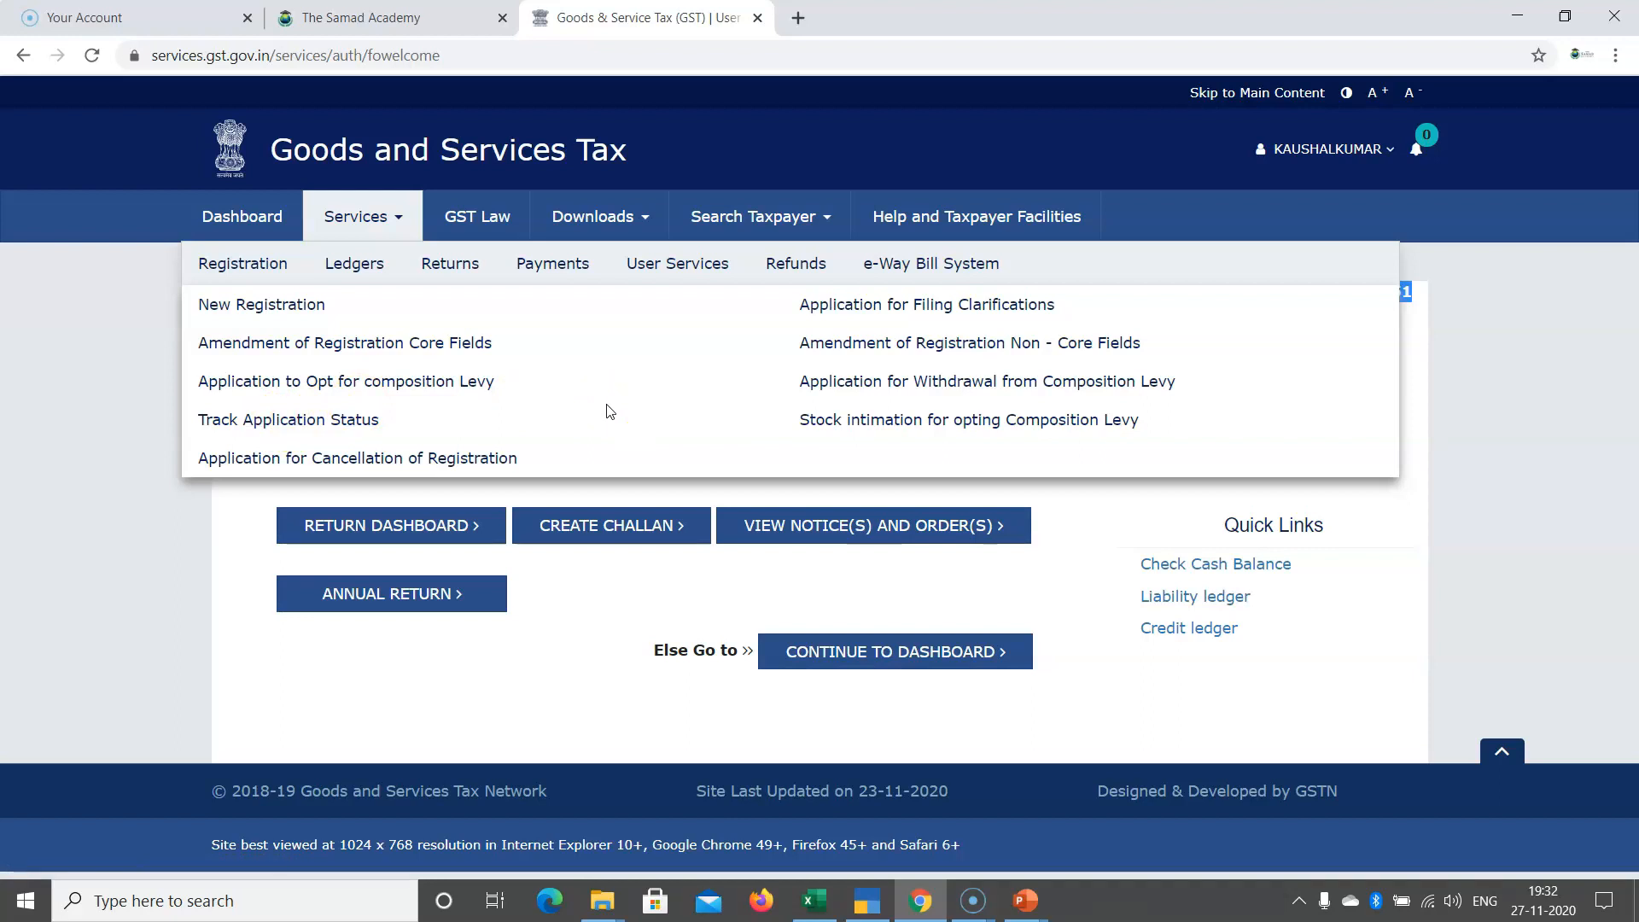
Open the Application for Cancellation of Registration and review its application type, last modified date, due date and profile completion
left_click(560, 404)
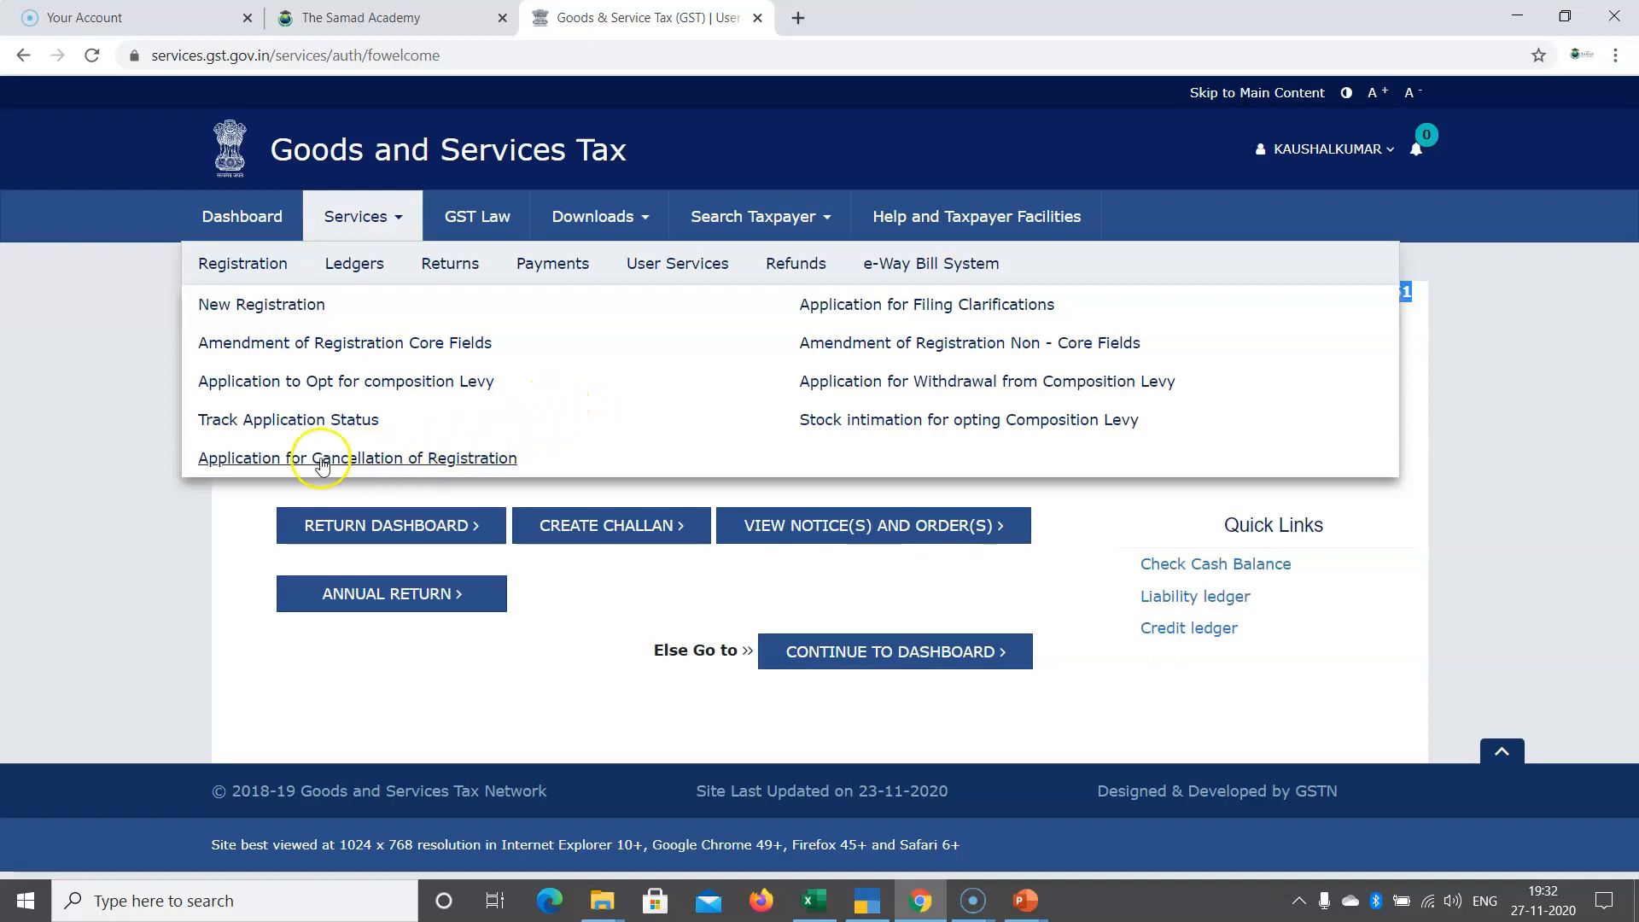
left_click(412, 461)
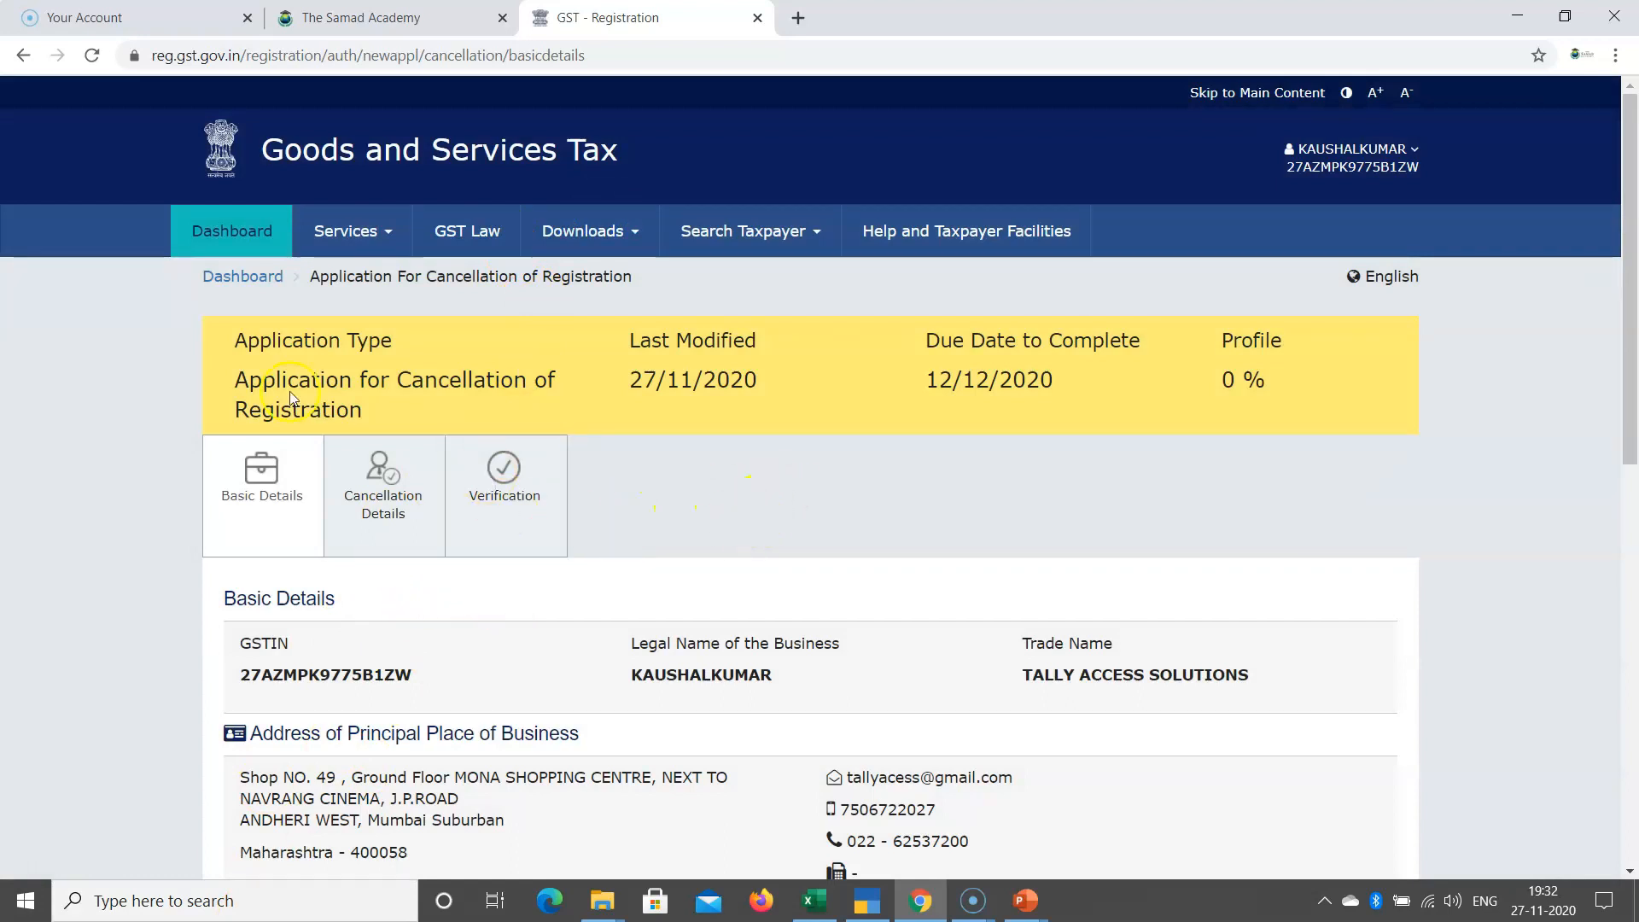
left_click_drag(262, 355, 395, 413)
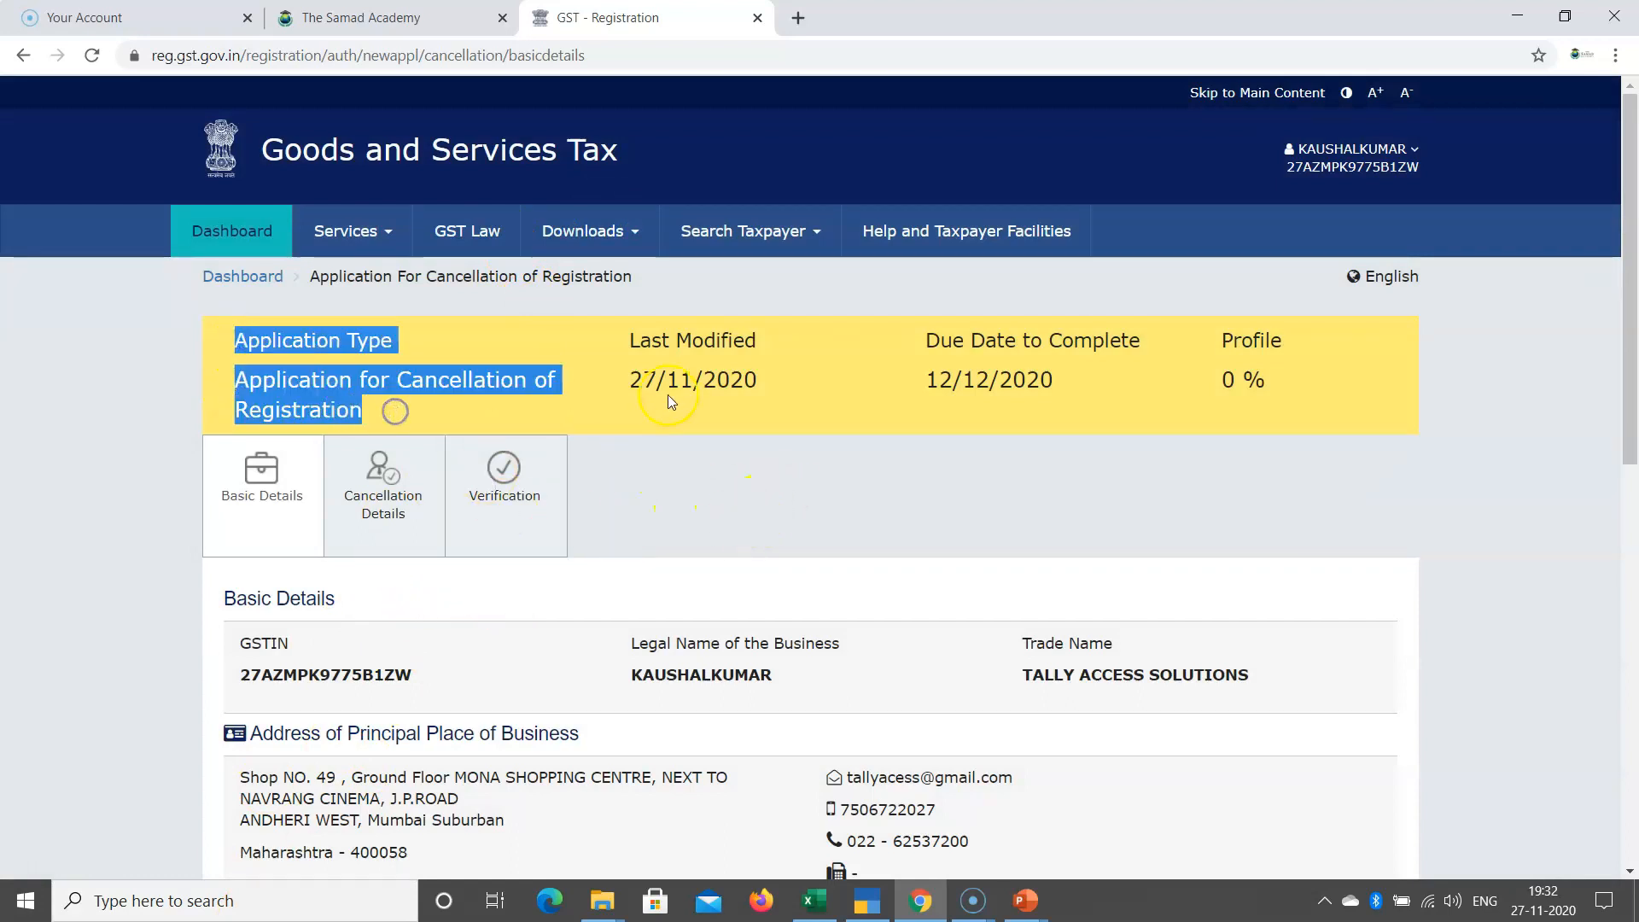
left_click_drag(637, 343, 768, 397)
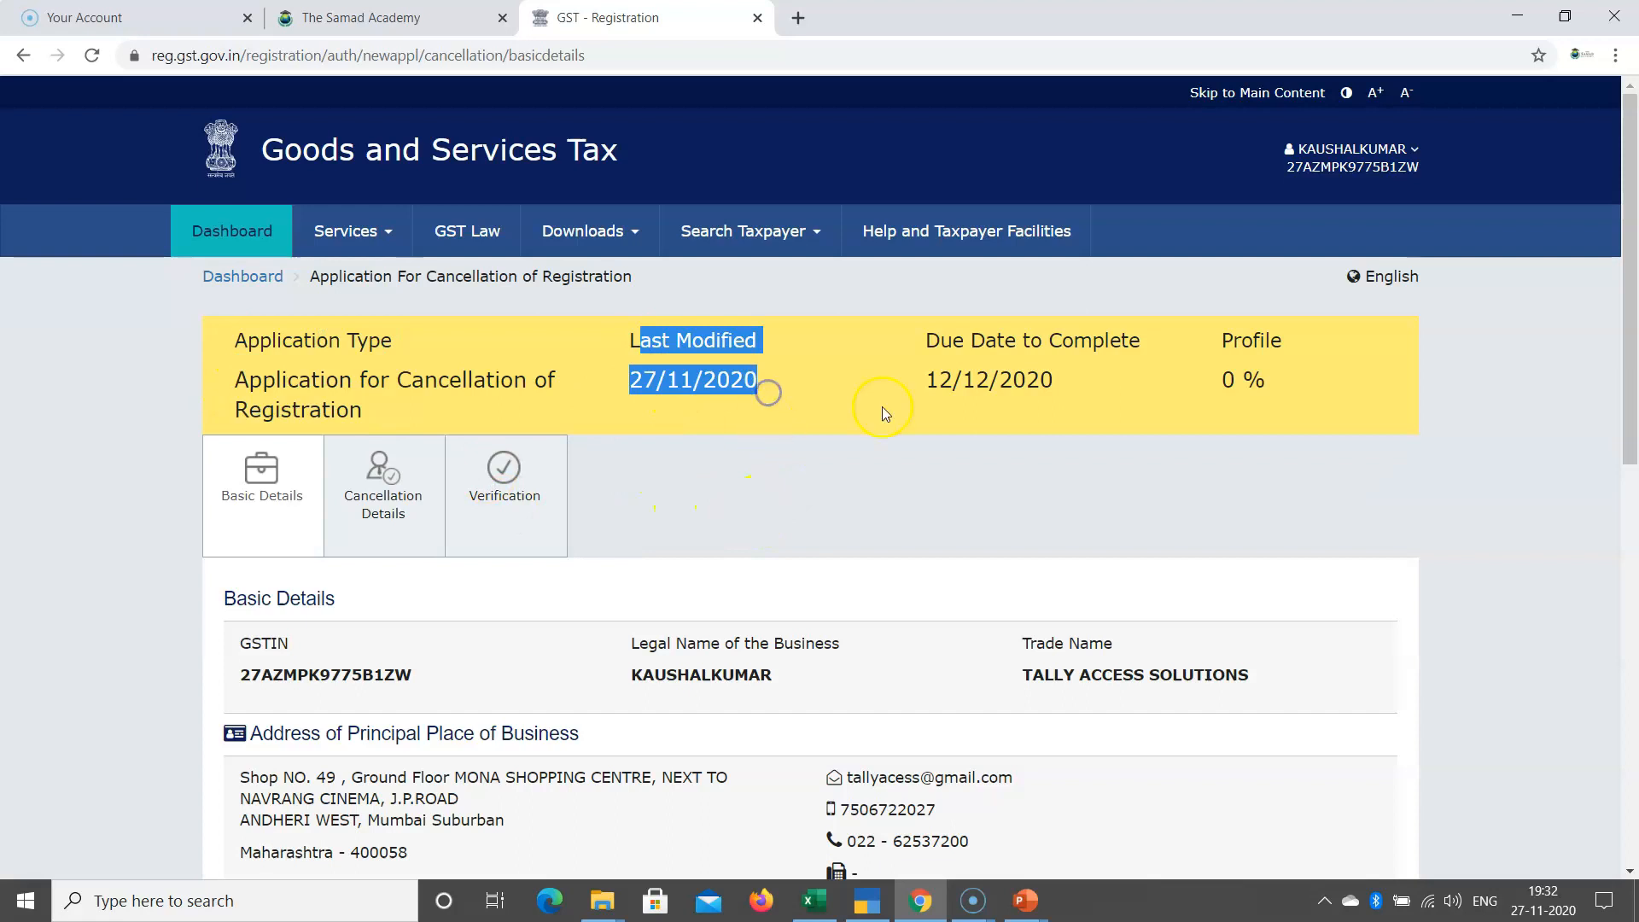
left_click_drag(918, 349, 1097, 403)
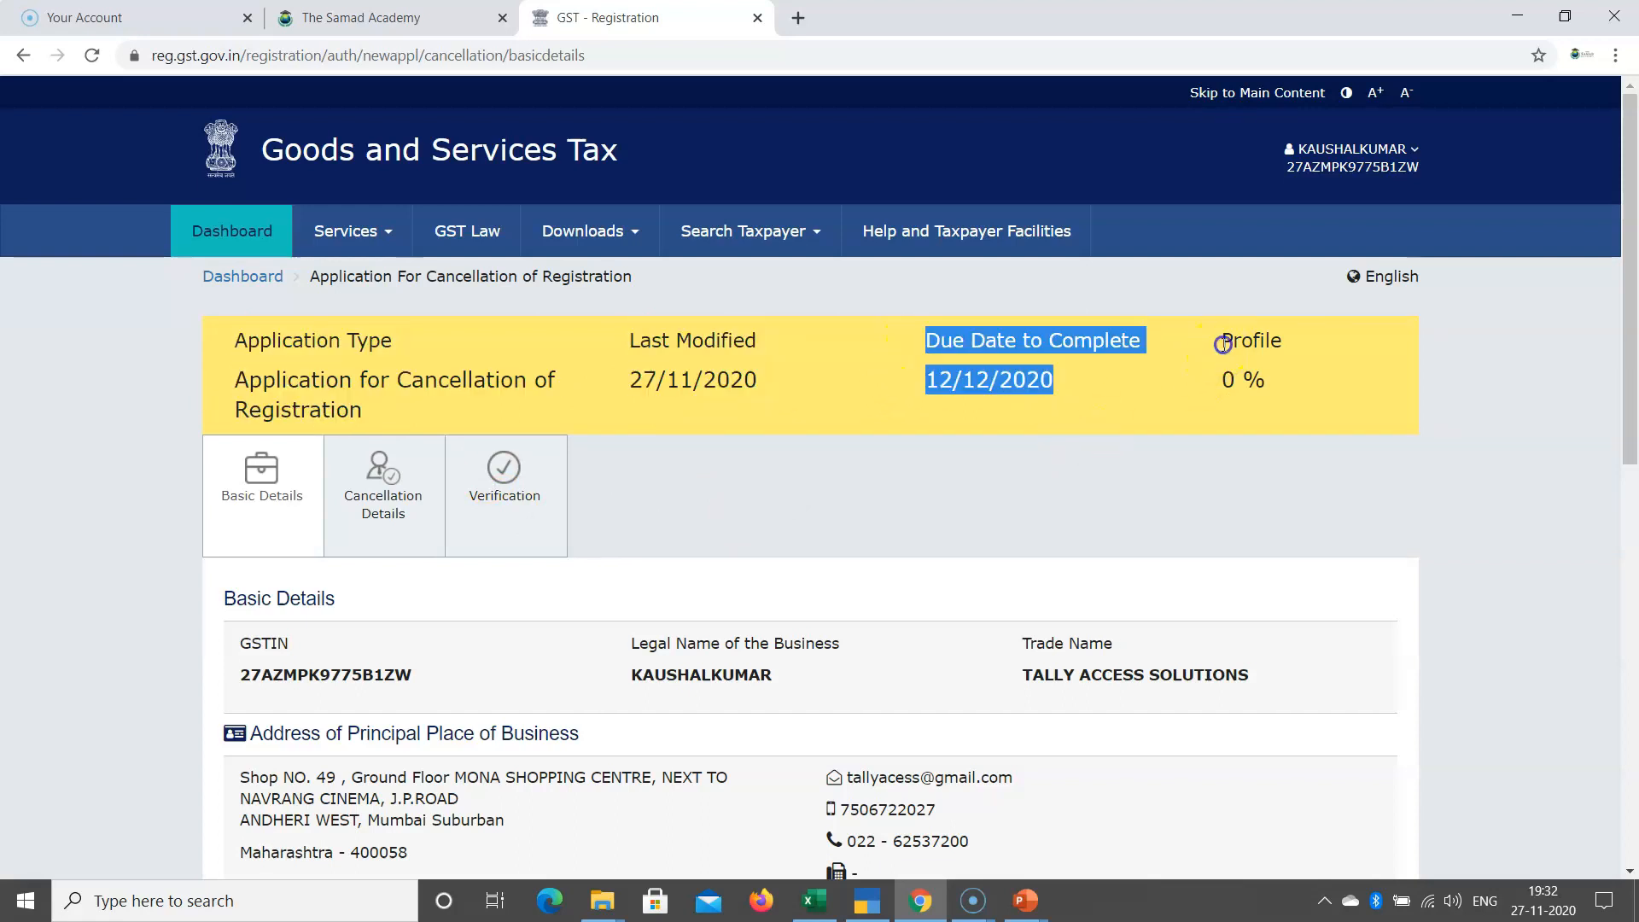
left_click_drag(1223, 344, 1256, 401)
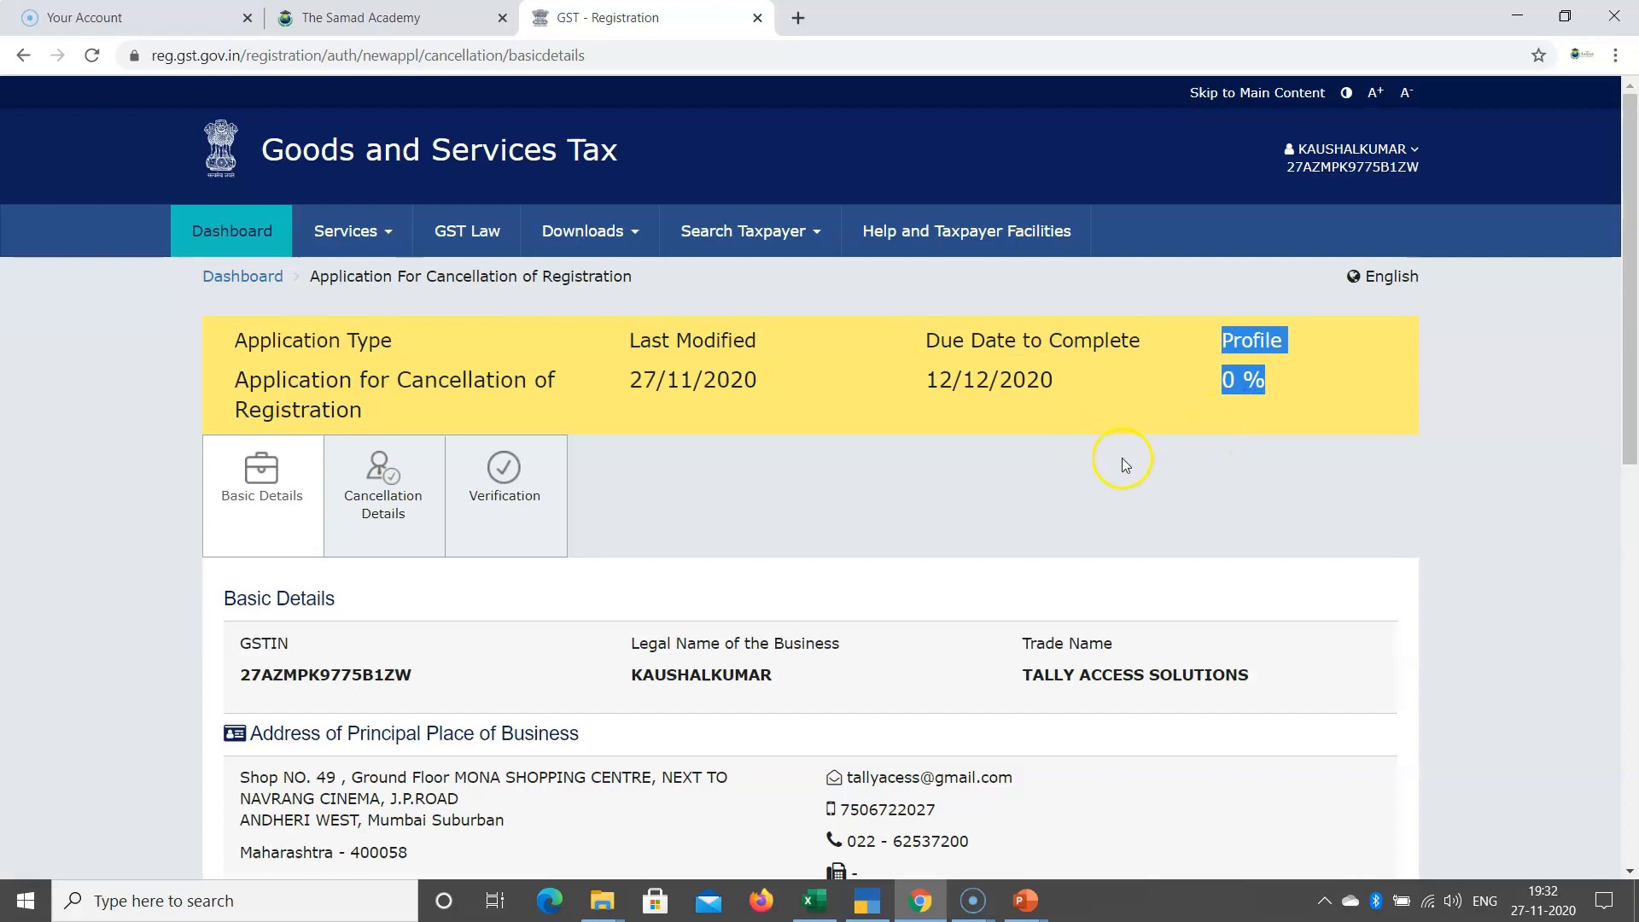
Examine the address of the principal place of business and its registered mobile and telephone contact details
scroll(1169, 493, "down", 4)
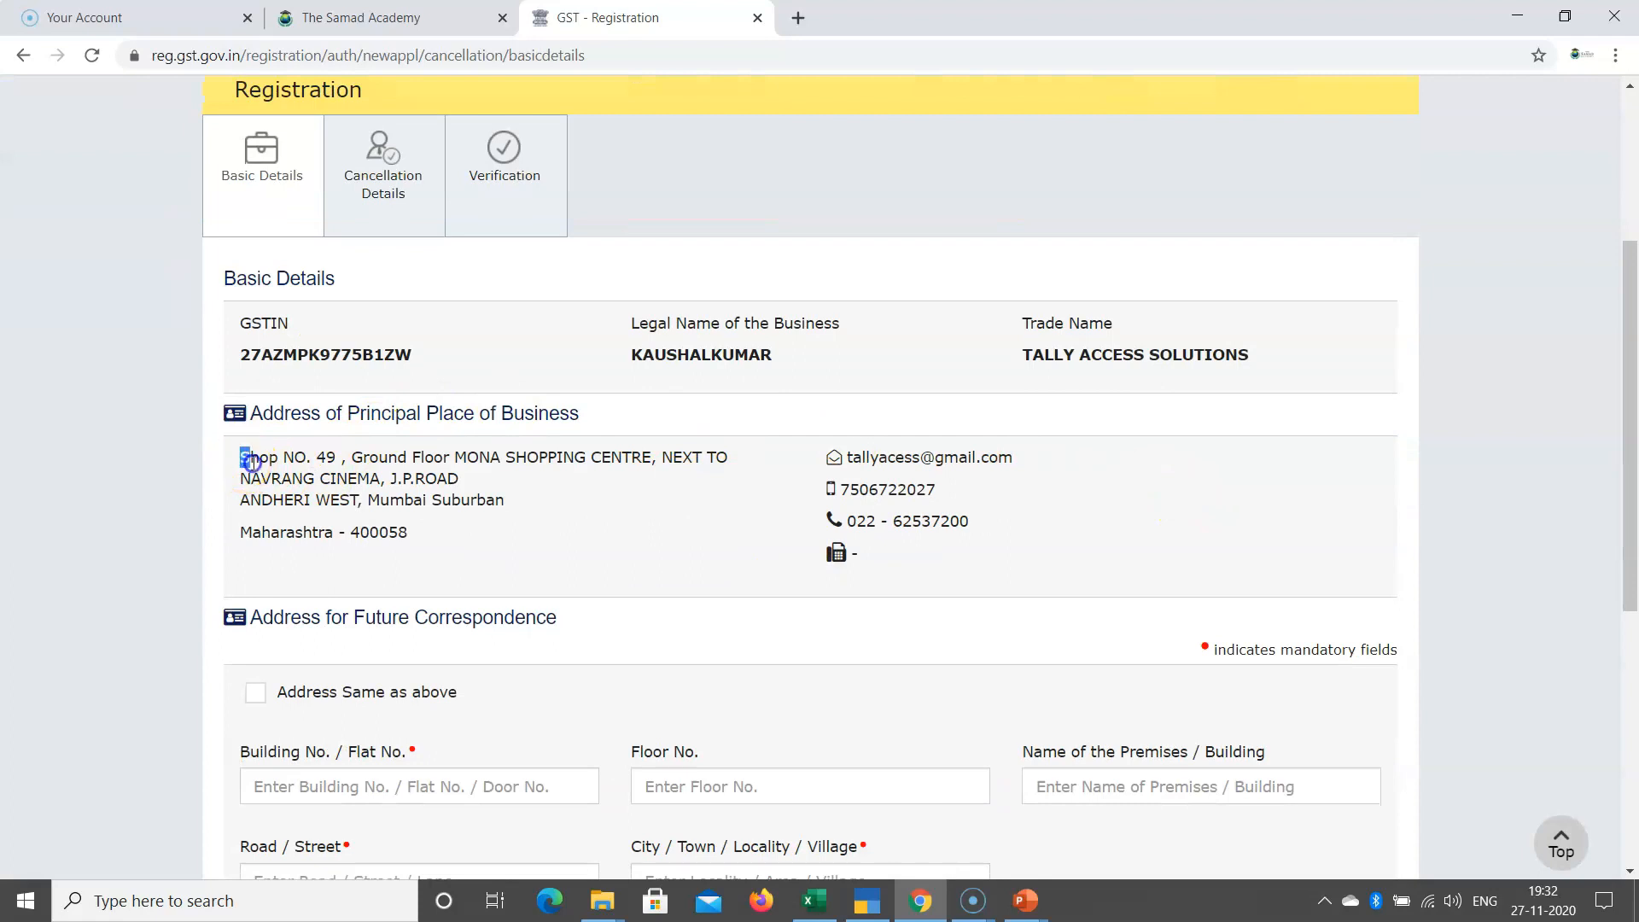
left_click_drag(251, 461, 481, 495)
scroll(555, 512, "down", 4)
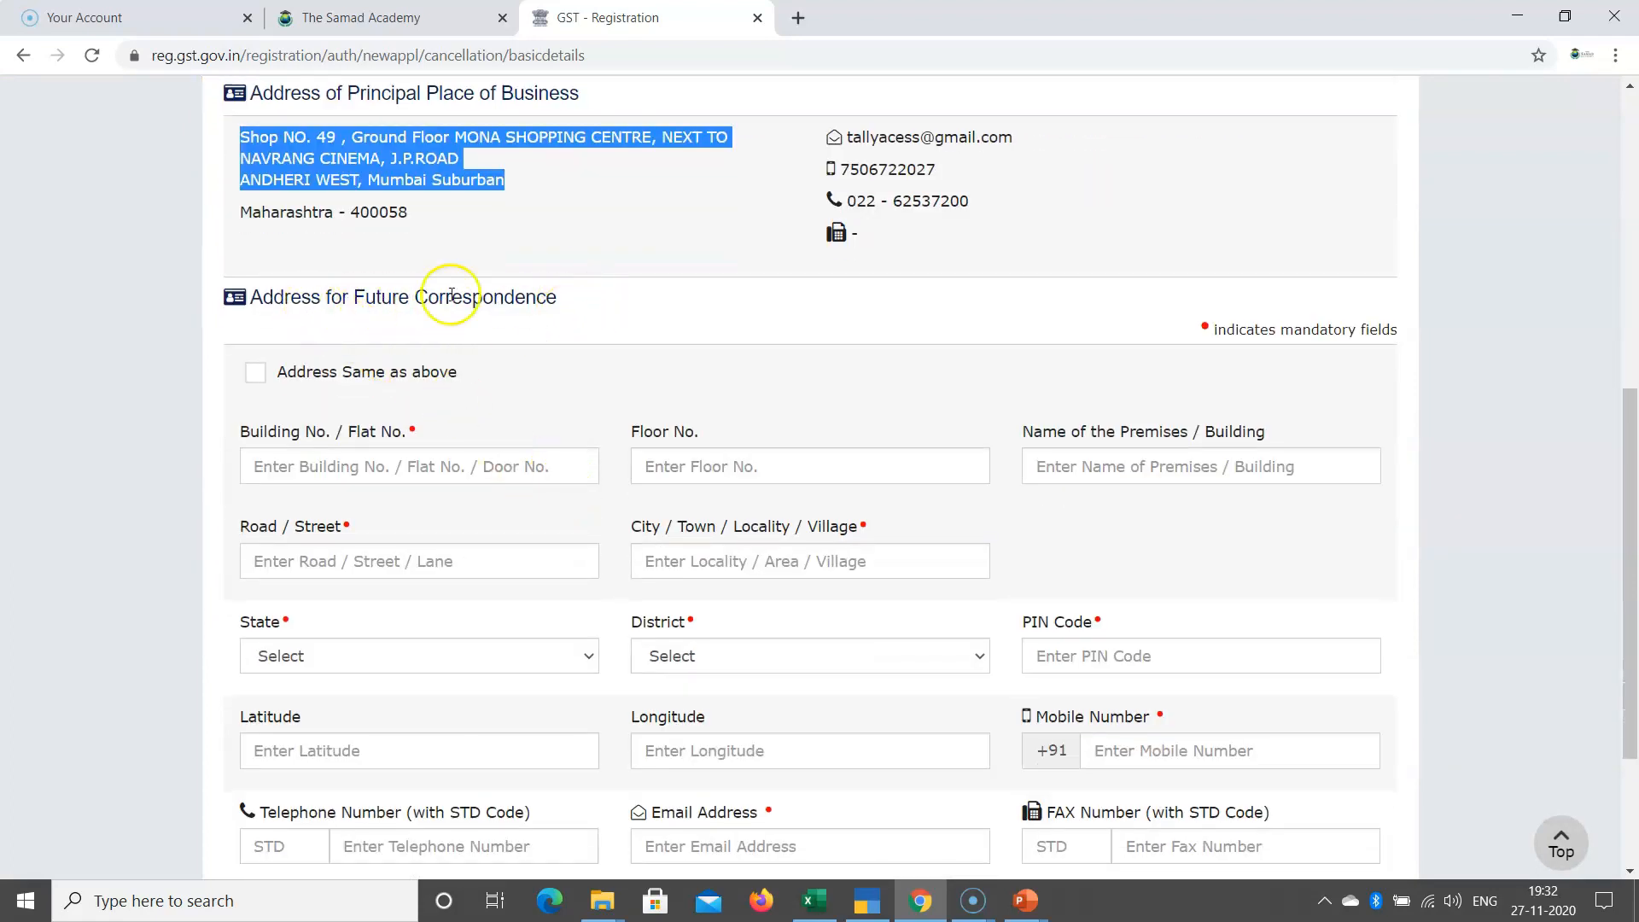
left_click_drag(411, 215, 240, 138)
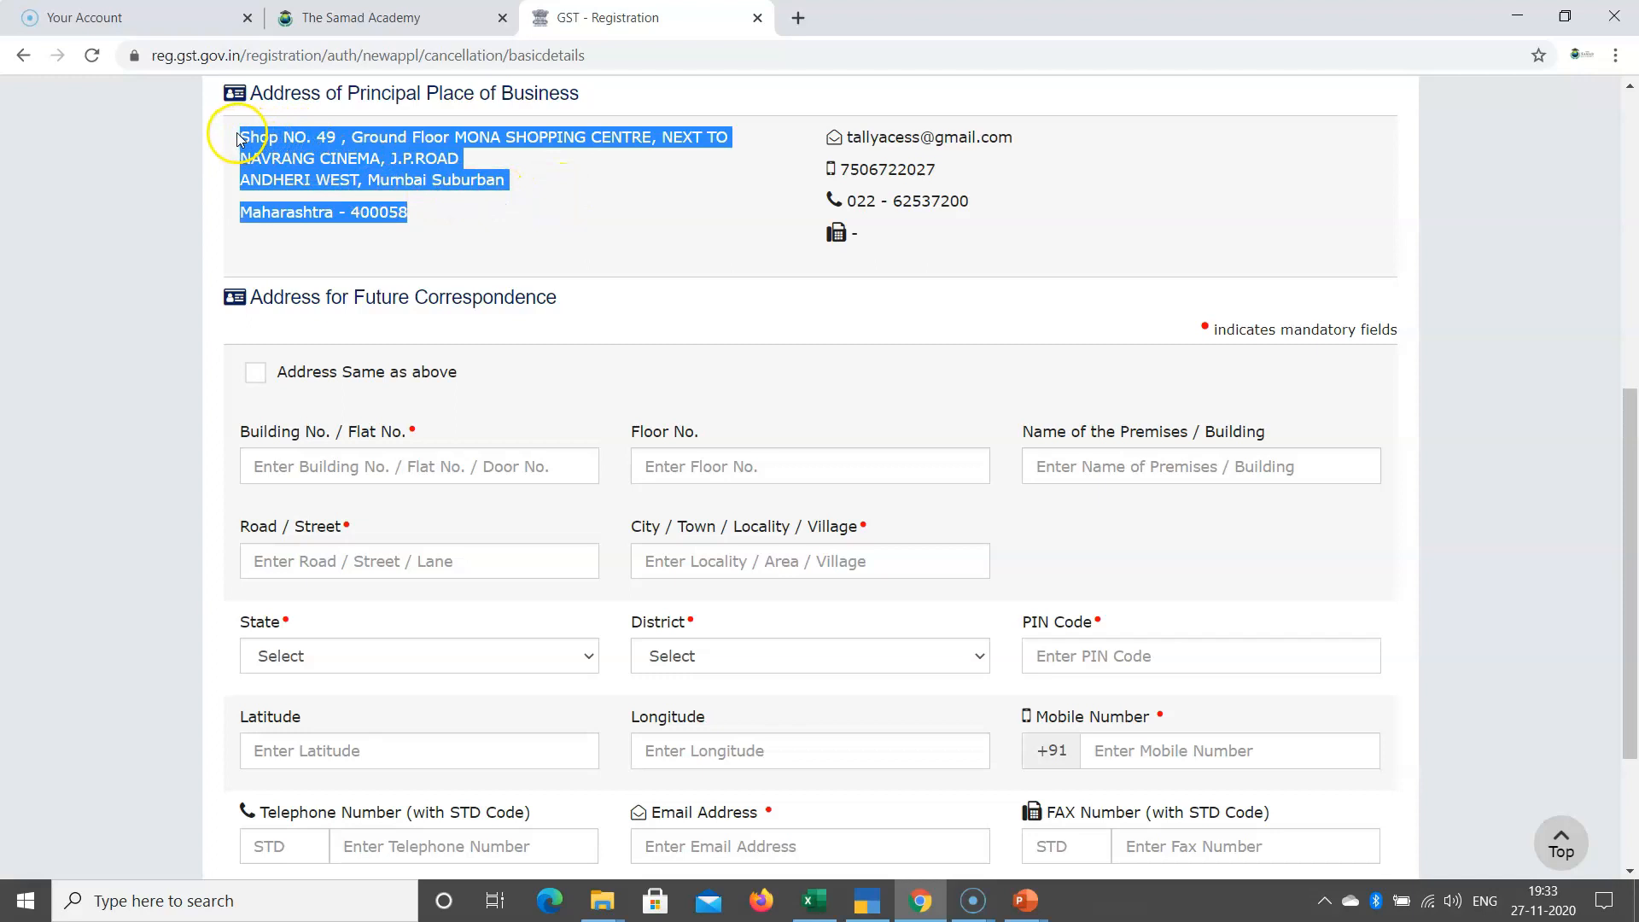
scroll(232, 196, "up", 1)
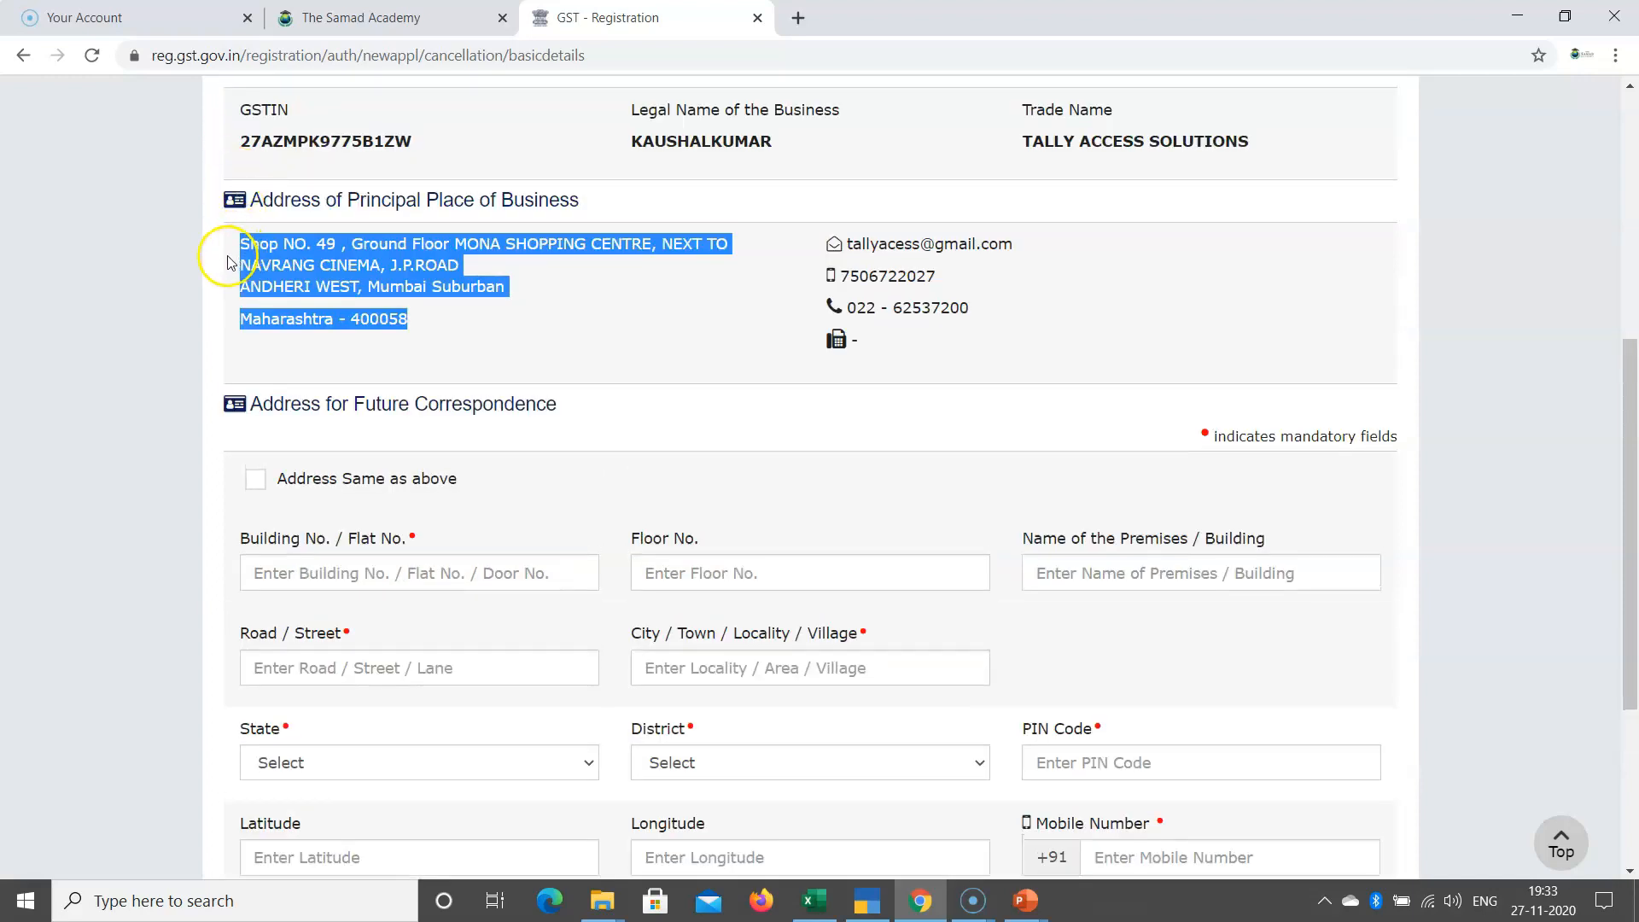
left_click_drag(227, 260, 397, 314)
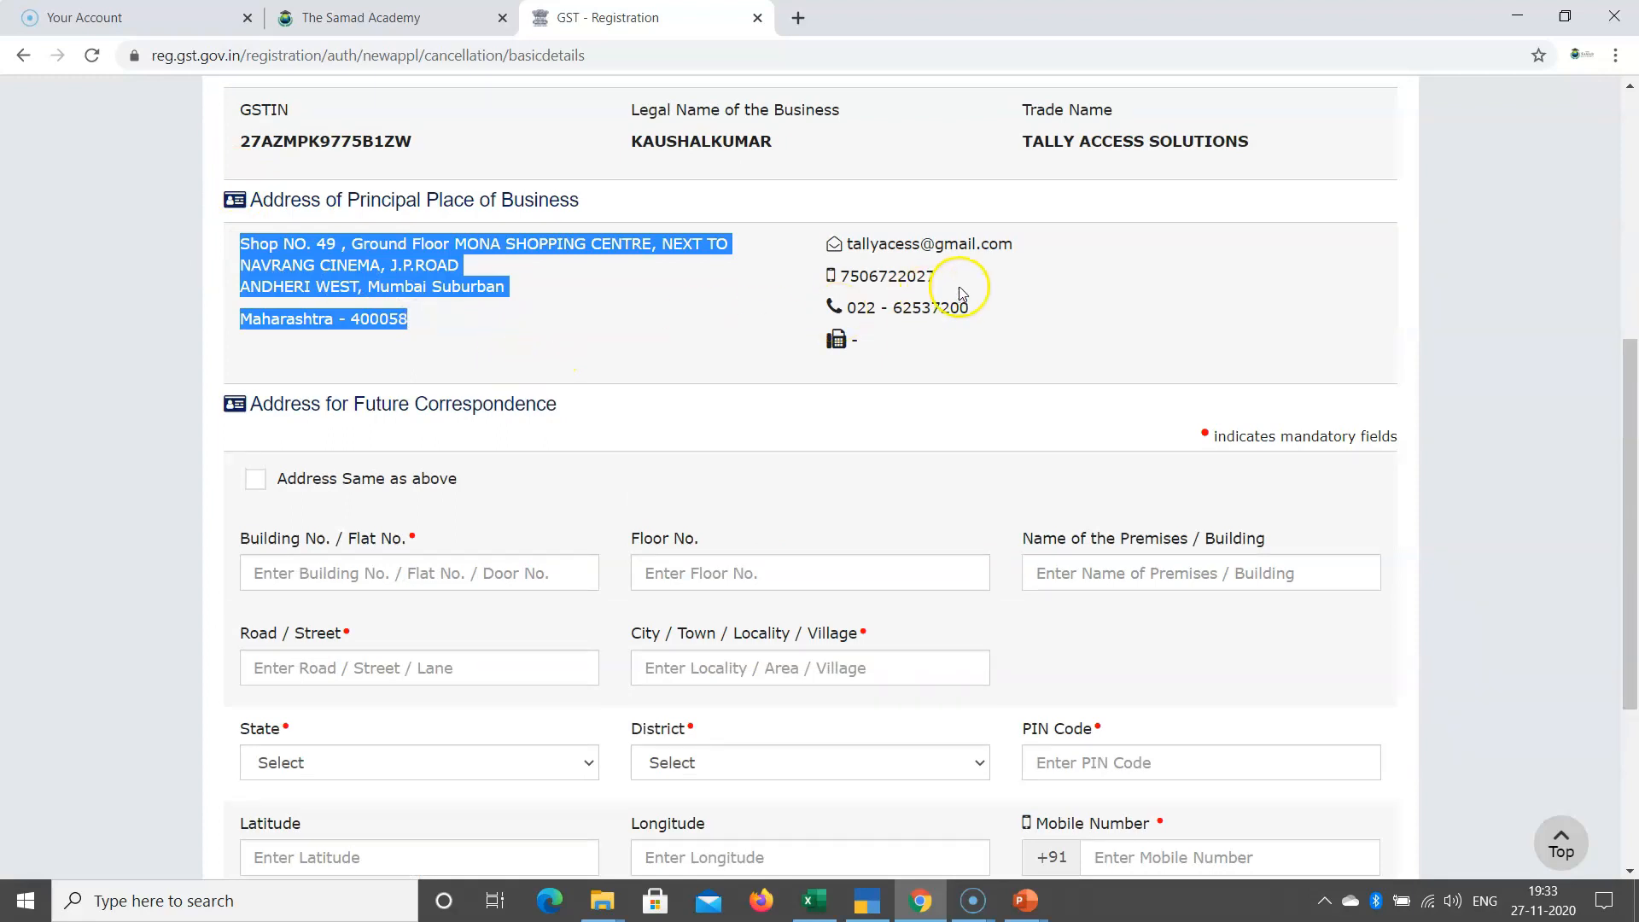
left_click(929, 275)
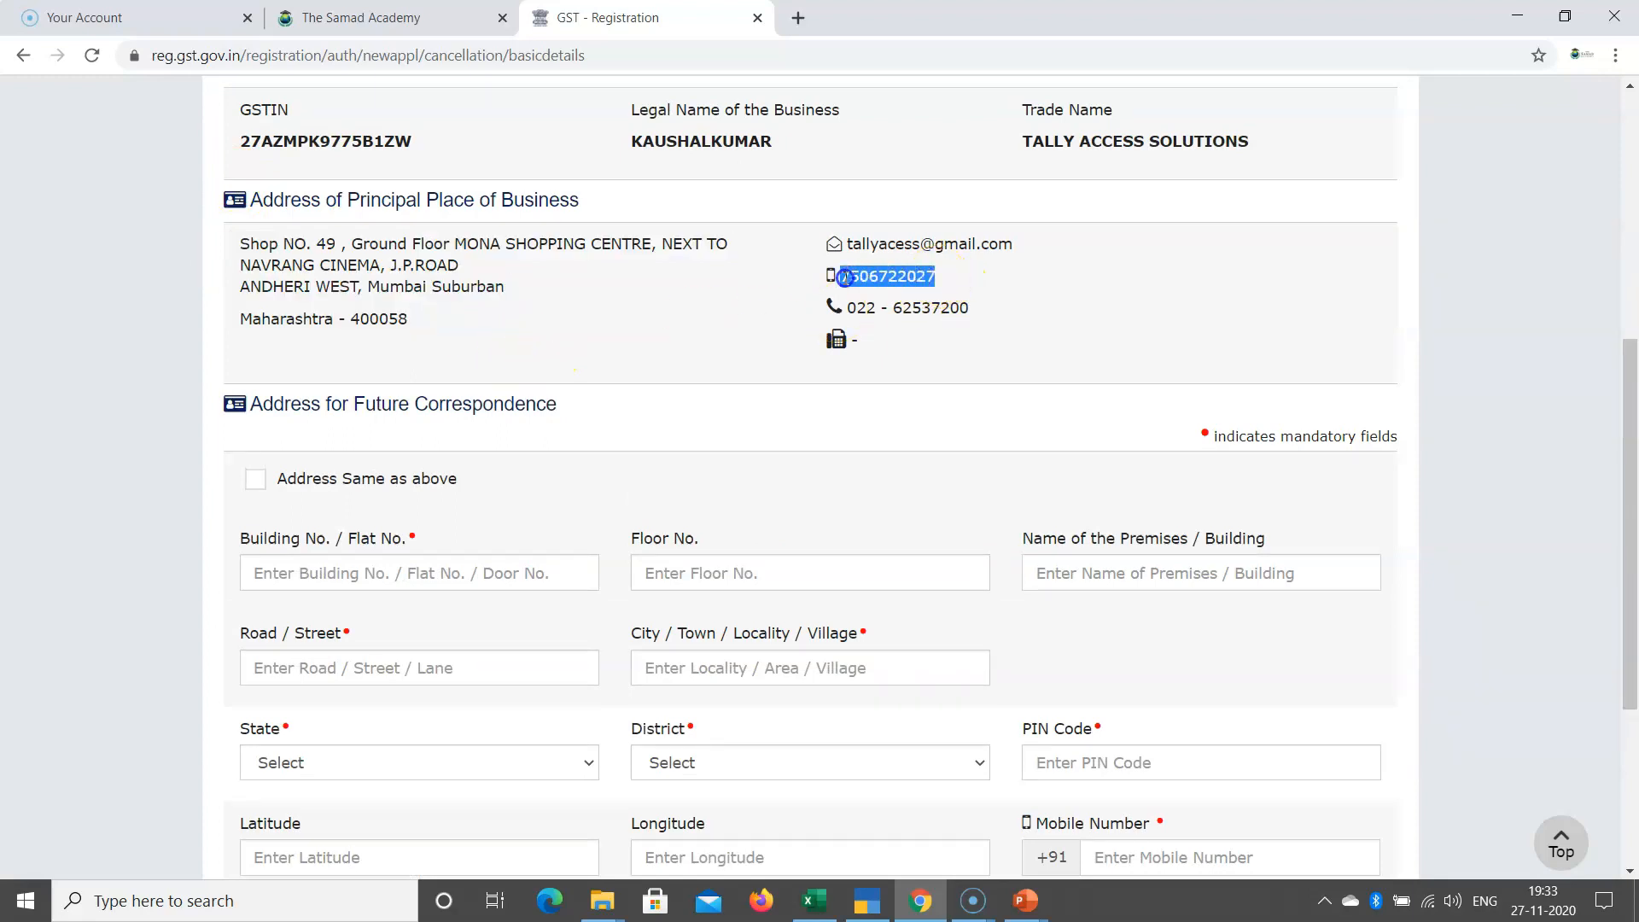
left_click_drag(974, 307, 873, 311)
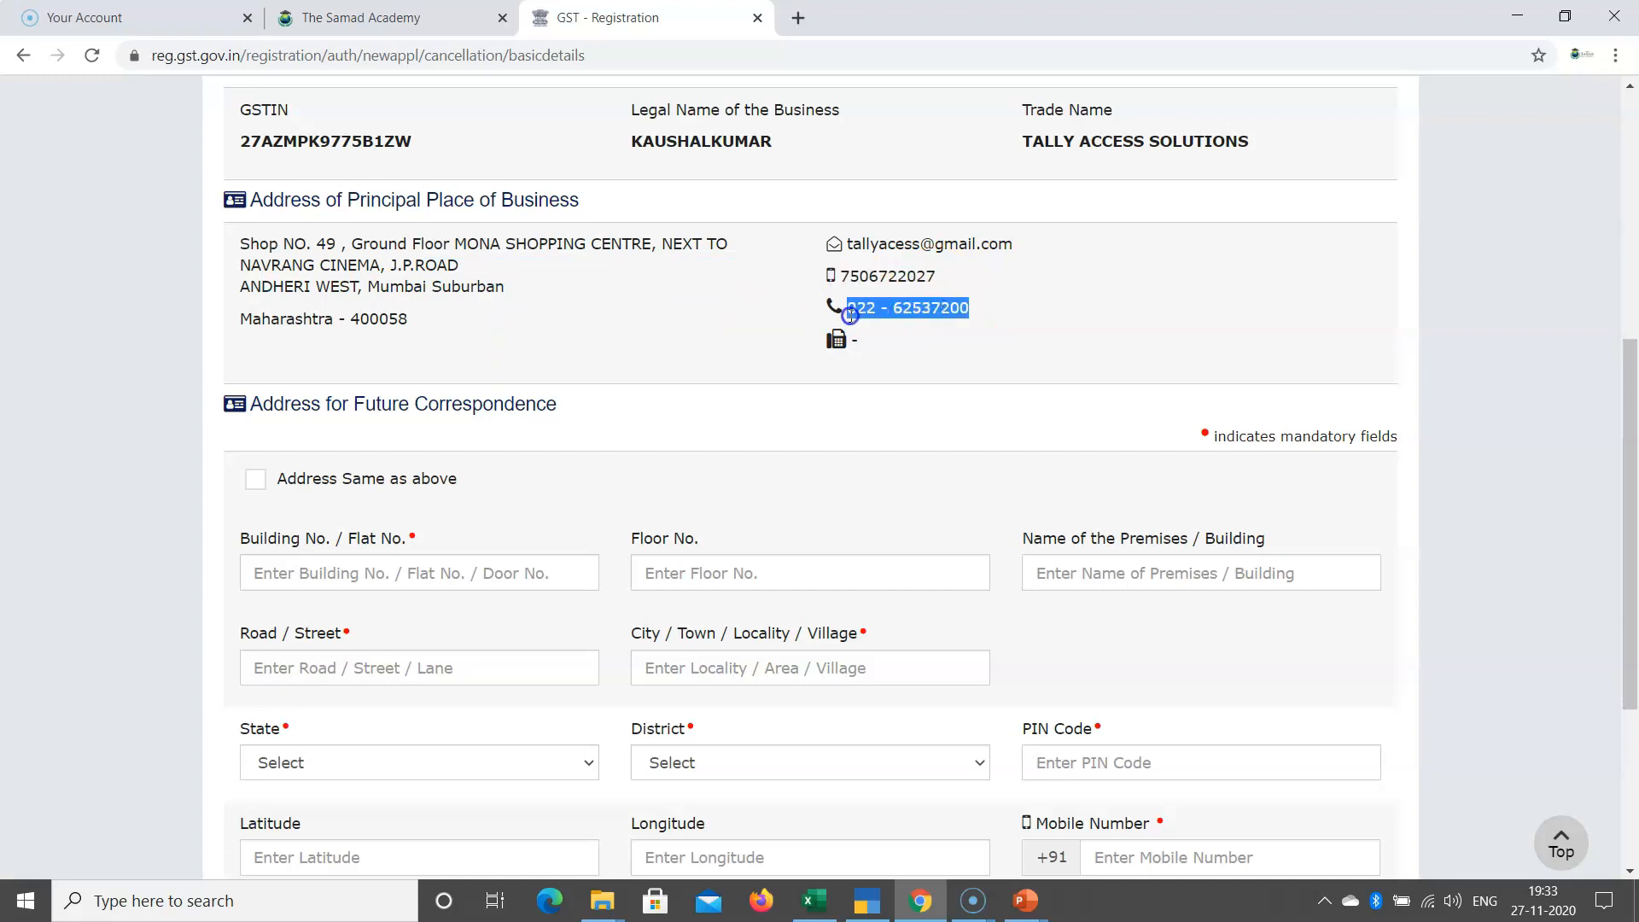
left_click(981, 279)
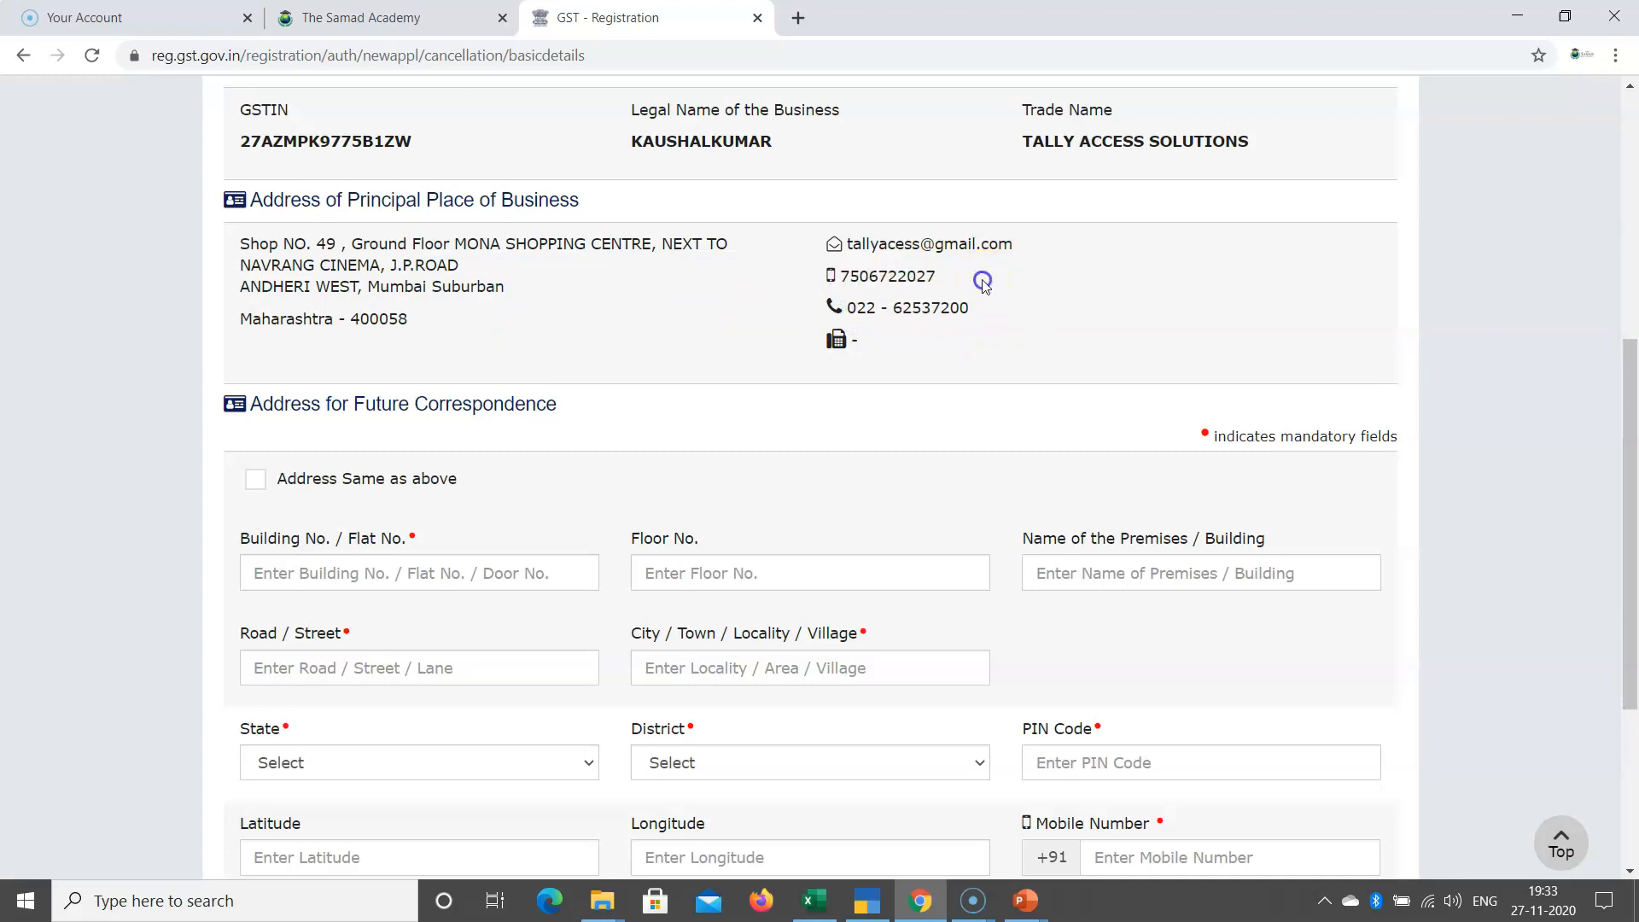
scroll(554, 397, "up", 1)
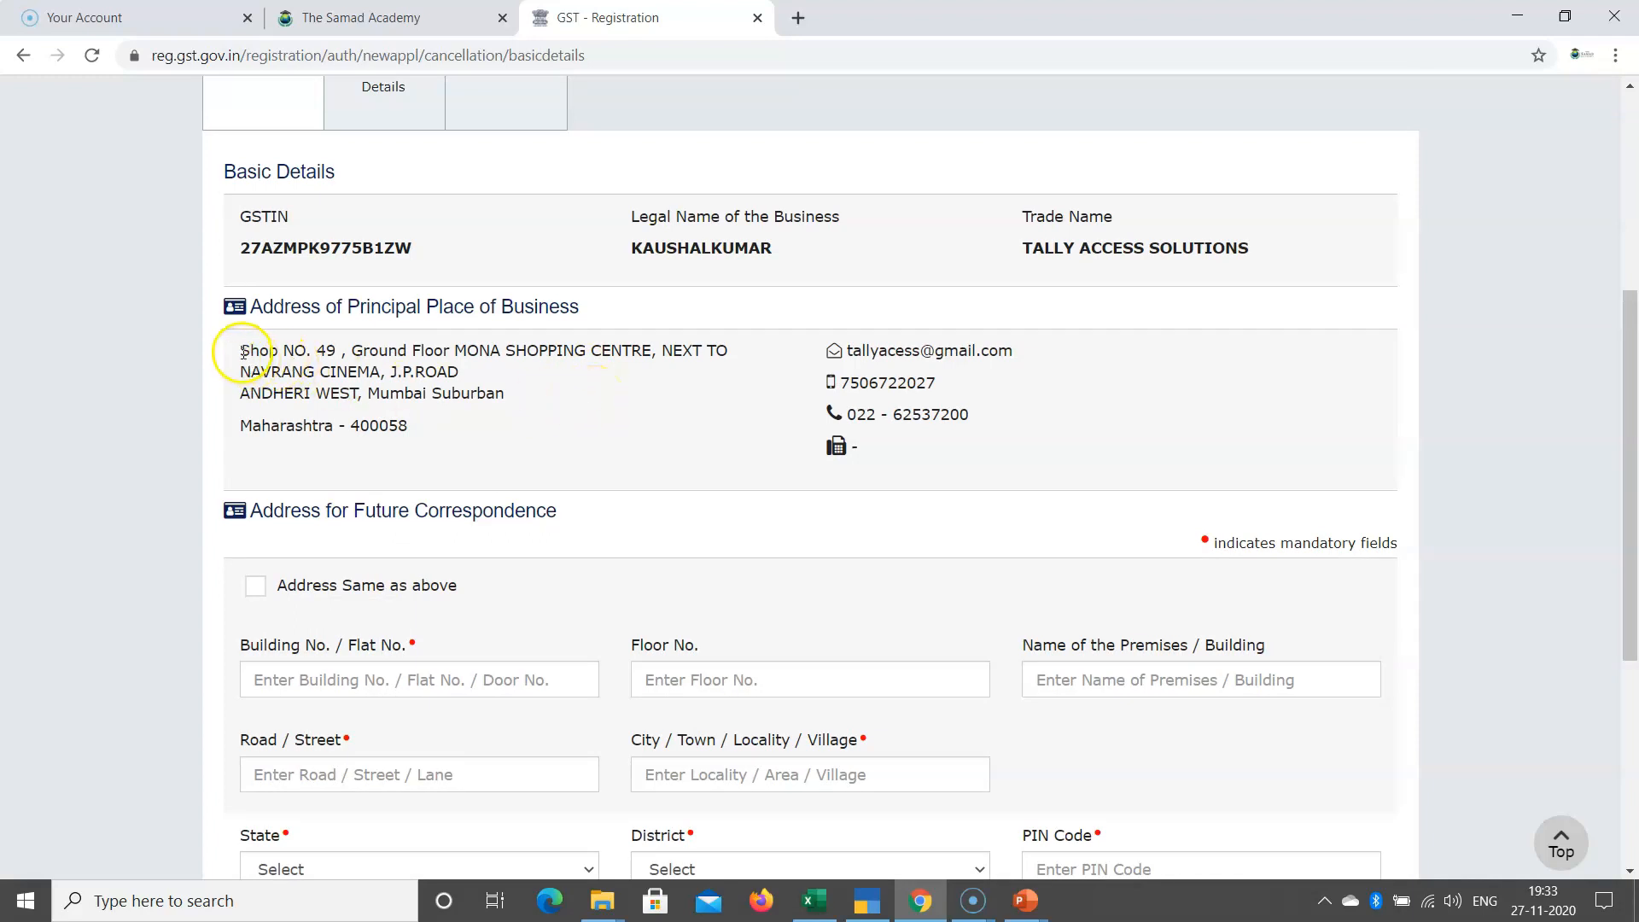
left_click_drag(241, 352, 391, 445)
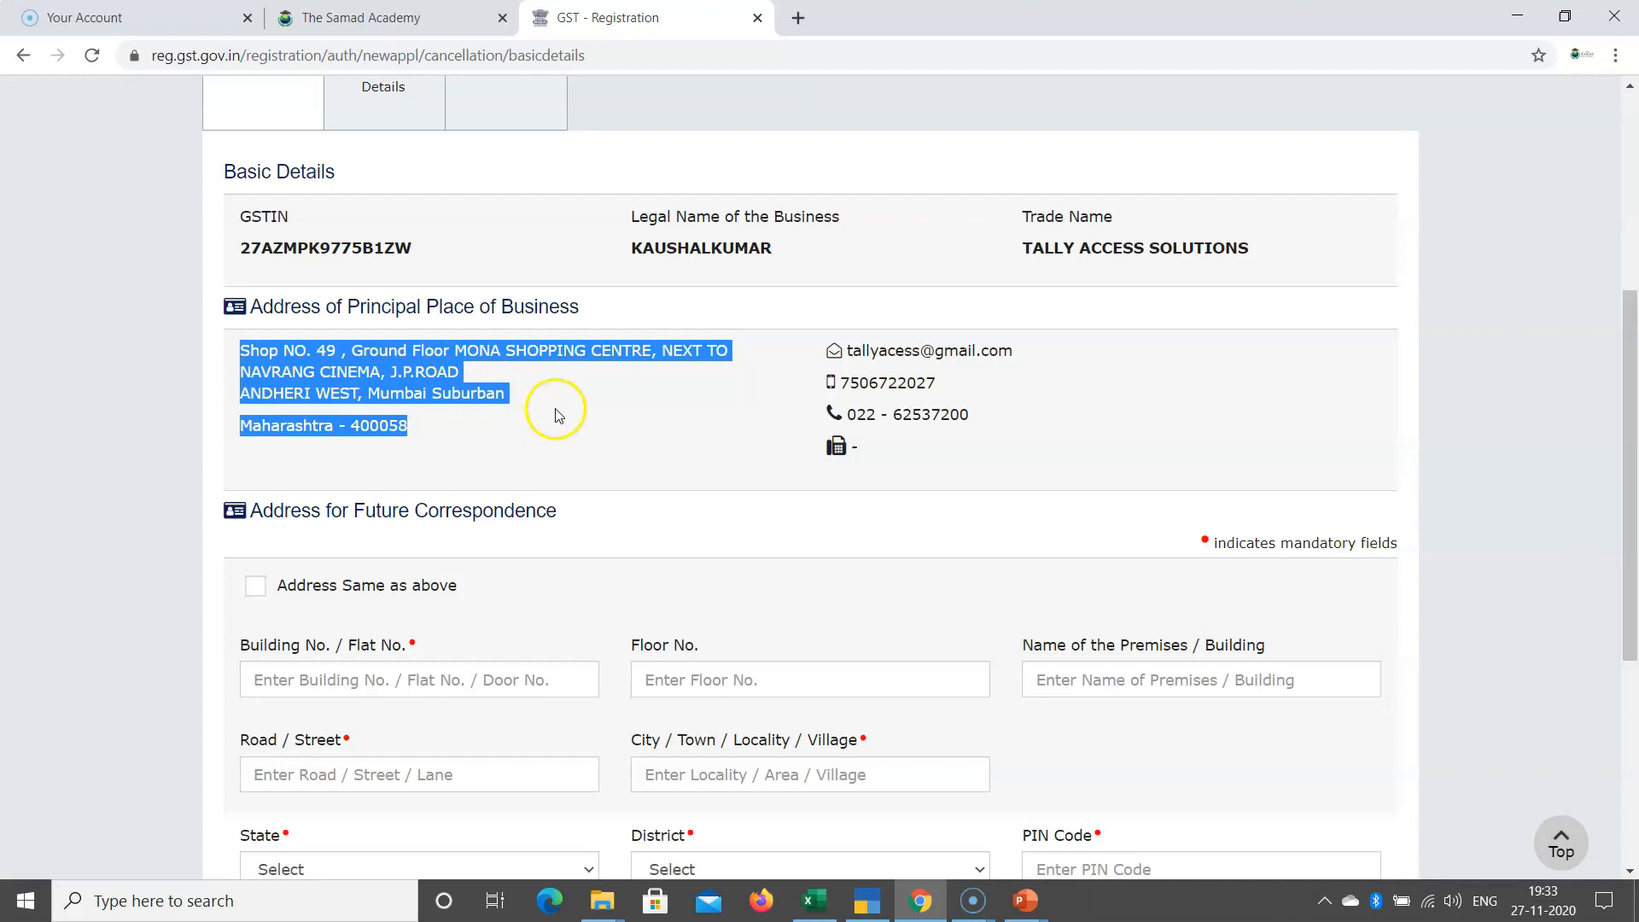
scroll(557, 413, "down", 1)
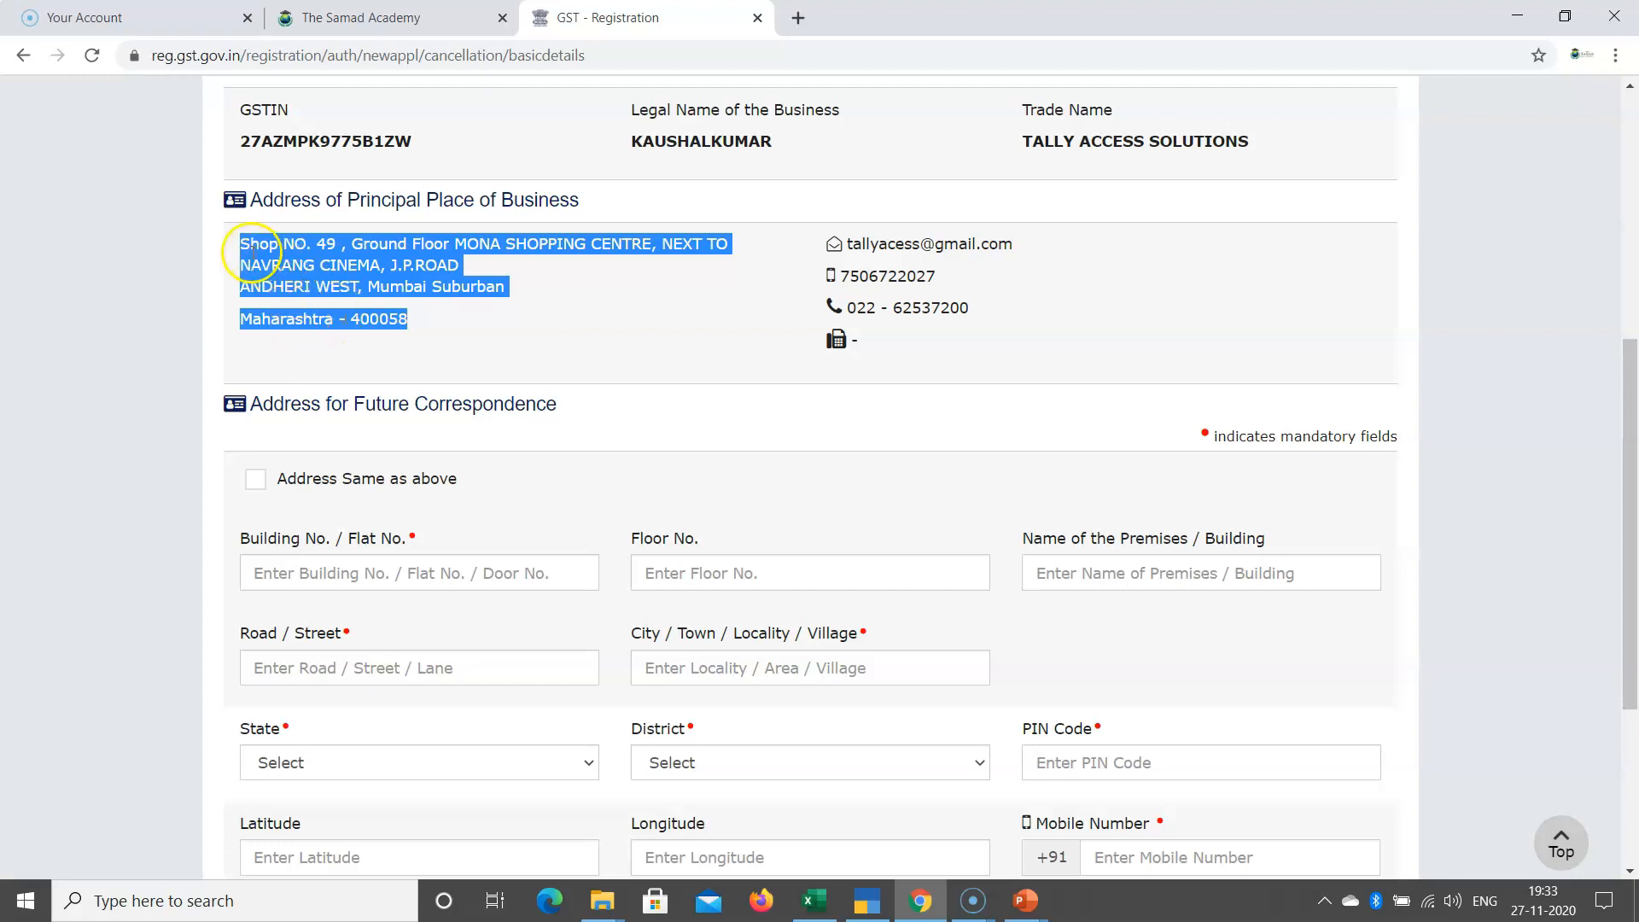
left_click(572, 320)
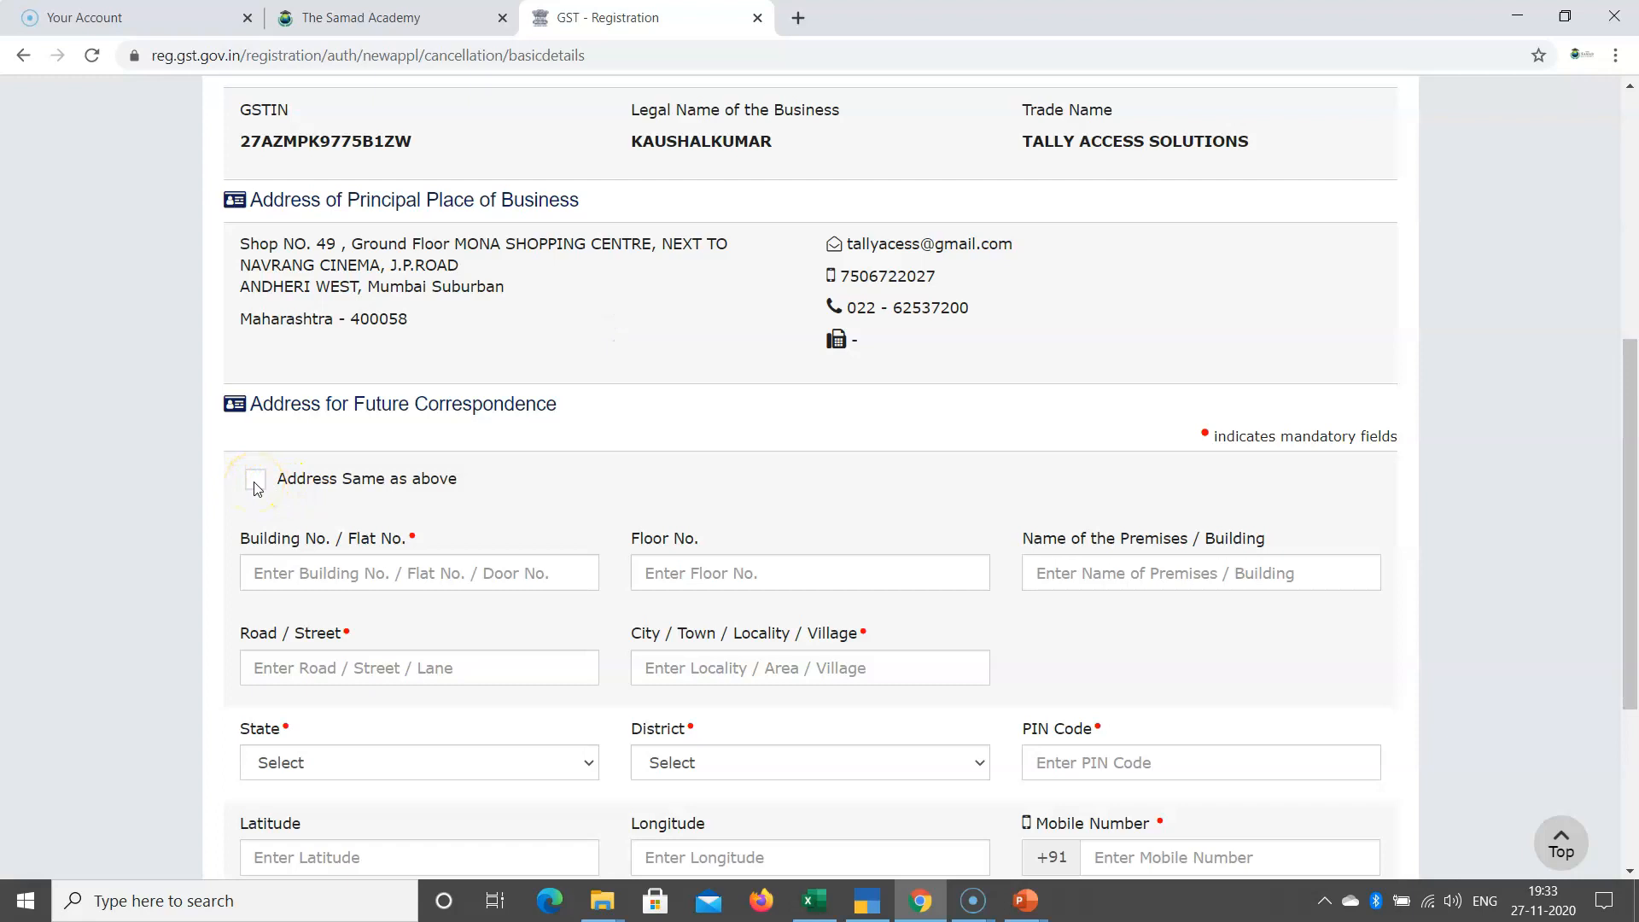
Fill in the address for future correspondence by marking it as the same as the principal place of business
scroll(444, 371, "down", 1)
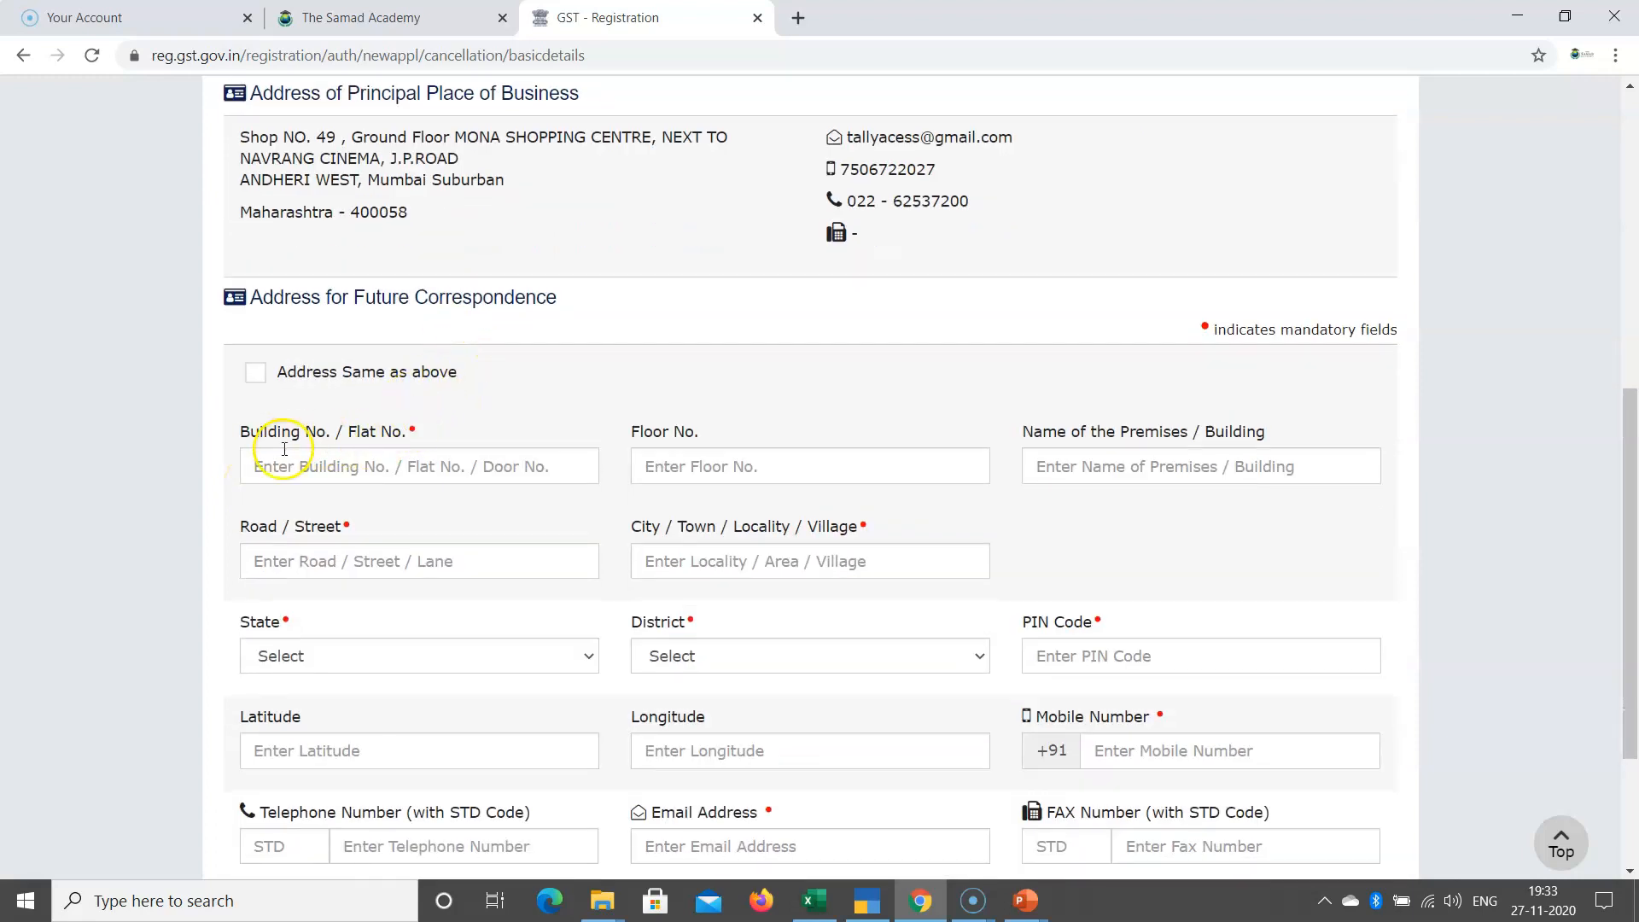
left_click(266, 470)
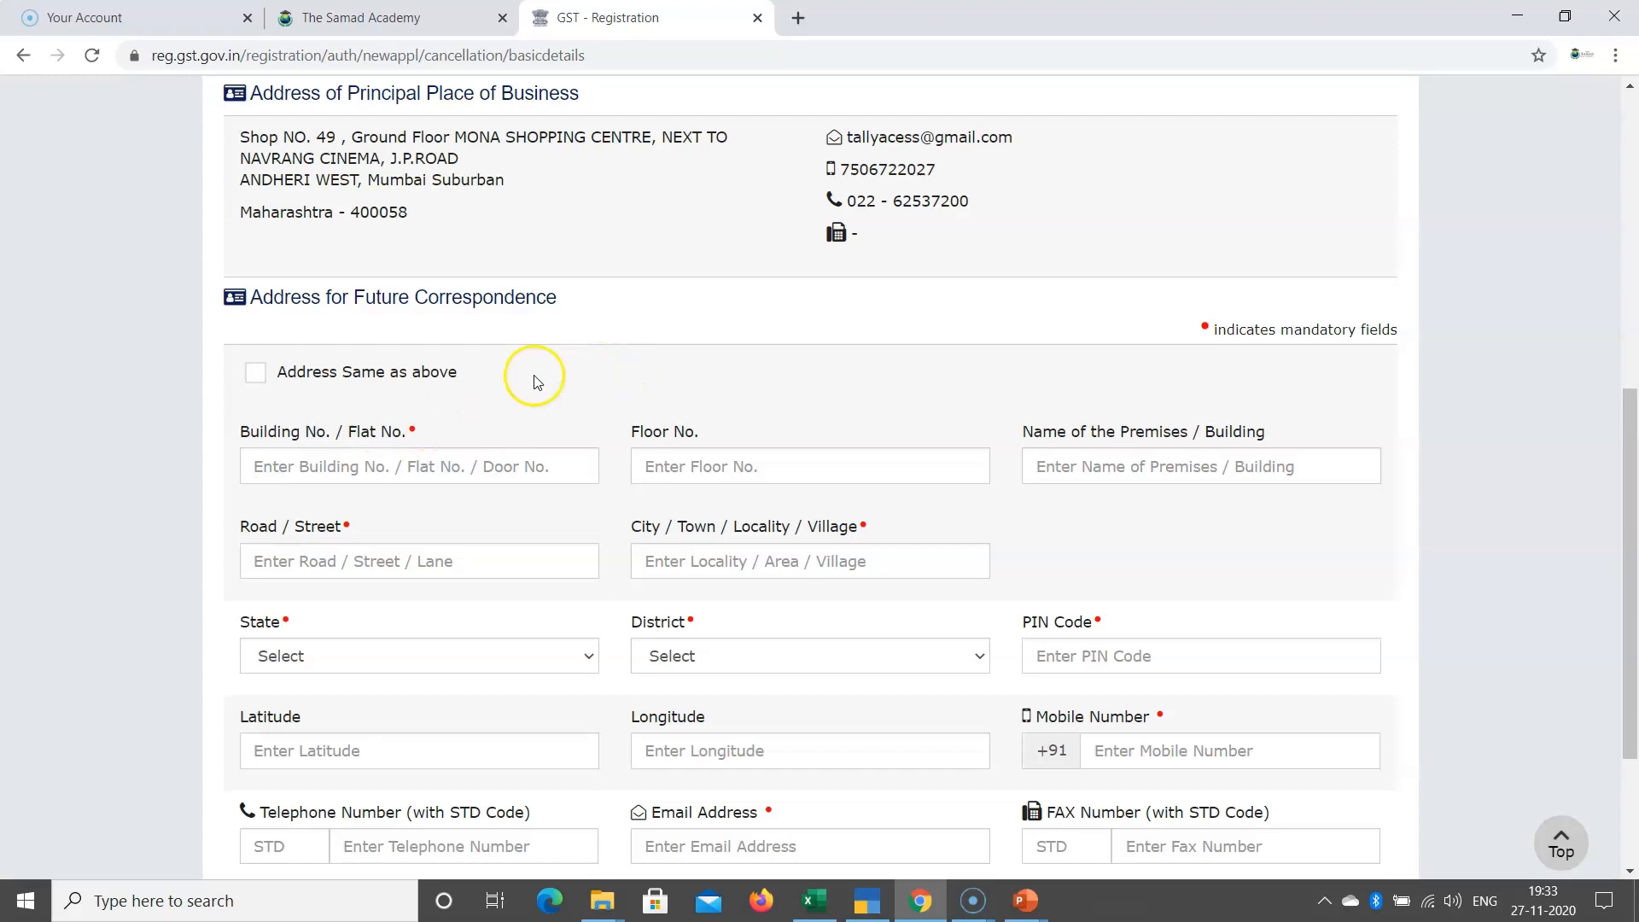
scroll(267, 461, "down", 2)
left_click(261, 455)
left_click(267, 253)
left_click(269, 256)
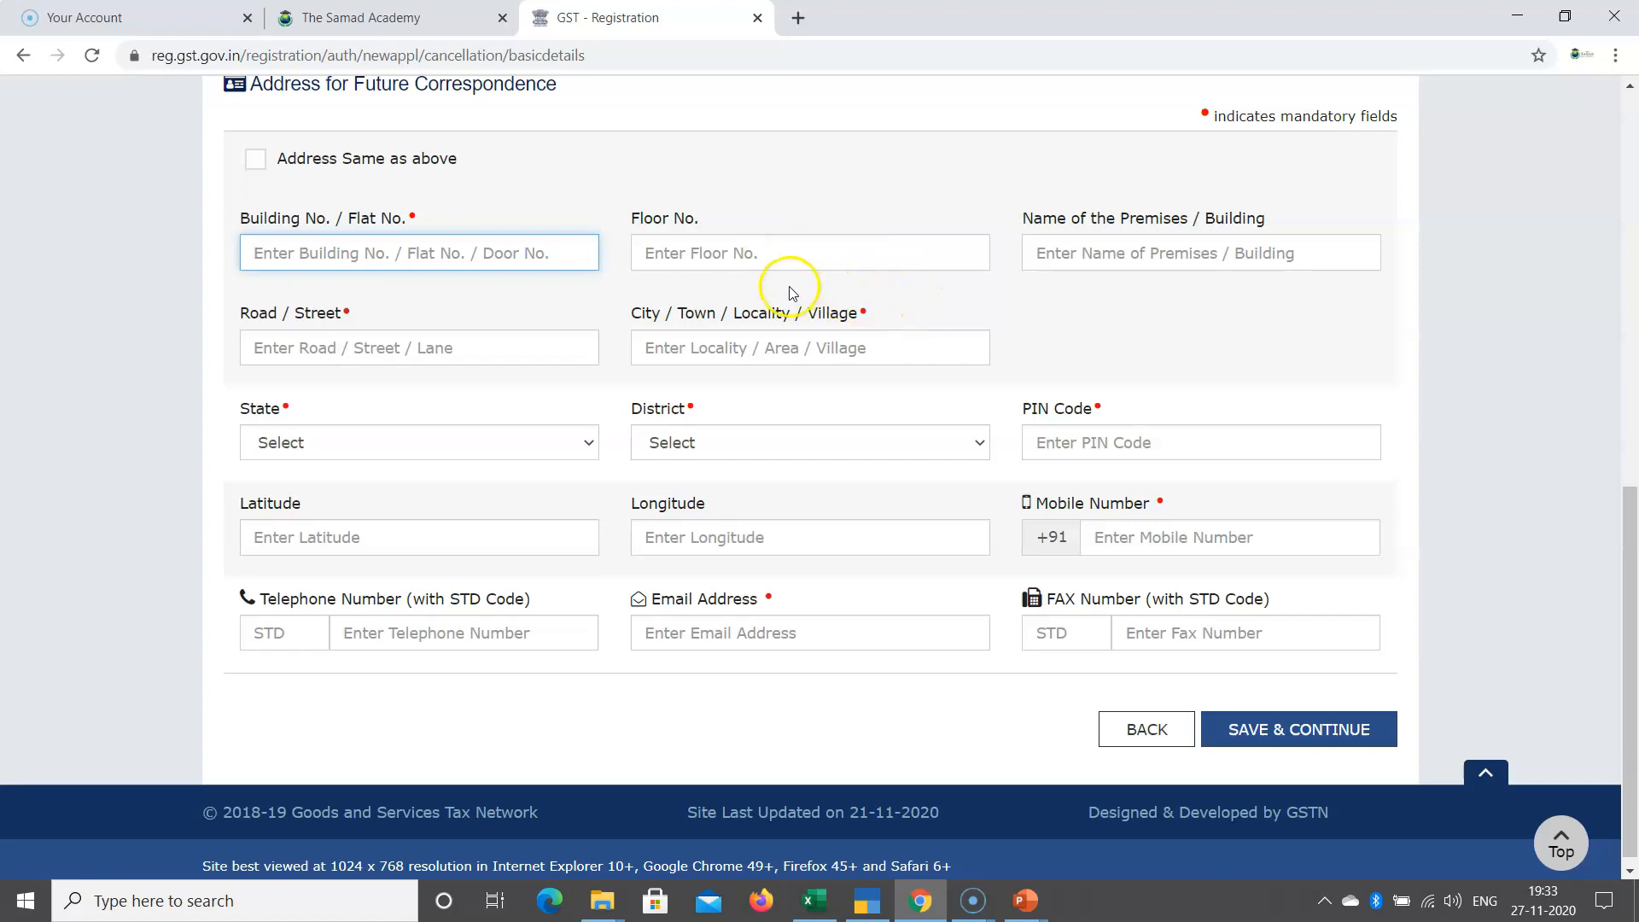
scroll(367, 299, "up", 1)
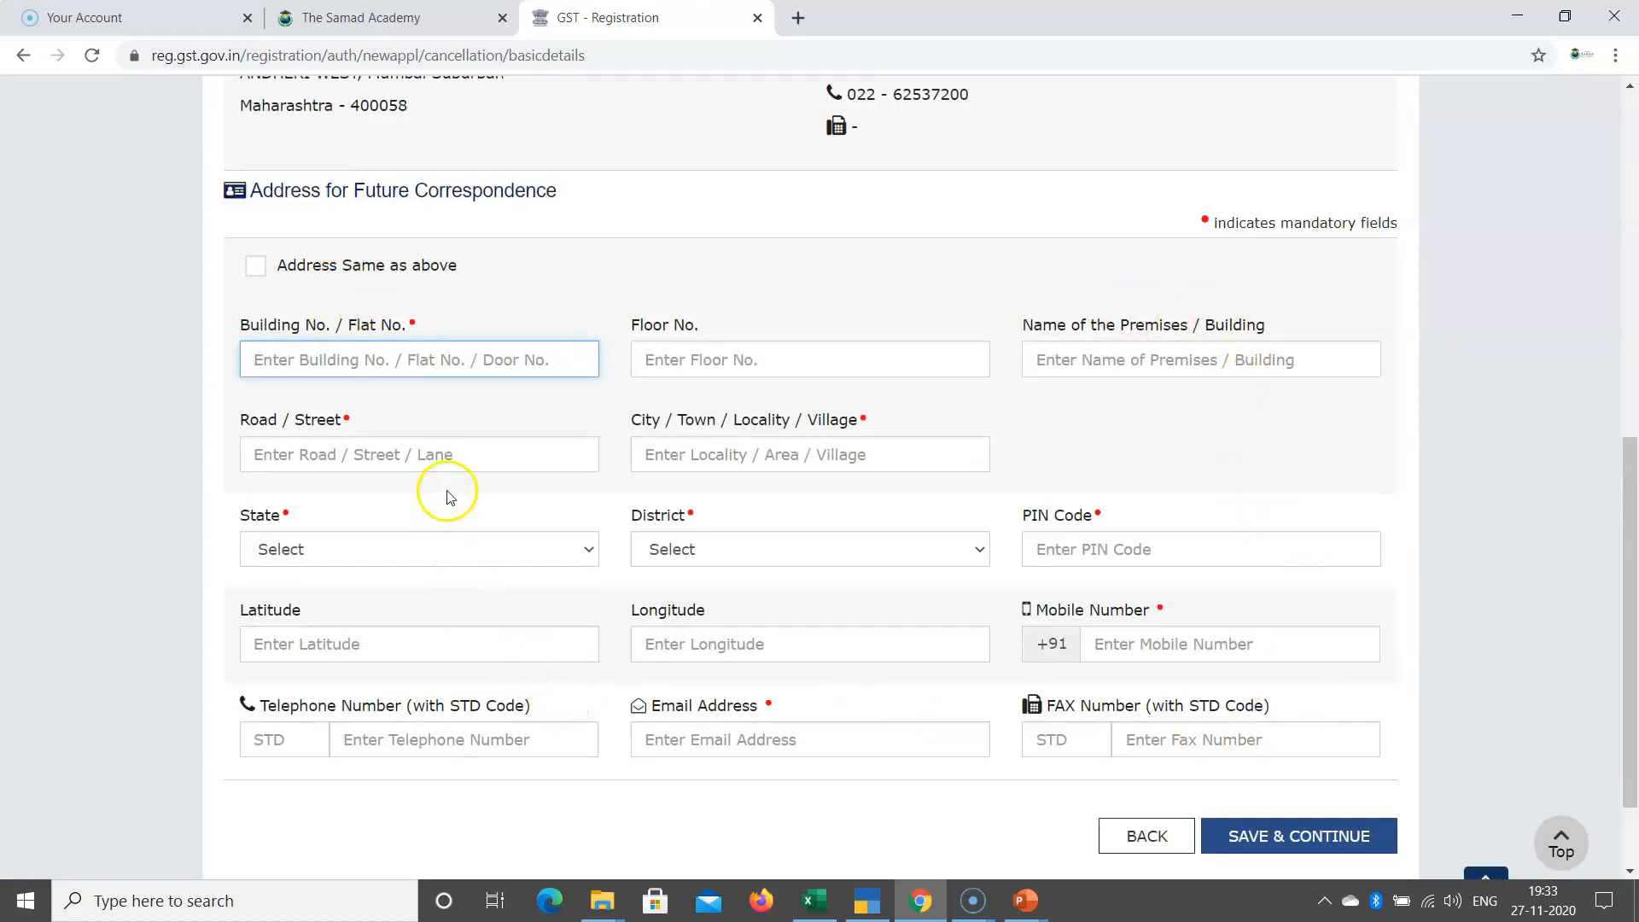
left_click(254, 268)
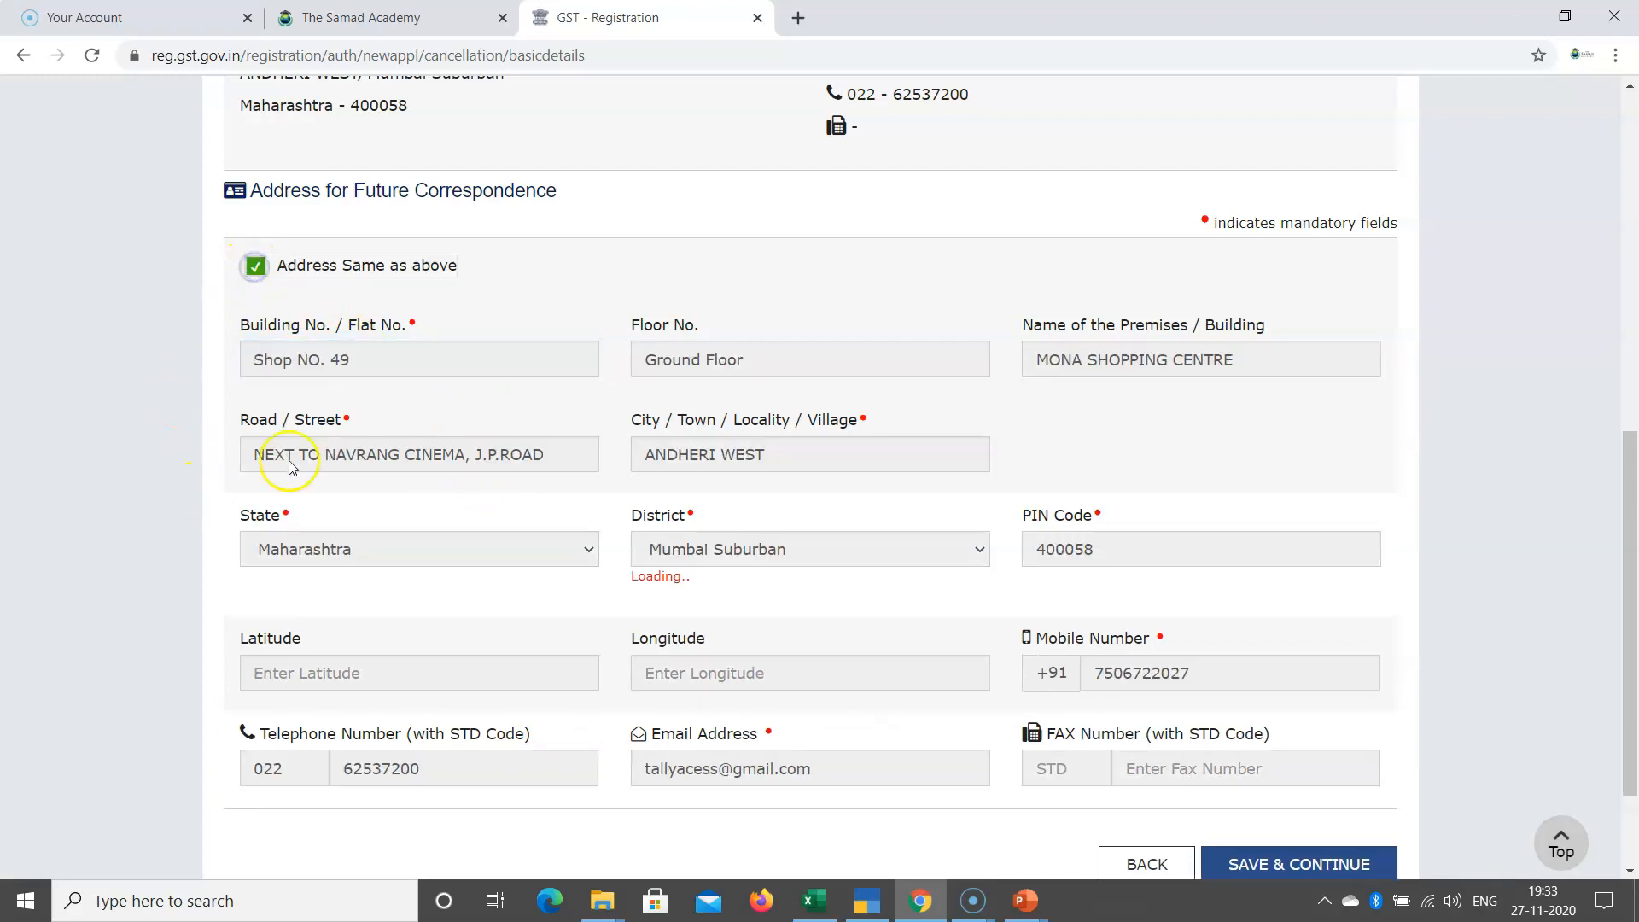
Check the copied correspondence address against the principal one, and save the basic details to continue to the cancellation details
scroll(951, 547, "down", 1)
scroll(950, 548, "up", 4)
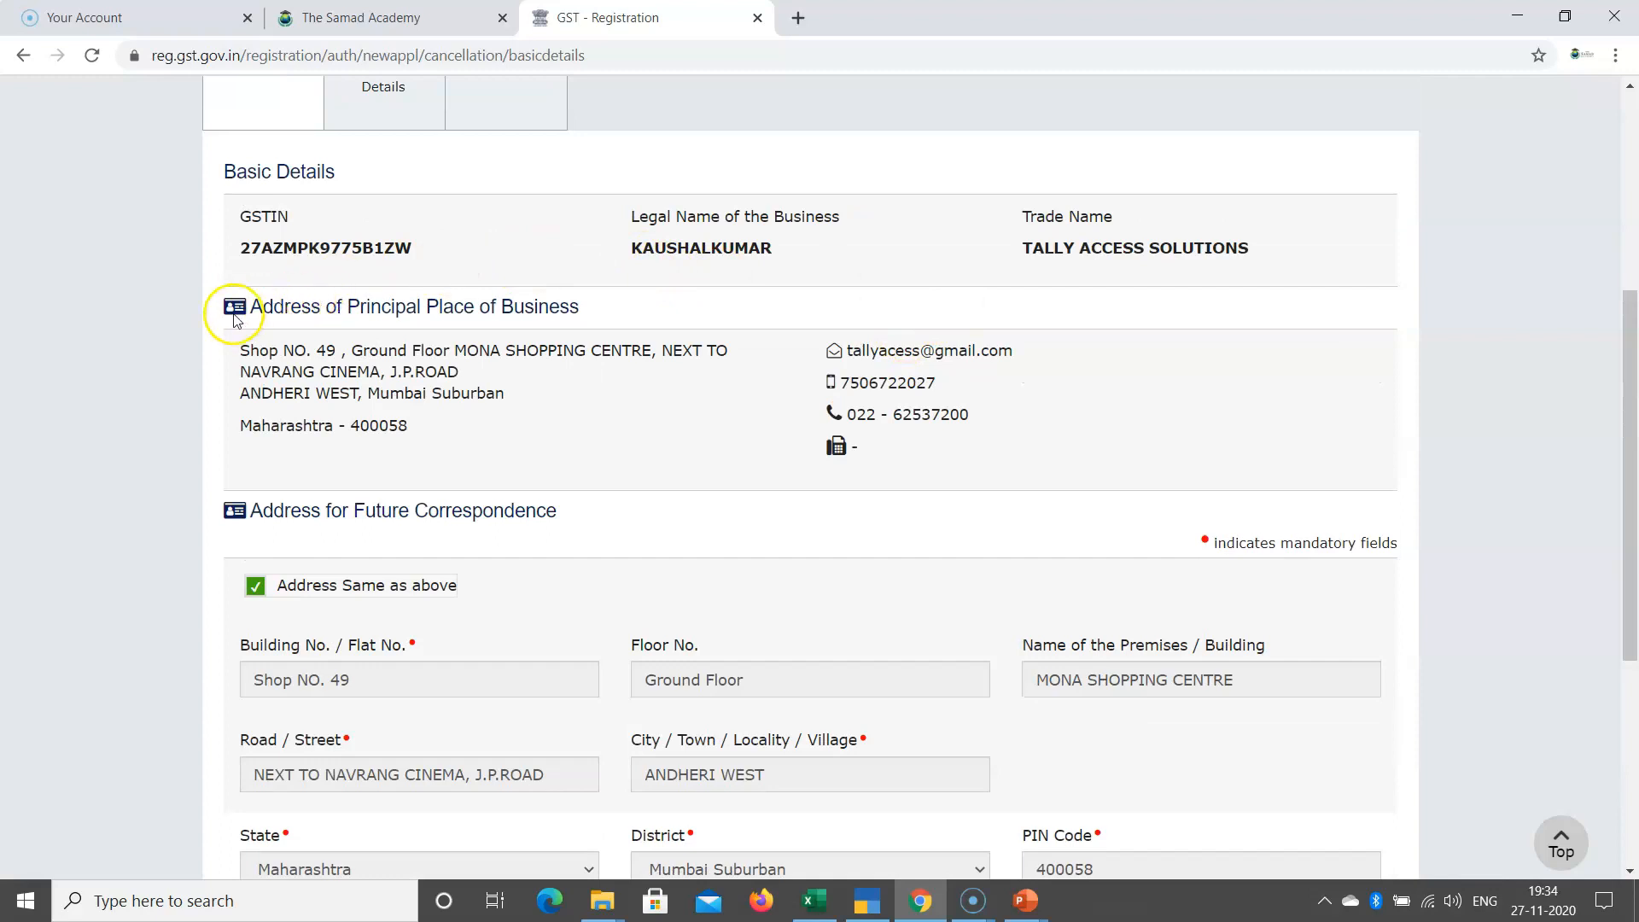
scroll(920, 465, "down", 4)
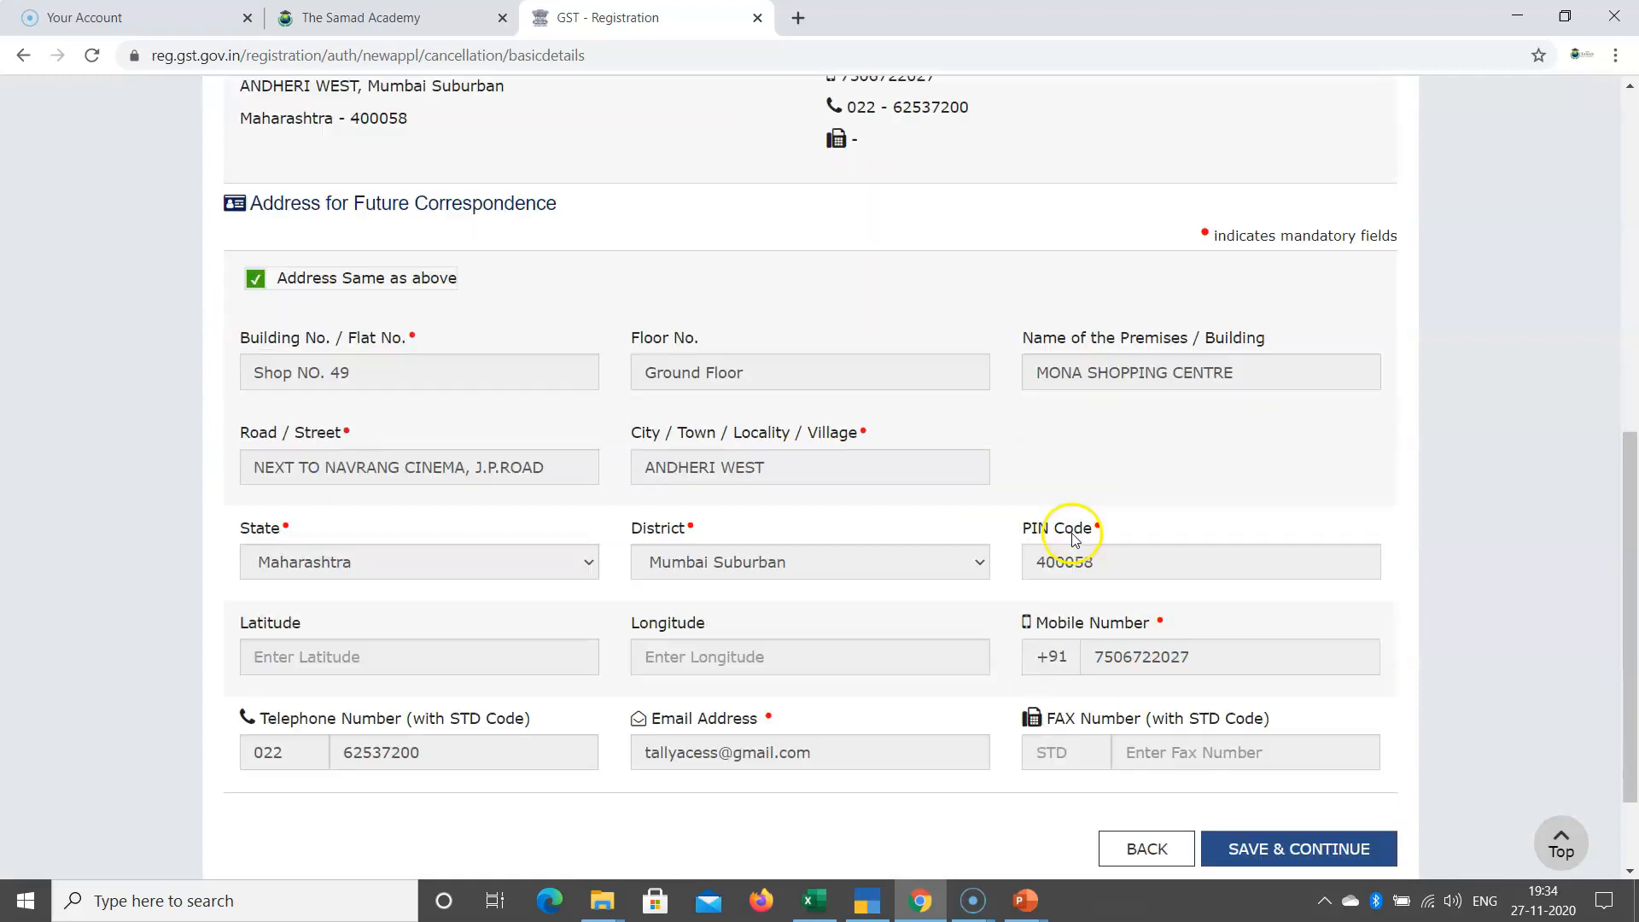
scroll(1237, 680, "up", 2)
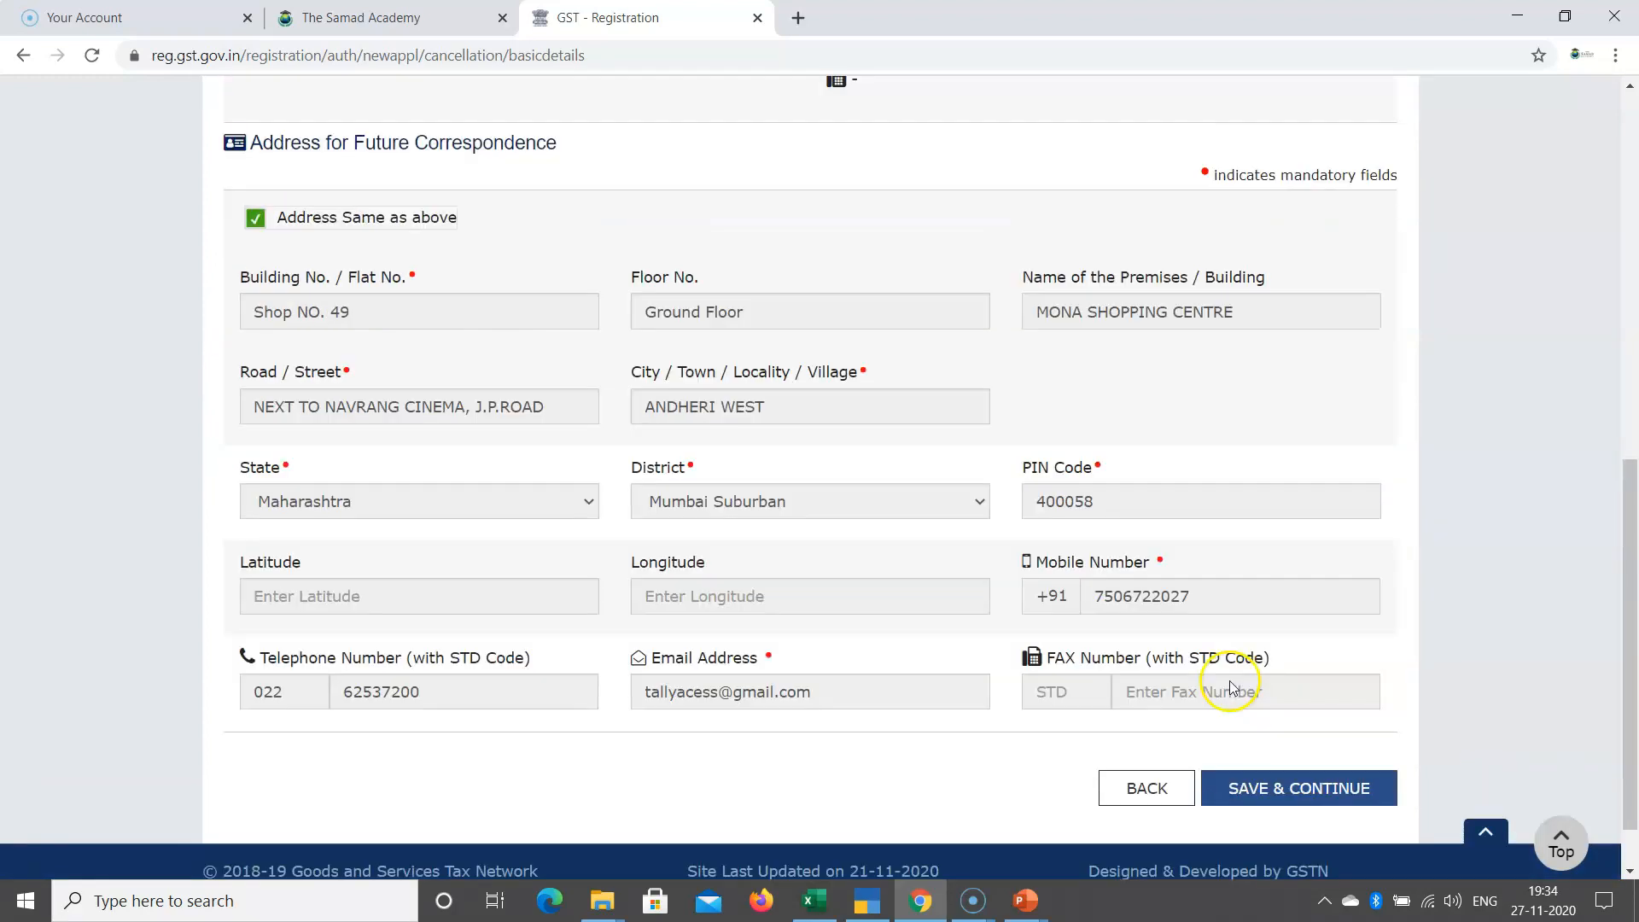
scroll(1366, 700, "down", 2)
left_click(1317, 717)
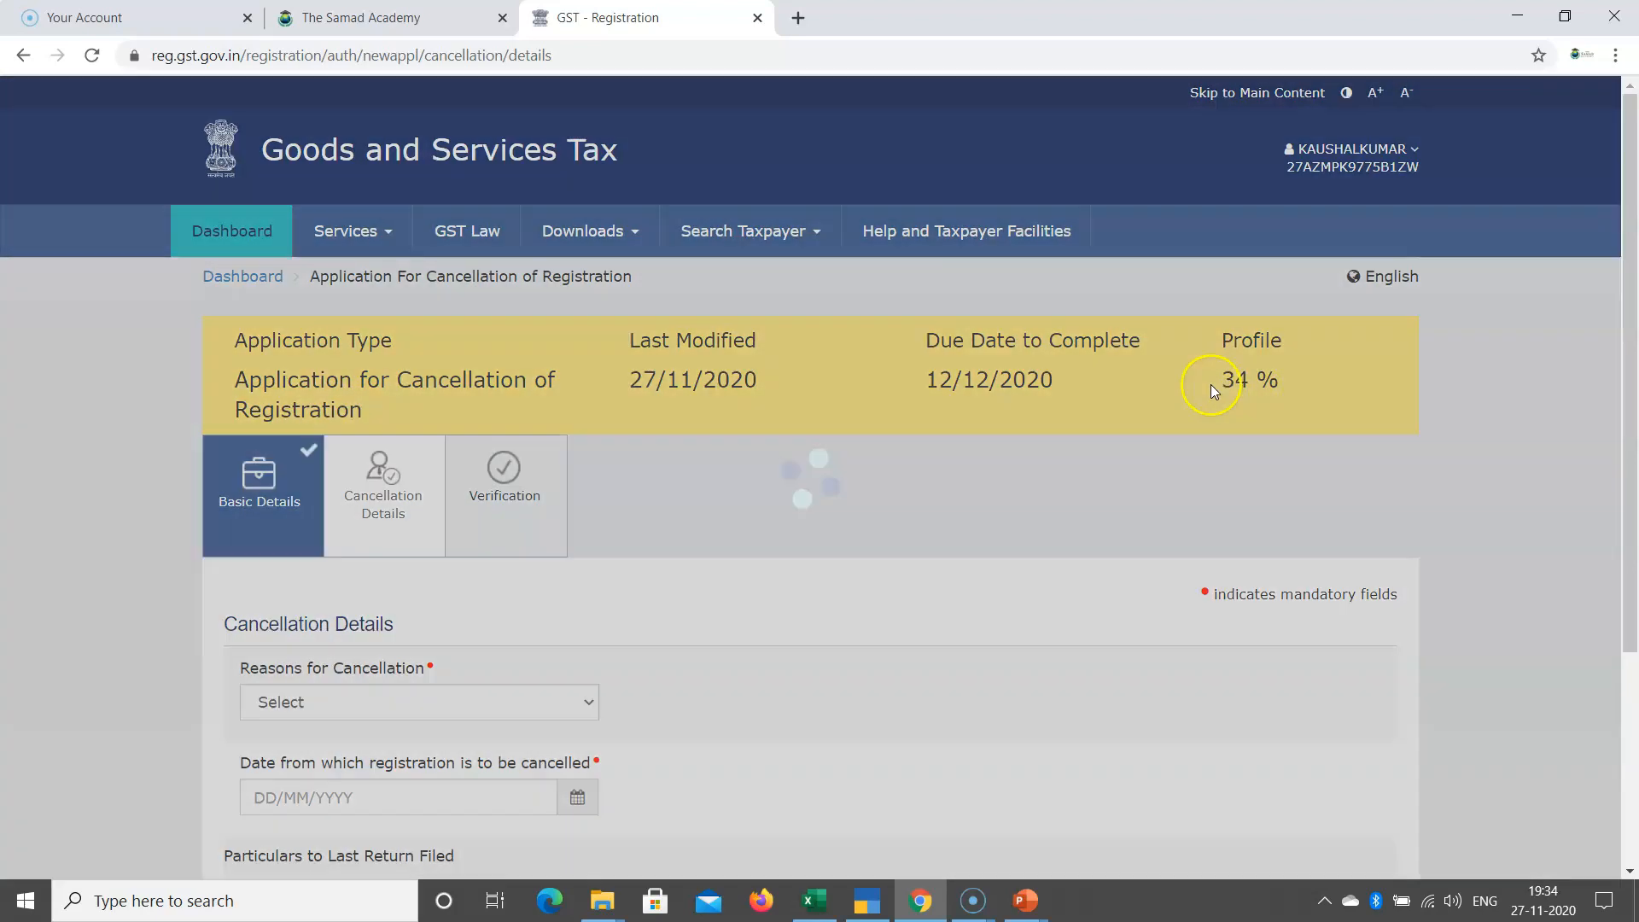
left_click_drag(1219, 384, 1272, 378)
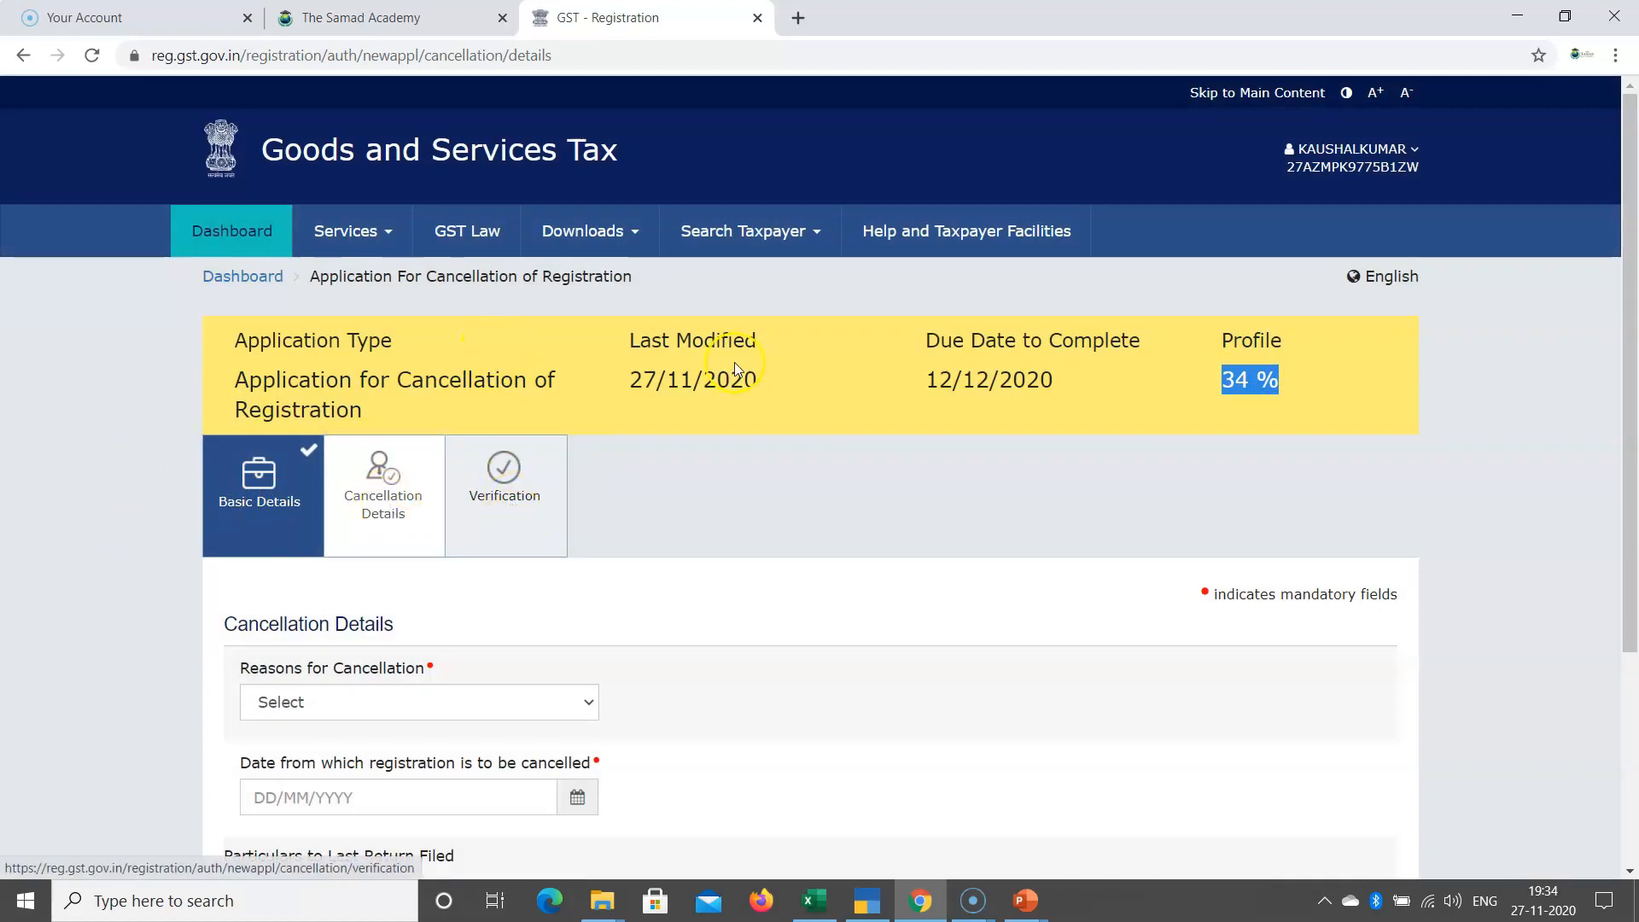
Choose Others as the reason for cancellation and go to the field for specifying it
scroll(561, 539, "down", 1)
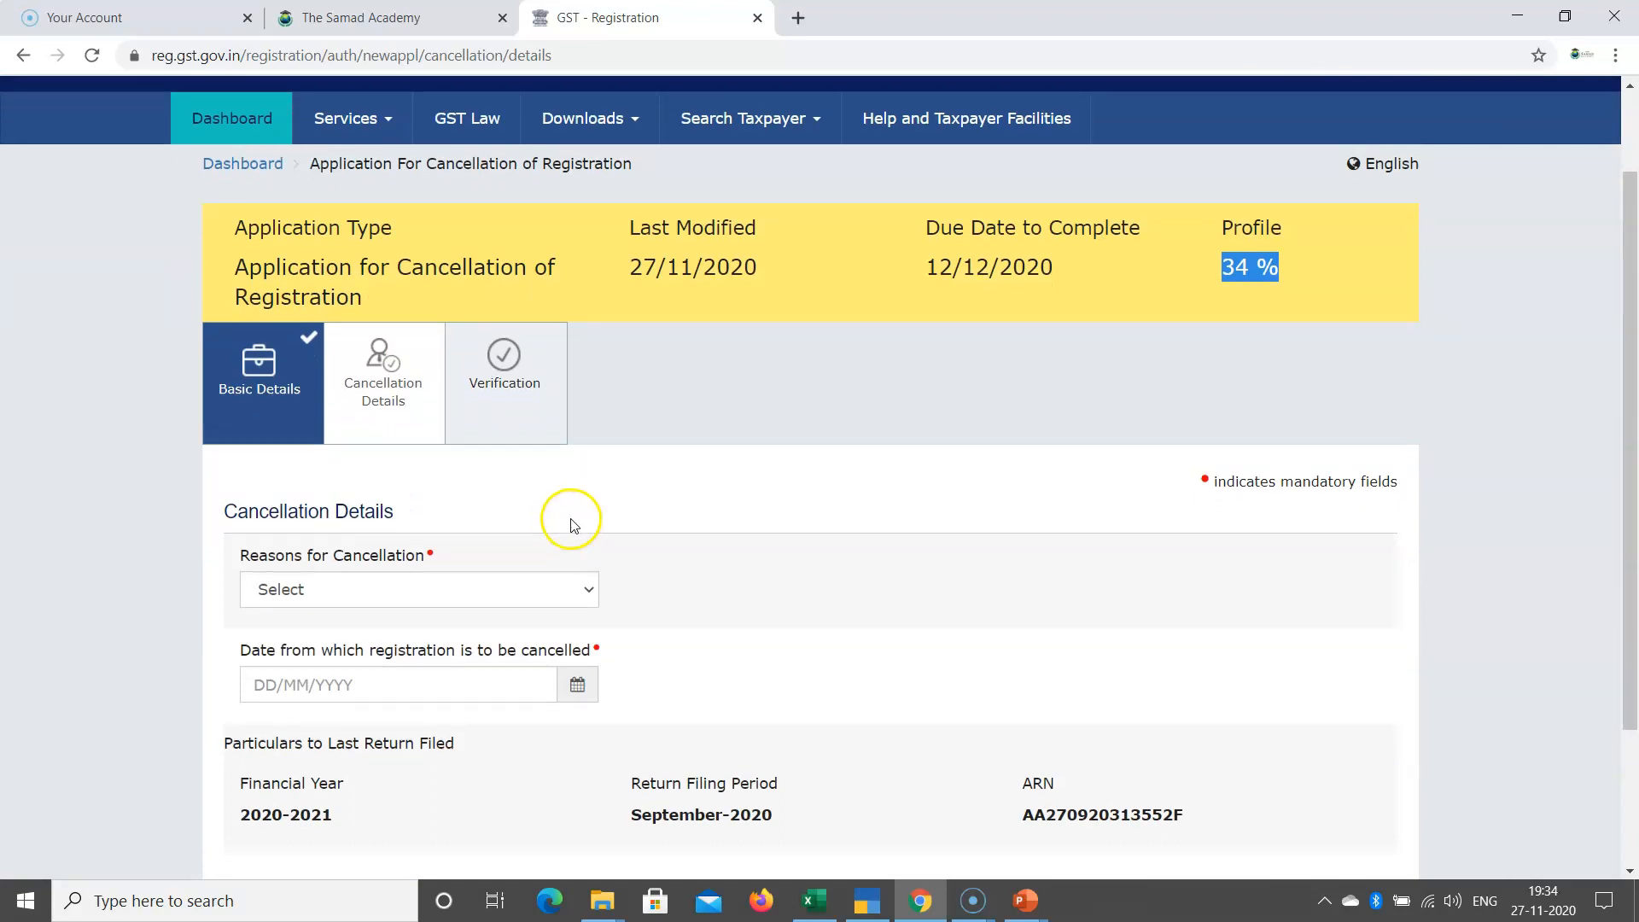
scroll(478, 503, "down", 1)
left_click_drag(243, 461, 449, 461)
left_click(456, 493)
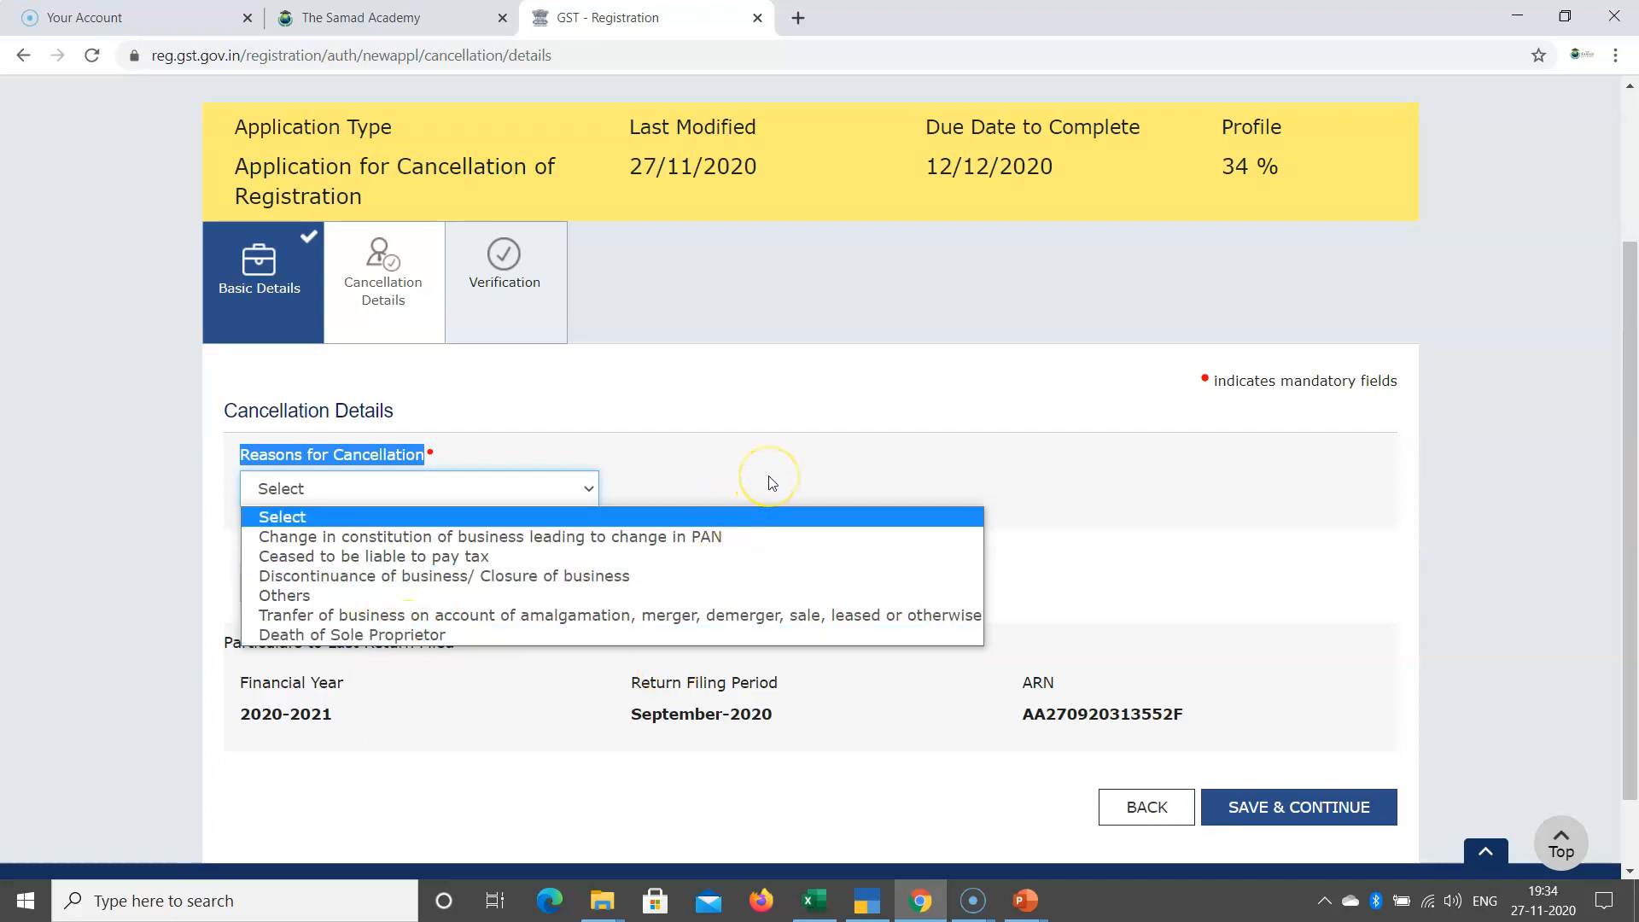
left_click(285, 595)
left_click(675, 491)
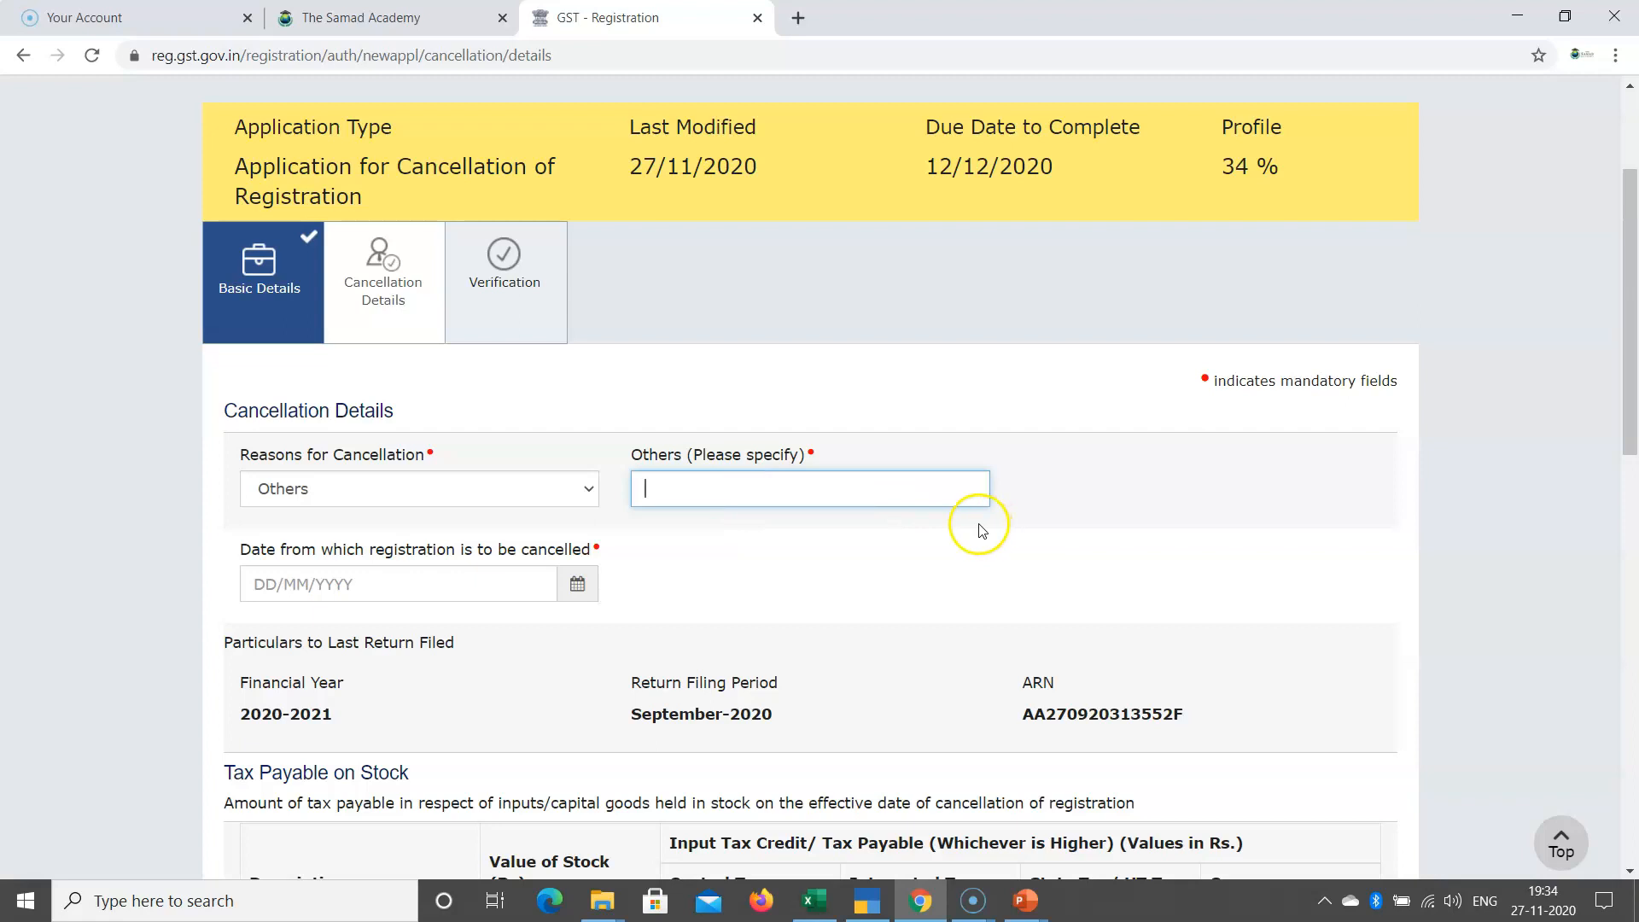
Set the reason for cancellation to Death of Sole Proprietor and the date from which registration is cancelled to 27/11/2020
left_click(401, 502)
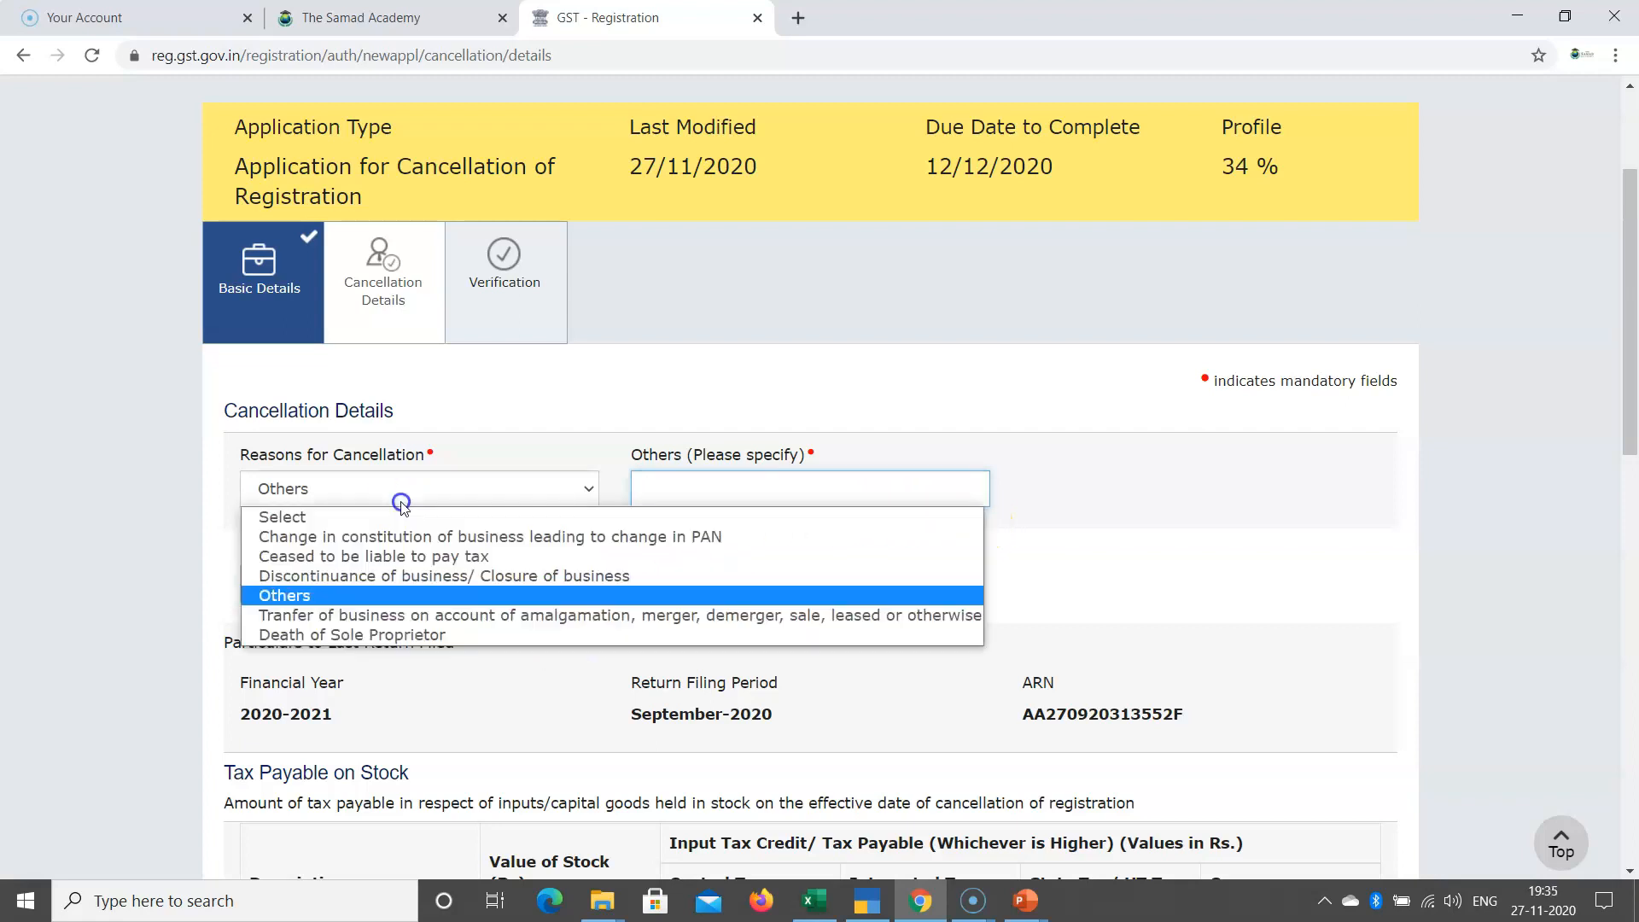
left_click(379, 636)
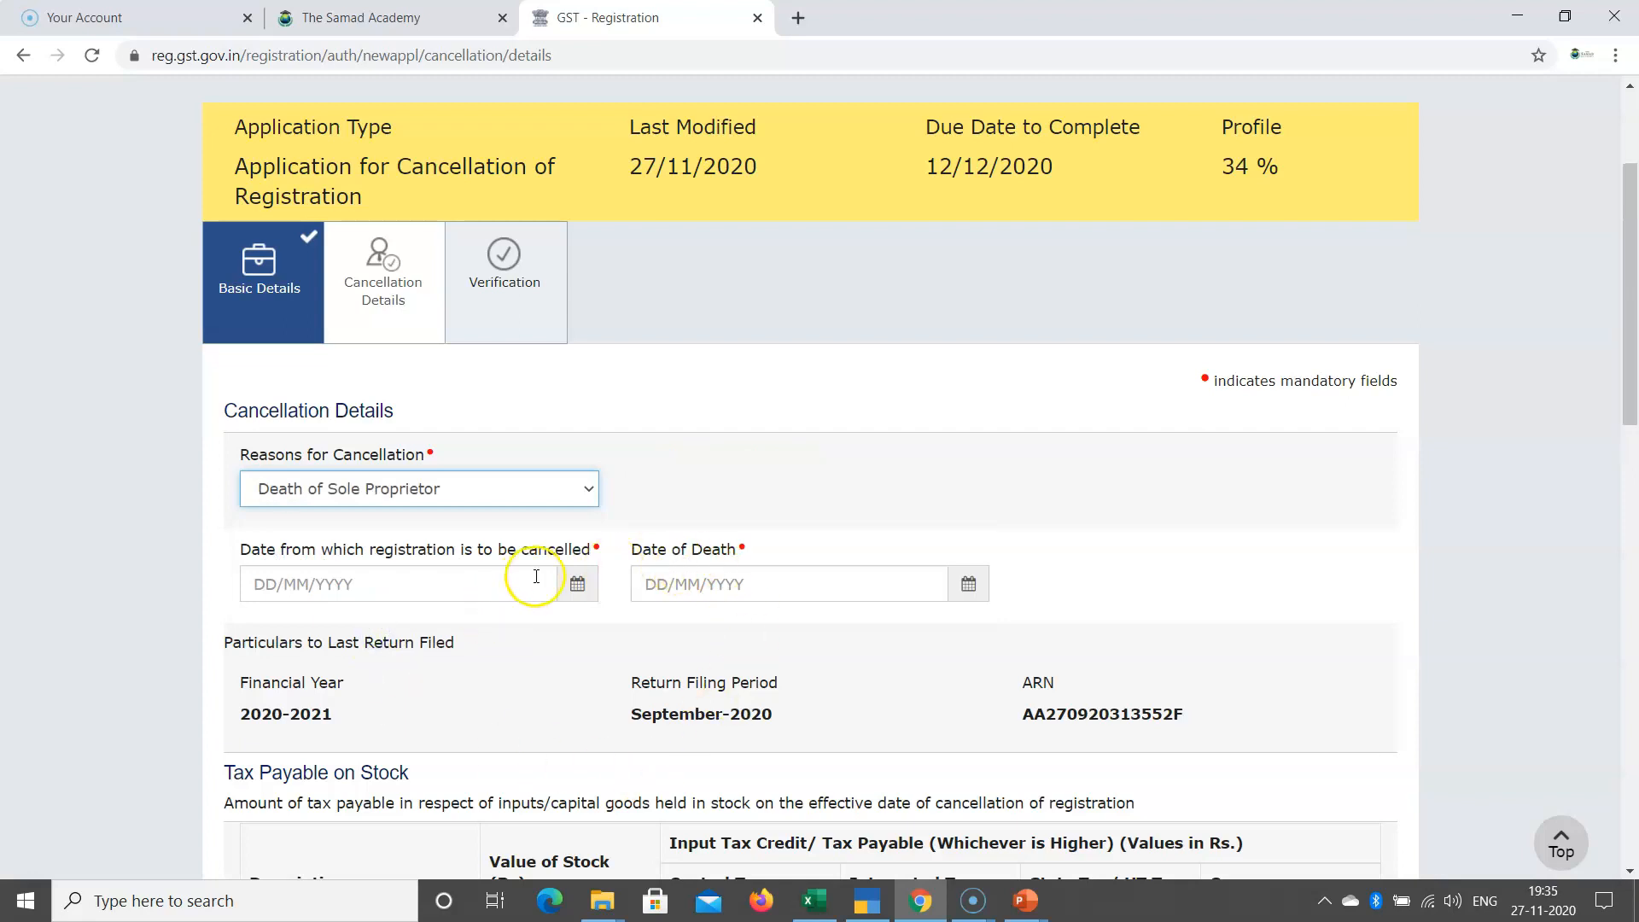
scroll(846, 483, "down", 3)
left_click(262, 335)
left_click_drag(262, 336, 567, 329)
left_click(577, 370)
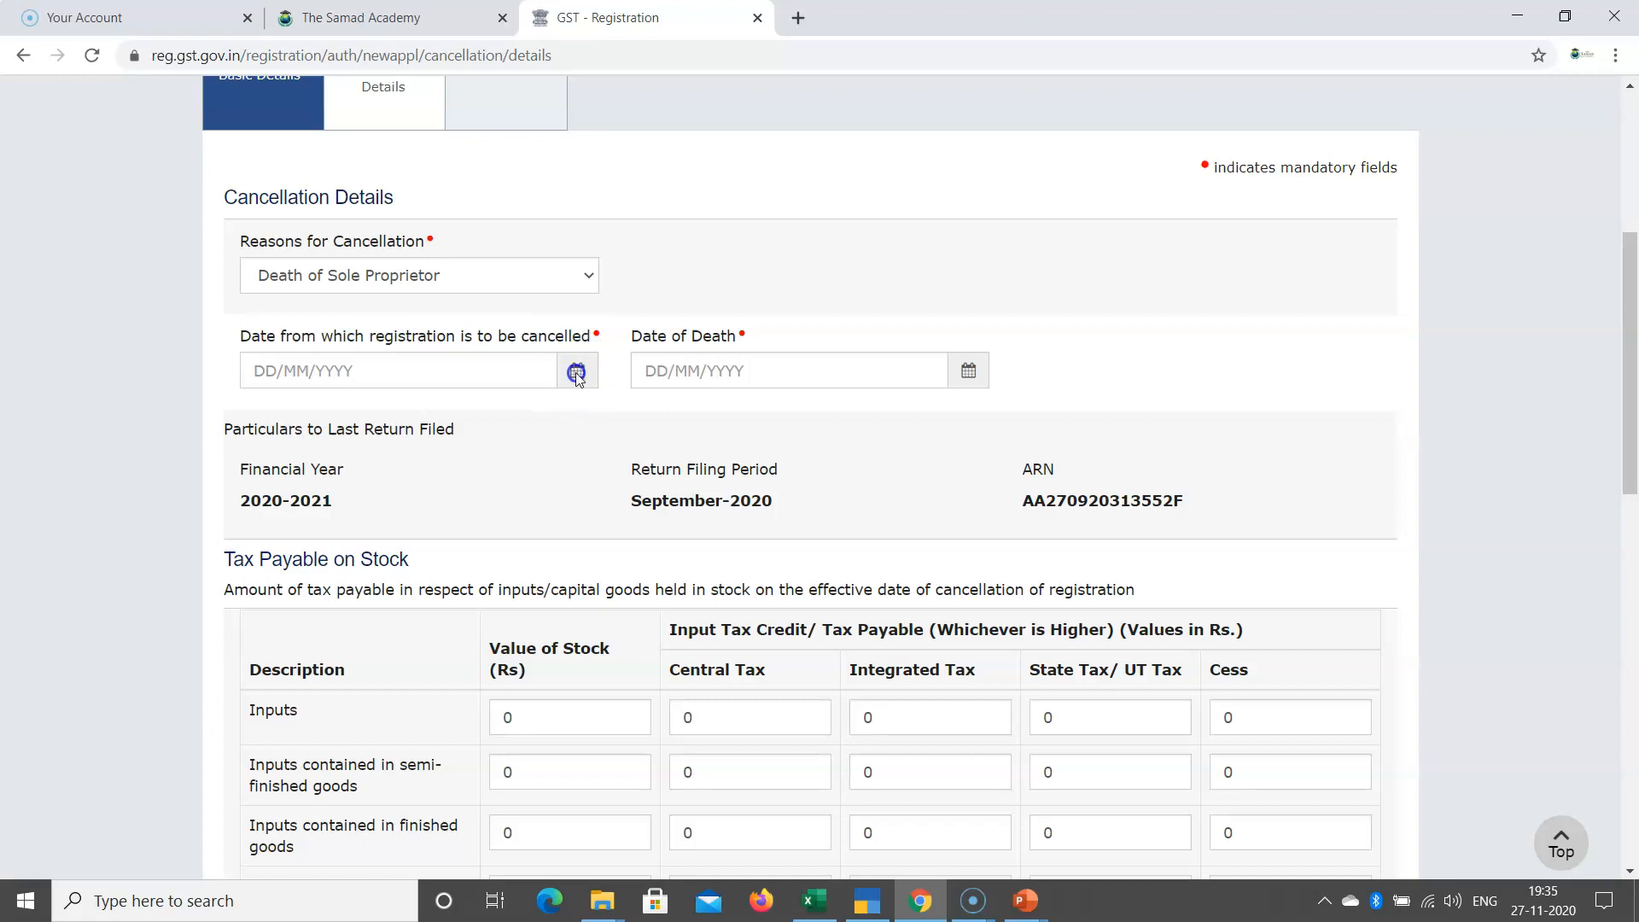
left_click(892, 575)
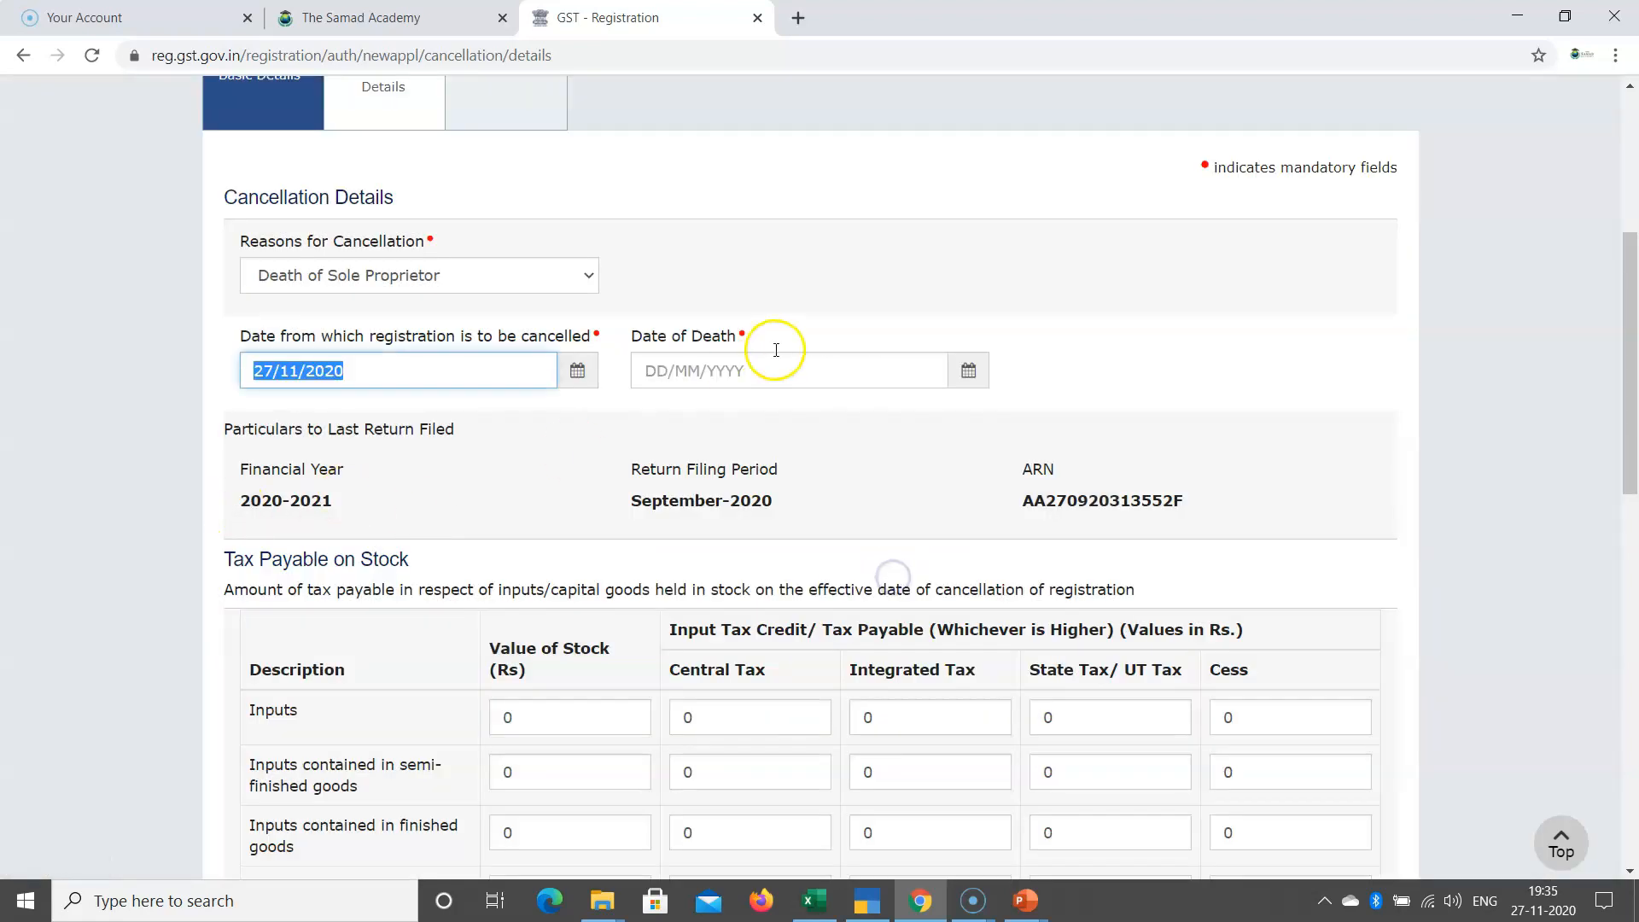
Set the date of death to 01/11/2020
left_click(968, 383)
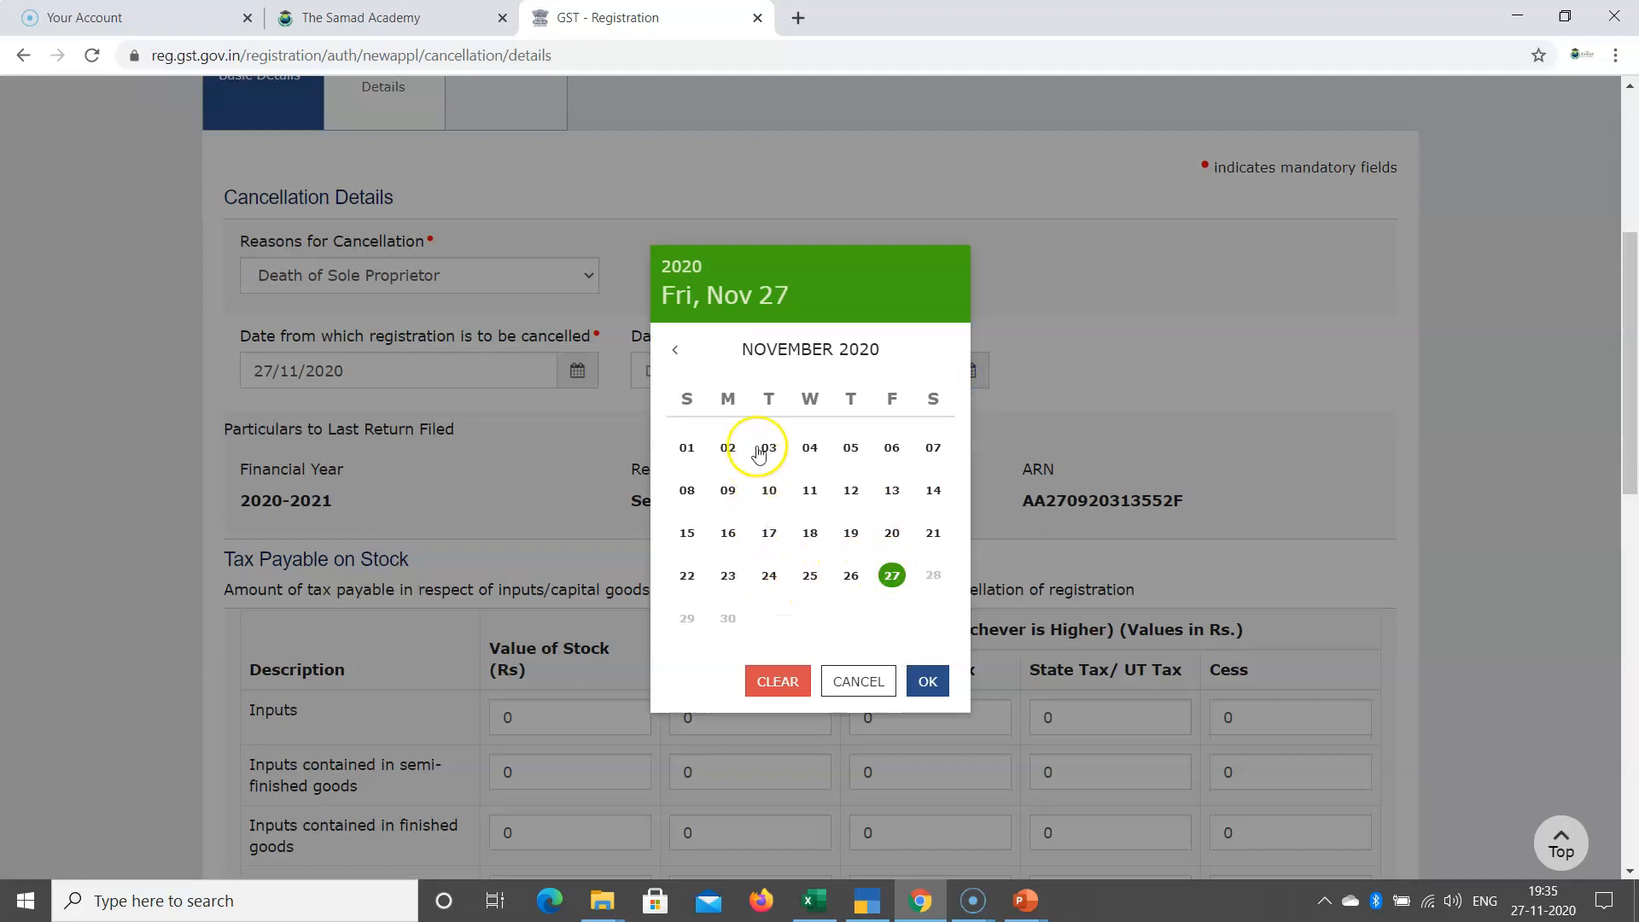
left_click(684, 449)
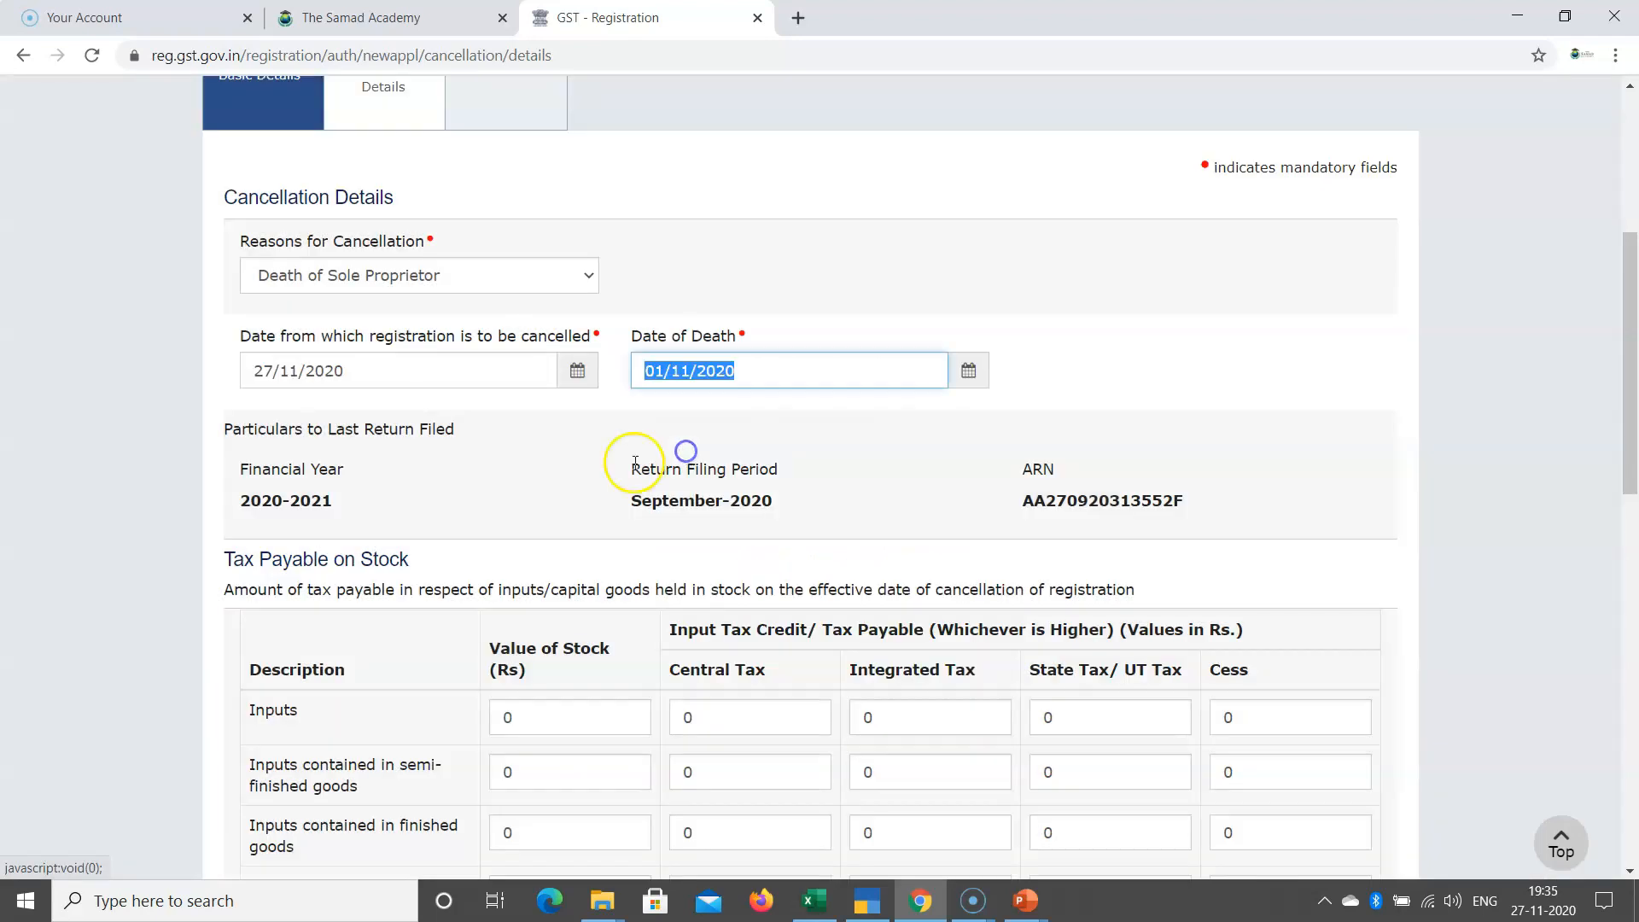
left_click(1272, 316)
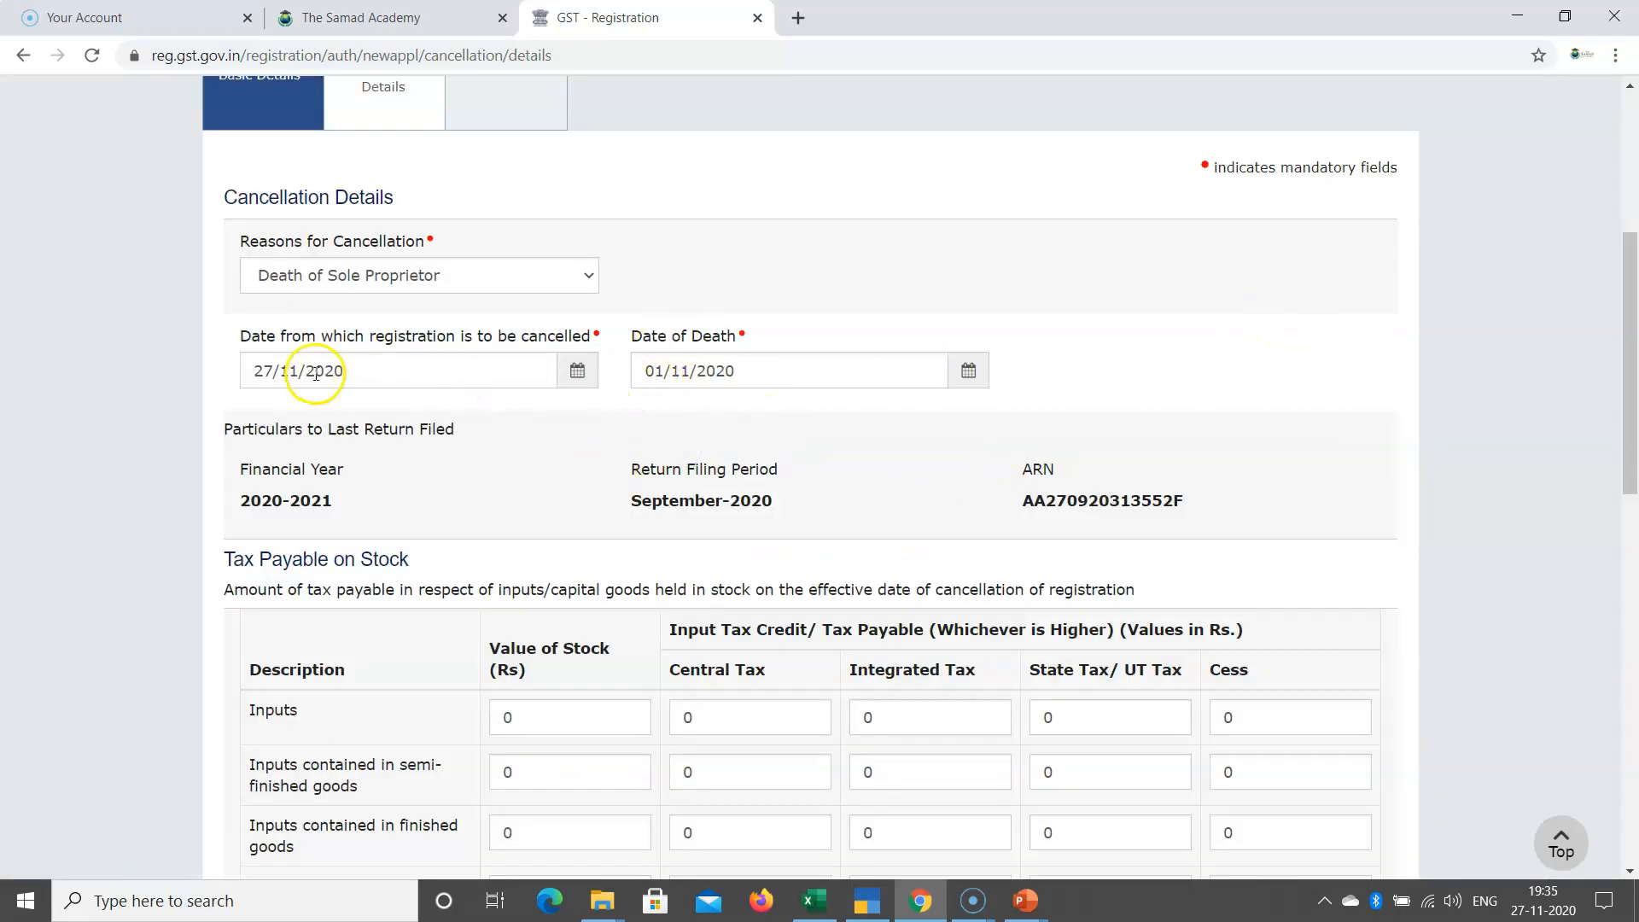
Examine the Tax Payable on Stock table, including its stock value fields, tax columns and the note on goods held at cancellation
scroll(509, 413, "down", 2)
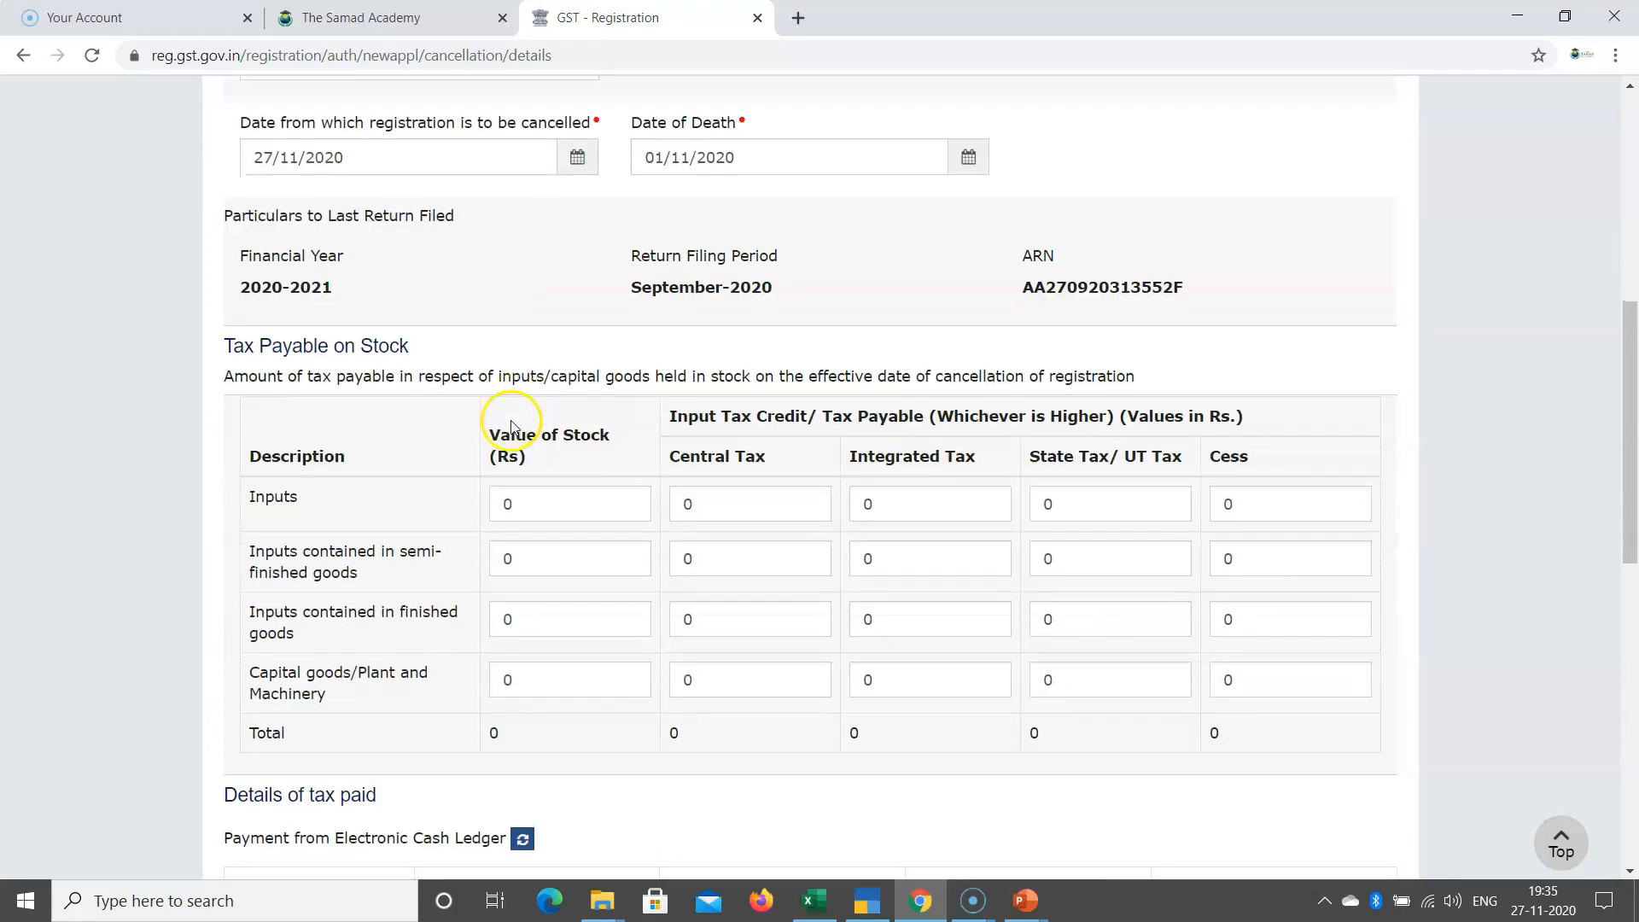
scroll(436, 469, "down", 1)
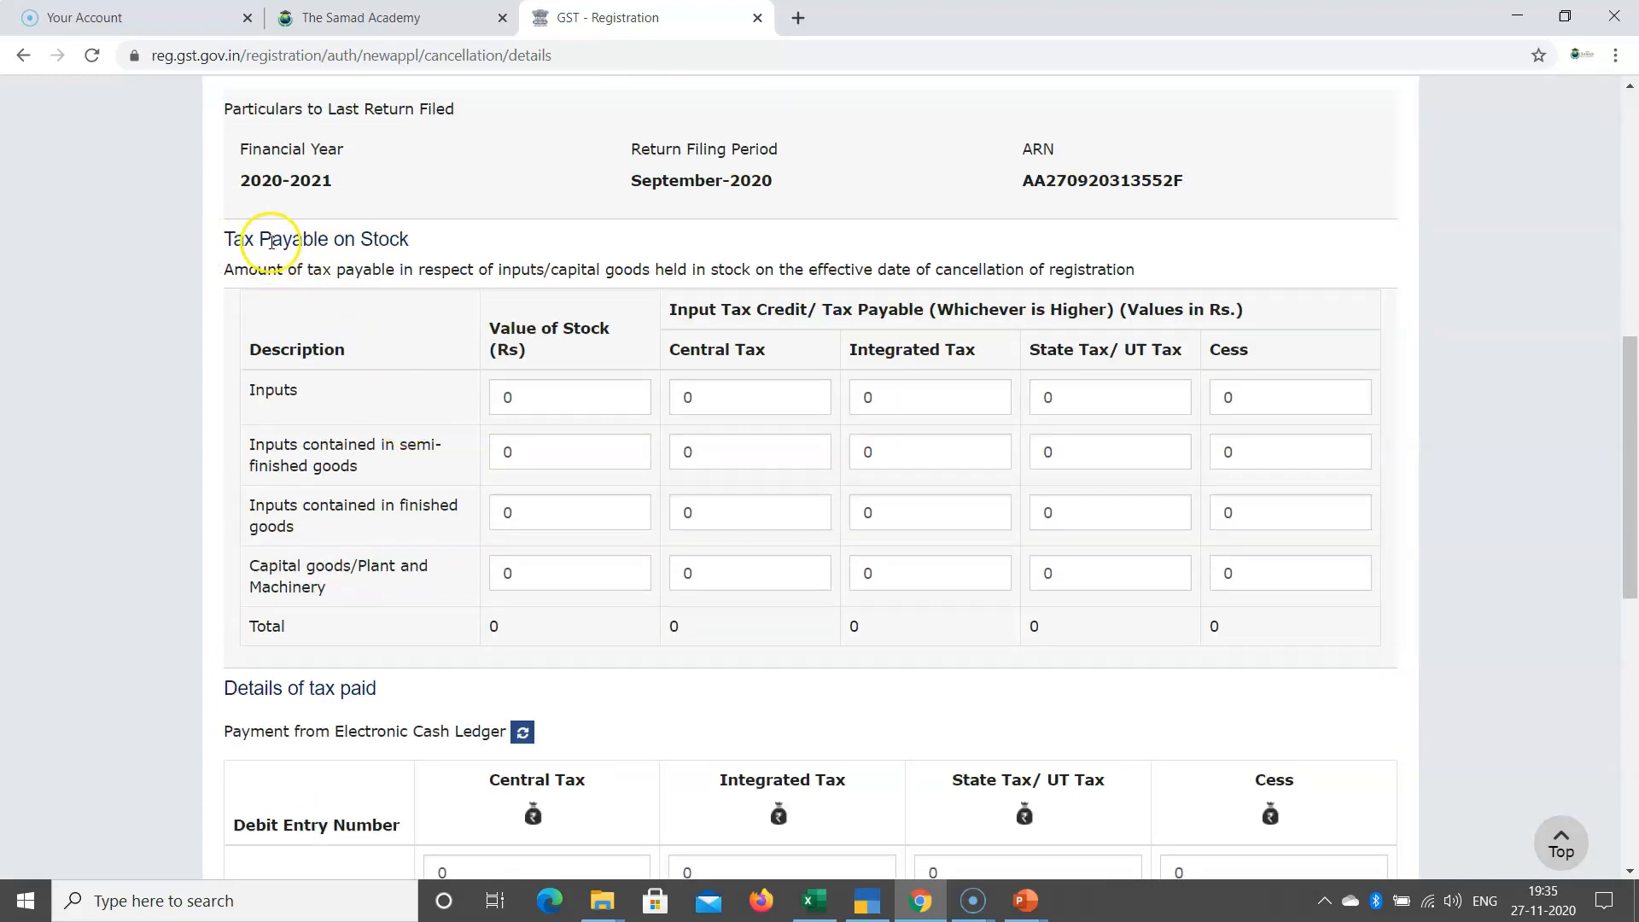
scroll(350, 369, "up", 1)
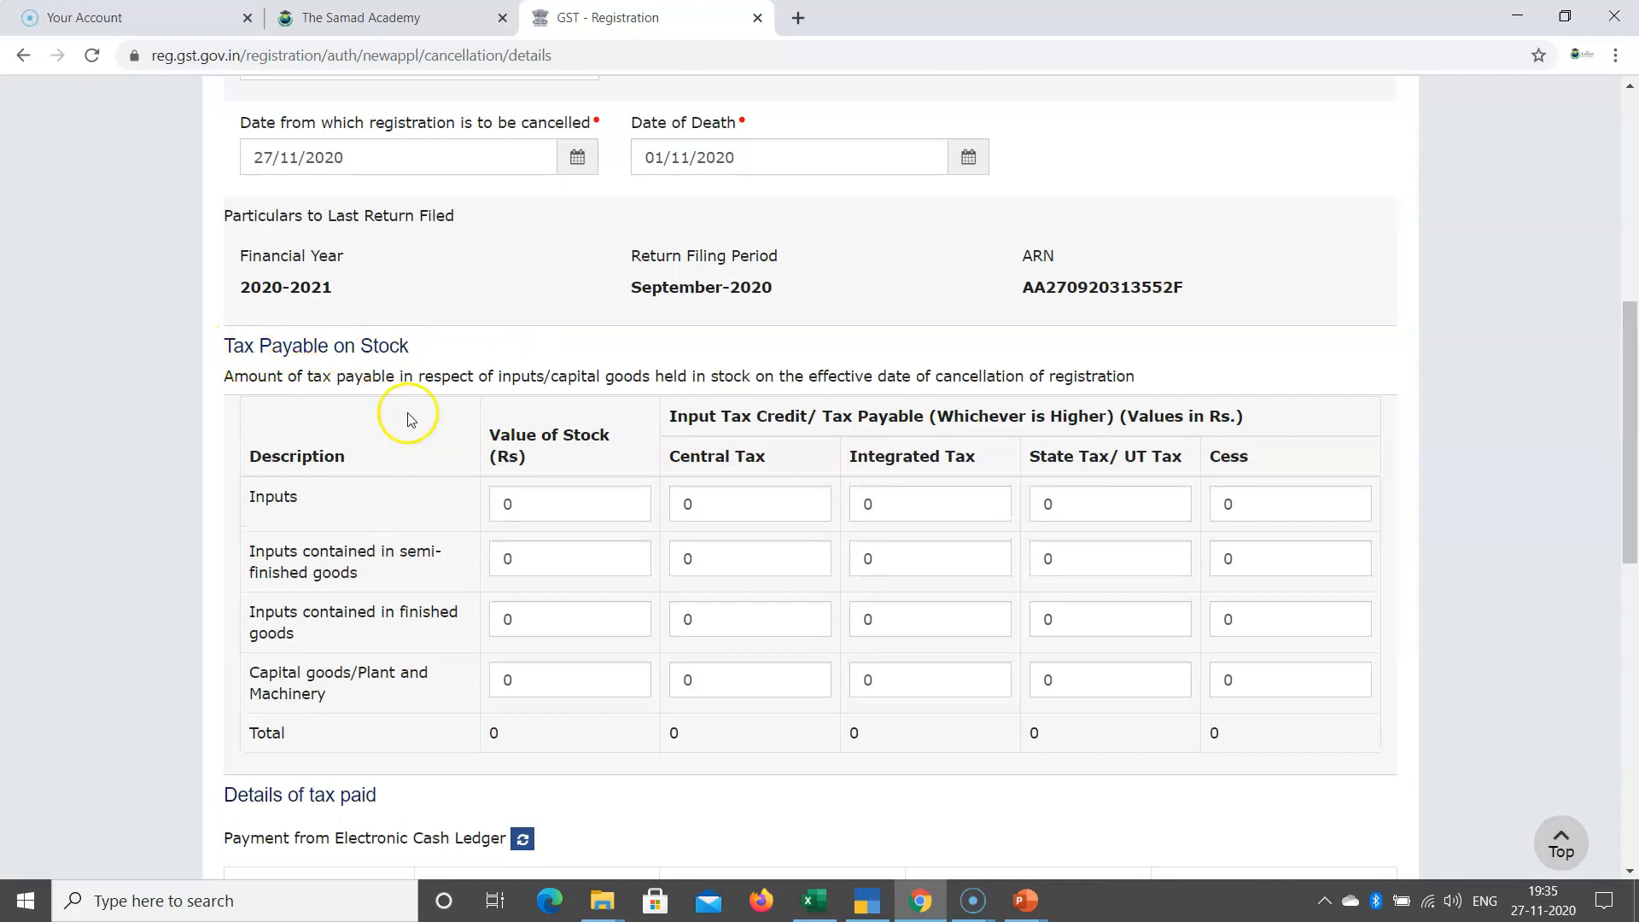
scroll(402, 413, "down", 1)
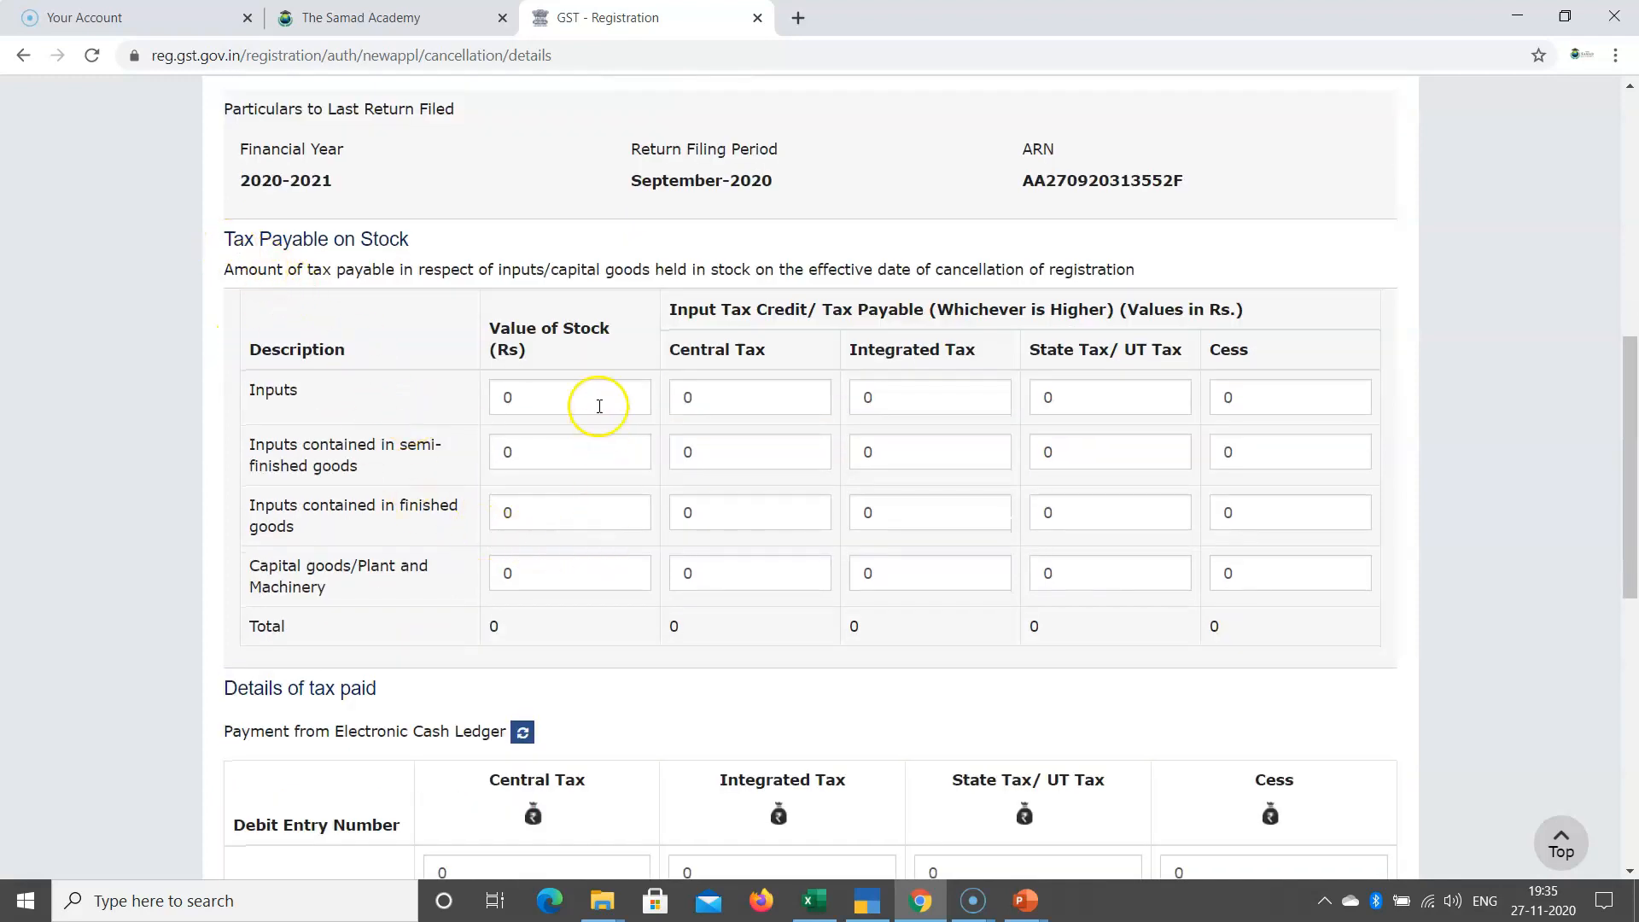
left_click_drag(521, 399, 479, 406)
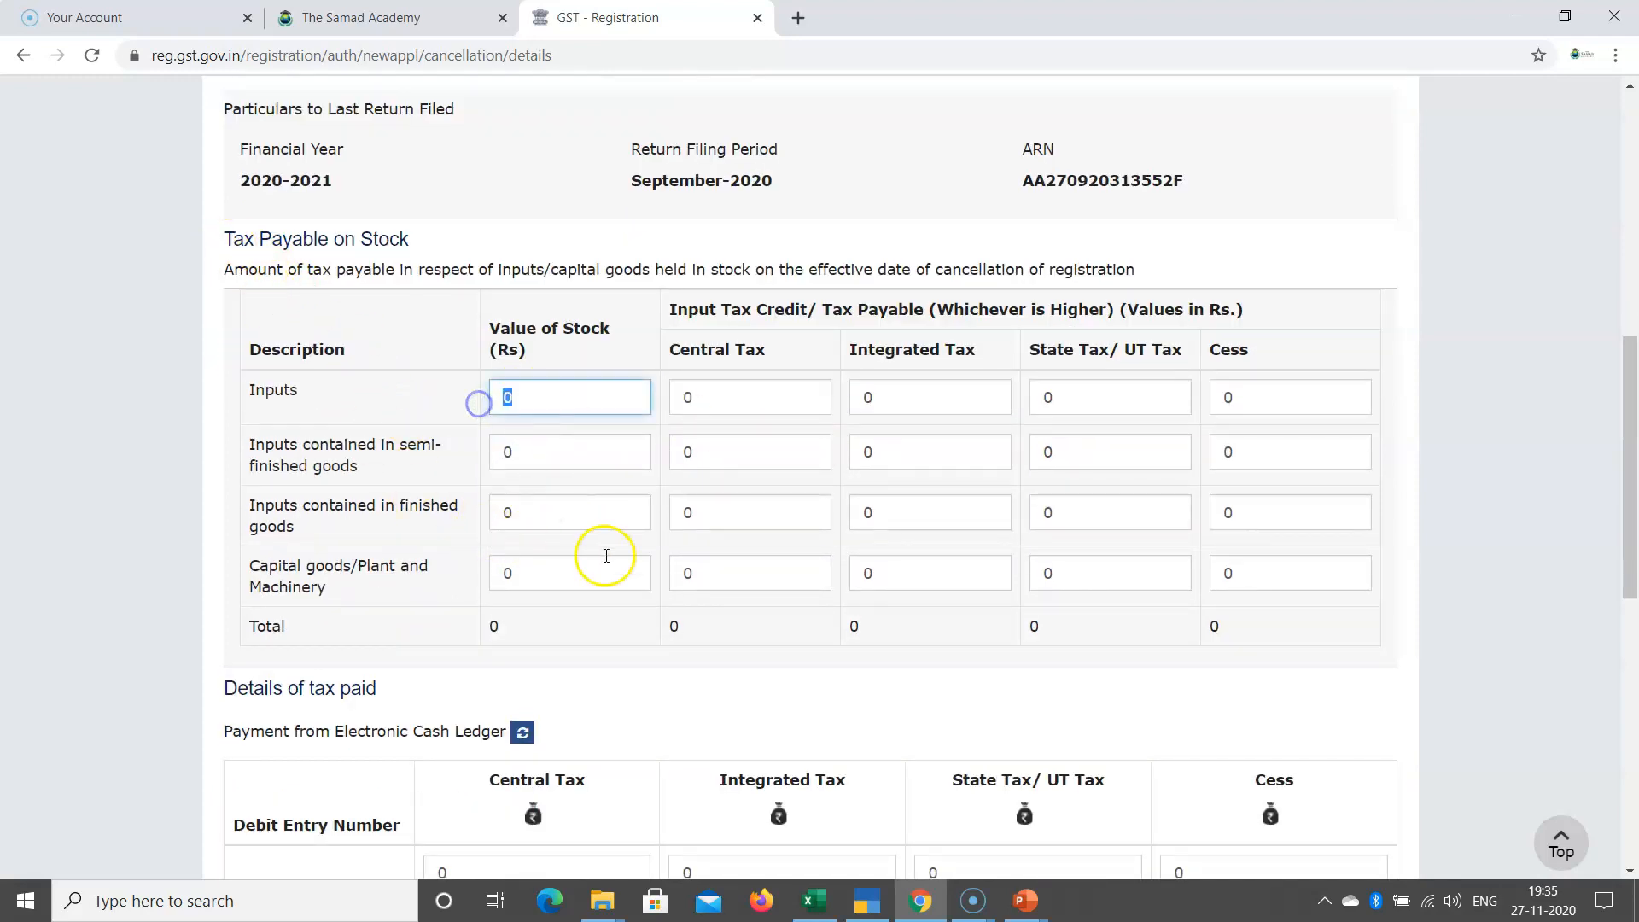
scroll(589, 529, "down", 1)
scroll(568, 384, "down", 1)
scroll(570, 397, "up", 1)
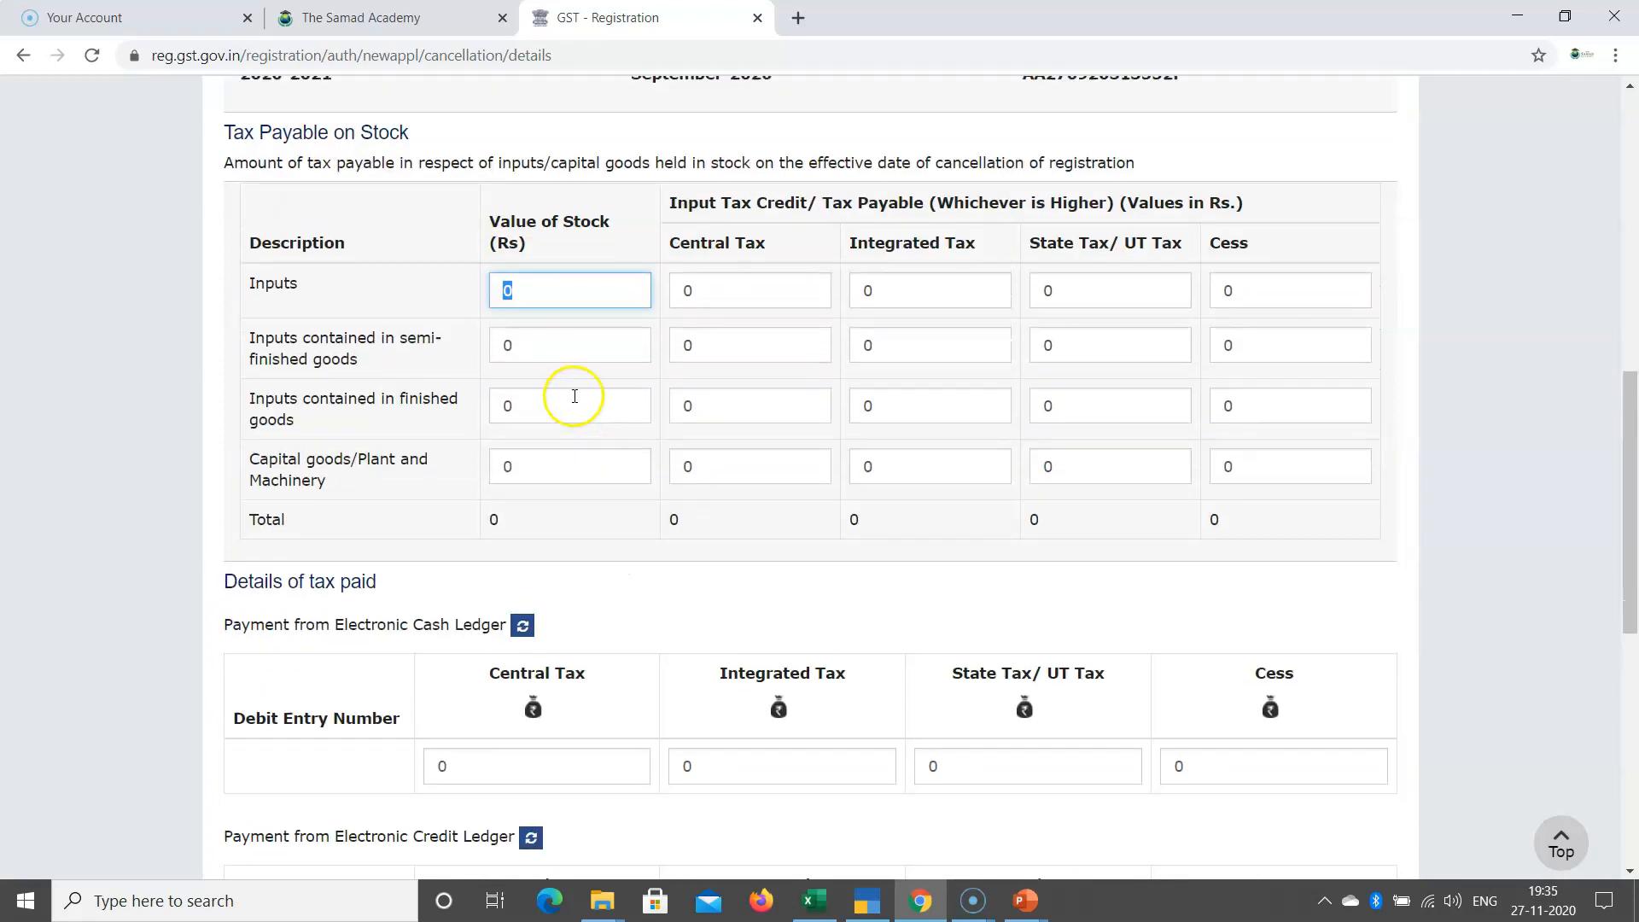
left_click(490, 357)
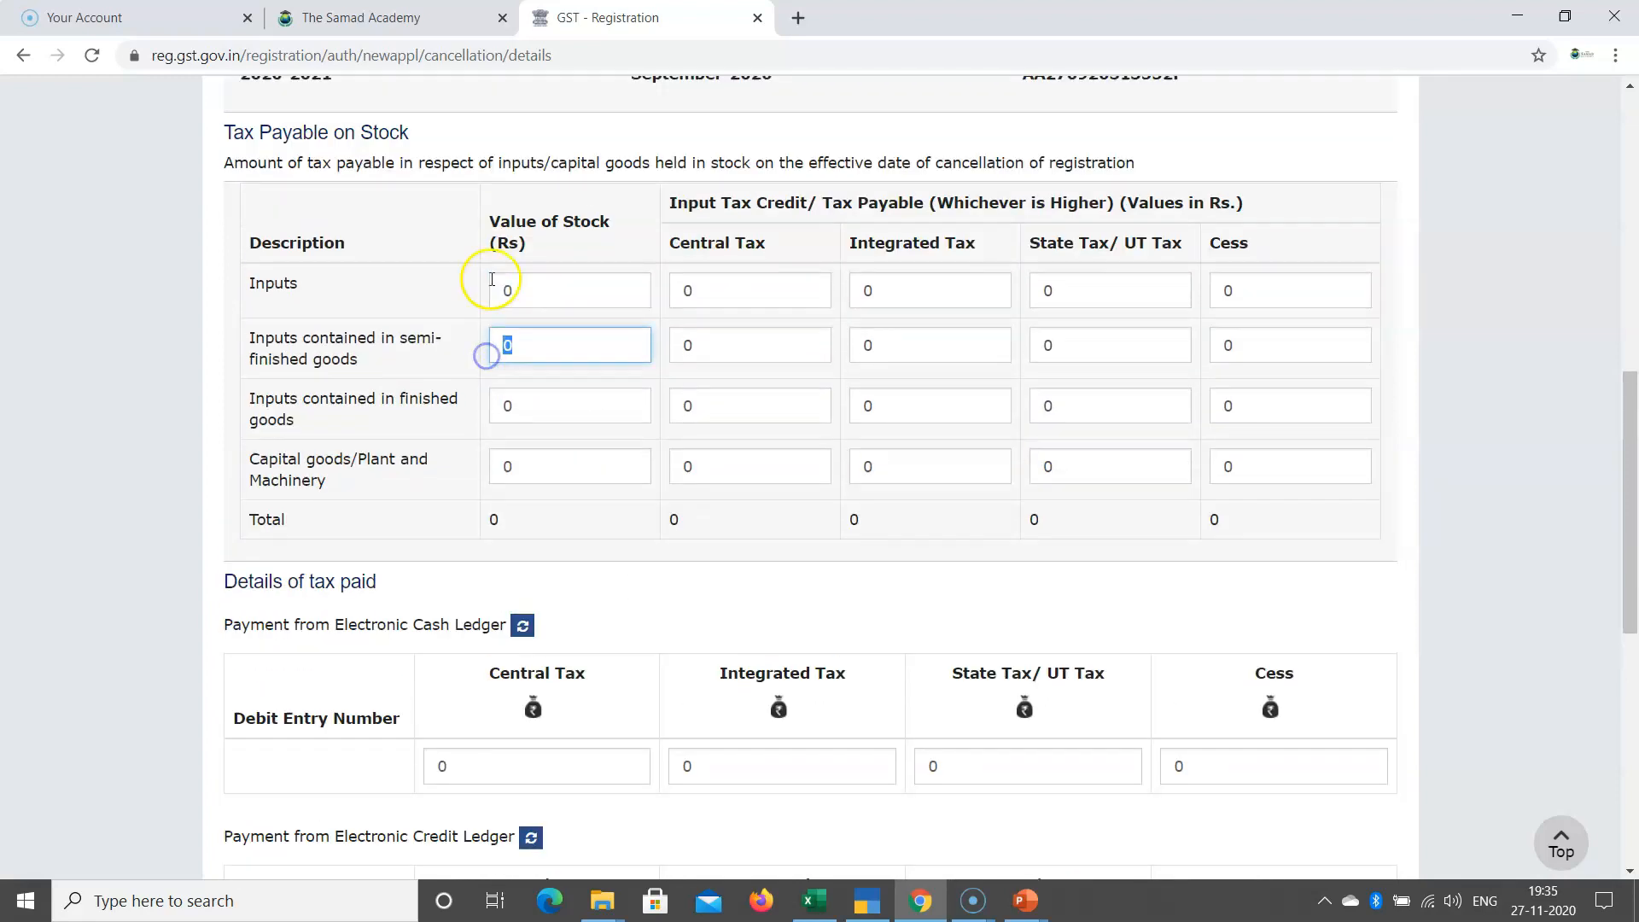
left_click_drag(225, 163, 1180, 165)
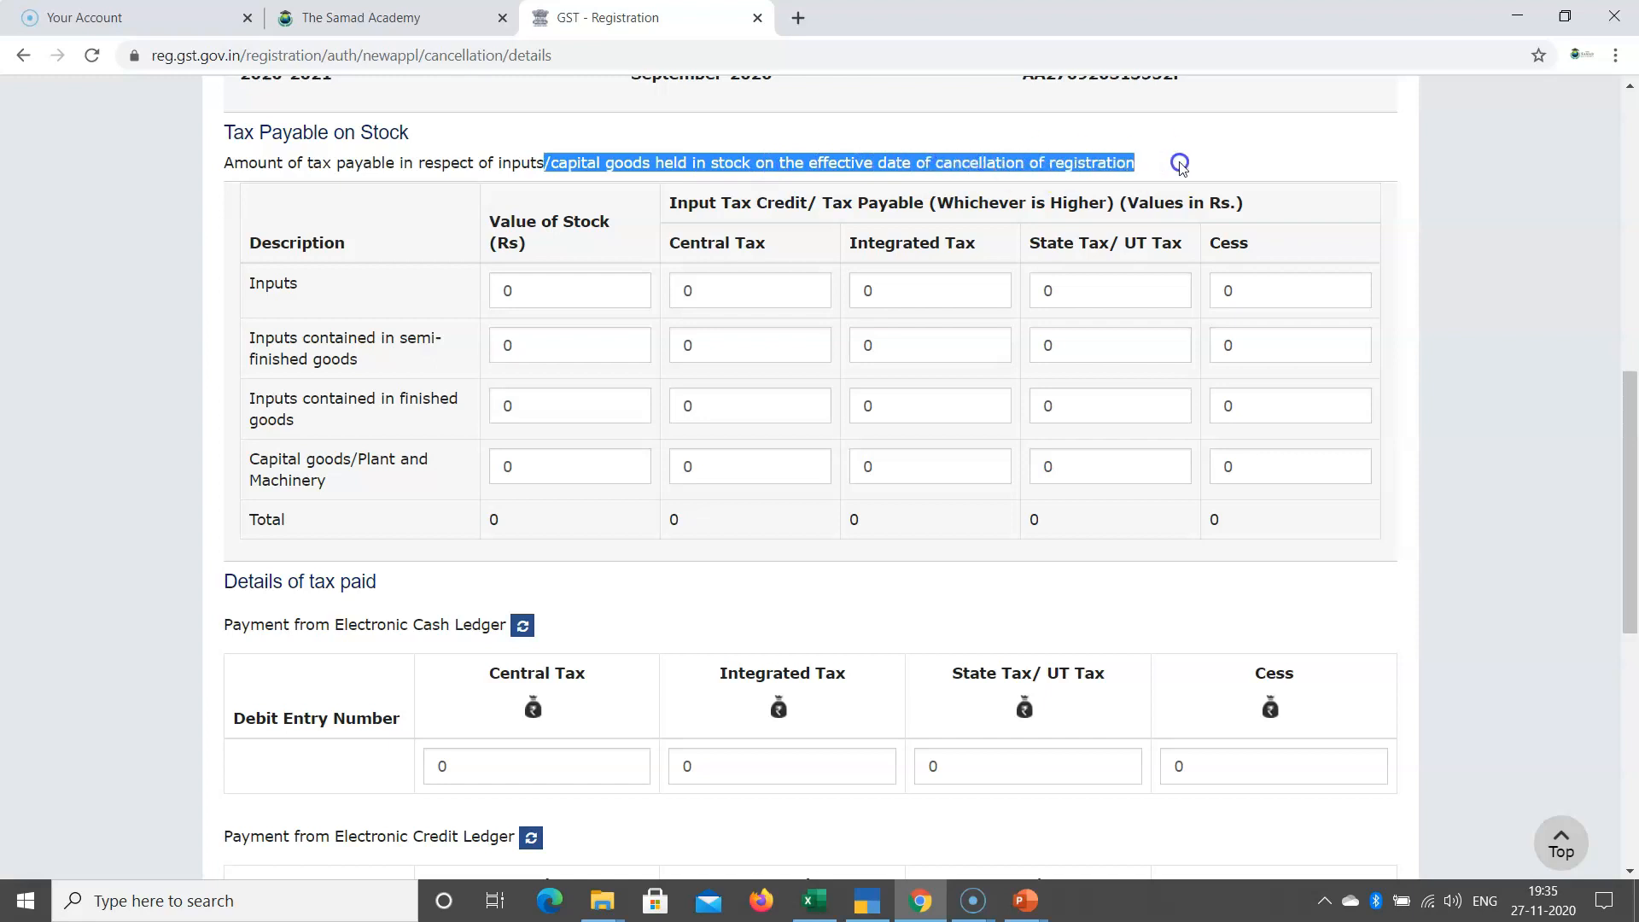
left_click_drag(504, 223, 1175, 247)
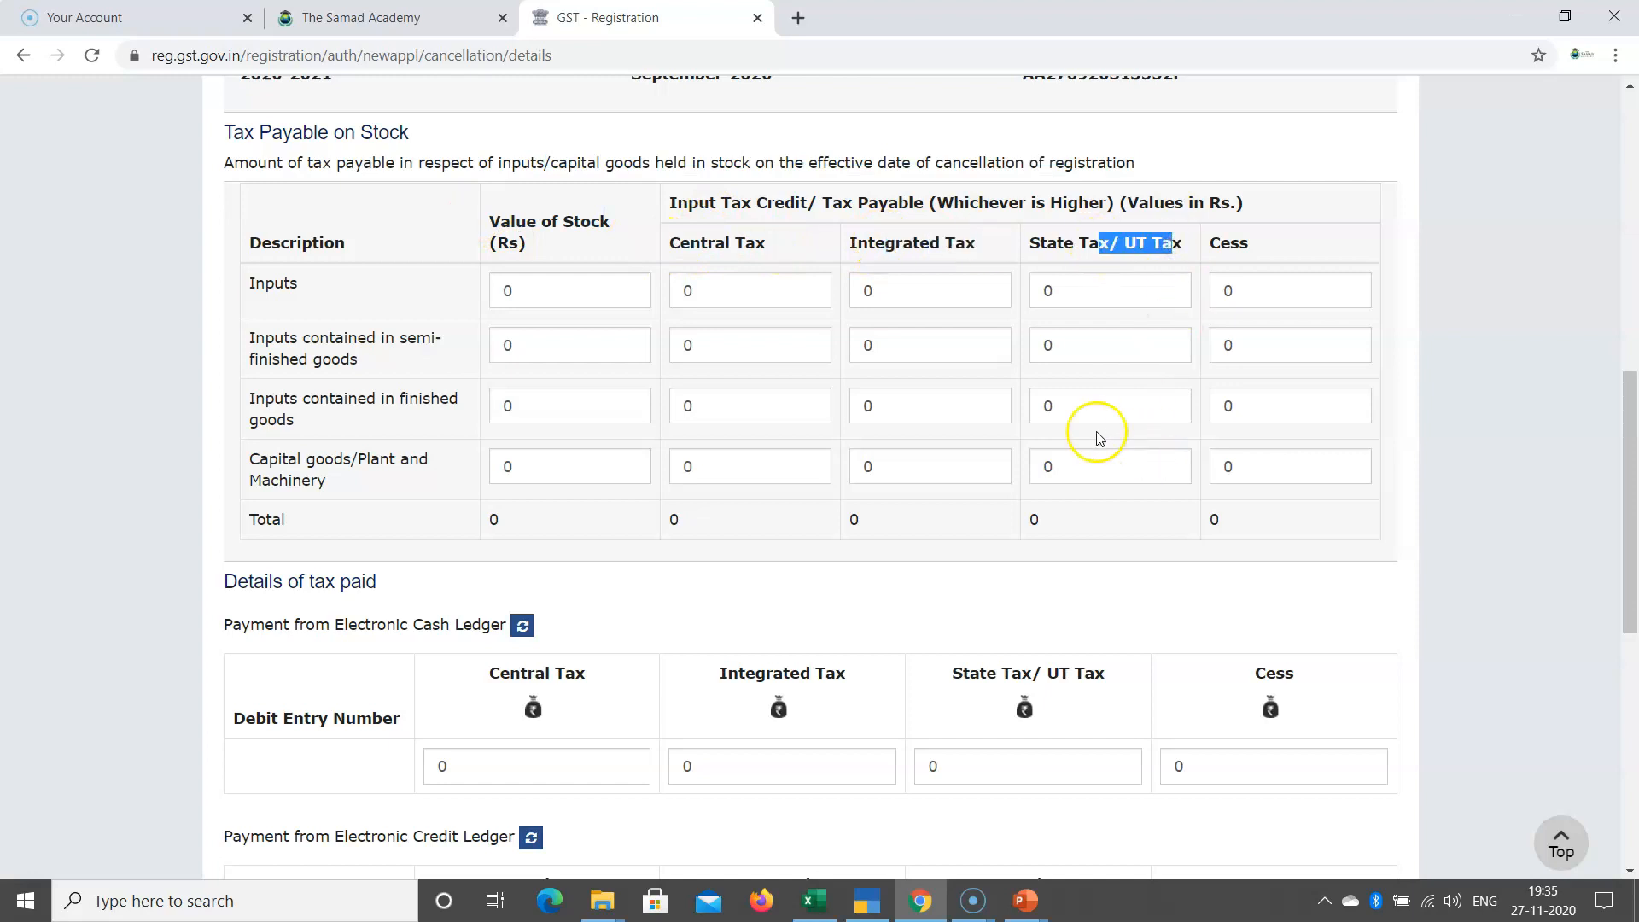
Examine the Details of tax paid section, covering the tax and cess fields for the electronic cash ledger and electronic credit ledger
scroll(589, 427, "down", 2)
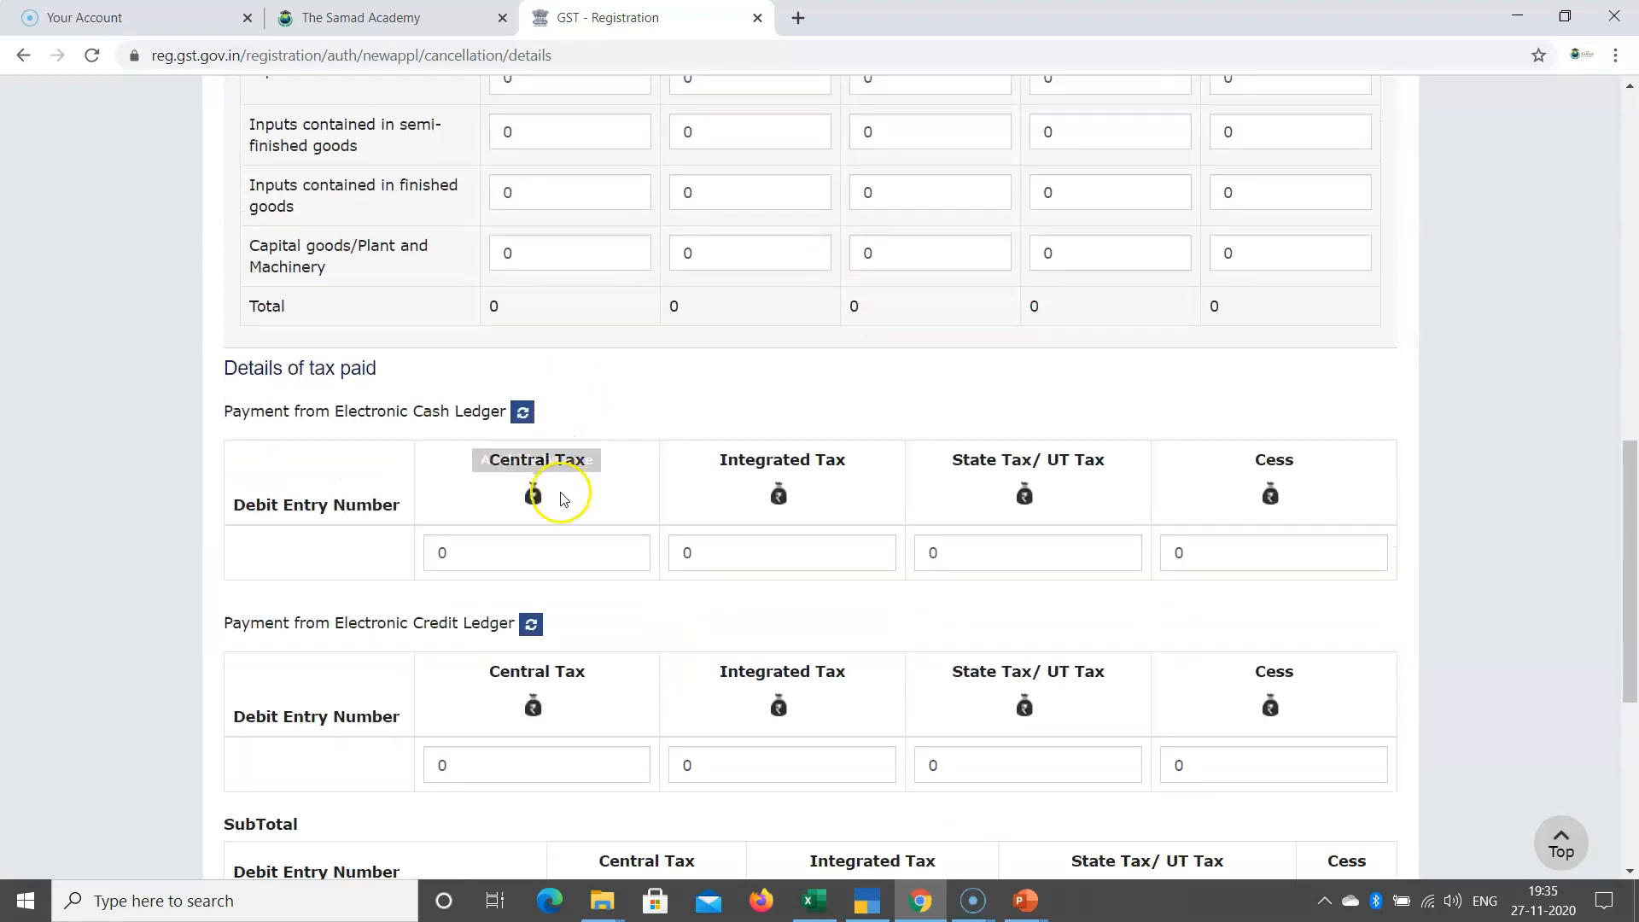
scroll(561, 499, "down", 1)
left_click_drag(219, 256, 421, 253)
scroll(468, 439, "down", 2)
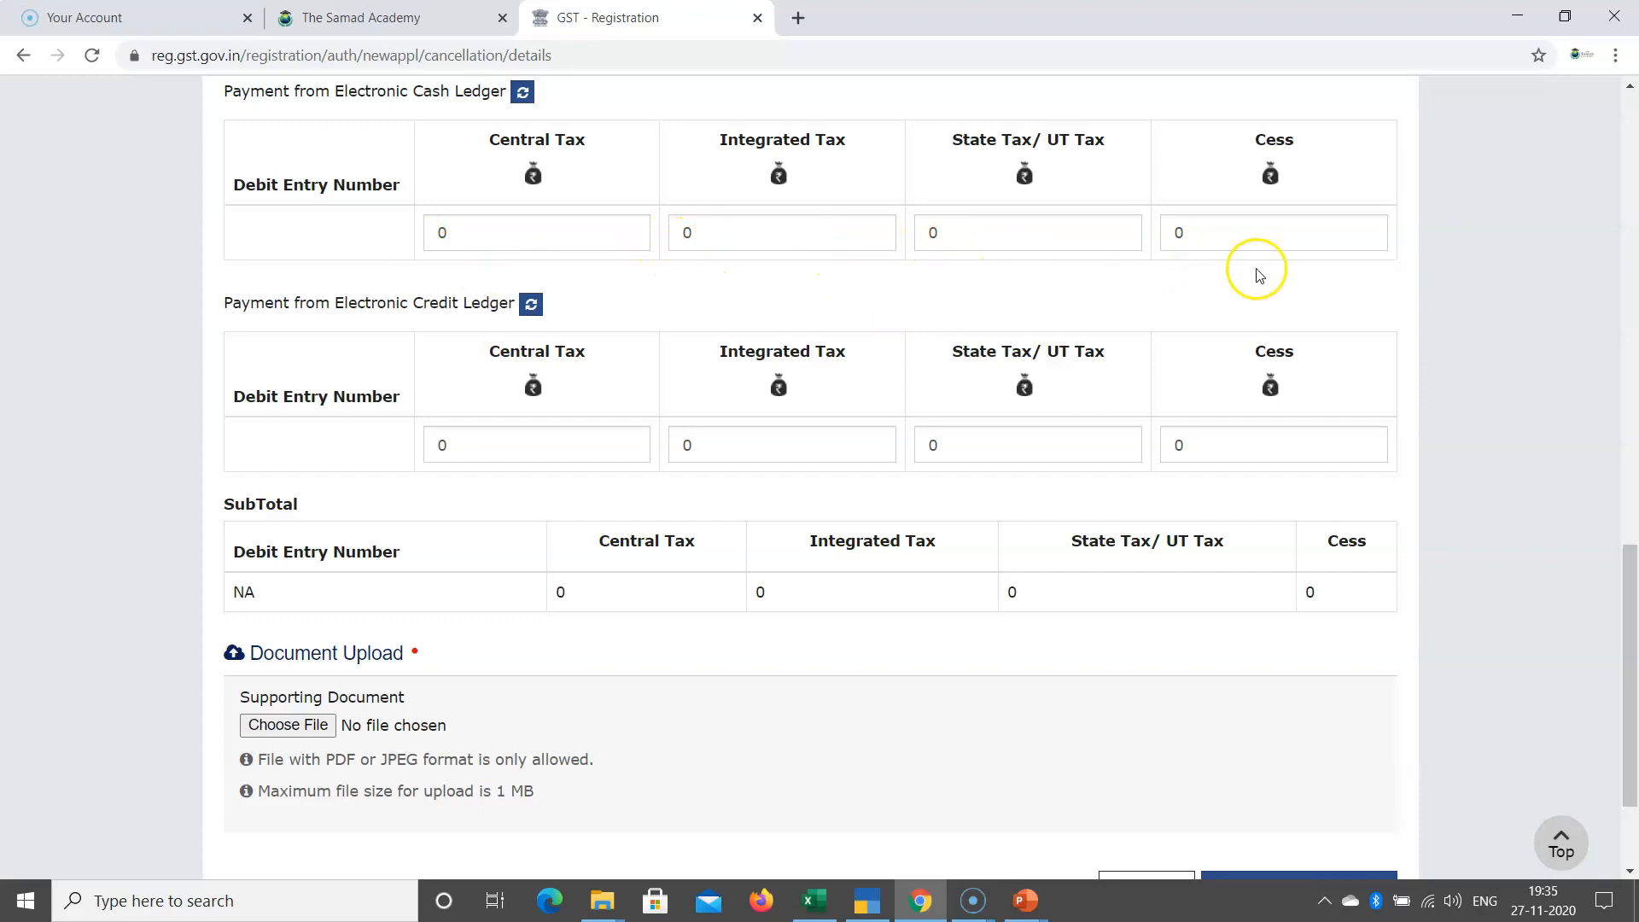
left_click_drag(220, 304, 720, 315)
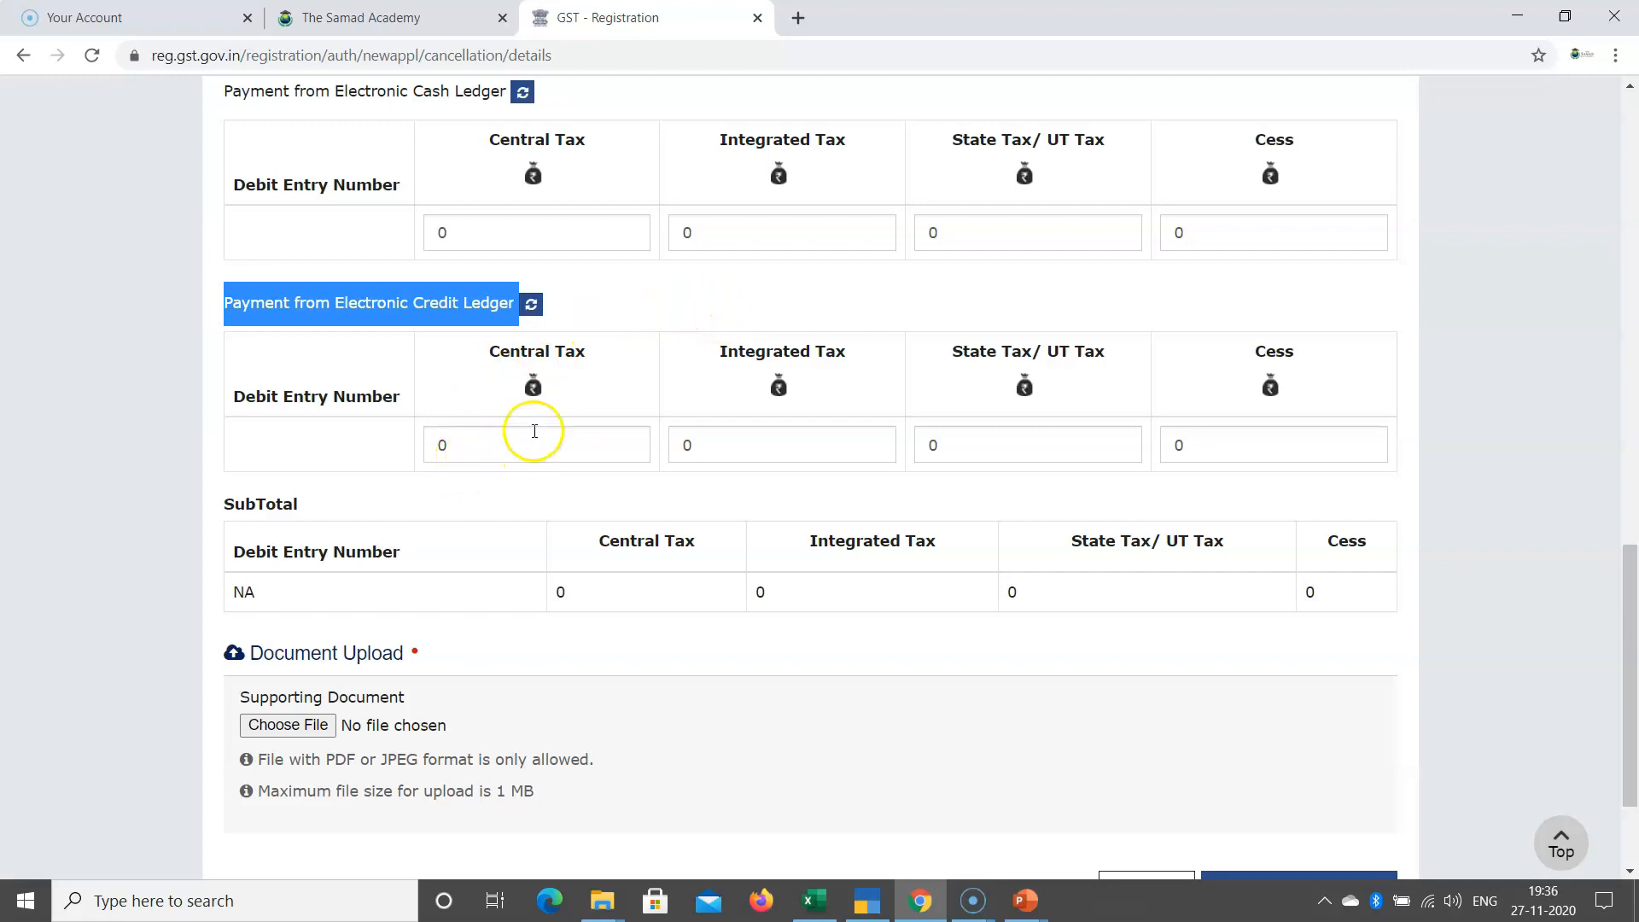
scroll(535, 431, "up", 1)
double_click(484, 339)
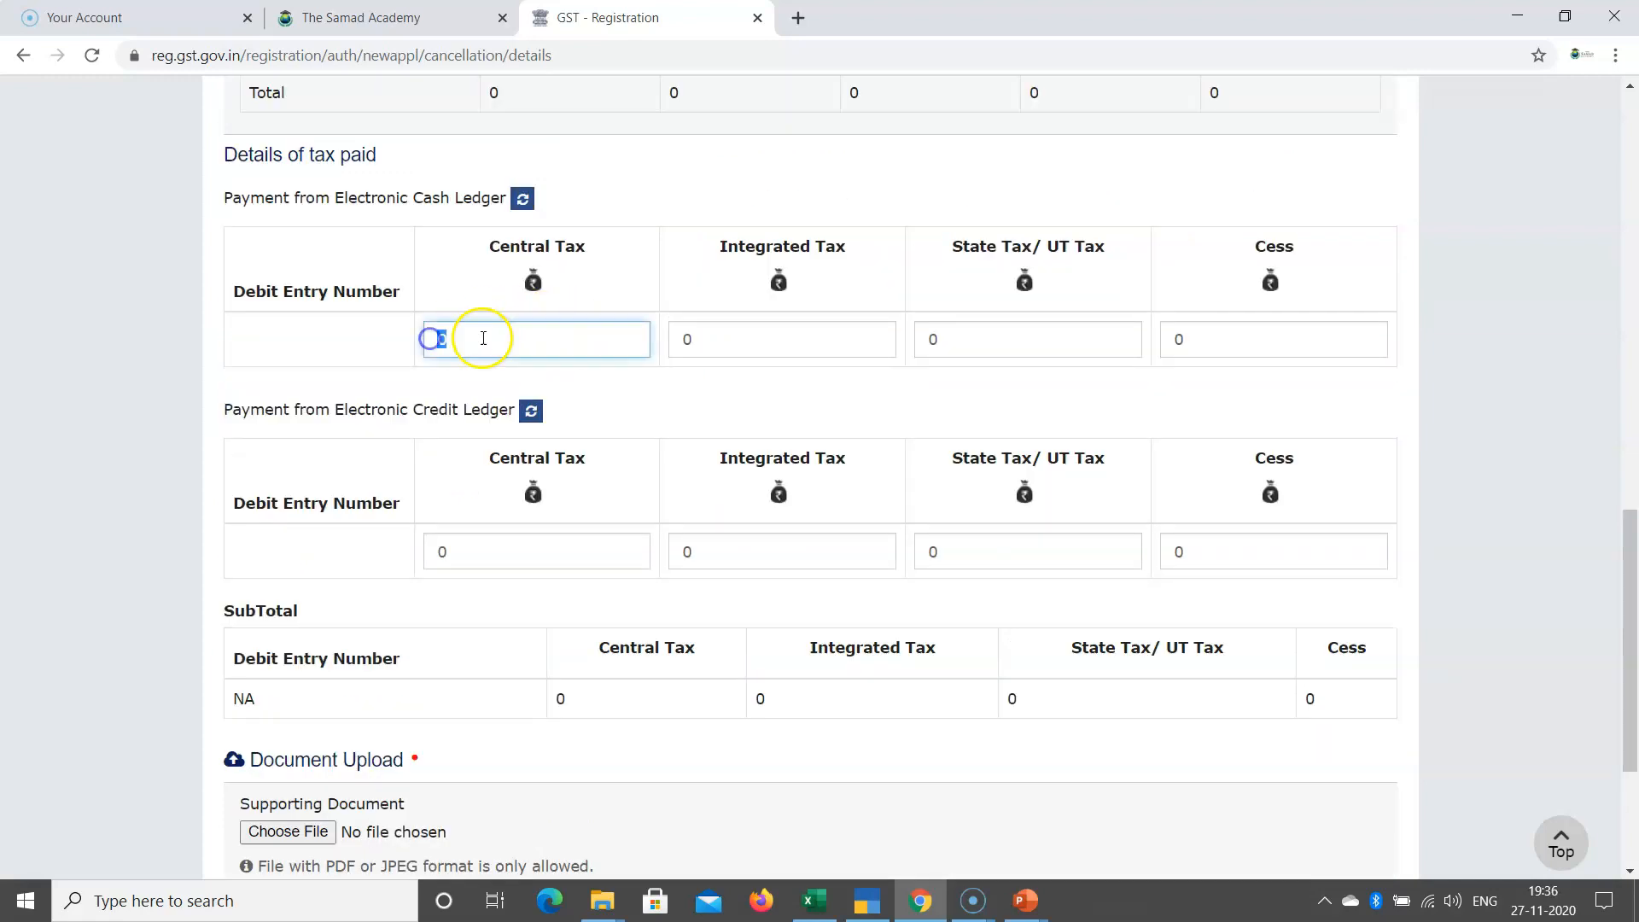
double_click(706, 335)
double_click(999, 339)
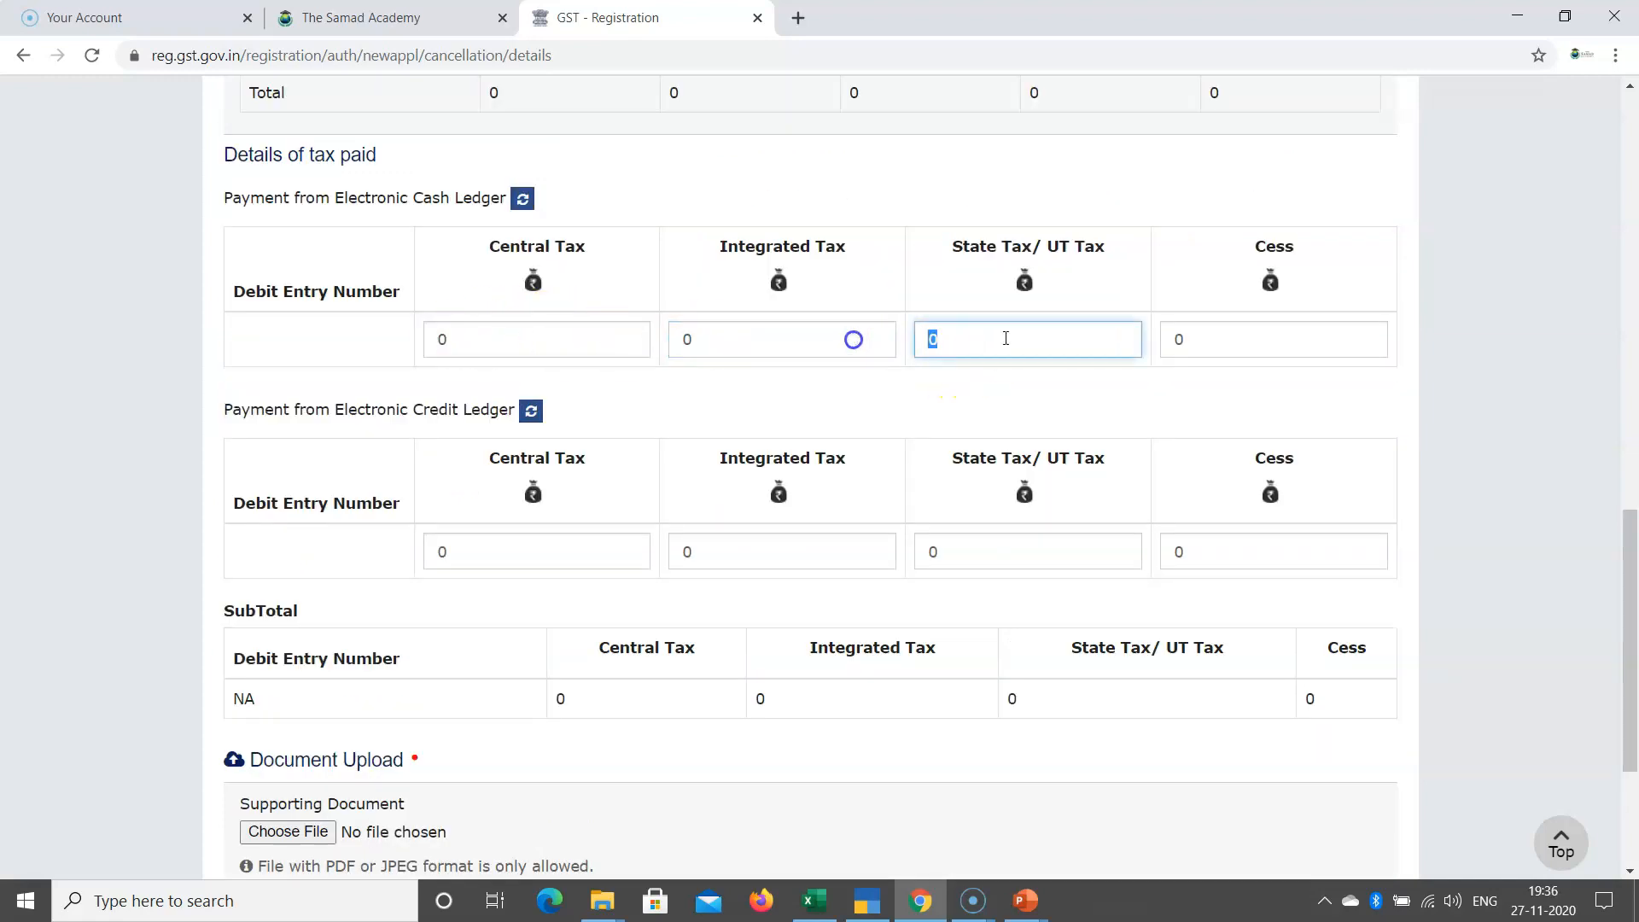
double_click(1196, 340)
left_click_drag(283, 410, 517, 410)
left_click(439, 551)
left_click(712, 550)
double_click(712, 550)
double_click(958, 551)
double_click(1155, 554)
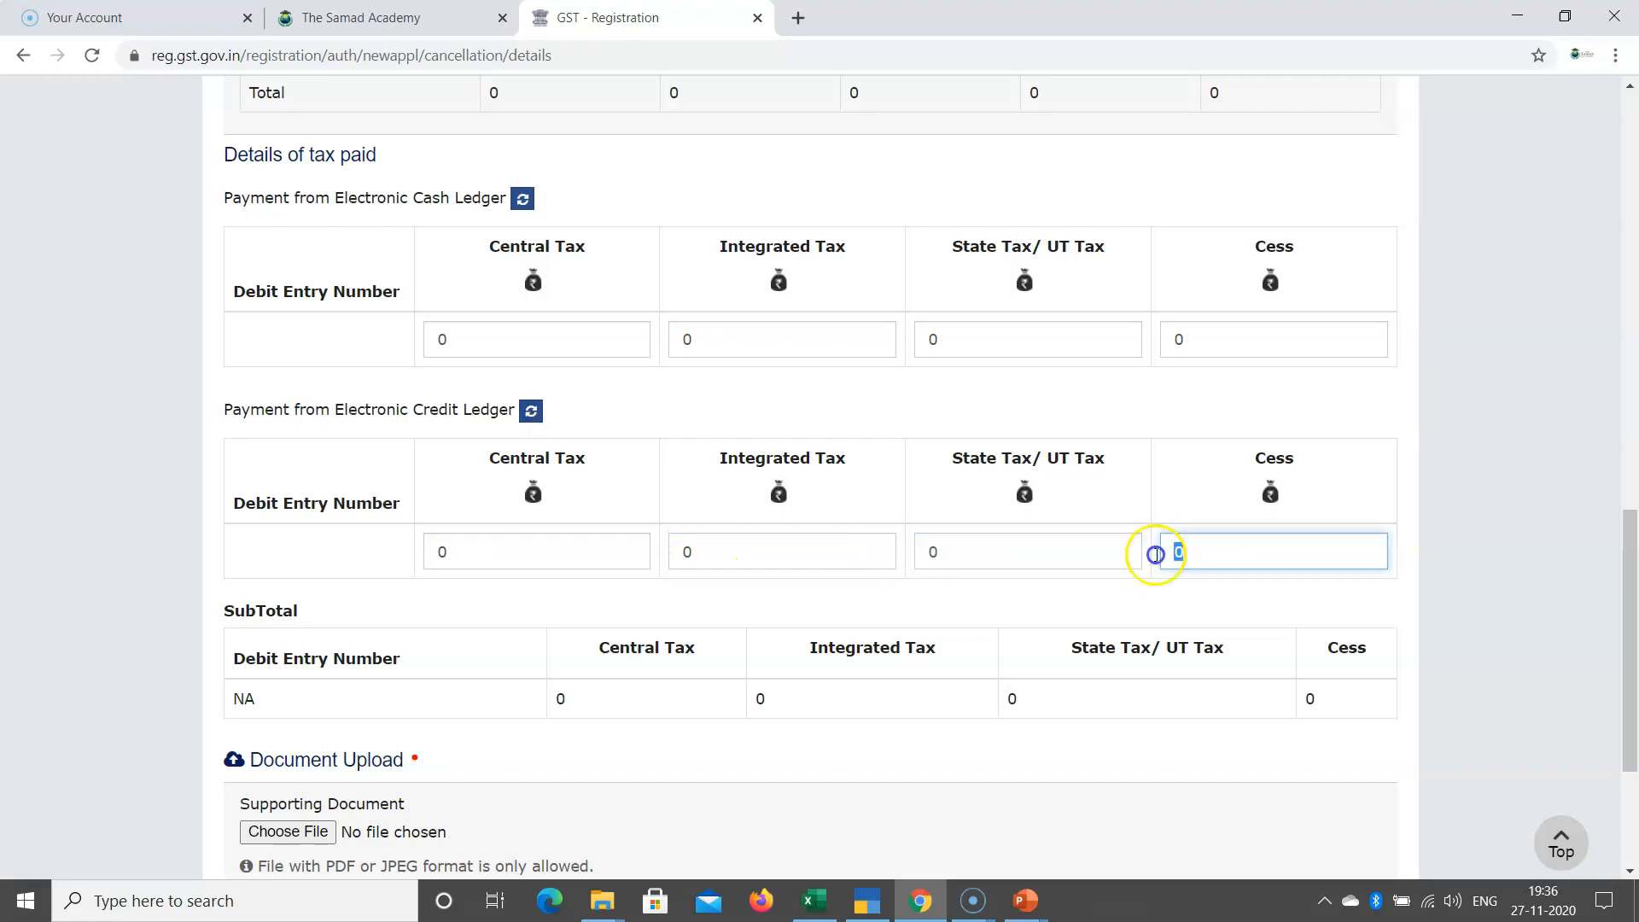
Try to save the cancellation details without attaching a supporting document
scroll(597, 627, "down", 3)
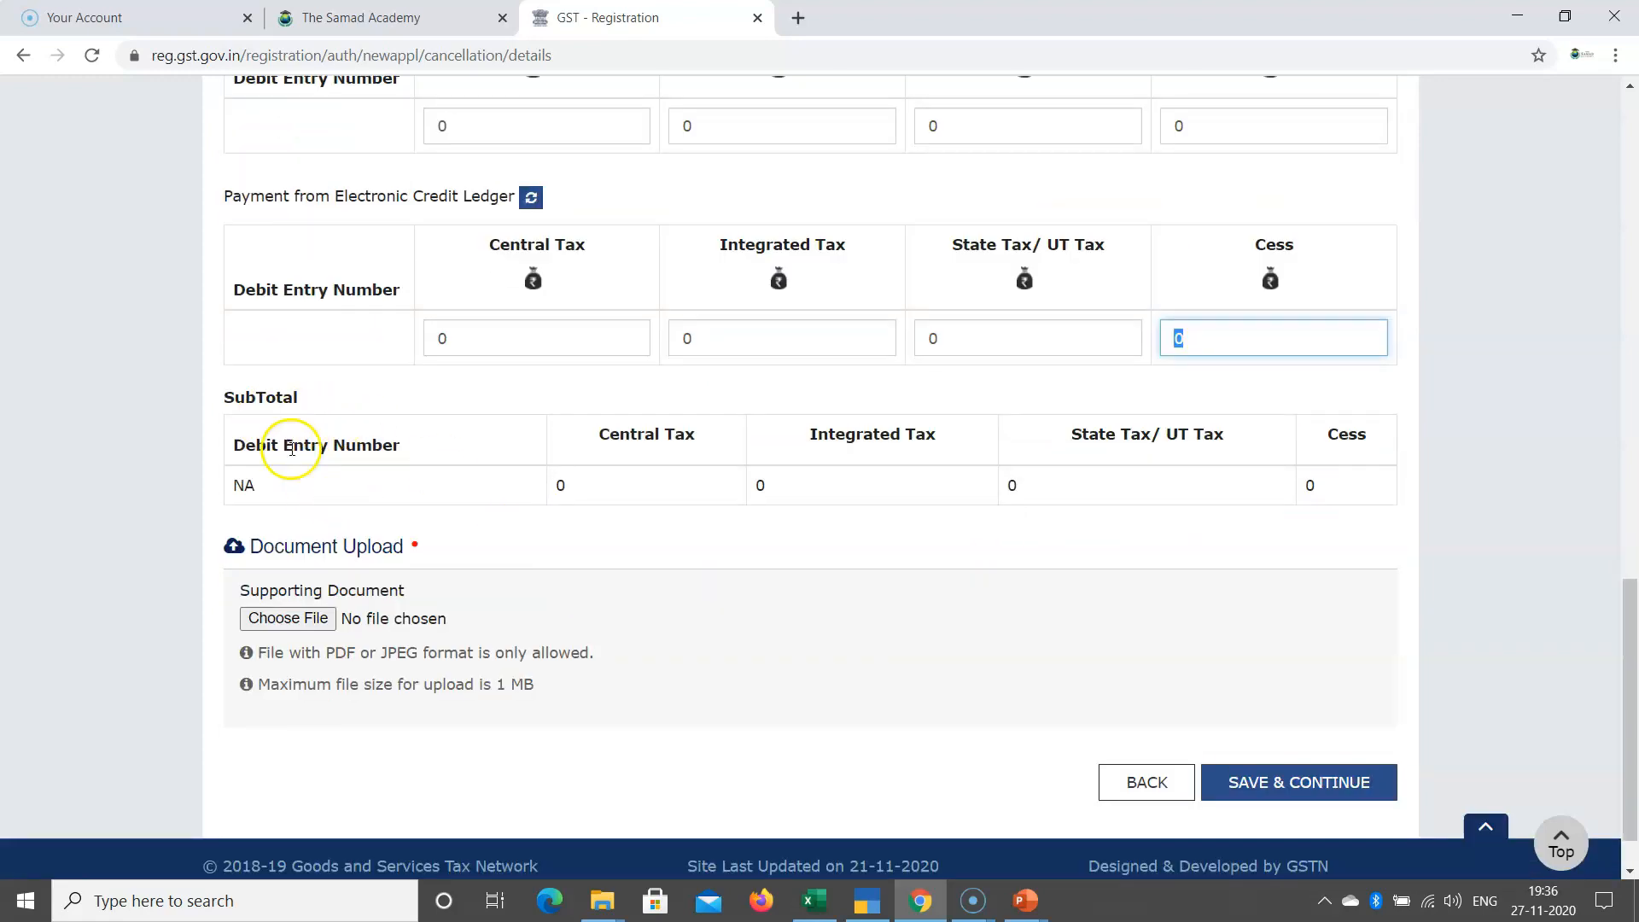
scroll(479, 563, "down", 1)
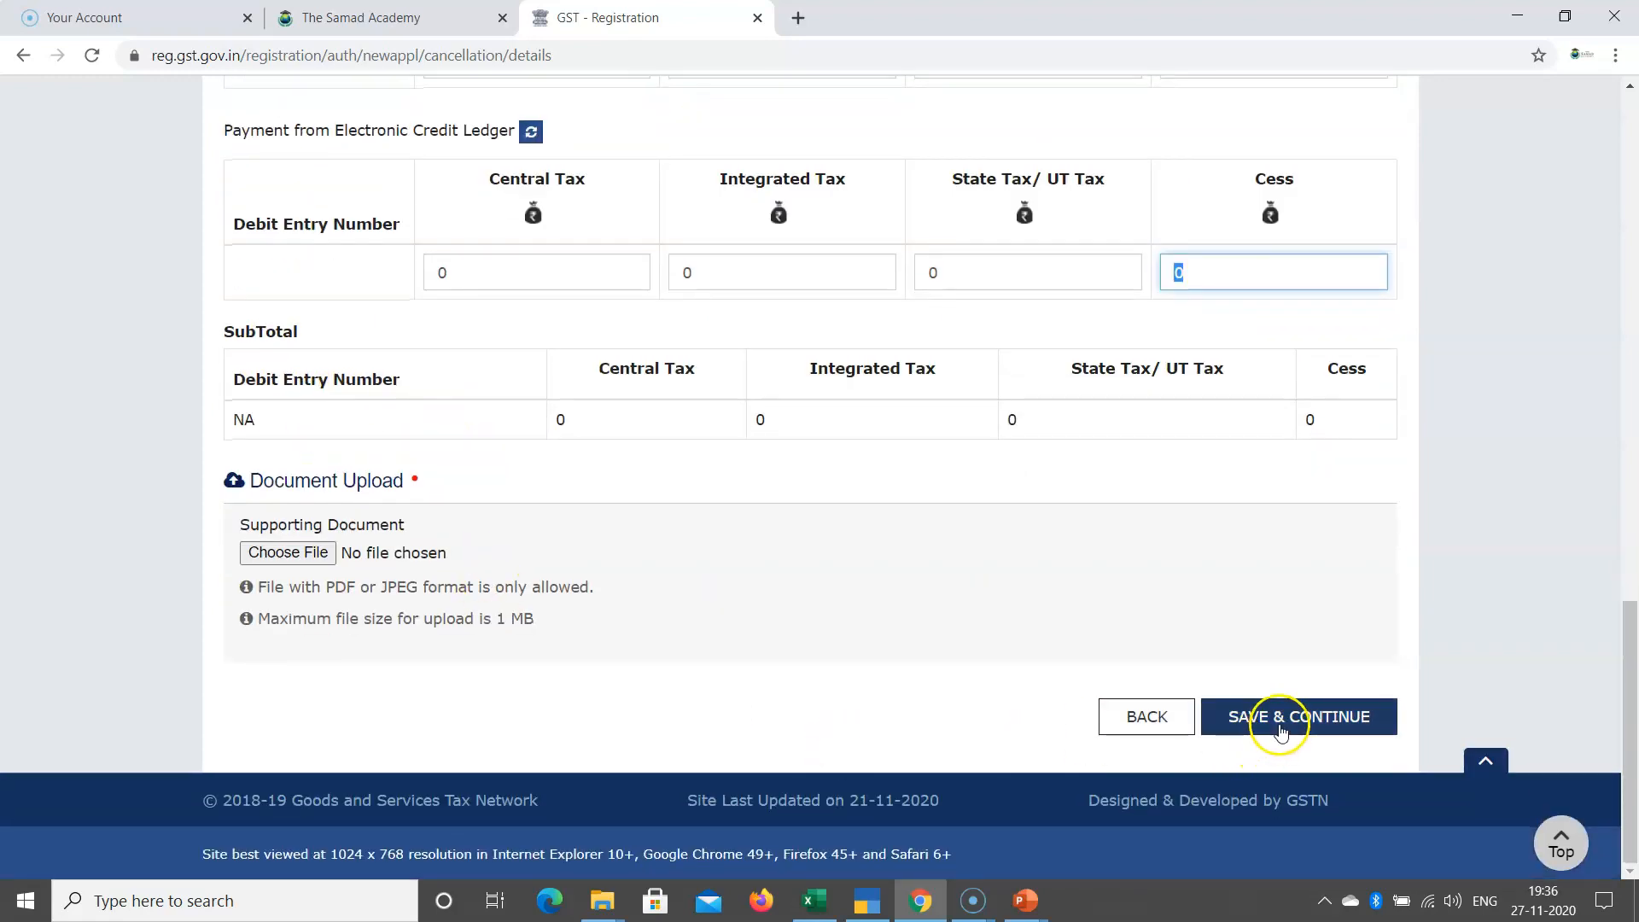
left_click(1281, 724)
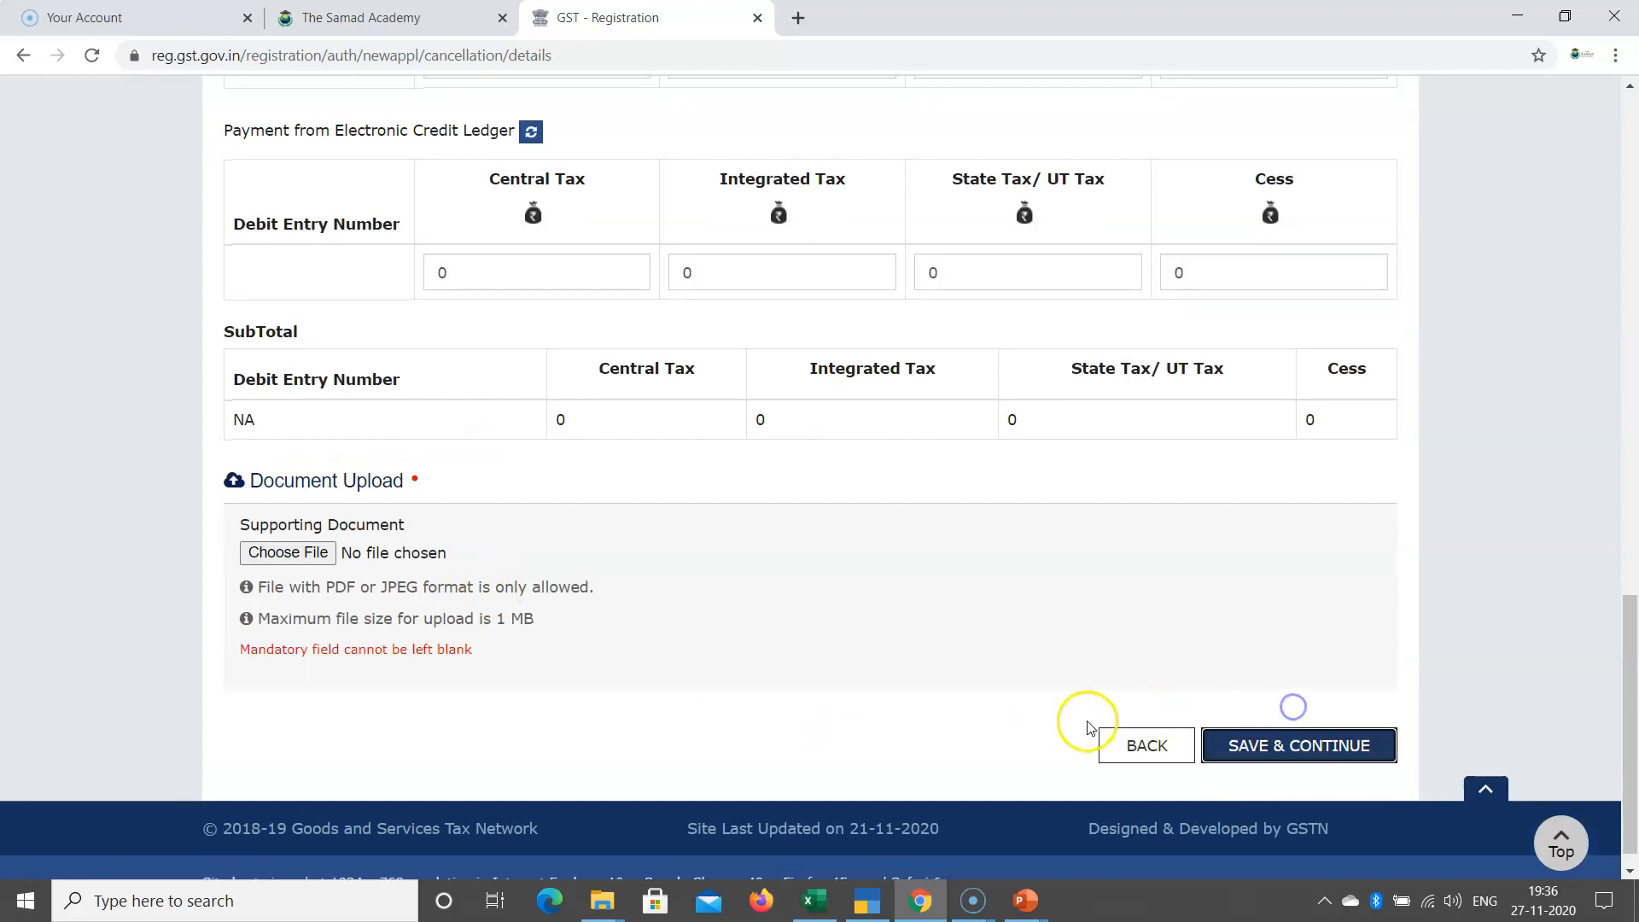
Look through the form for missing mandatory entries, including the supporting document upload and its file requirements
scroll(669, 648, "up", 3)
scroll(675, 651, "down", 3)
scroll(1001, 527, "up", 3)
scroll(1002, 533, "up", 3)
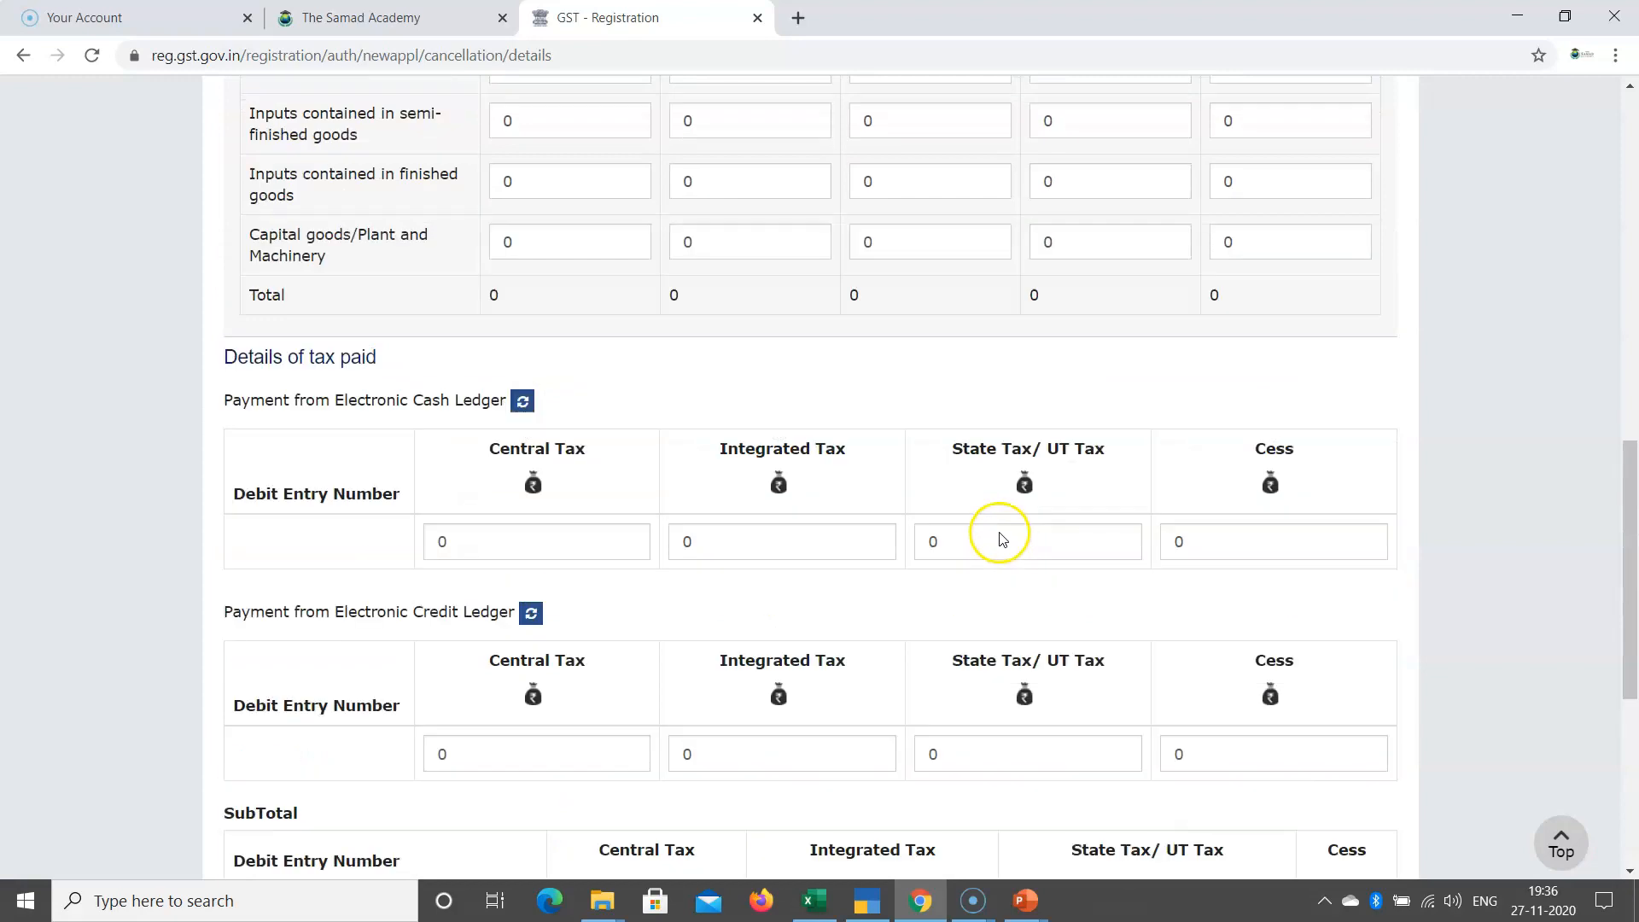
scroll(1002, 538, "up", 3)
scroll(1001, 546, "down", 7)
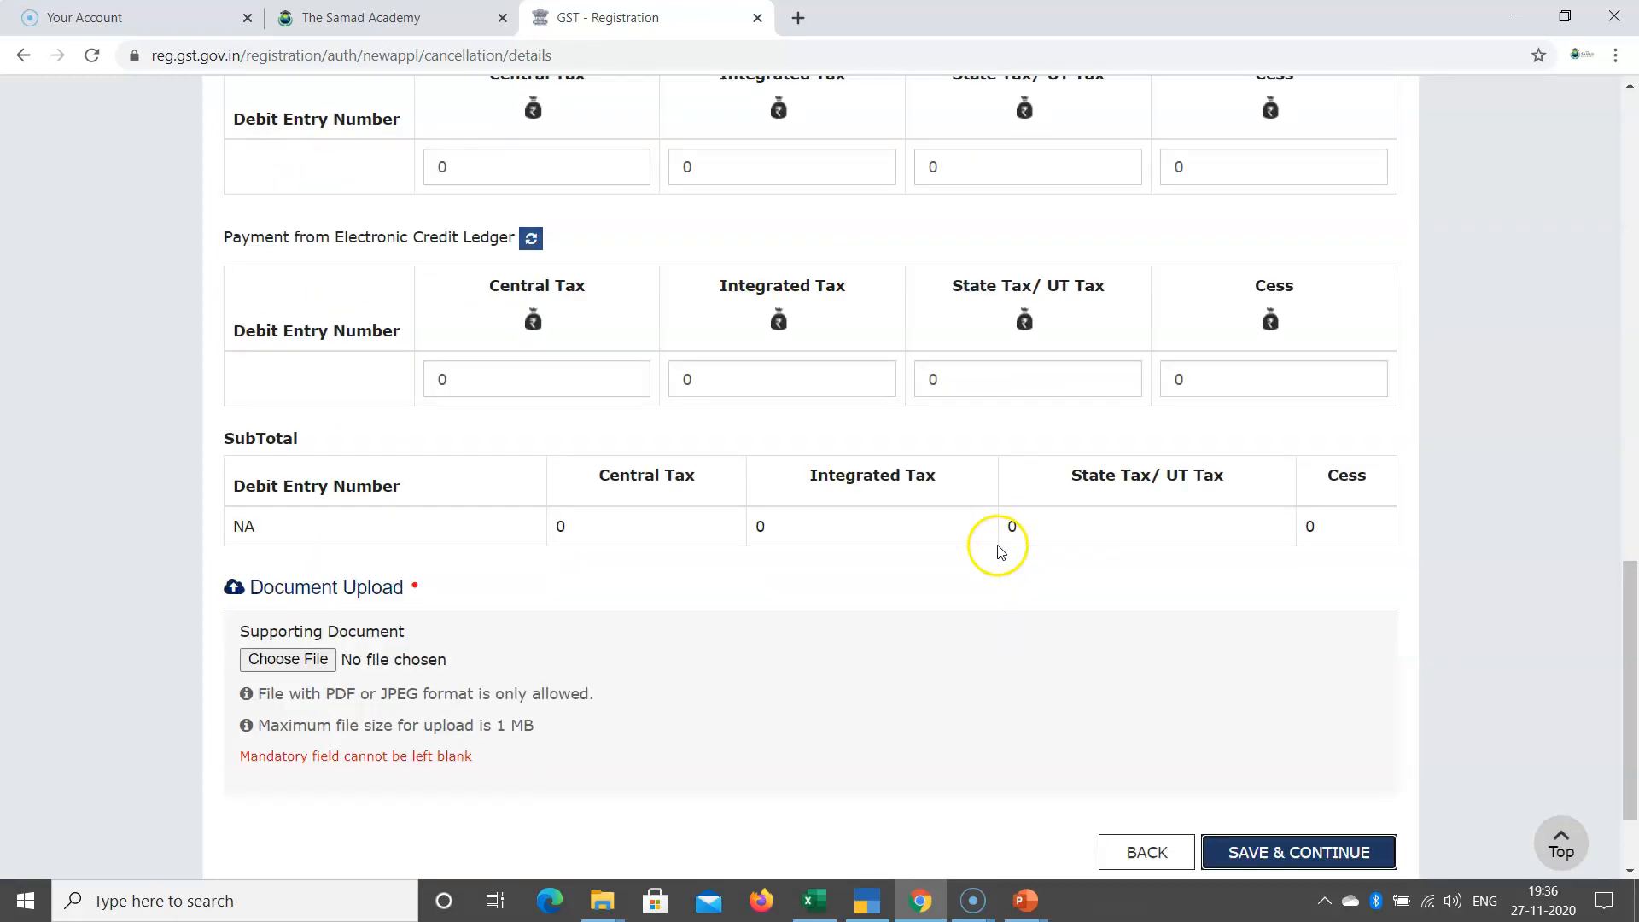
scroll(1000, 550, "down", 2)
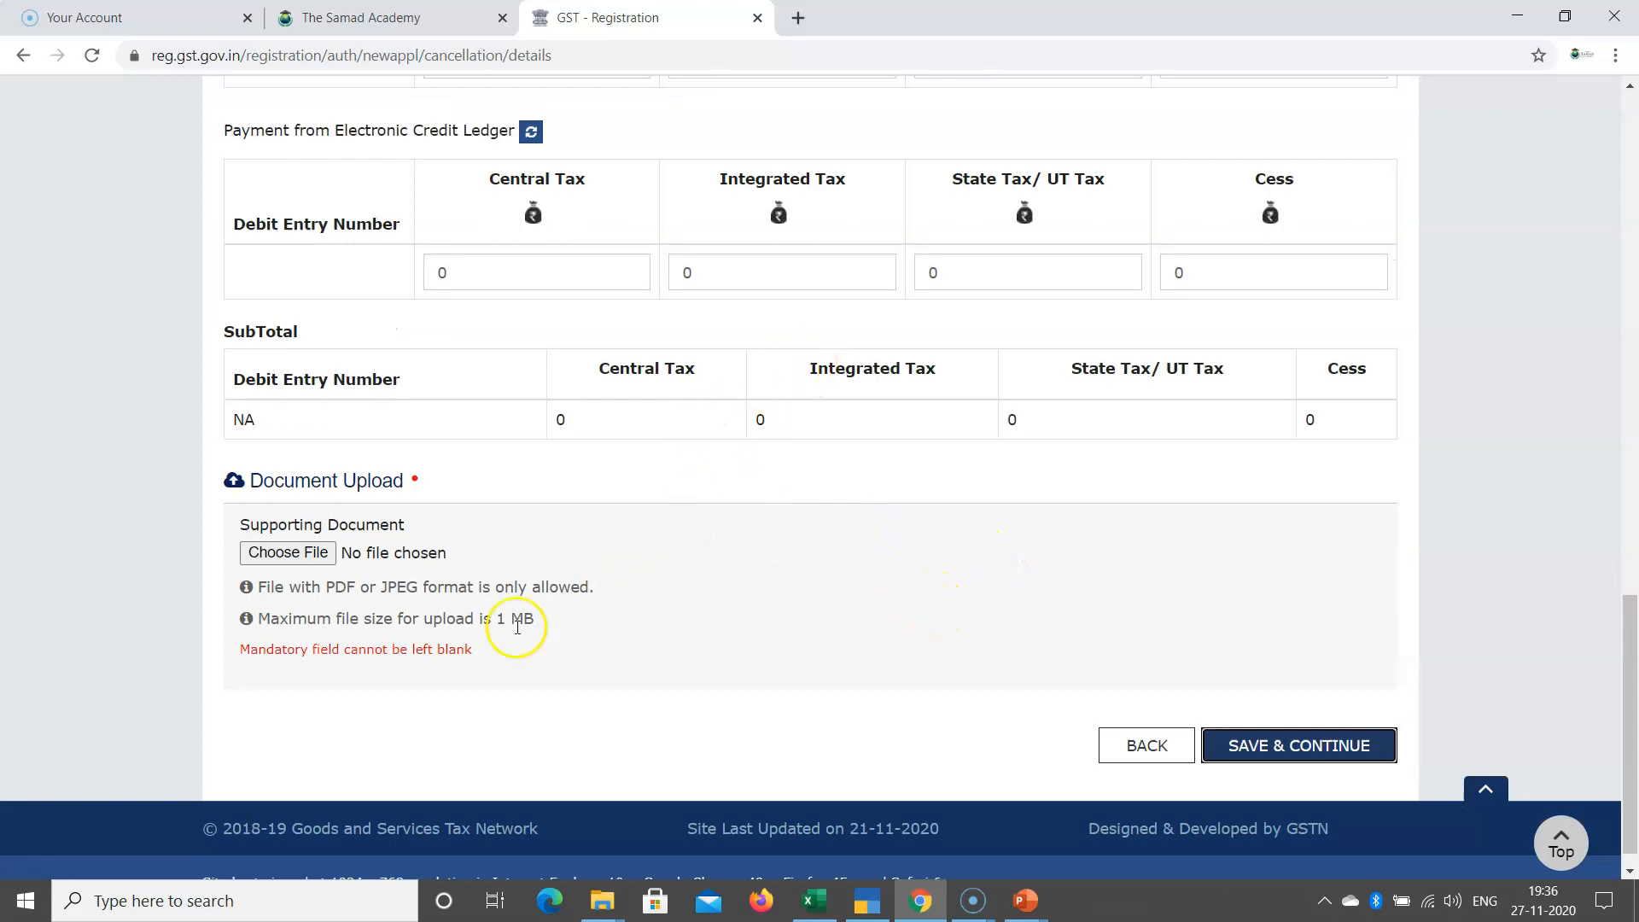
left_click(249, 526)
left_click_drag(249, 526, 542, 512)
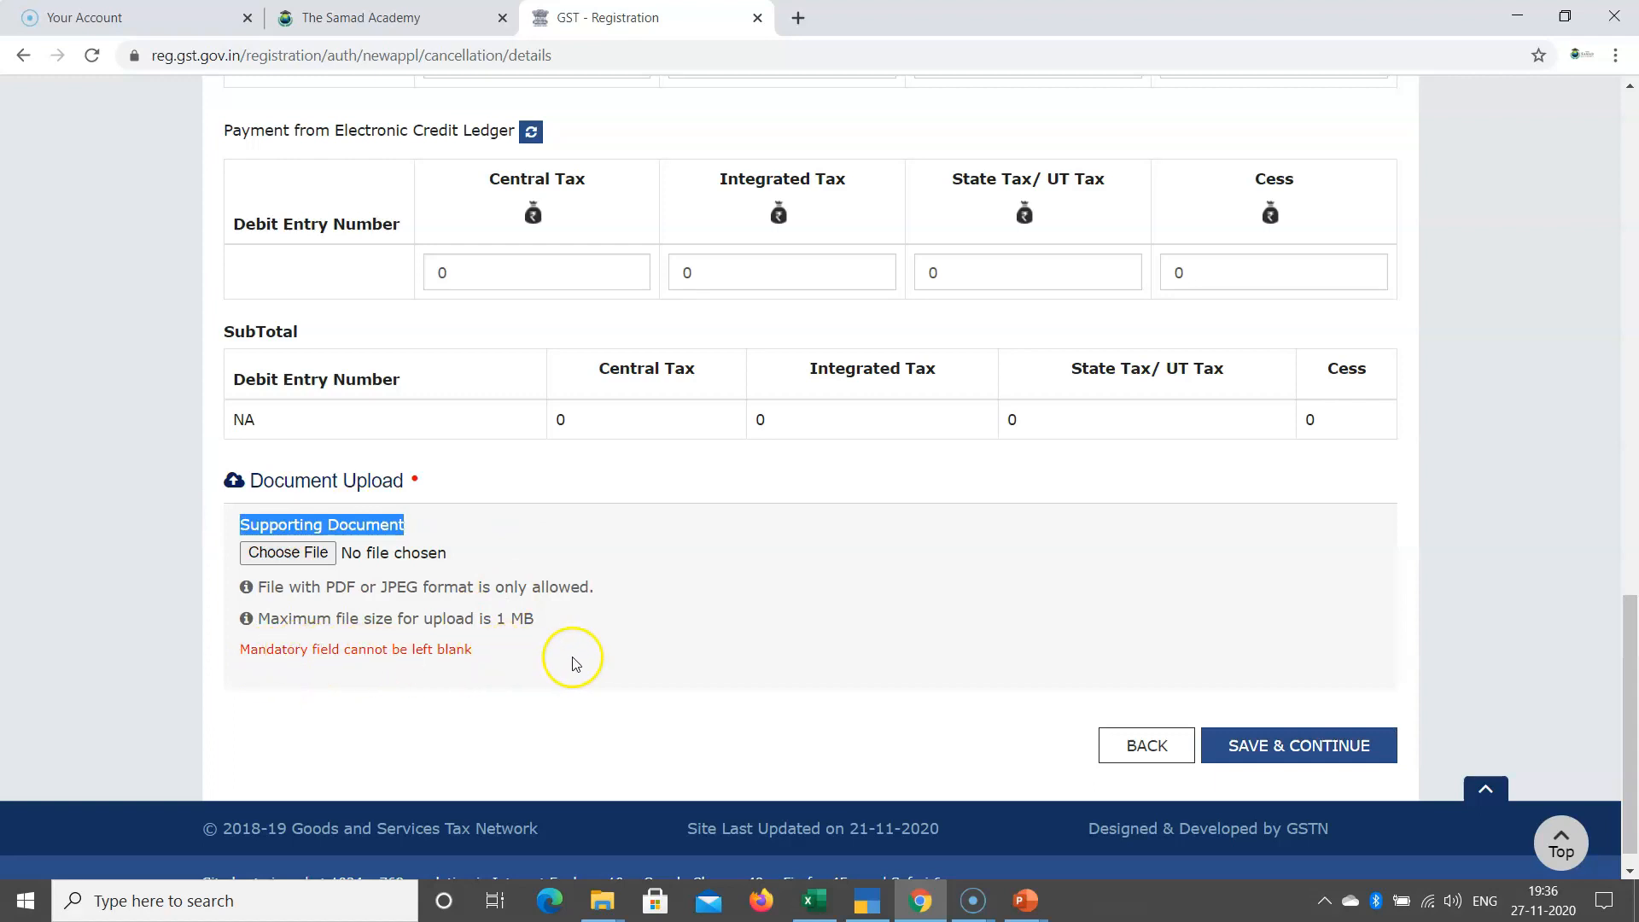
Change the reason for cancellation to Discontinuance of business/ Closure of business
scroll(572, 661, "up", 4)
scroll(572, 664, "up", 7)
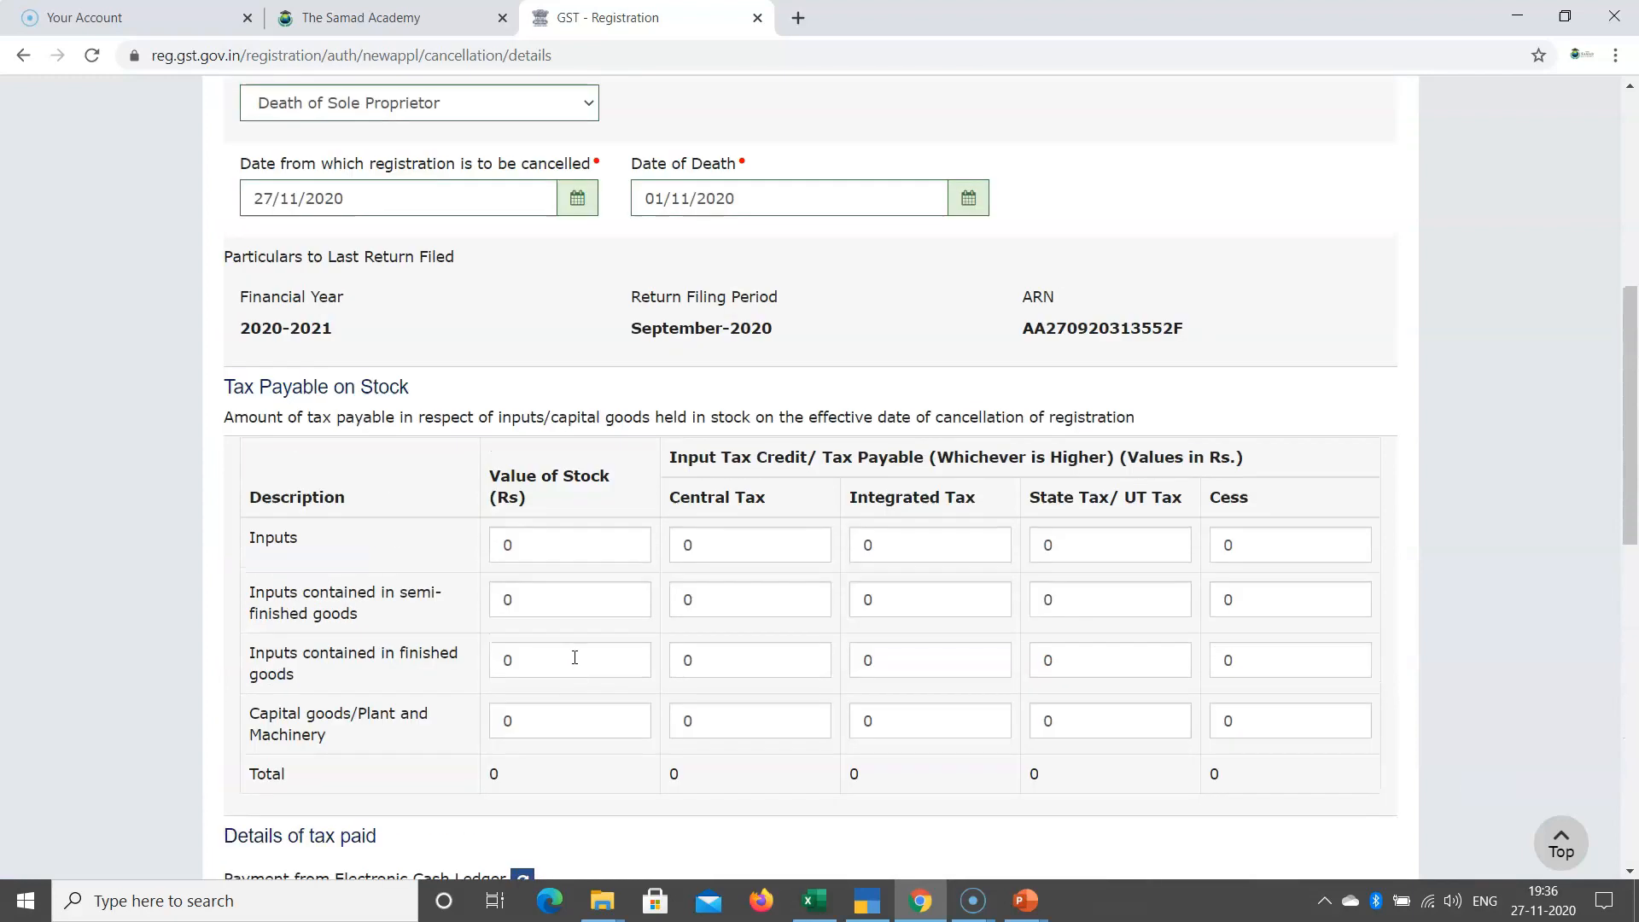
scroll(574, 657, "up", 3)
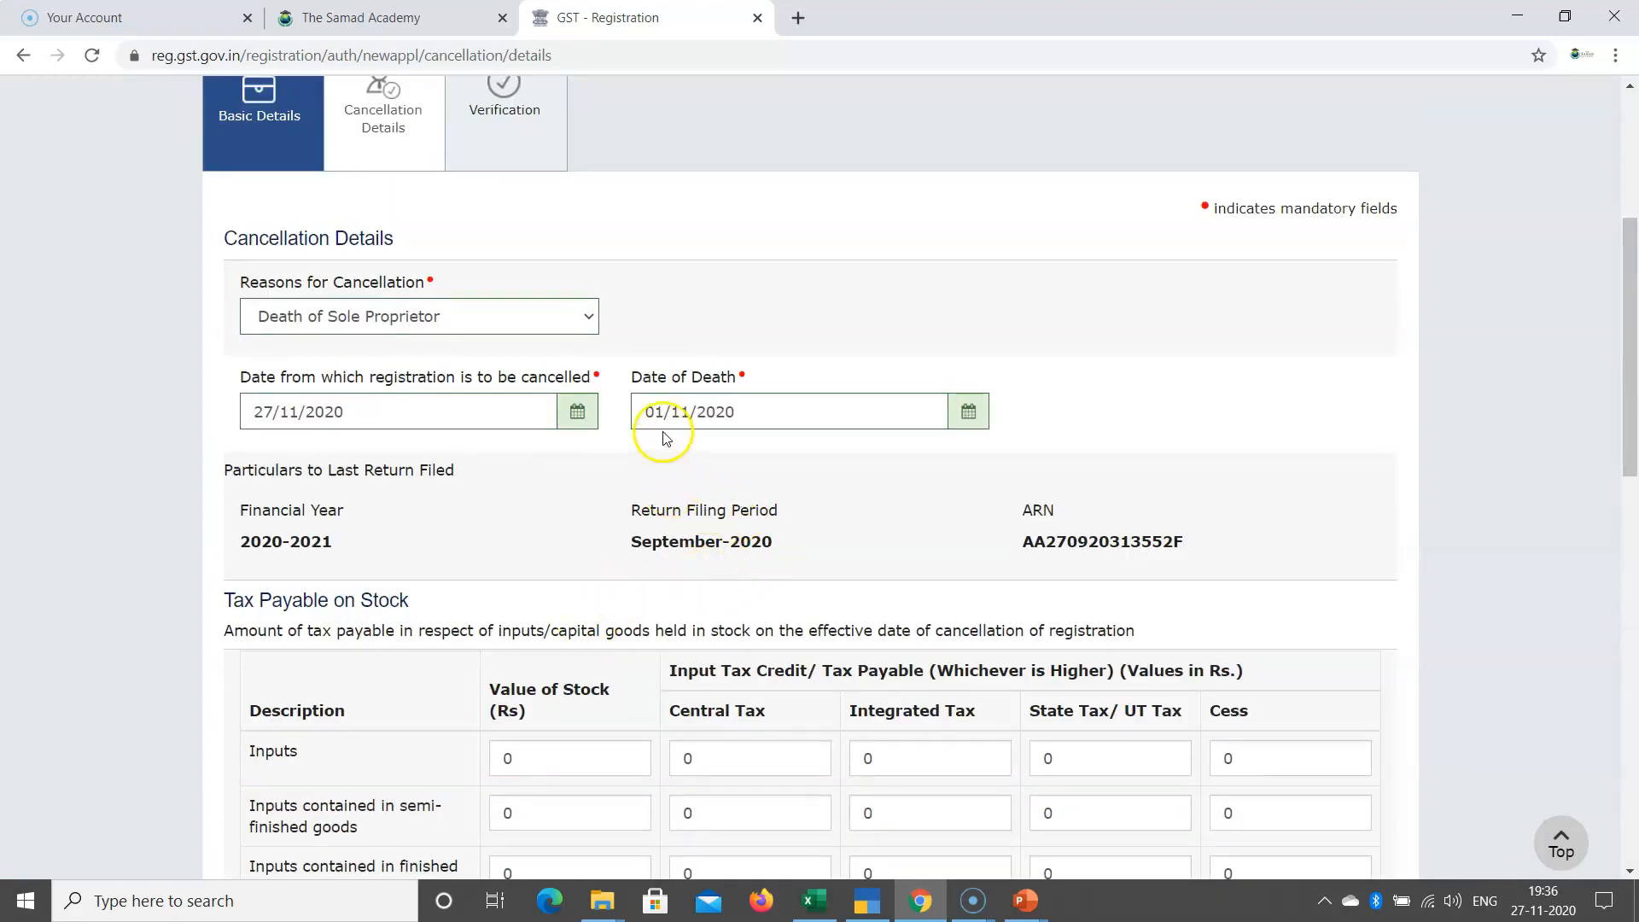
left_click_drag(590, 376, 568, 378)
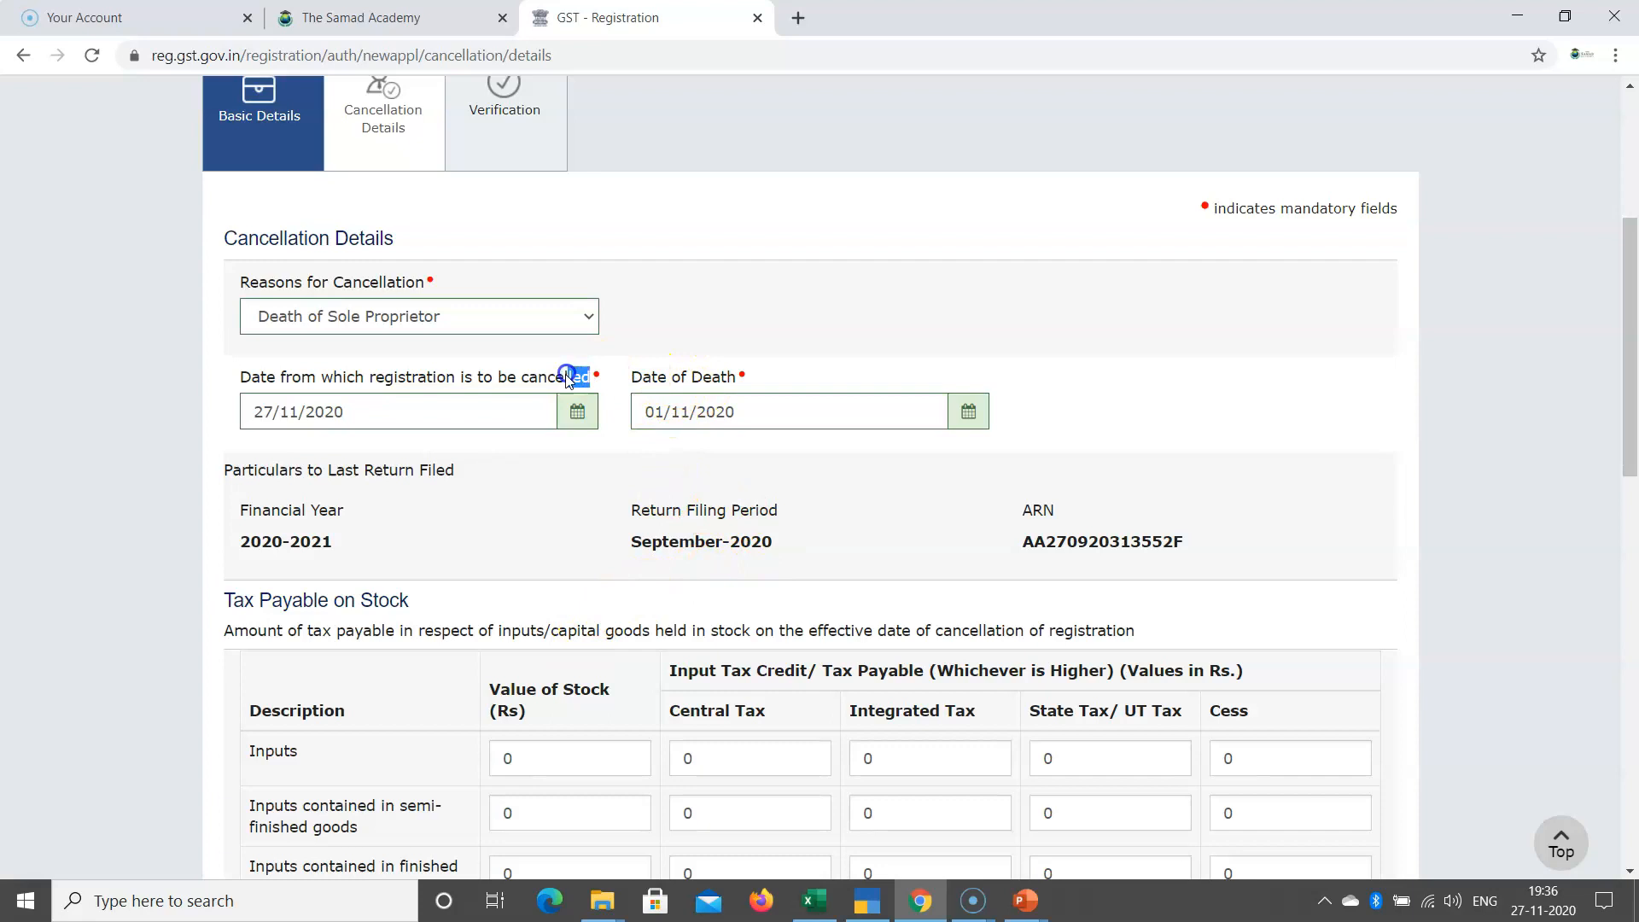
left_click(740, 376)
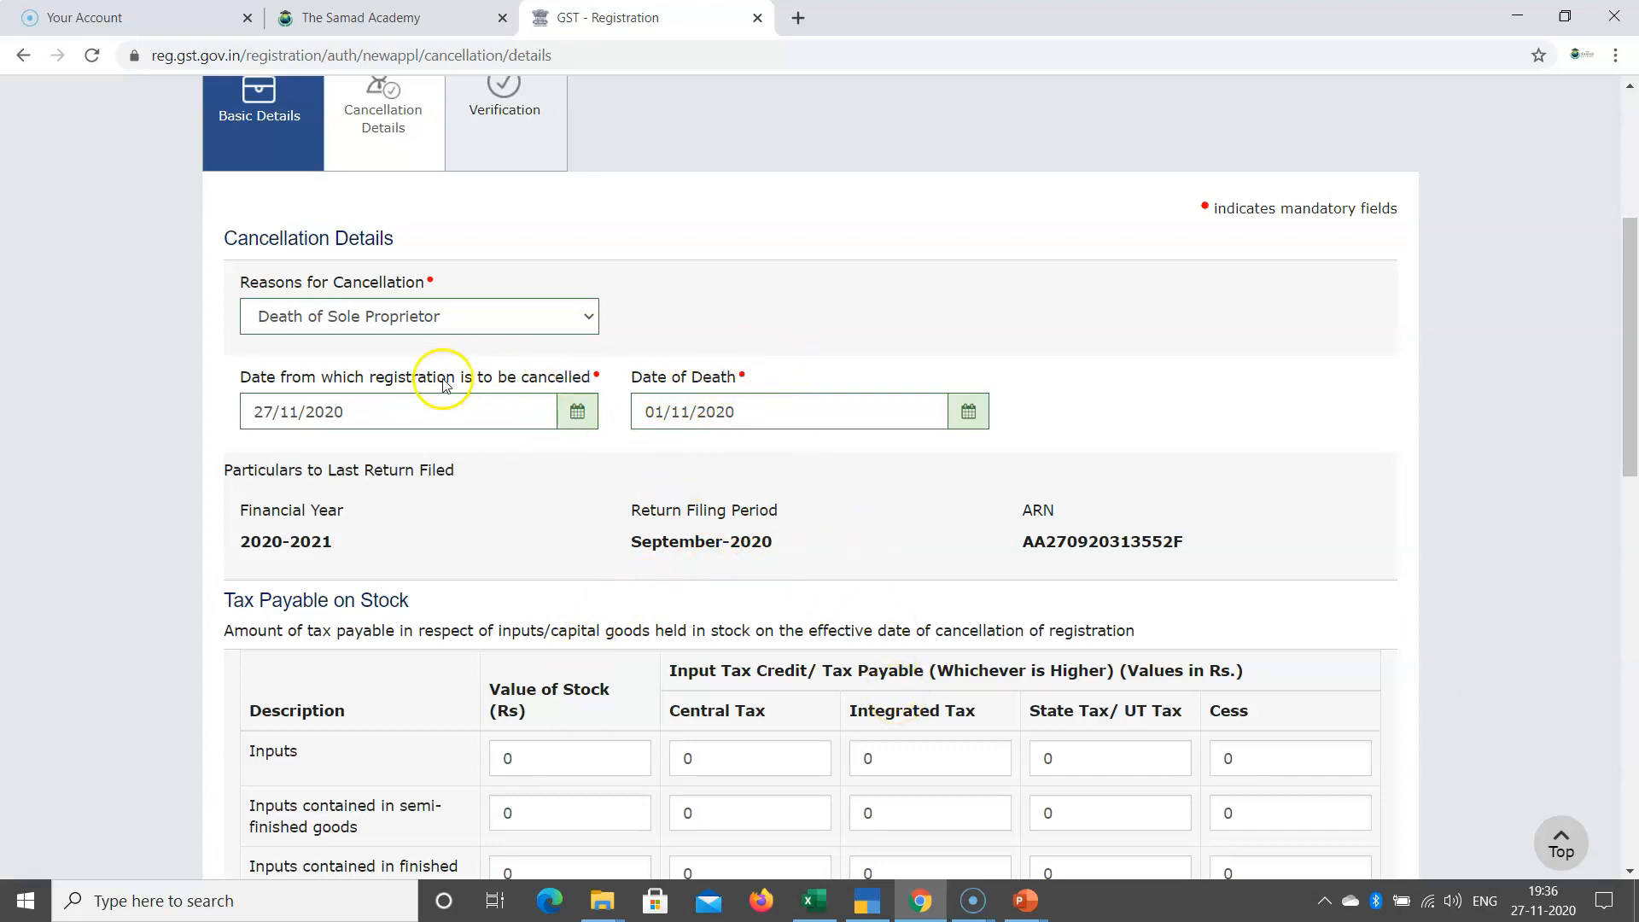
left_click(579, 324)
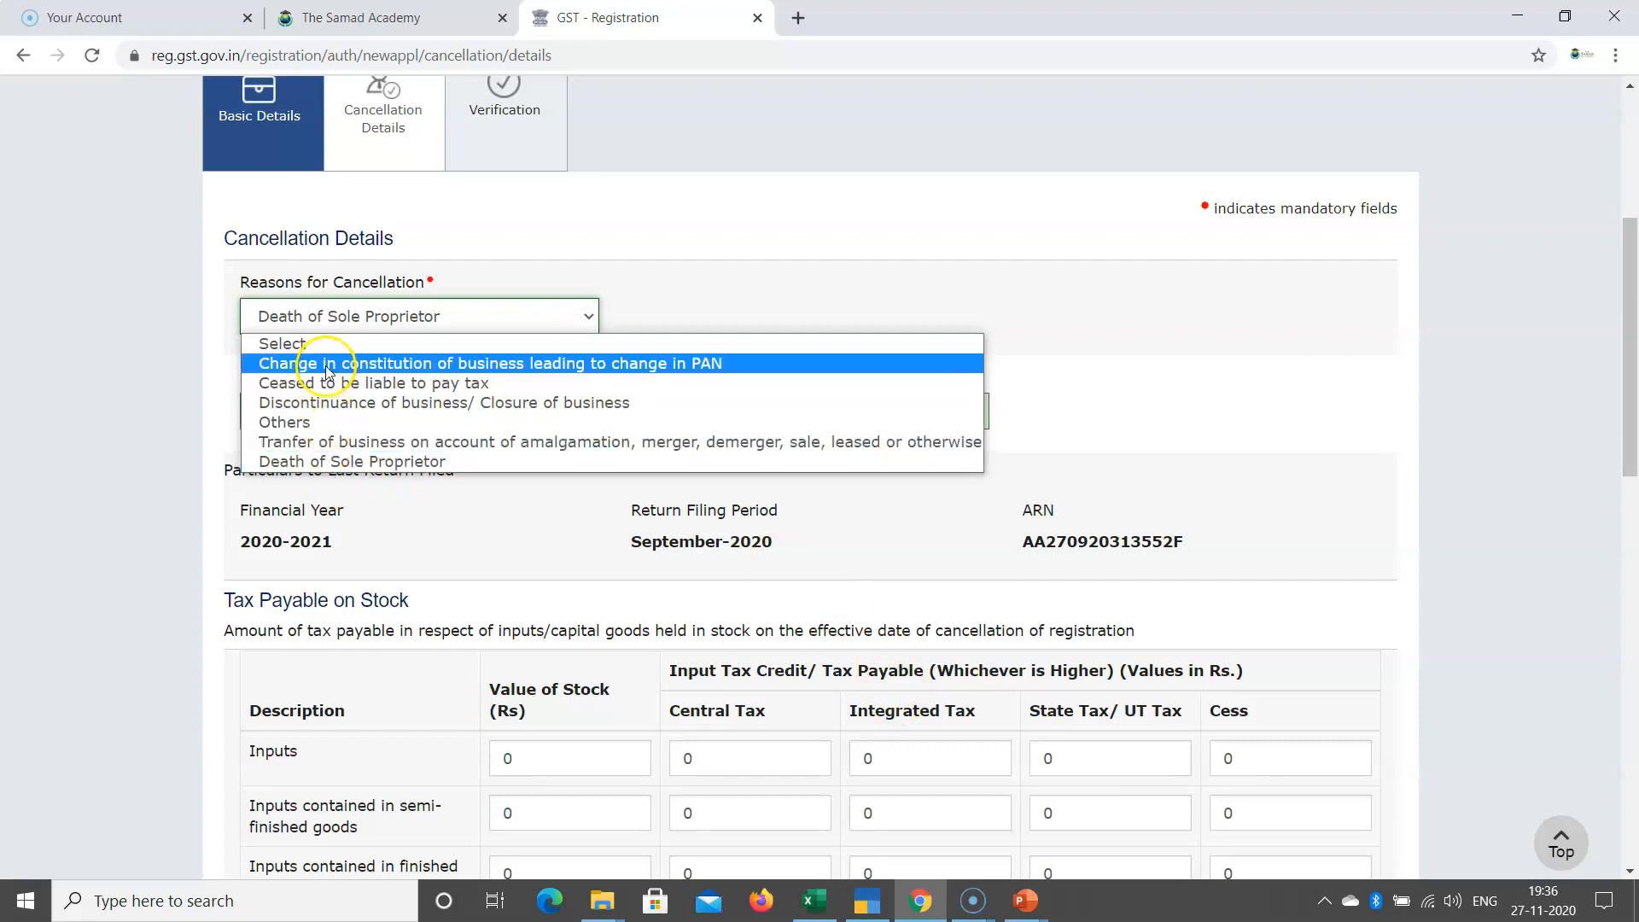
left_click(357, 403)
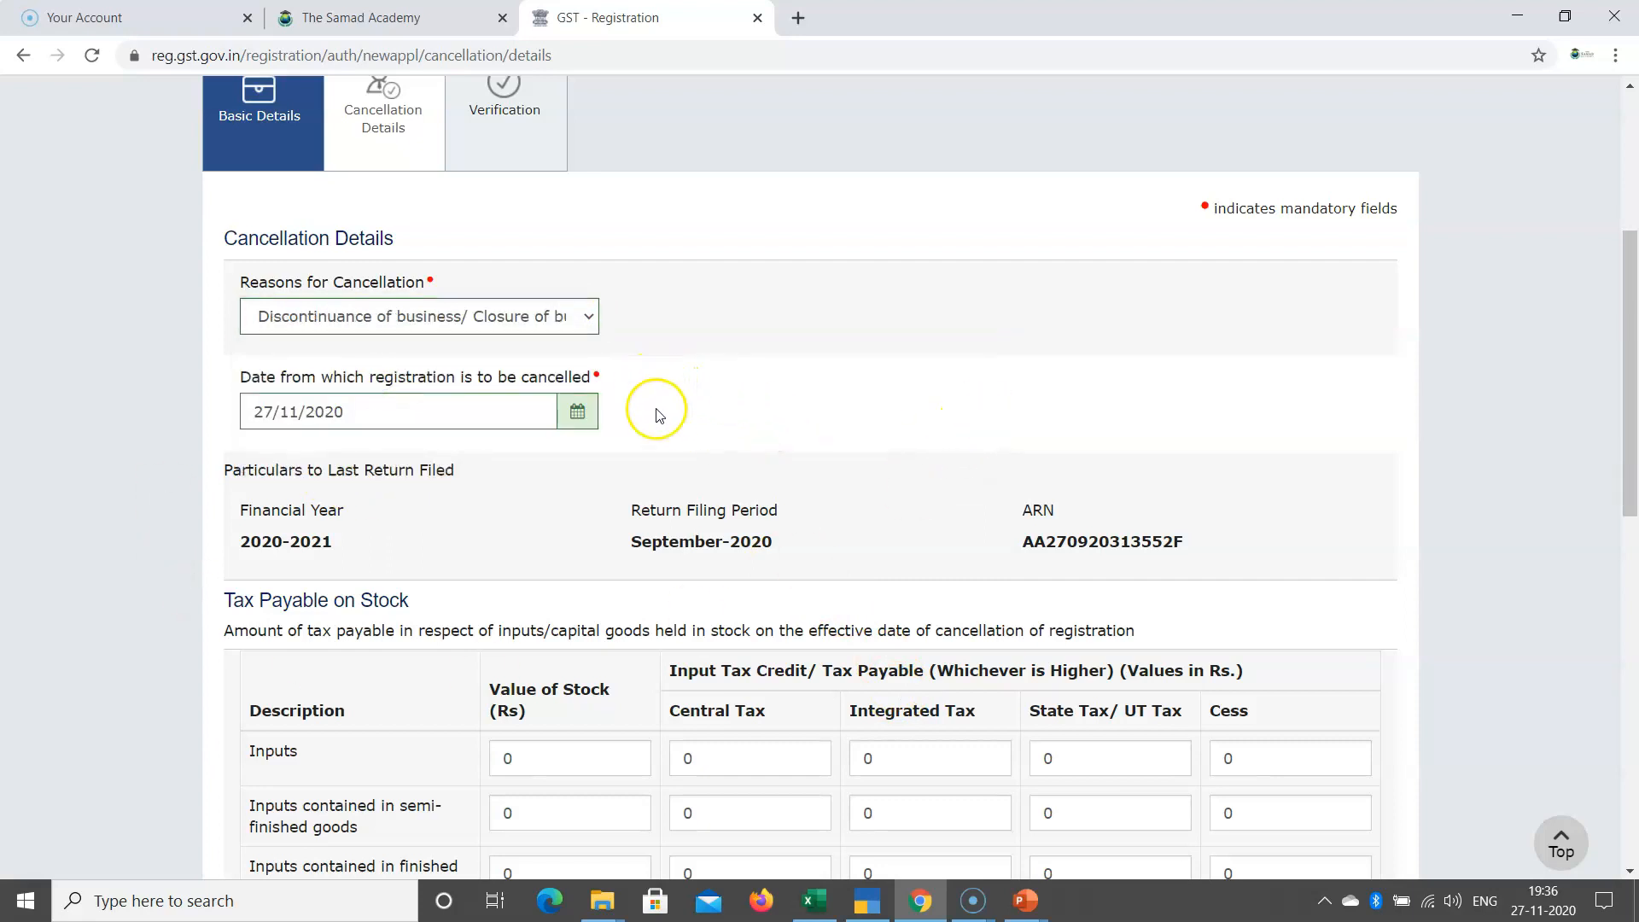
Save the cancellation details with the tax amounts left at 0 and continue to the verification declaration
scroll(888, 439, "down", 6)
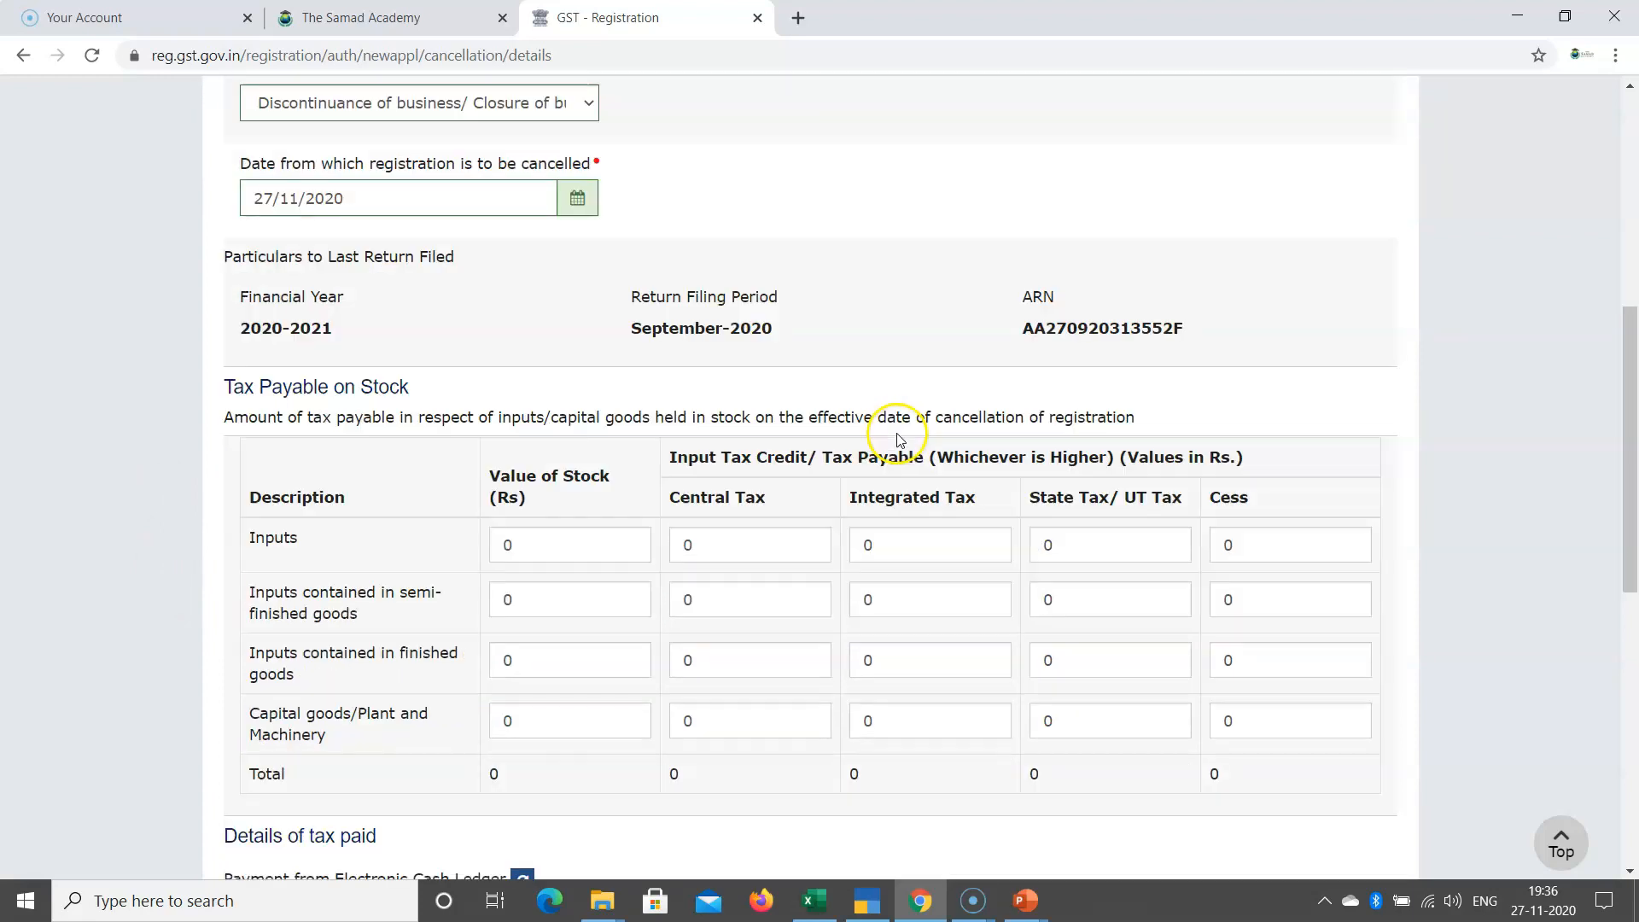
scroll(708, 366, "down", 5)
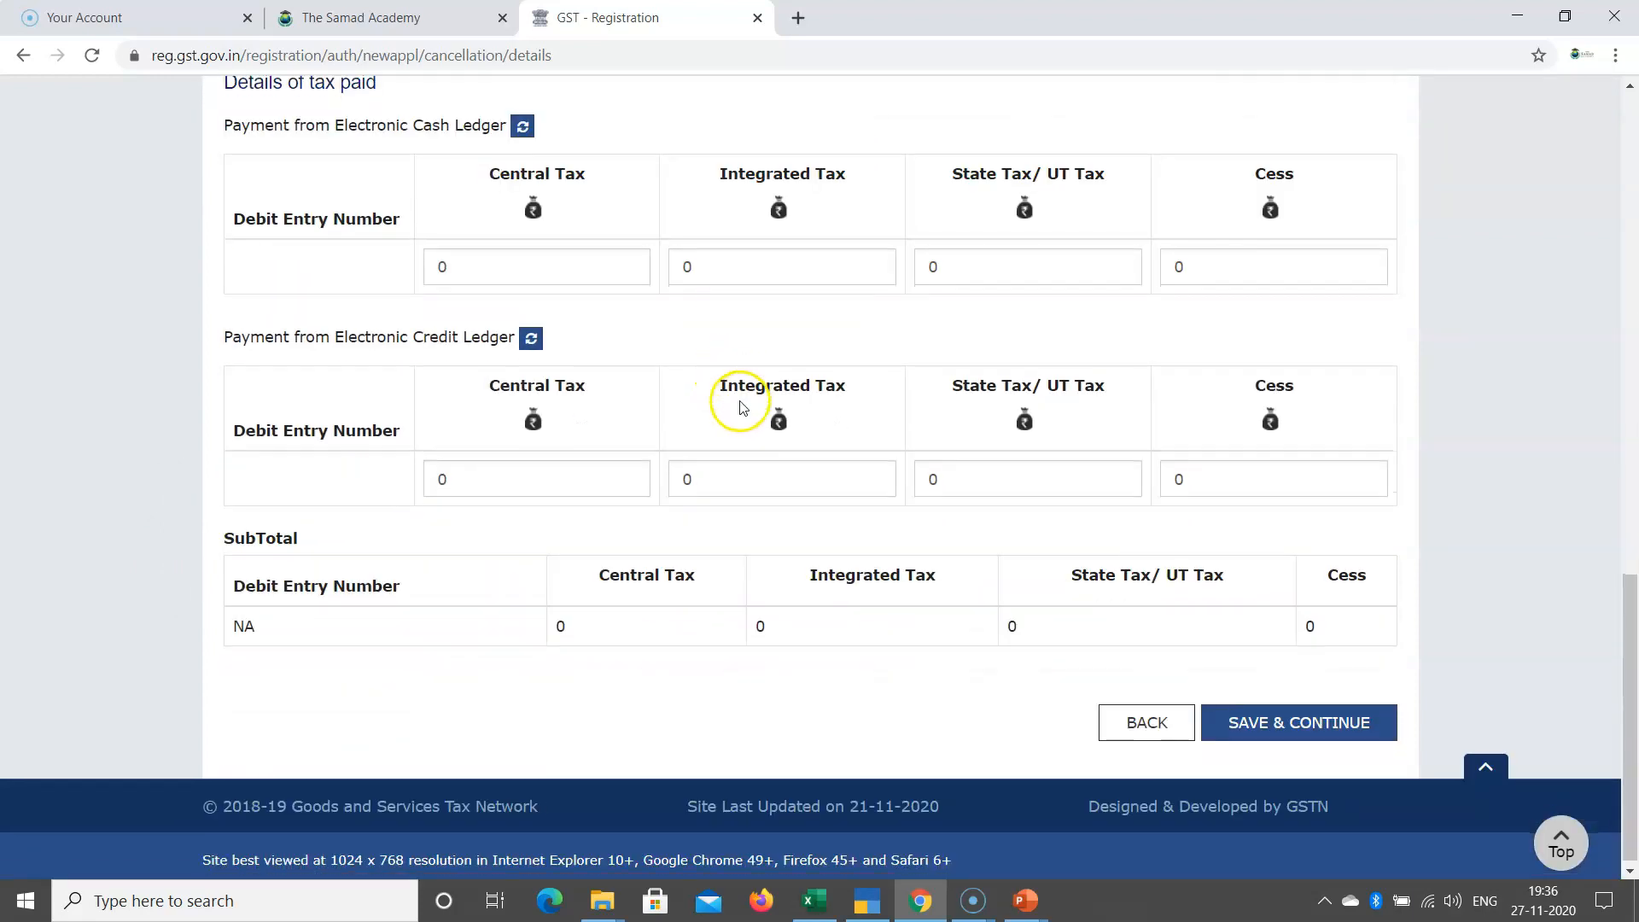
left_click(1243, 698)
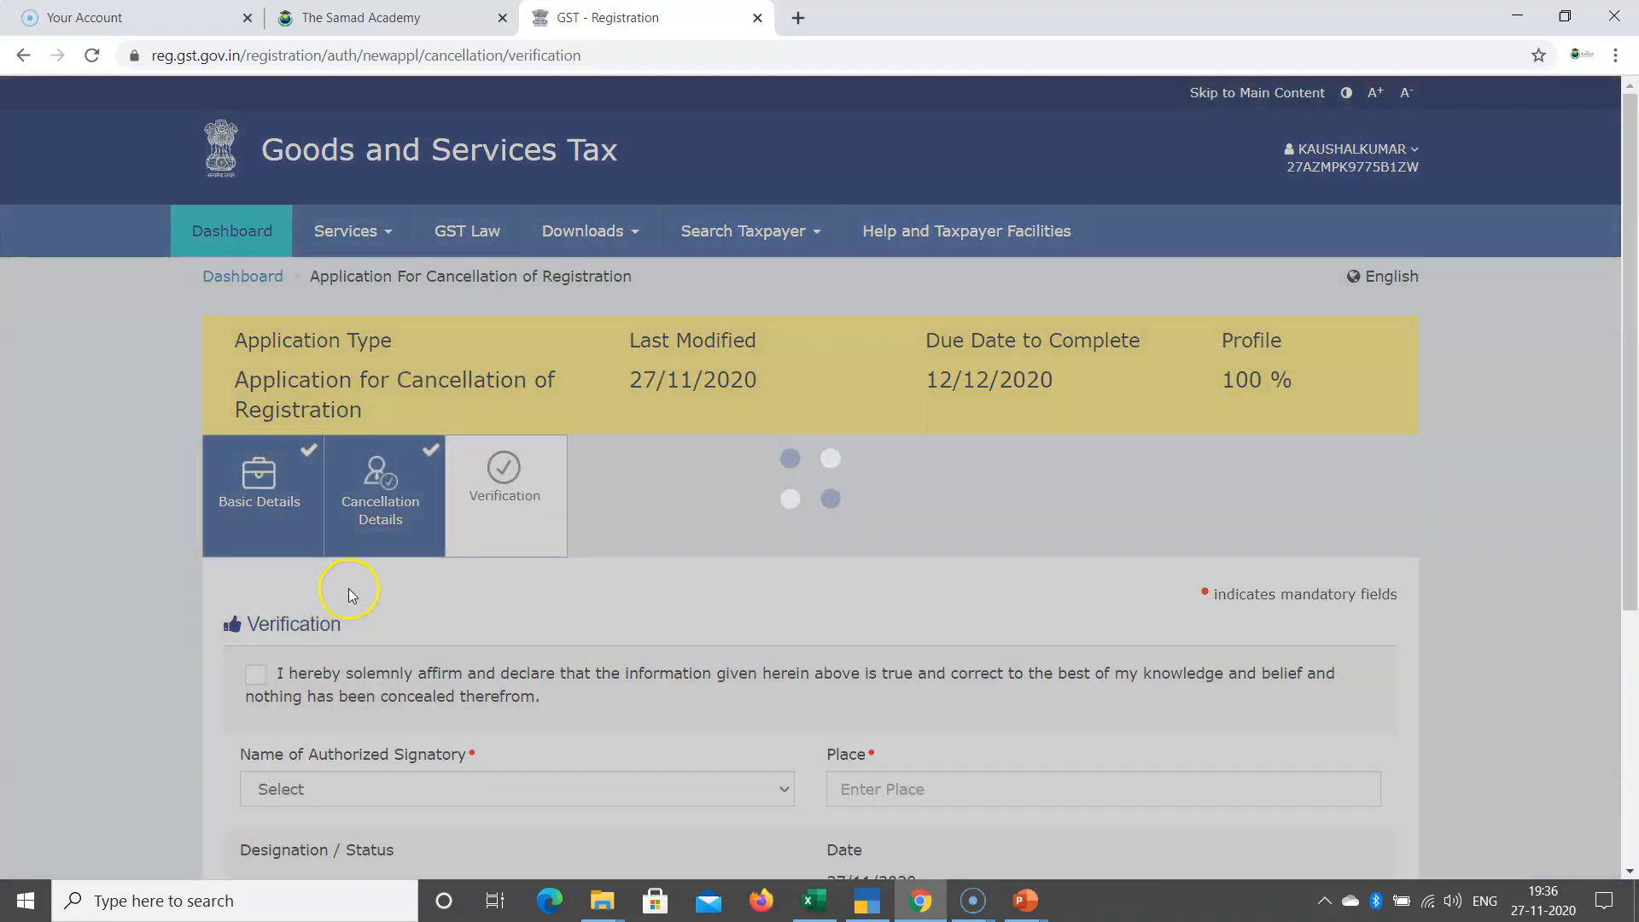
scroll(401, 546, "down", 4)
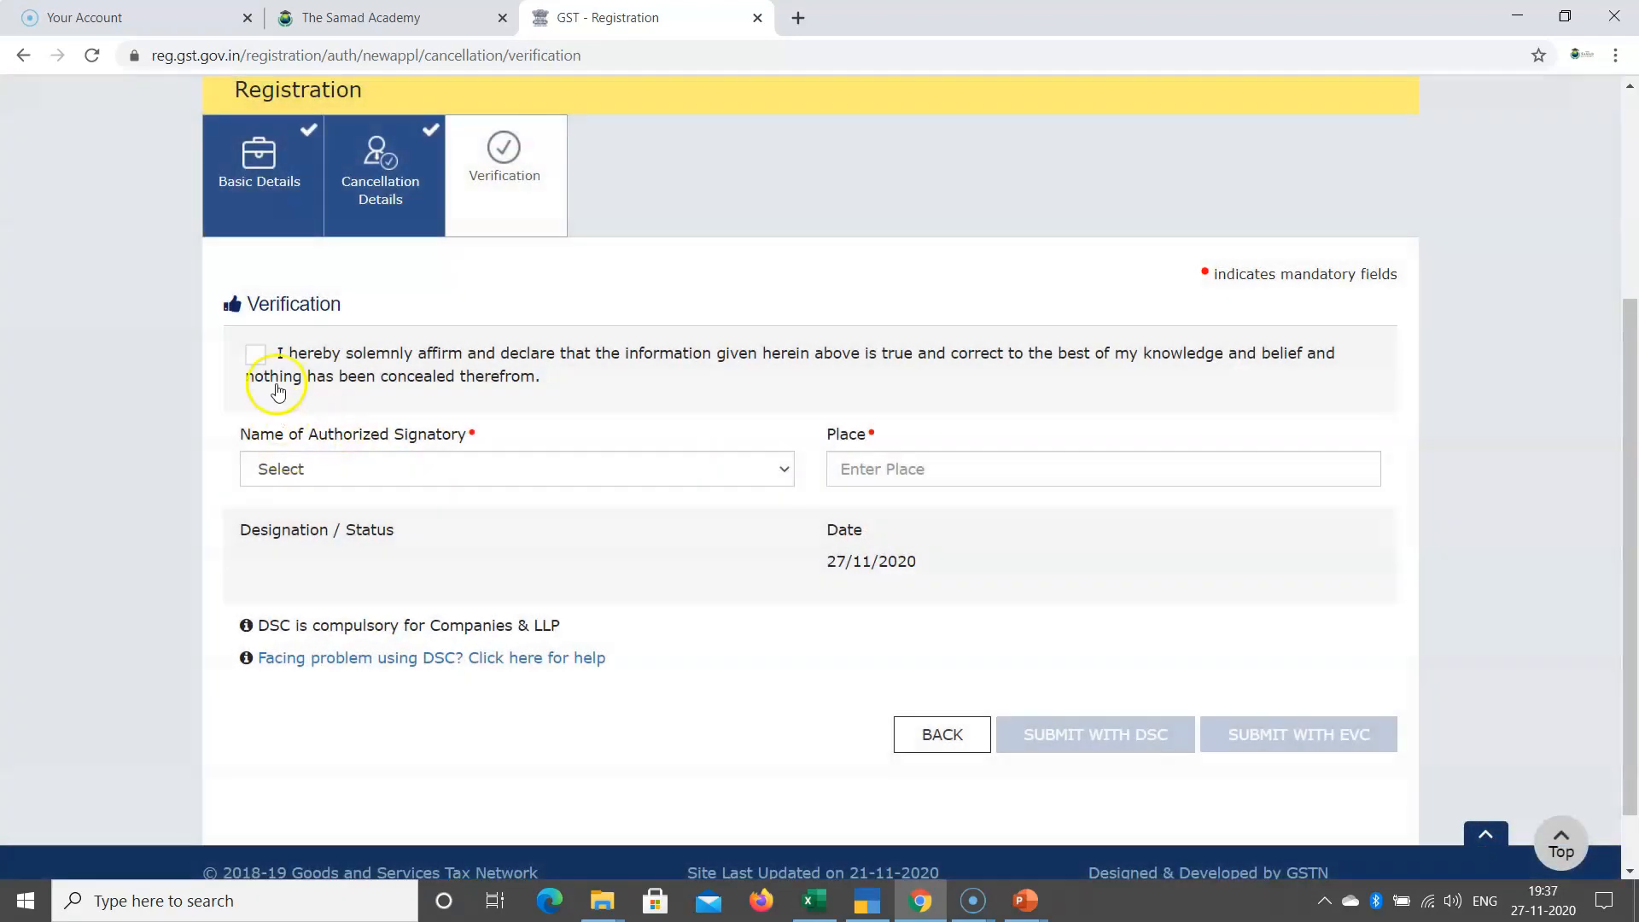
Accept the verification declaration and select the authorized signatory for the cancellation application
left_click(255, 355)
left_click(341, 468)
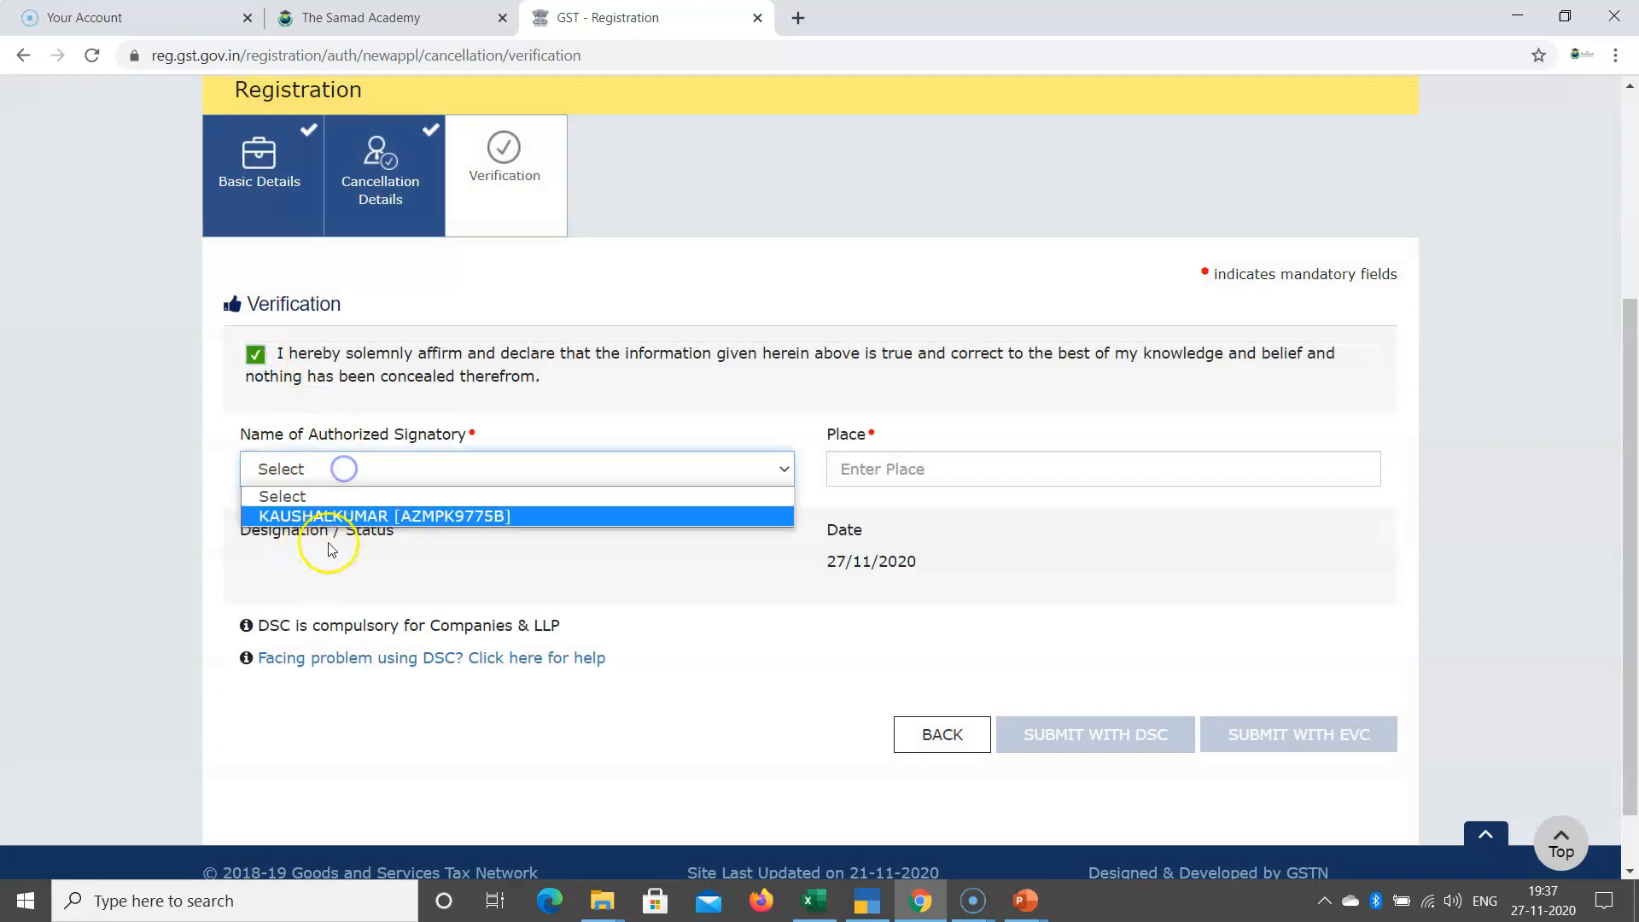
left_click(325, 516)
left_click(865, 472)
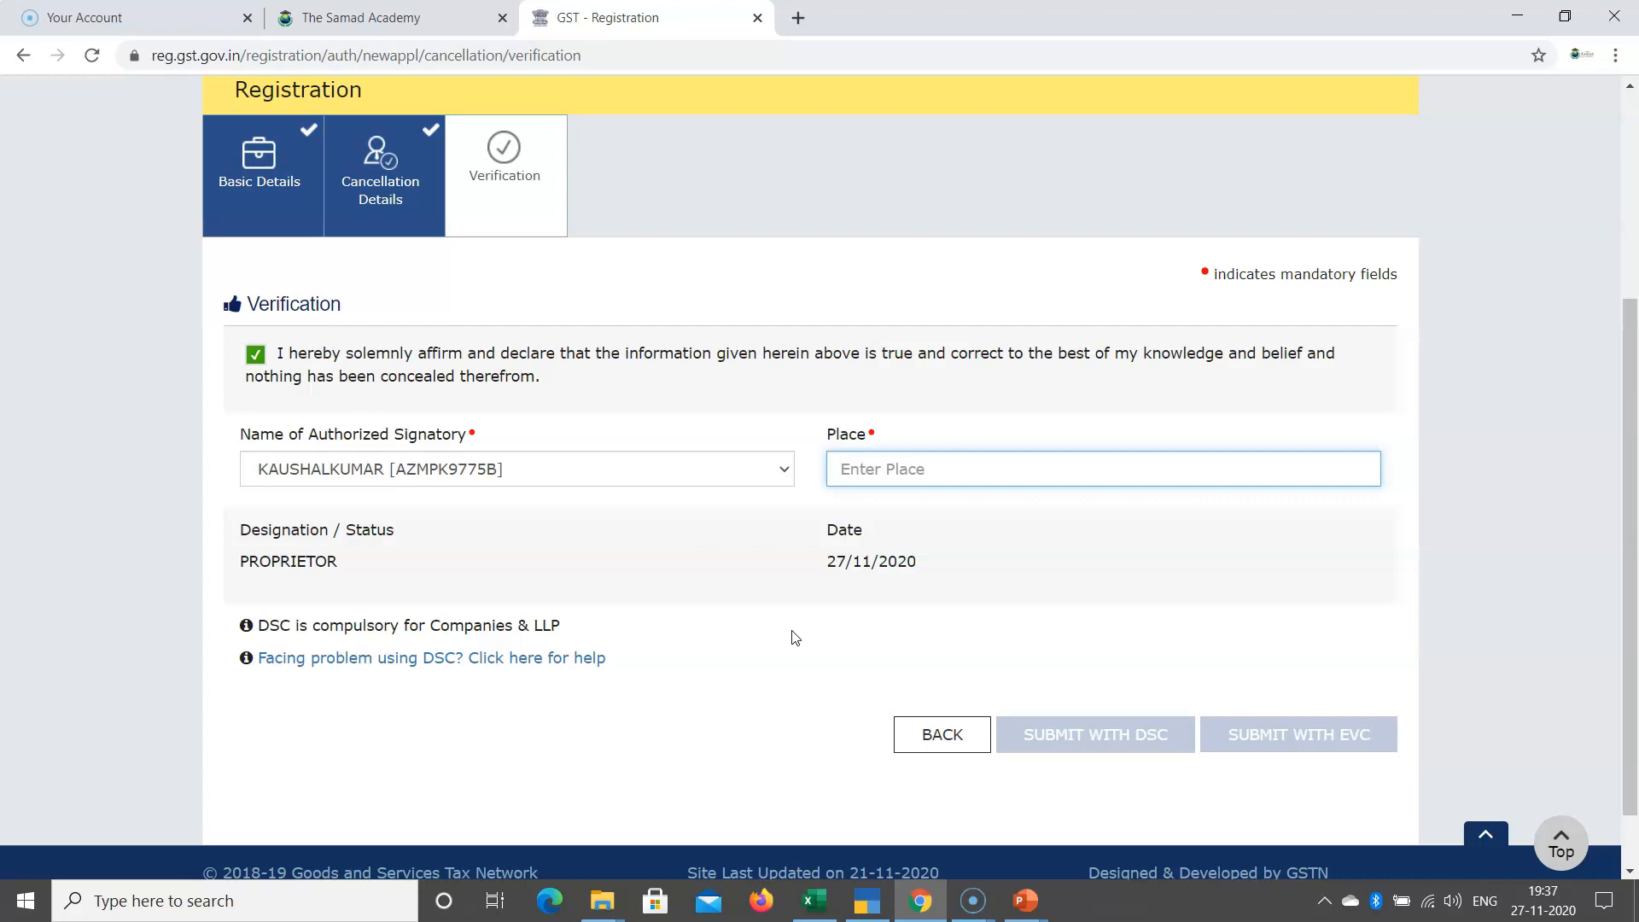
scroll(813, 642, "up", 3)
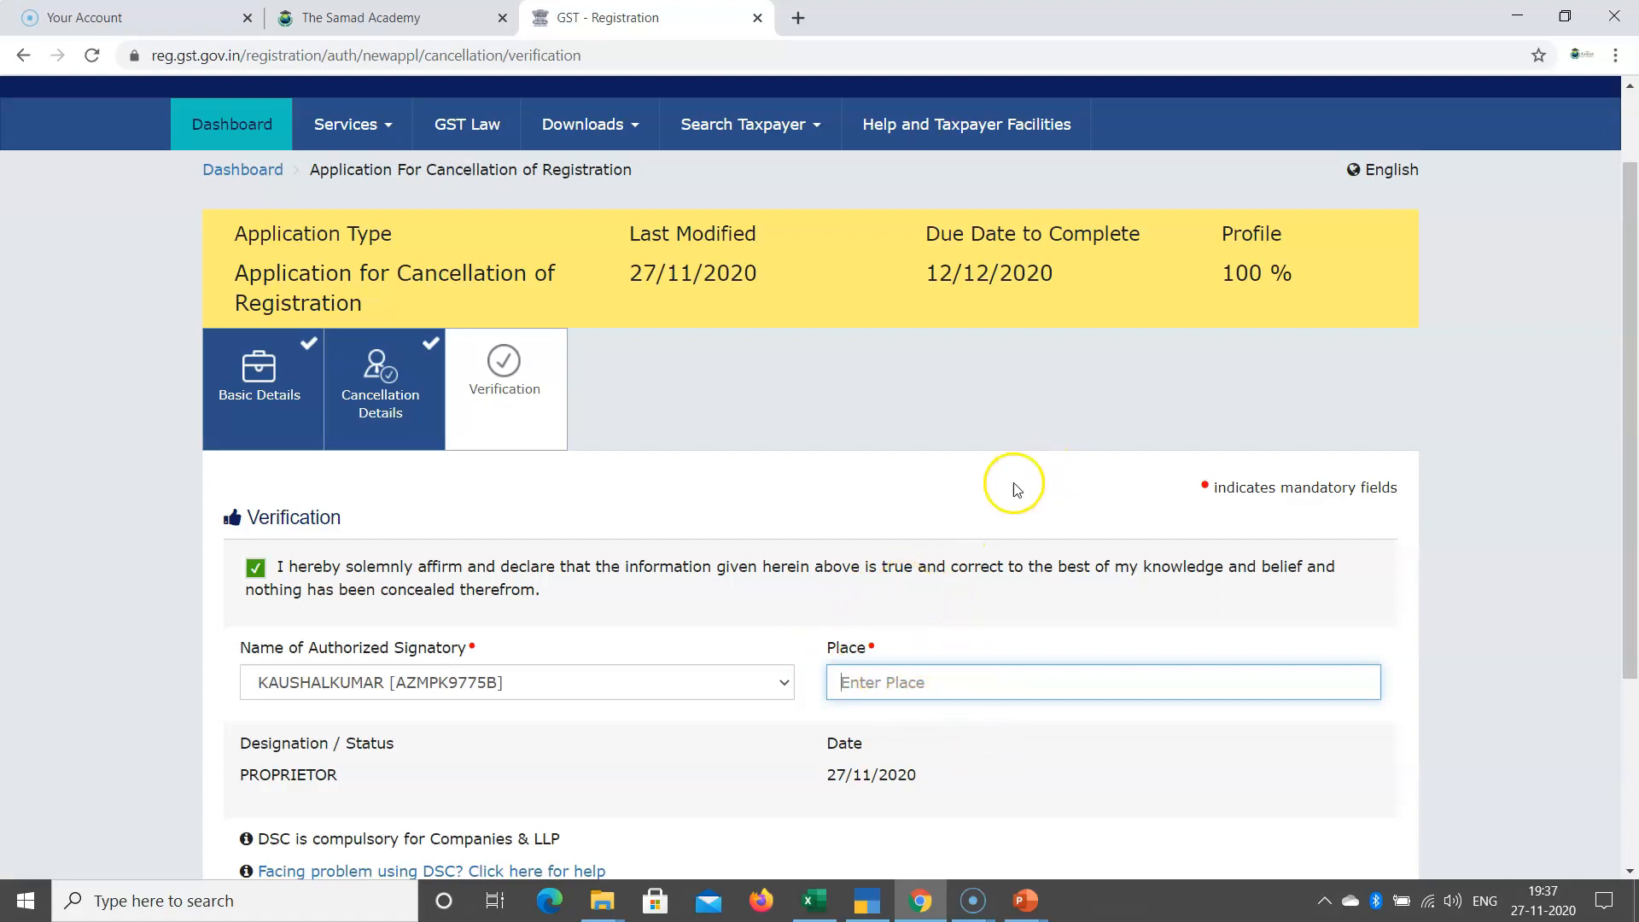
scroll(908, 623, "down", 1)
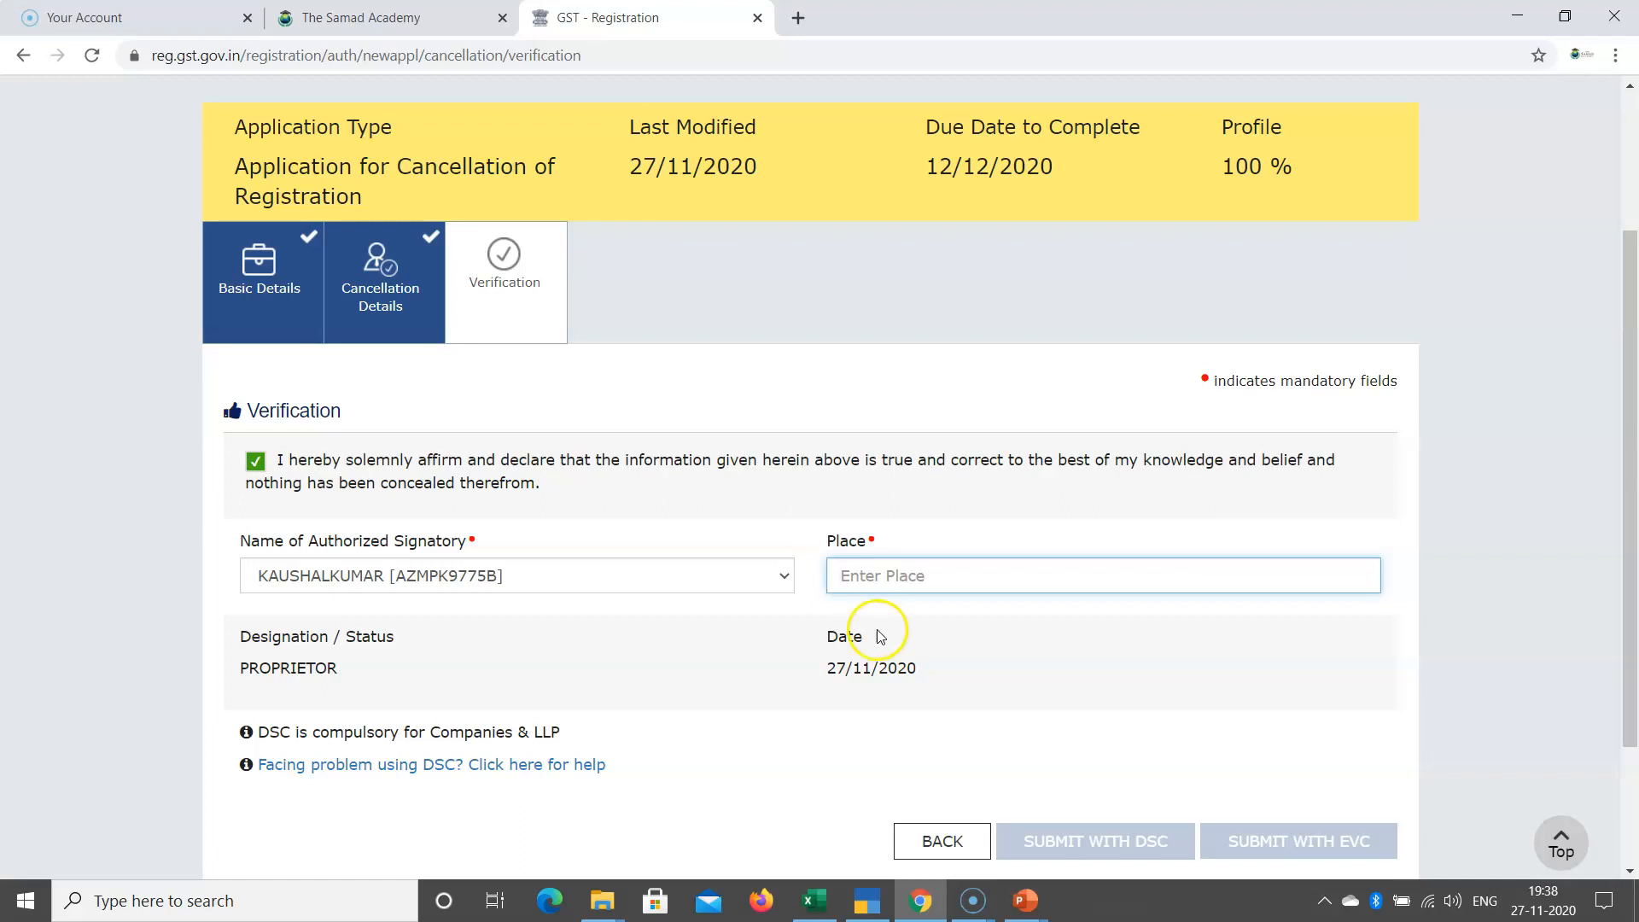
Return to the portal dashboard and list the available Registration services
scroll(834, 628, "up", 3)
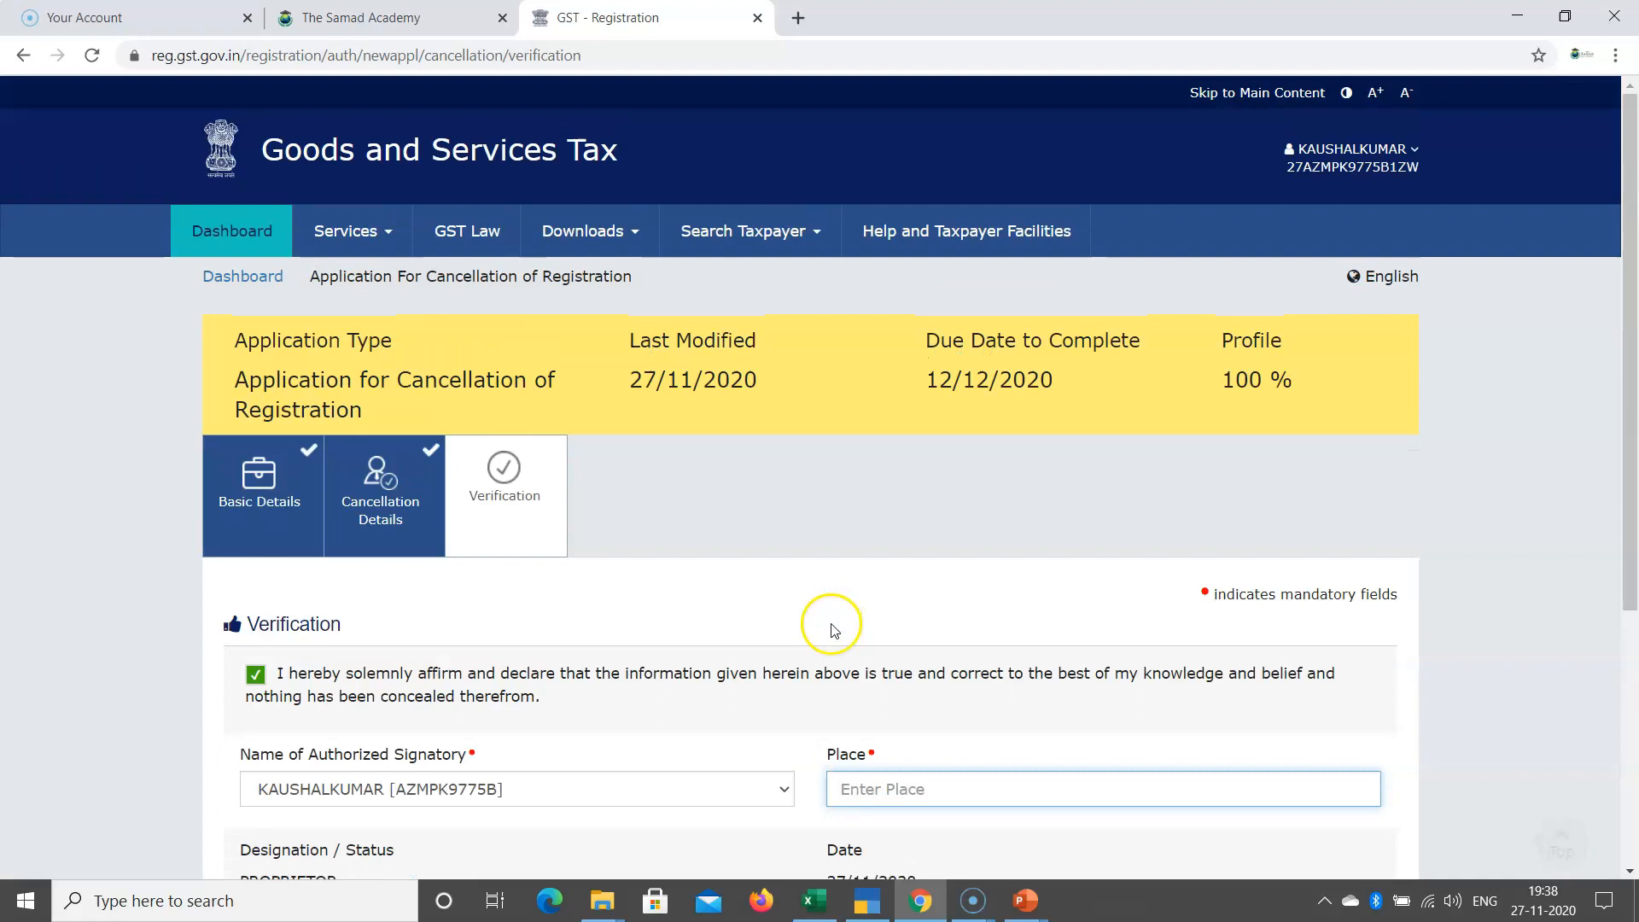
left_click(229, 237)
left_click(926, 173)
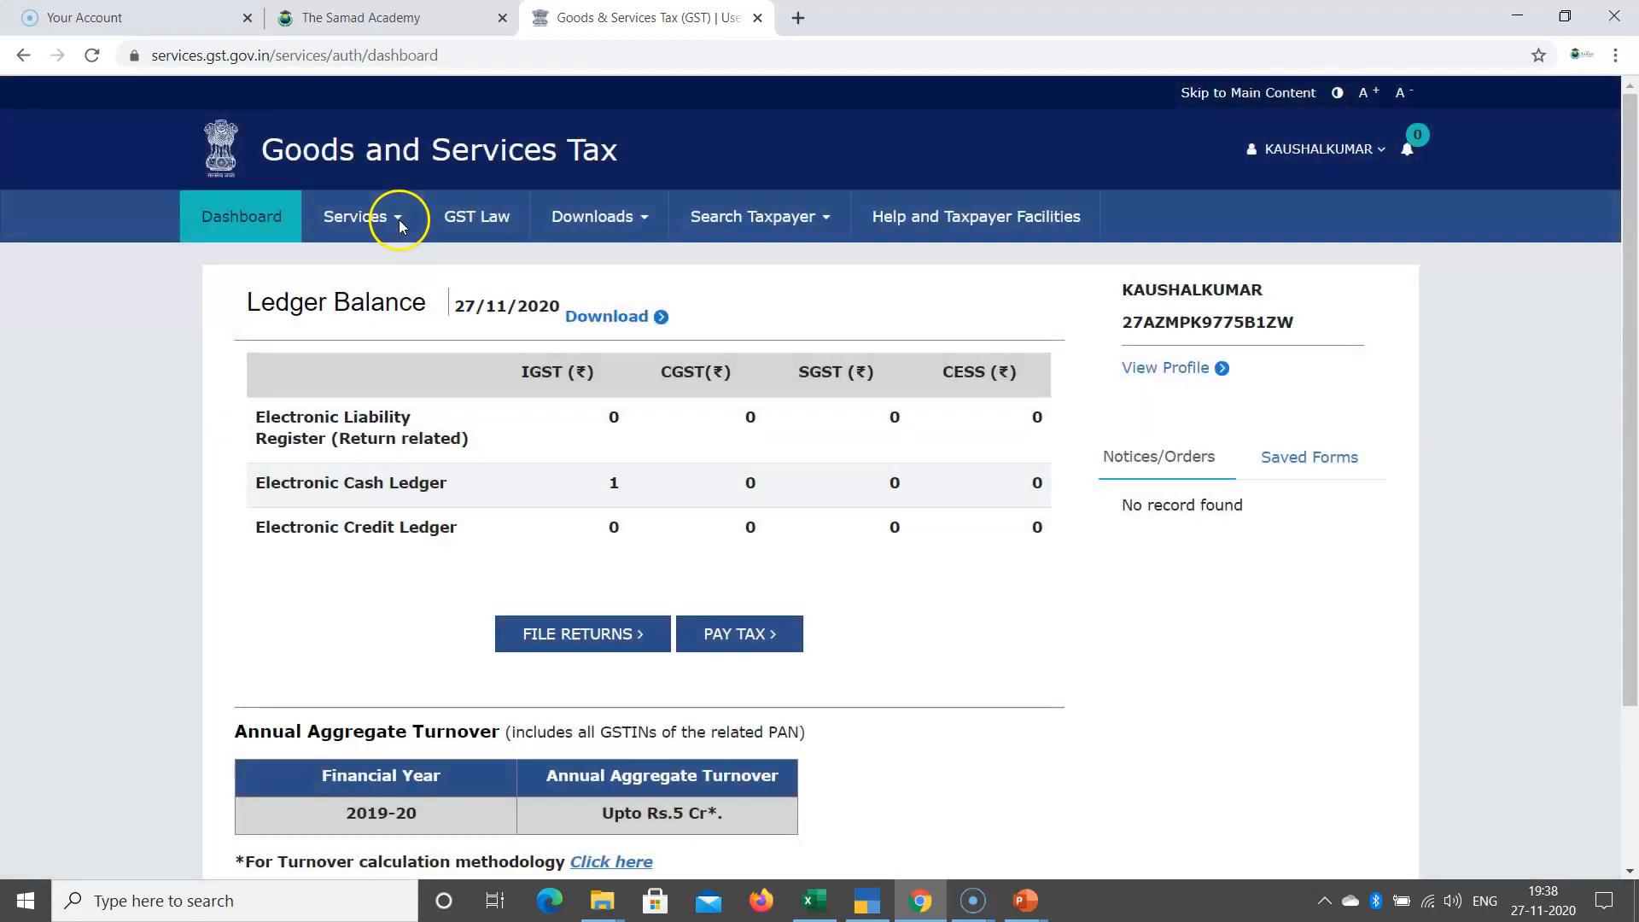
left_click(396, 221)
mouse_move(244, 266)
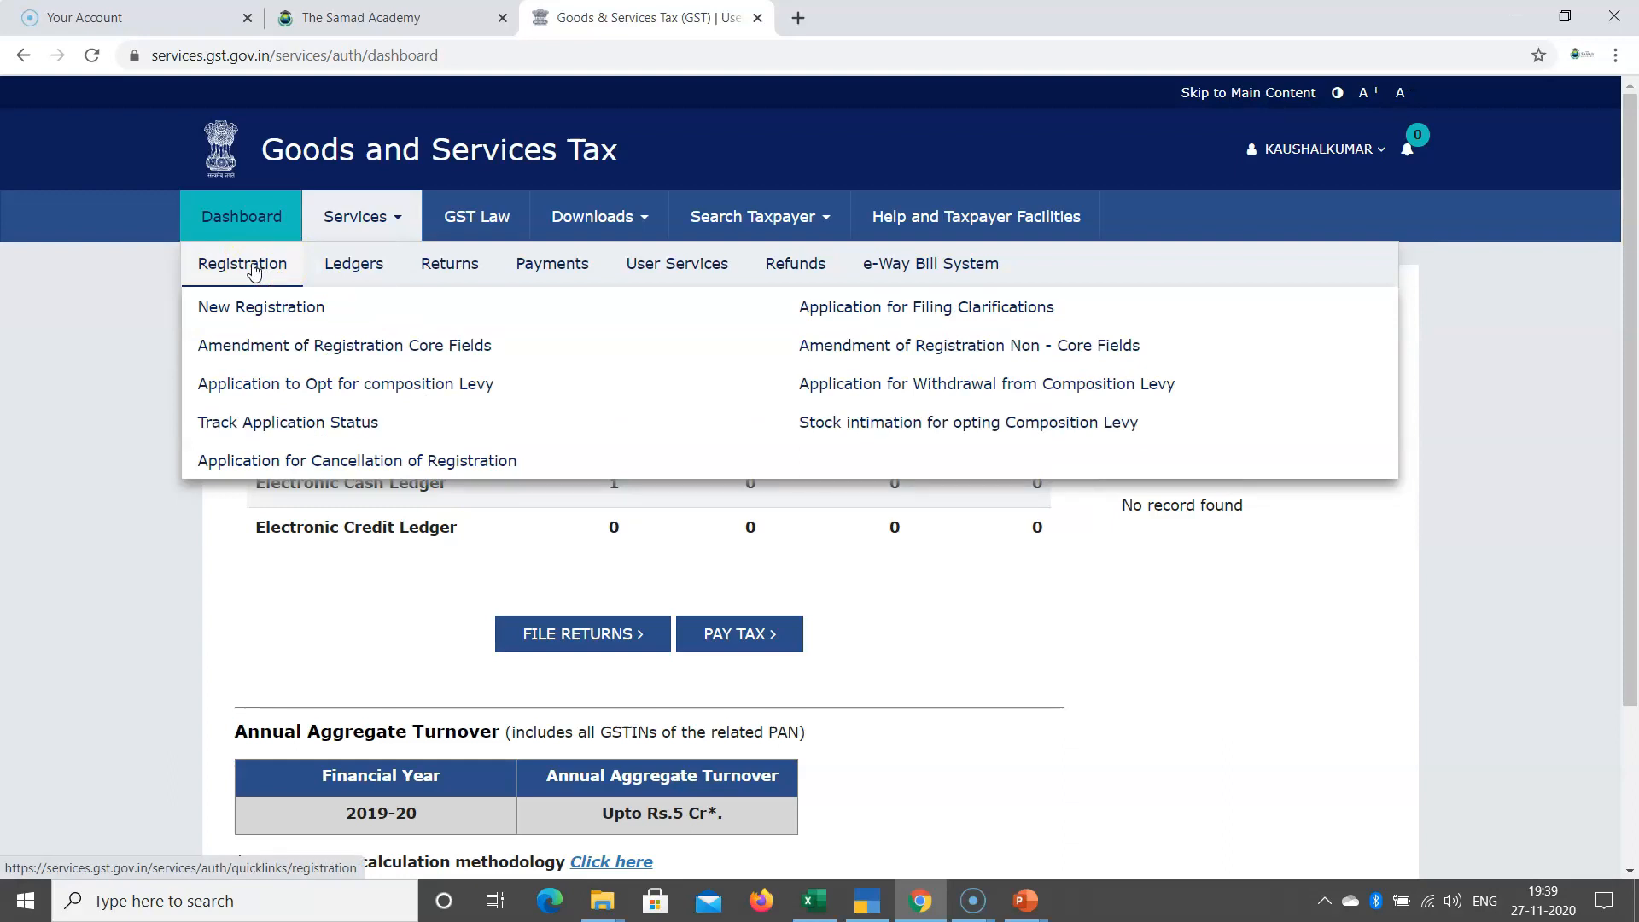
Switch to PowerPoint and show the Revocation of GST slide in the slide show
left_click(1026, 901)
left_click(1152, 858)
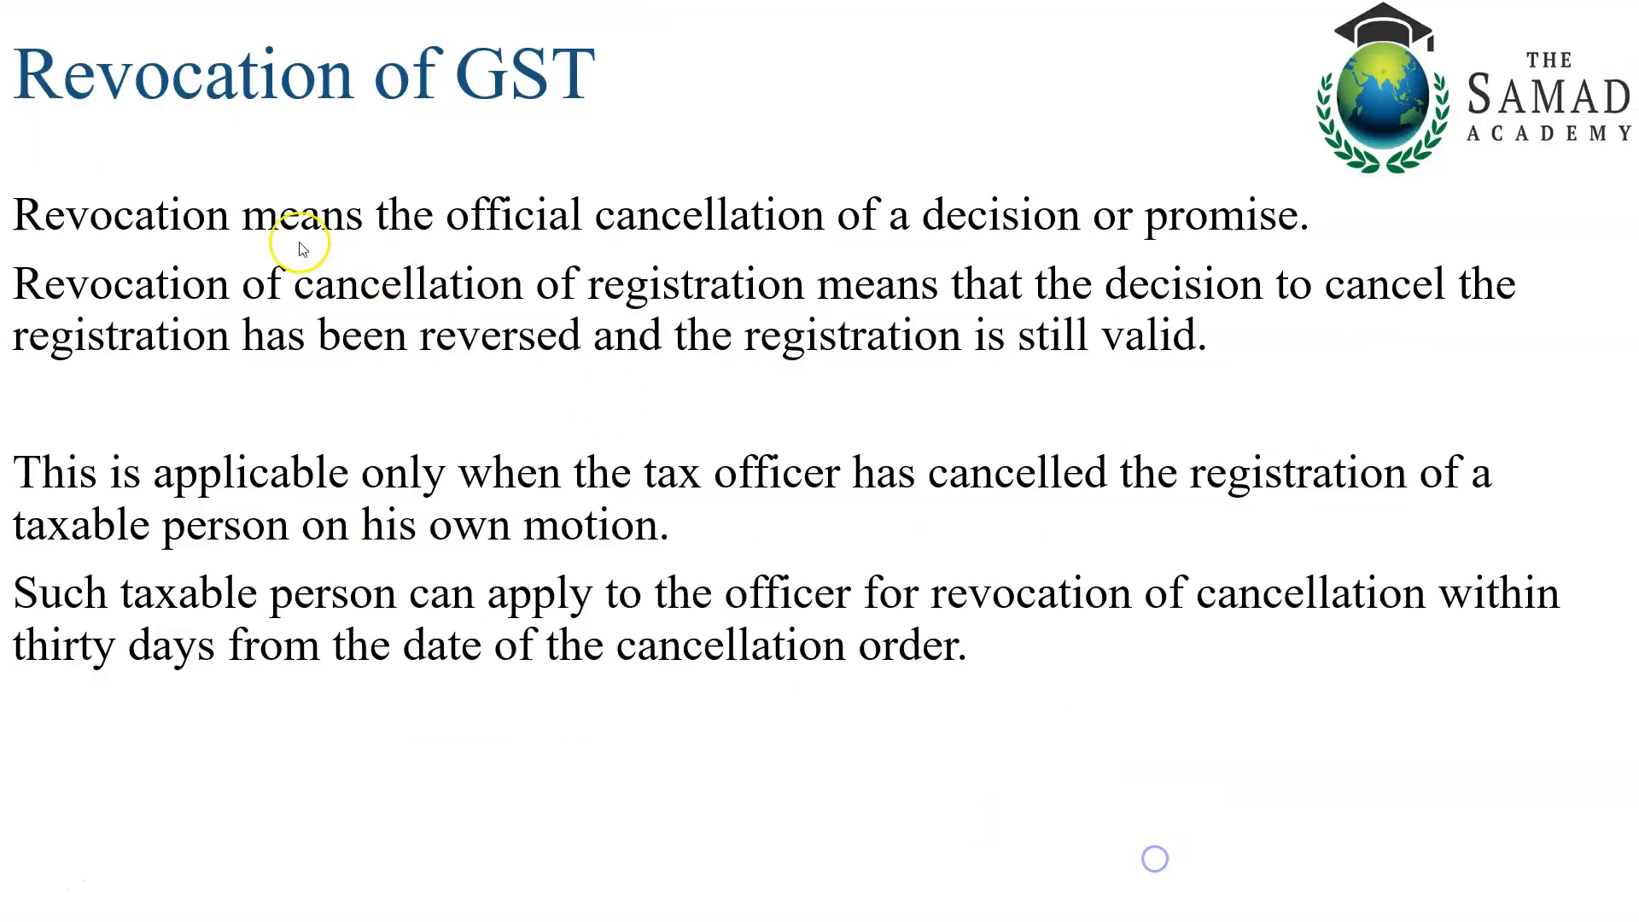
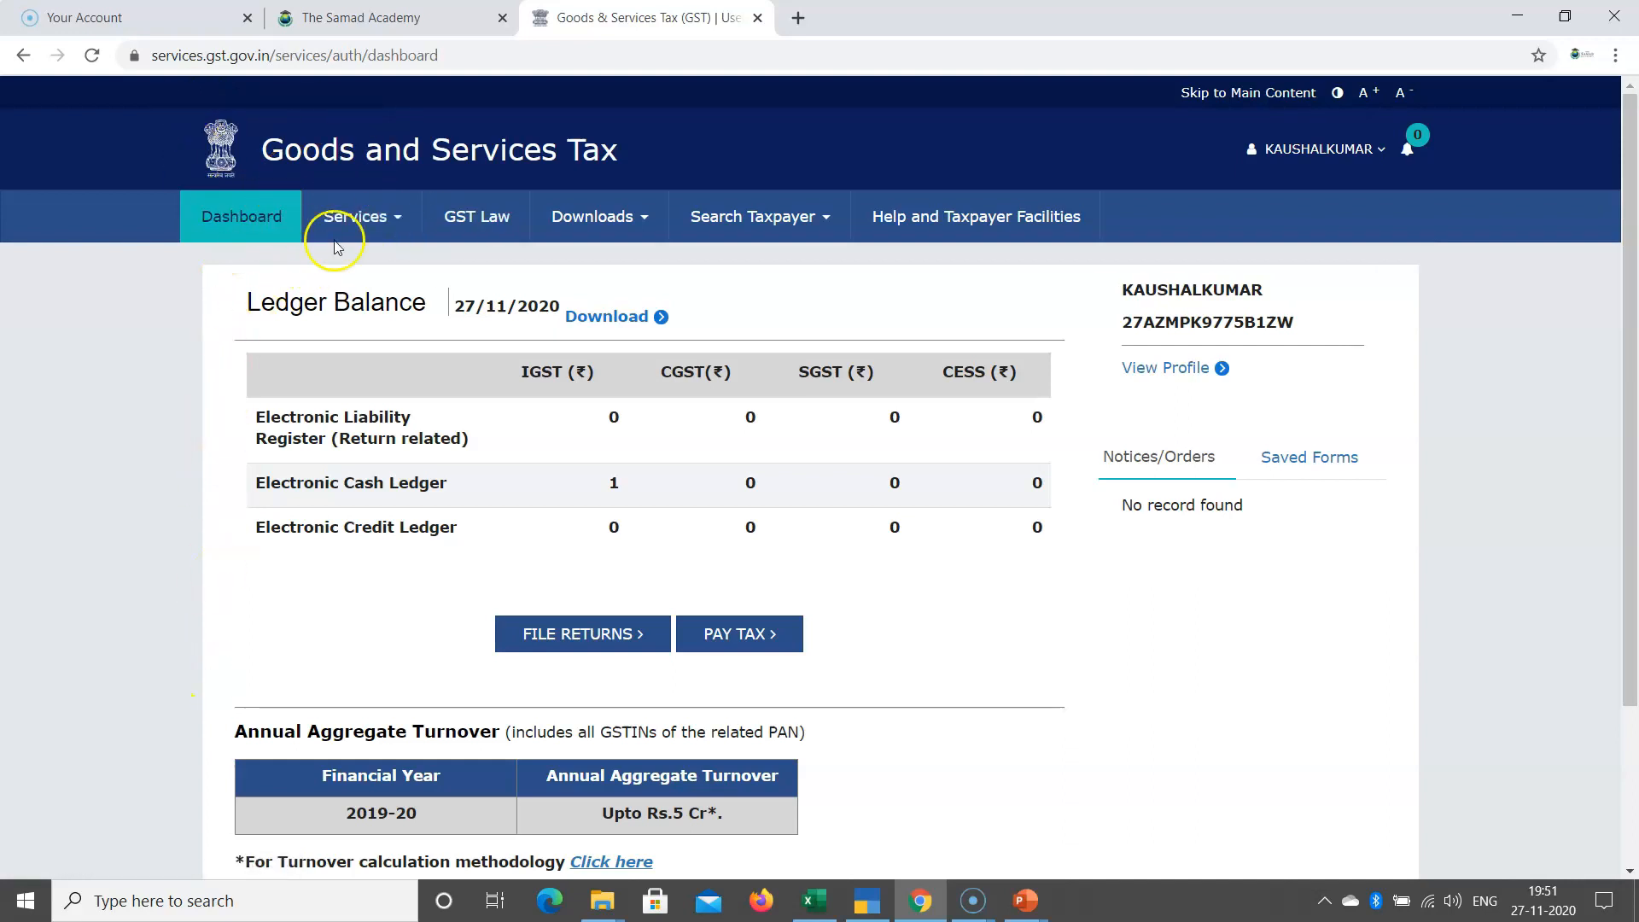
Open the Amendment of Registration Core Fields application from the Registration services
left_click(395, 220)
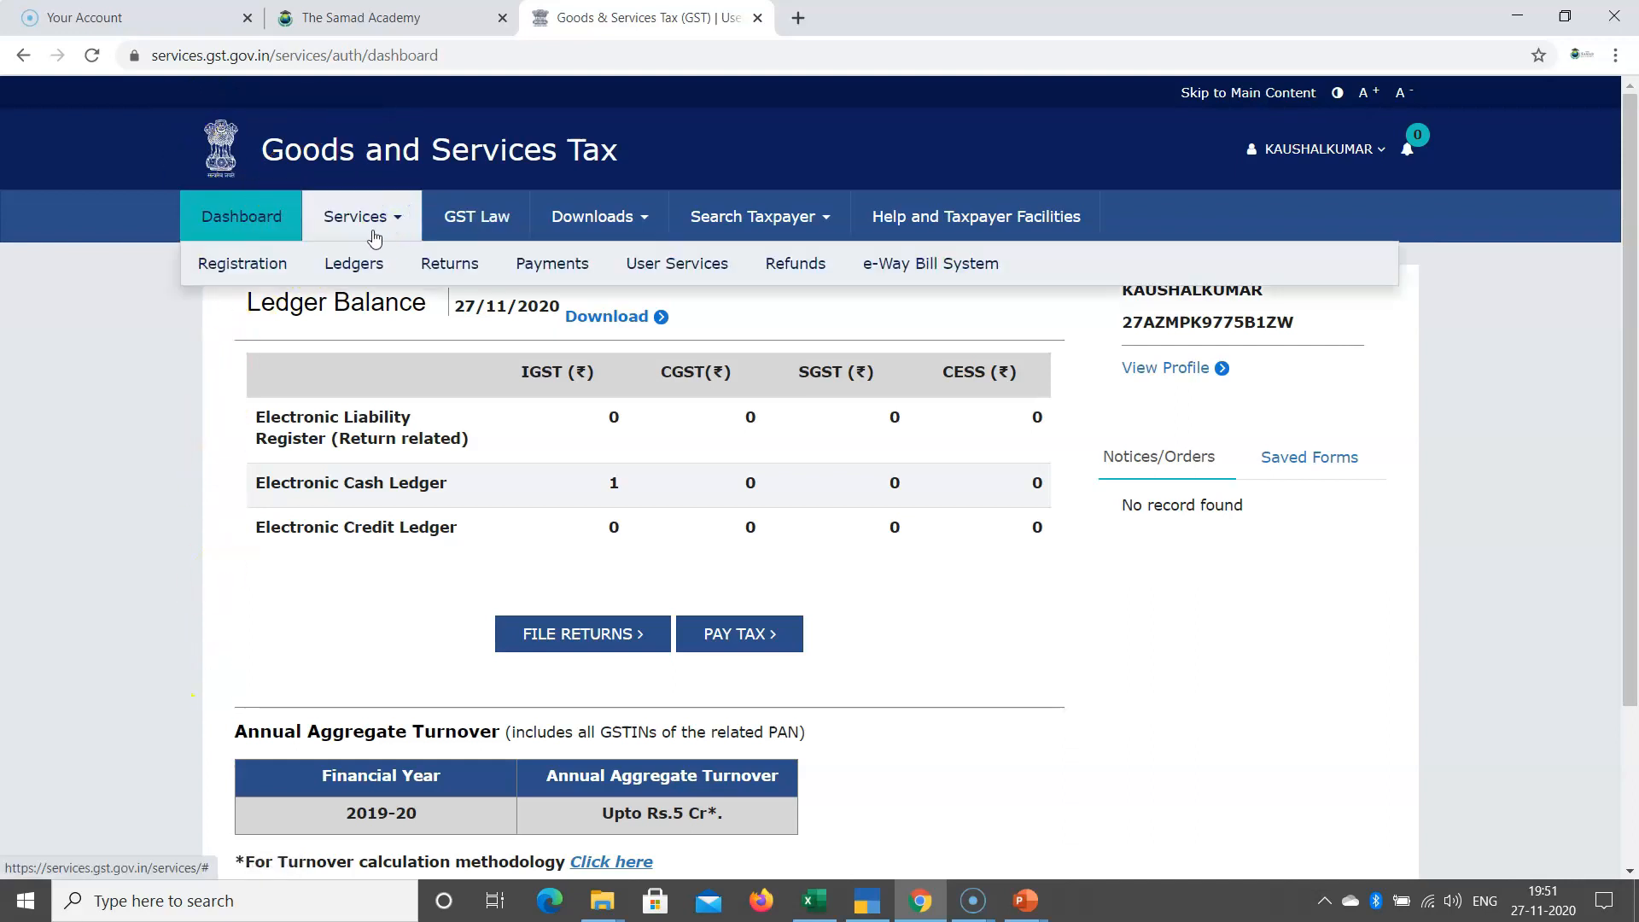
left_click(299, 265)
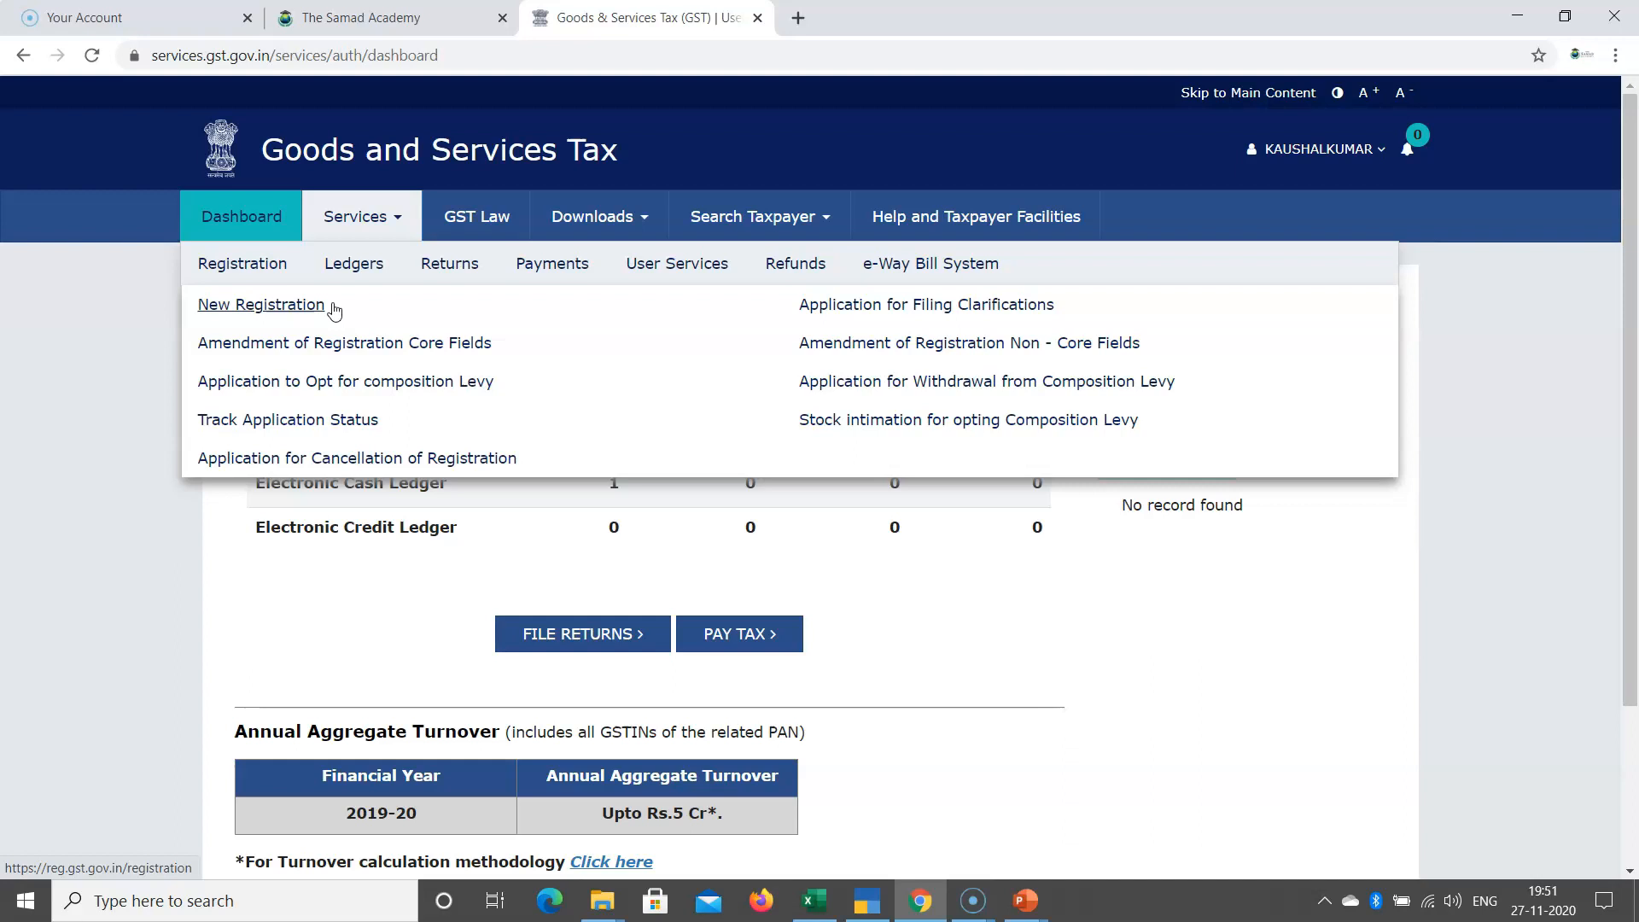
left_click(339, 346)
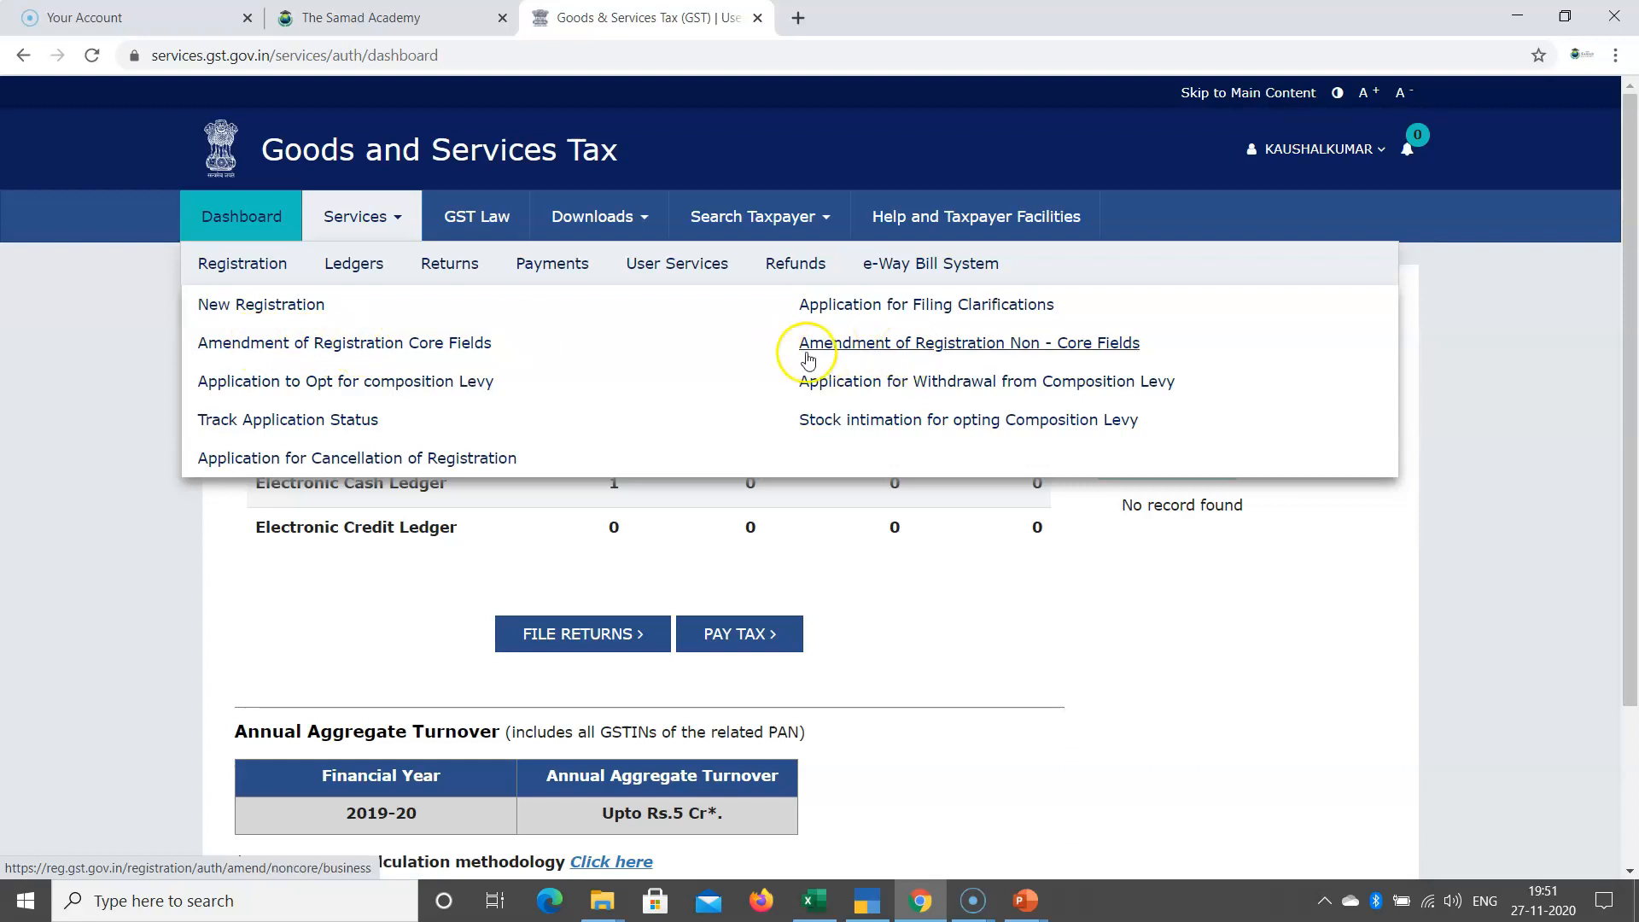
left_click(431, 345)
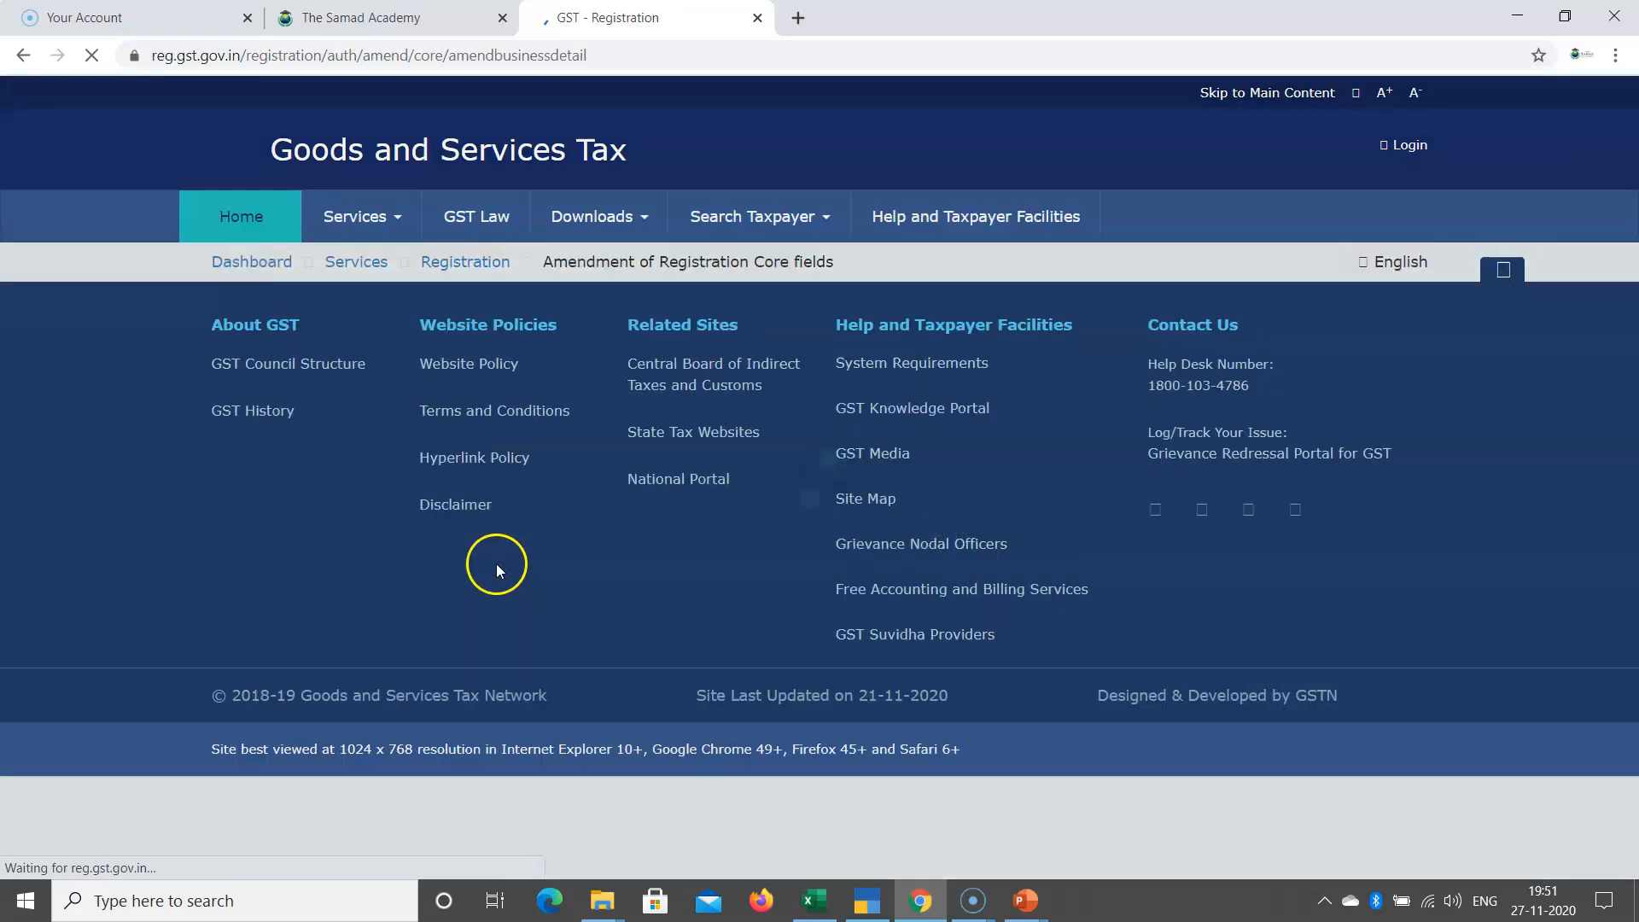
Review the business details of the core fields amendment, then save and continue to the Promoter / Partners section
scroll(546, 529, "down", 3)
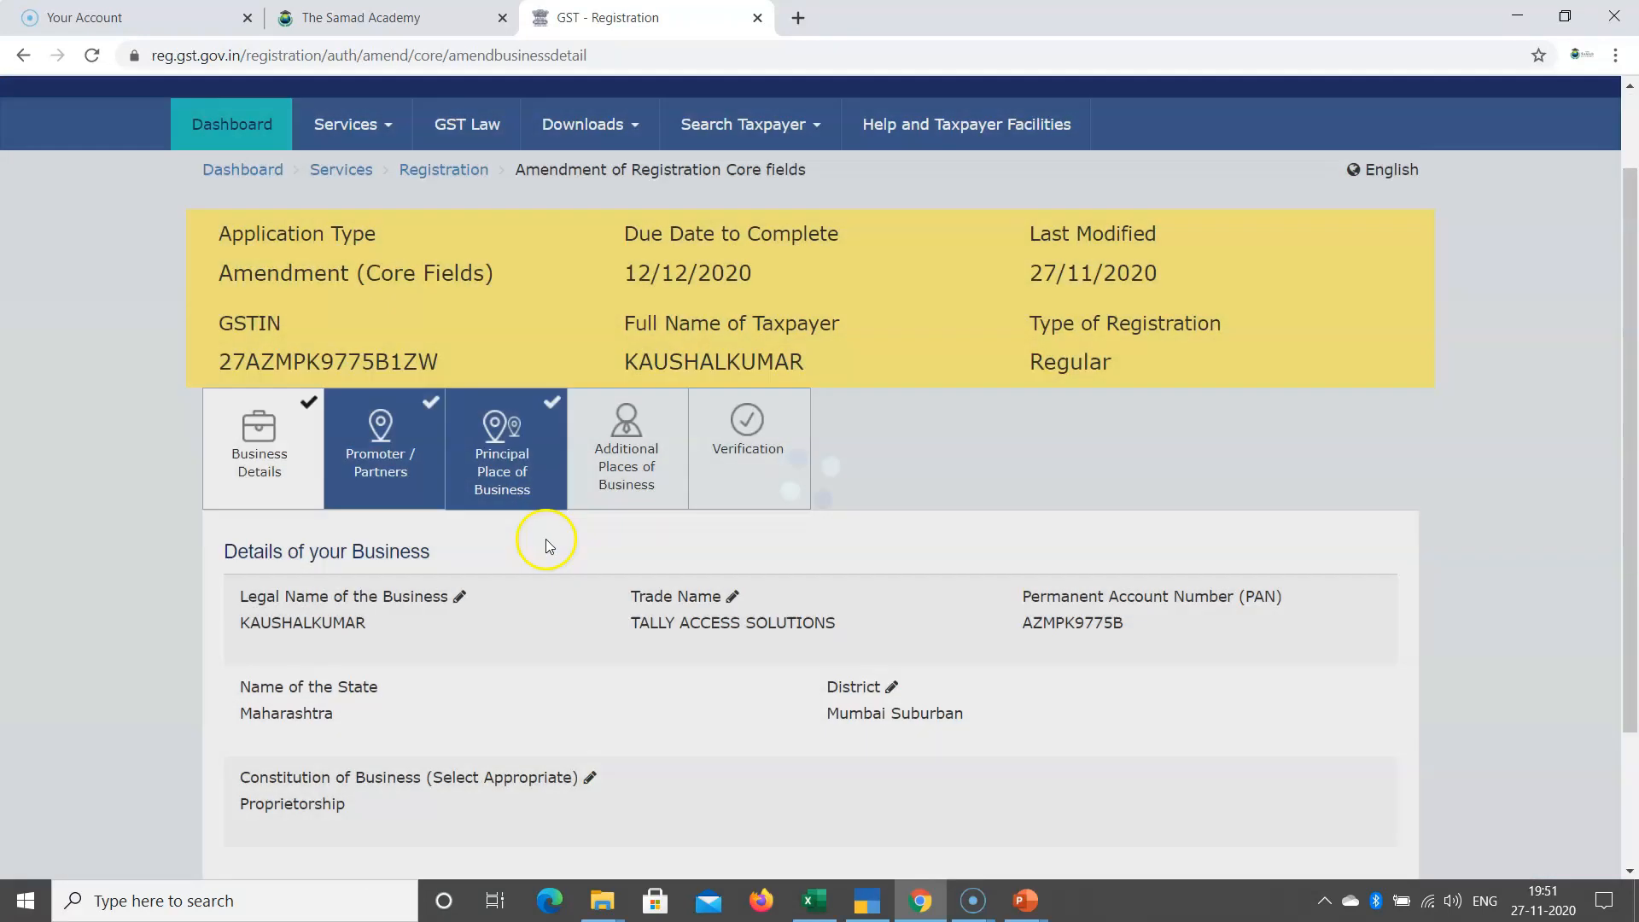
scroll(543, 543, "up", 4)
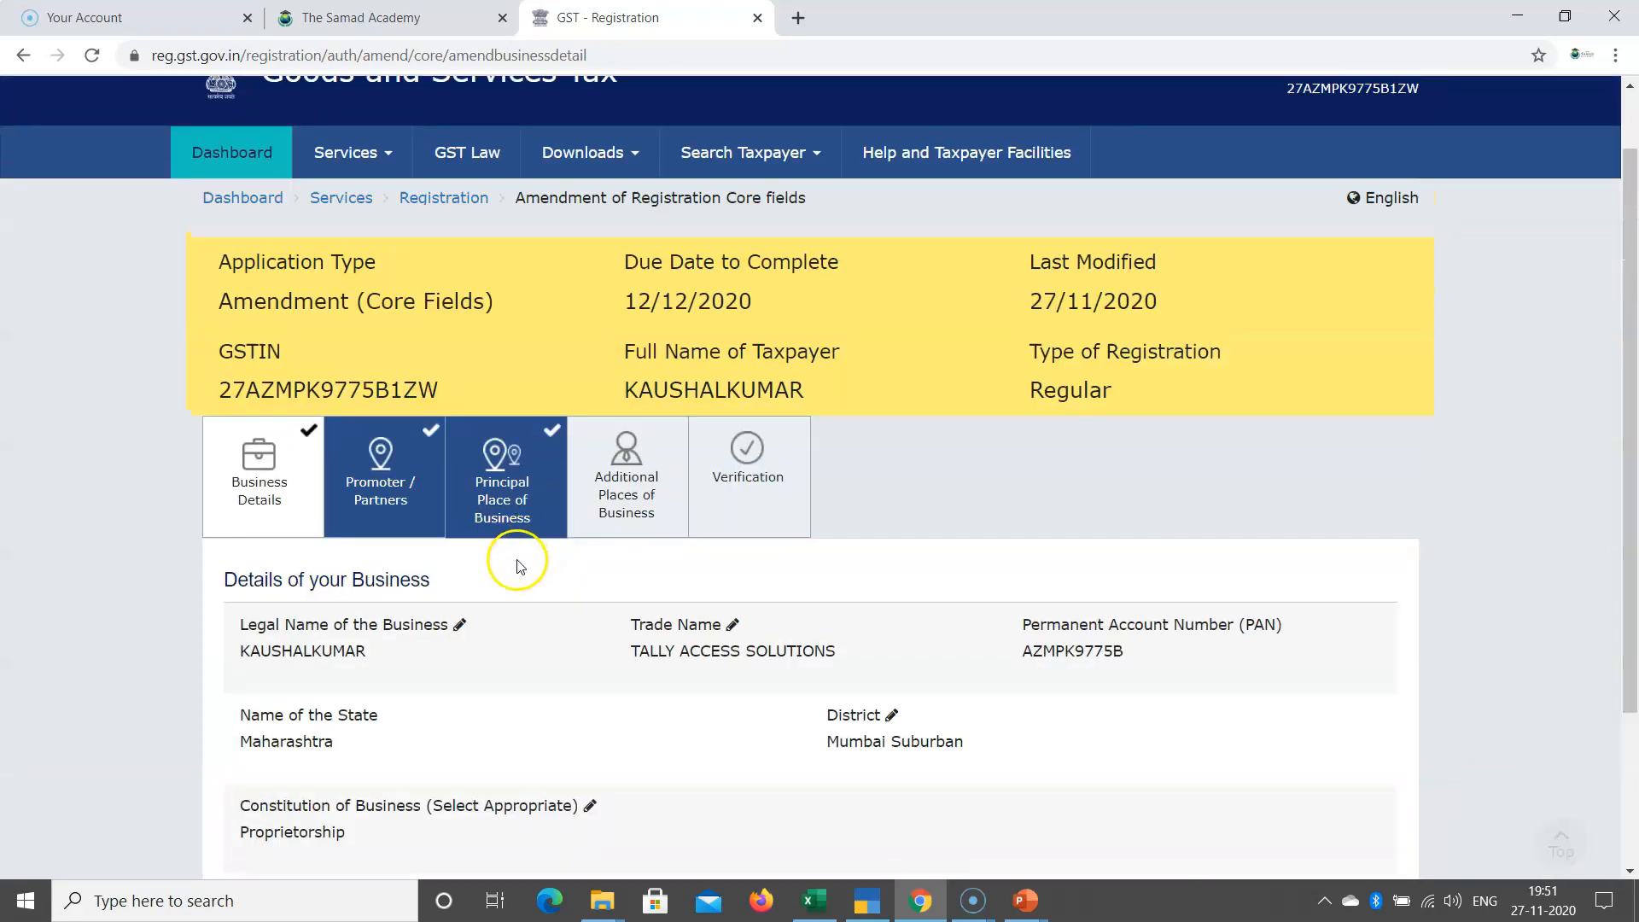
scroll(554, 572, "down", 4)
left_click(1252, 716)
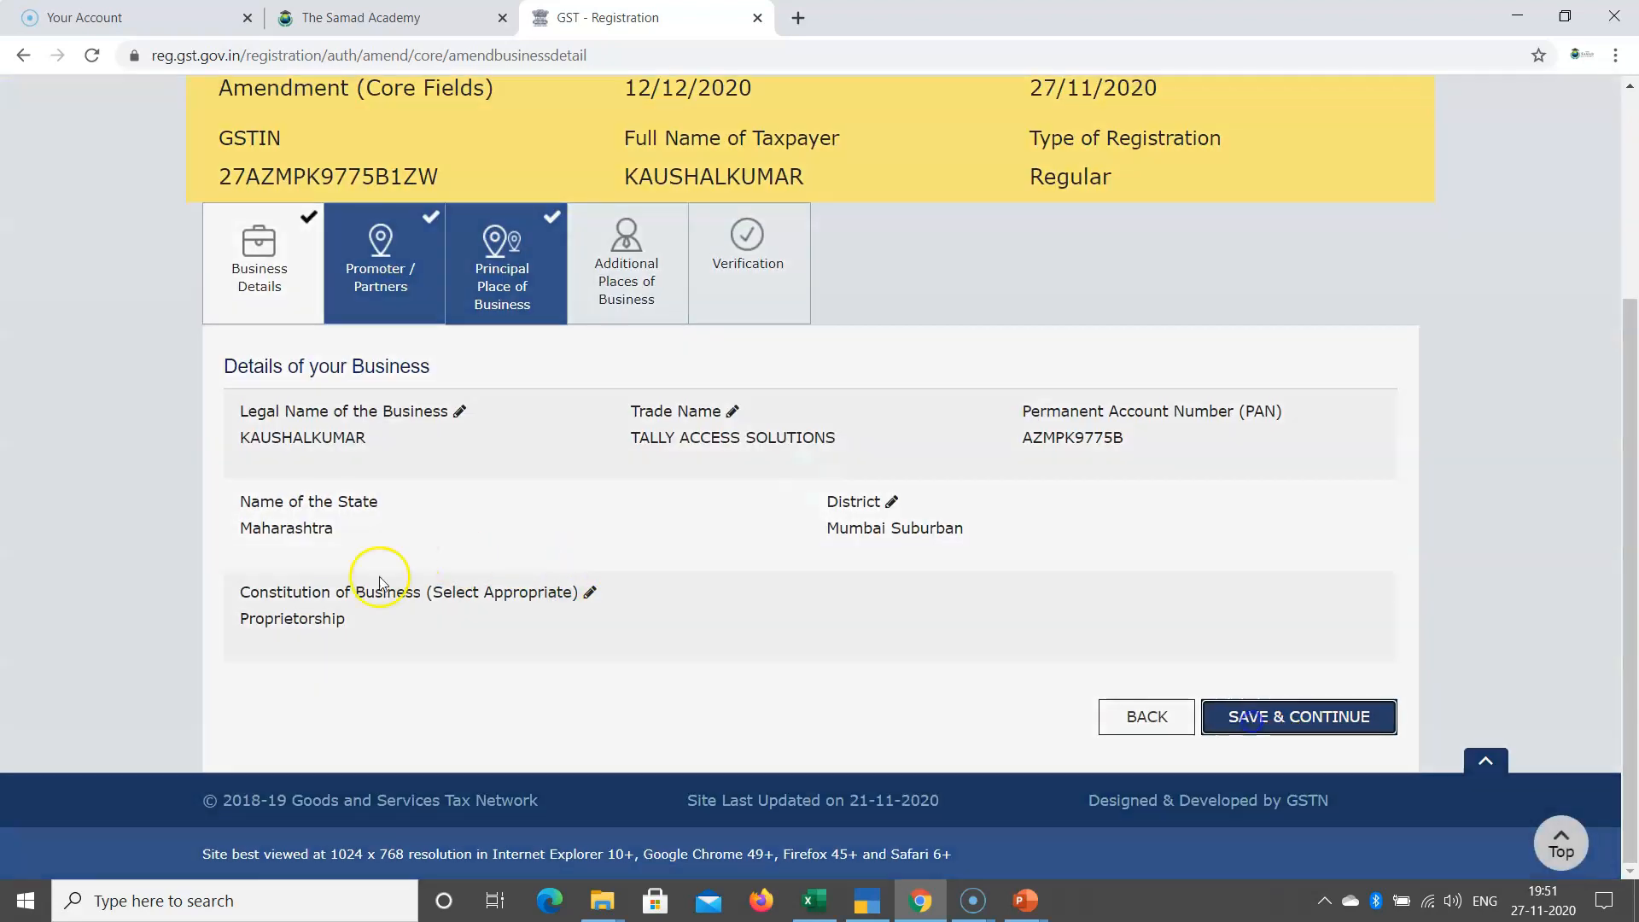
Review the stakeholder list and continue to the Principal Place of Business section
scroll(541, 556, "down", 3)
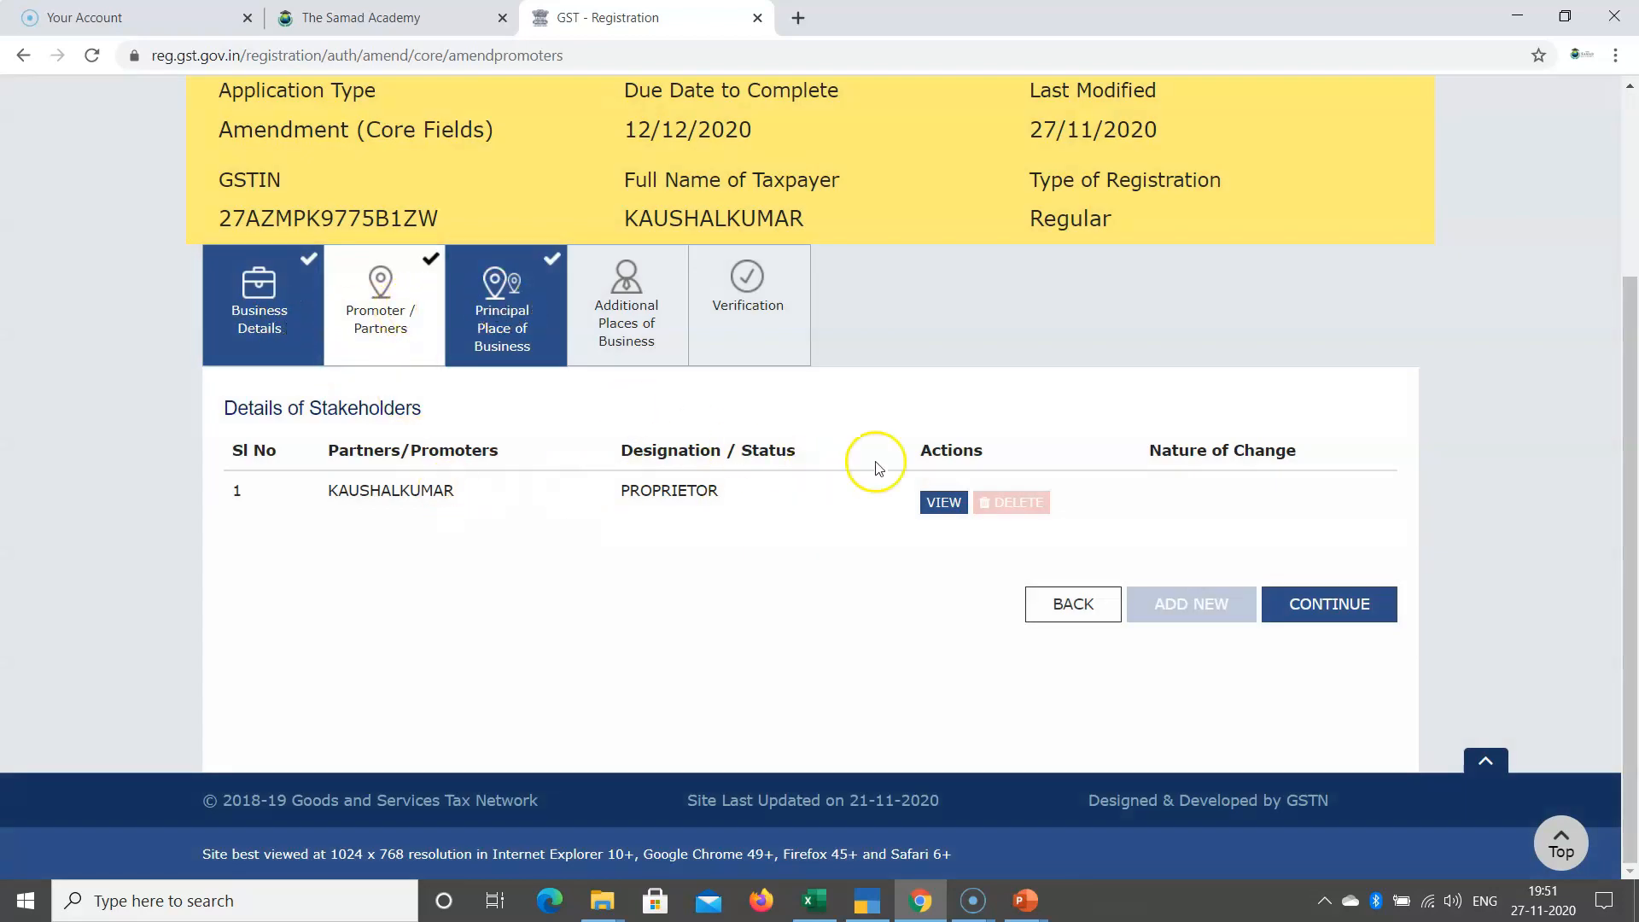
double_click(397, 487)
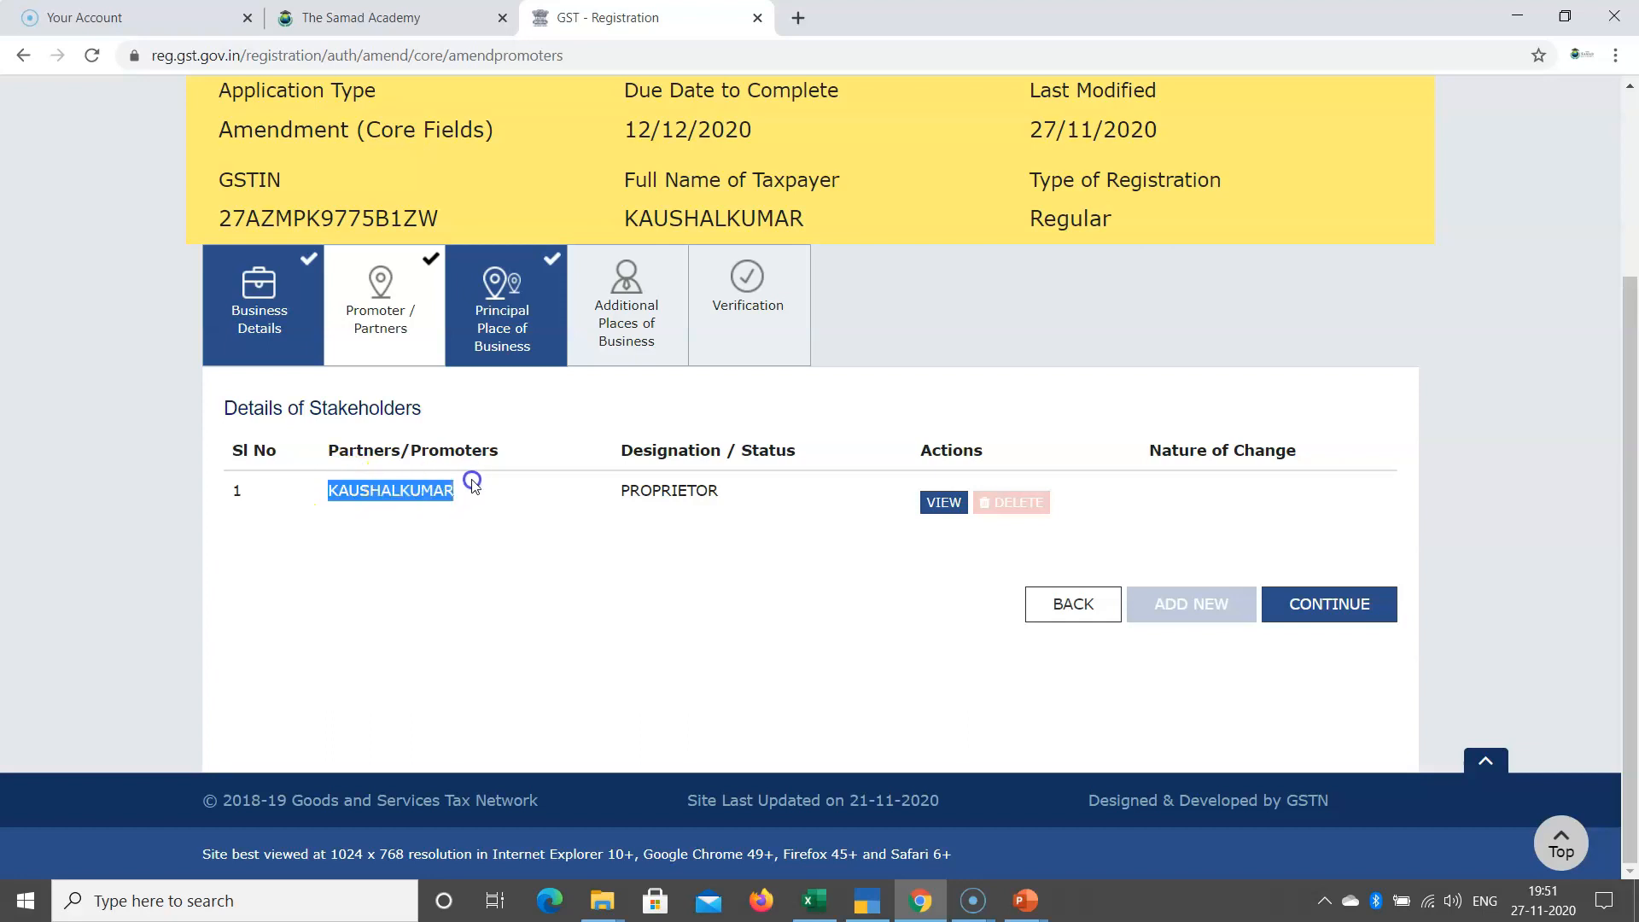
left_click(1171, 486)
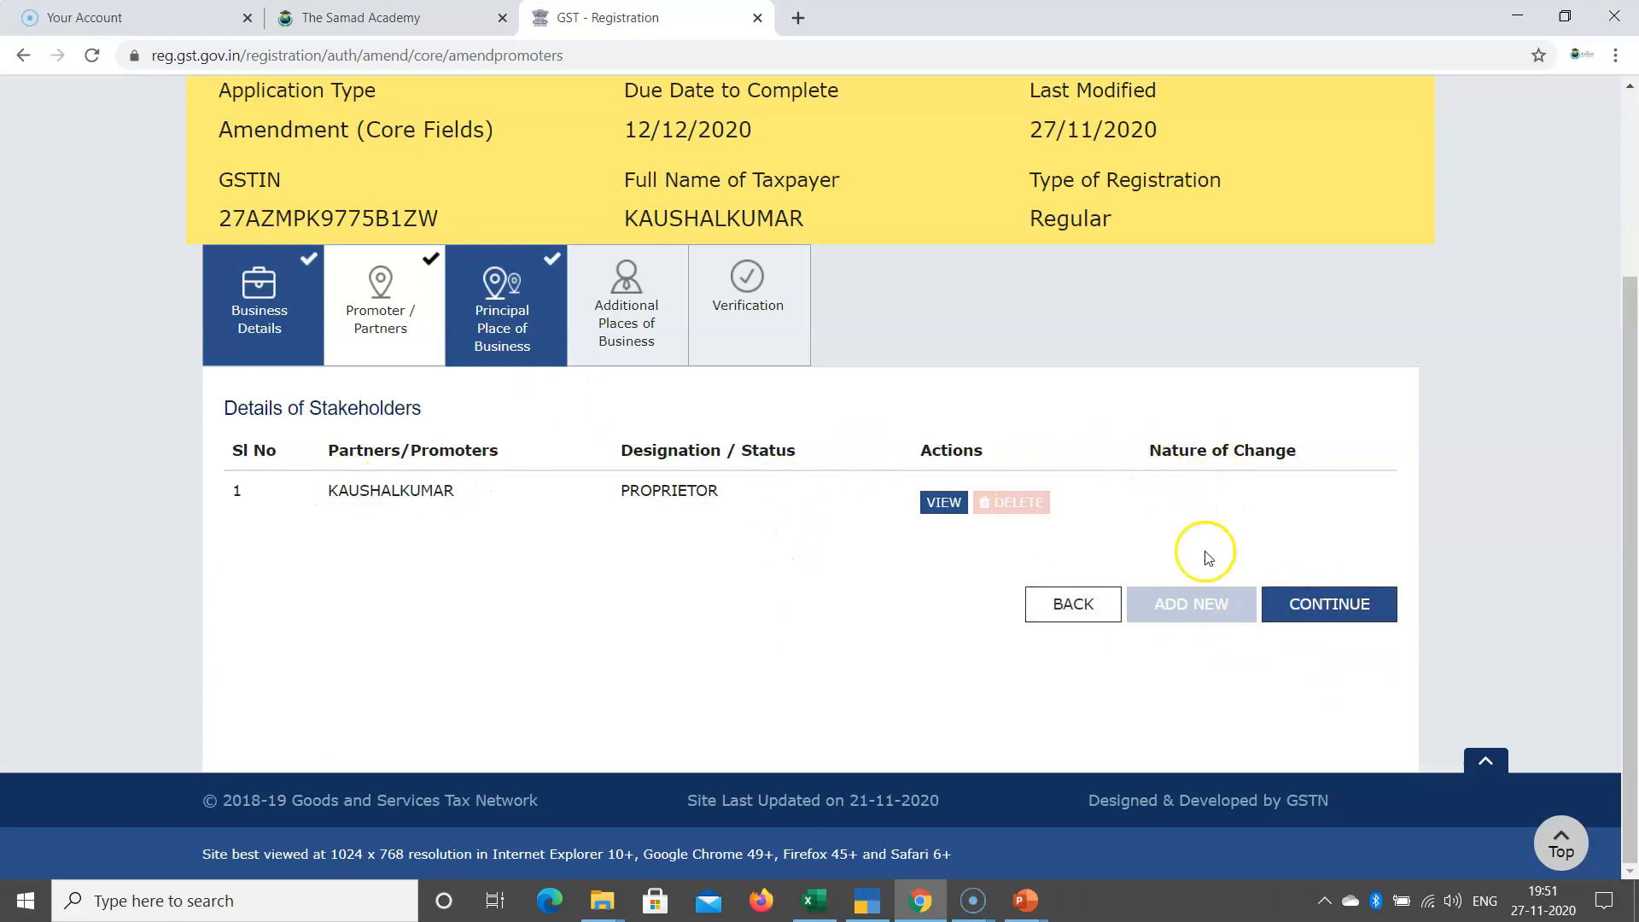
left_click(1337, 626)
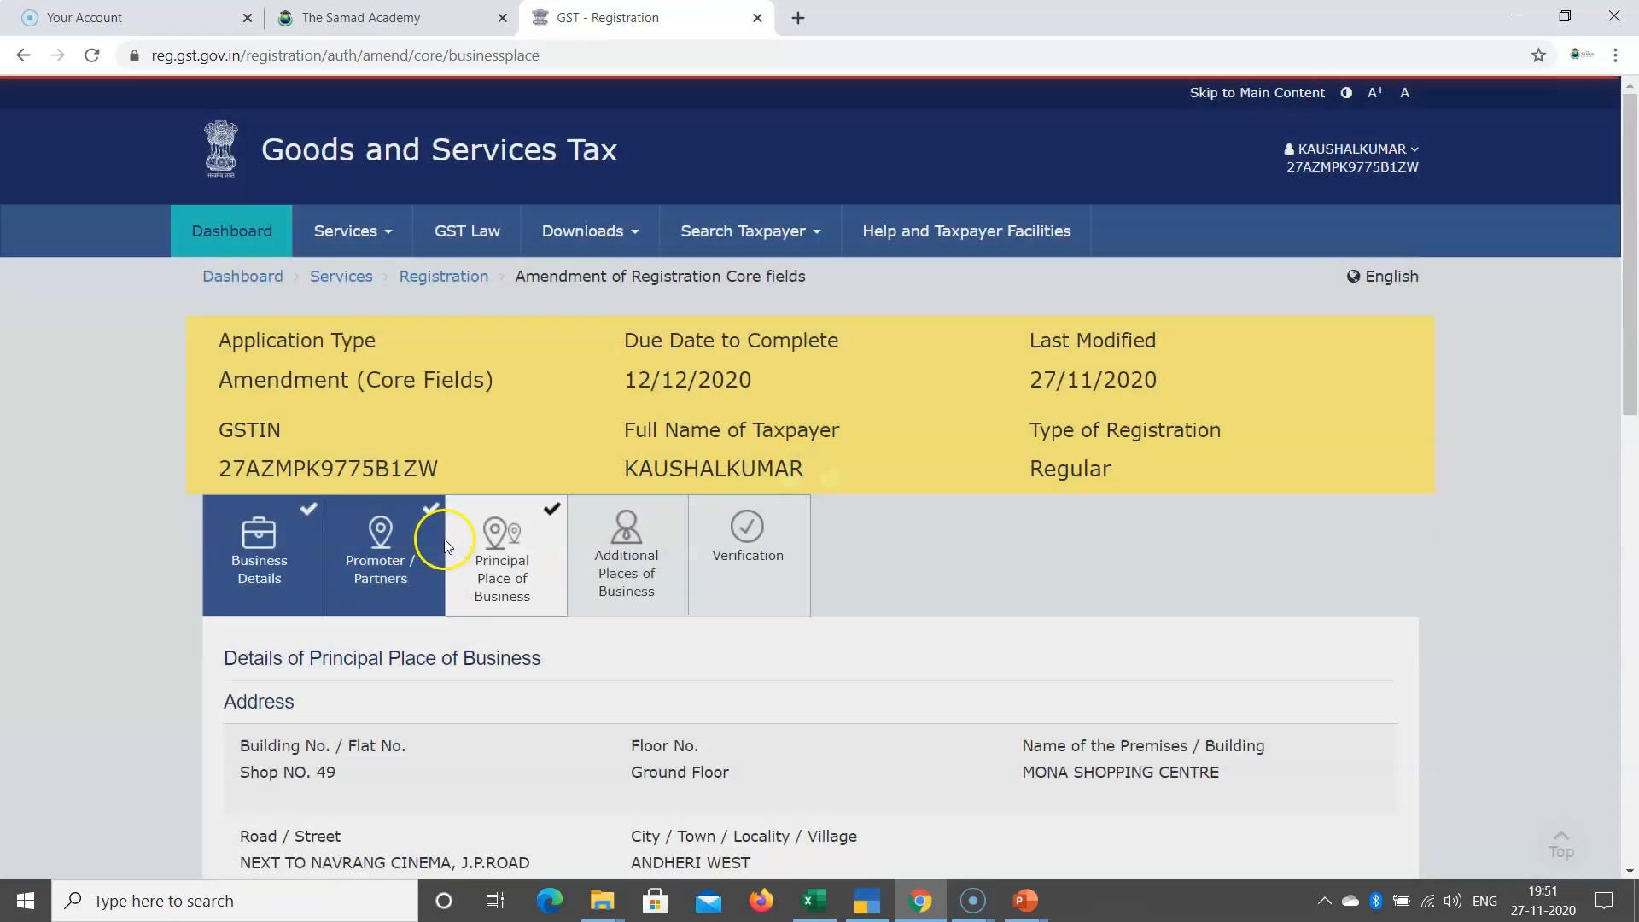
Review the principal place of business details and open them for editing
scroll(581, 572, "down", 8)
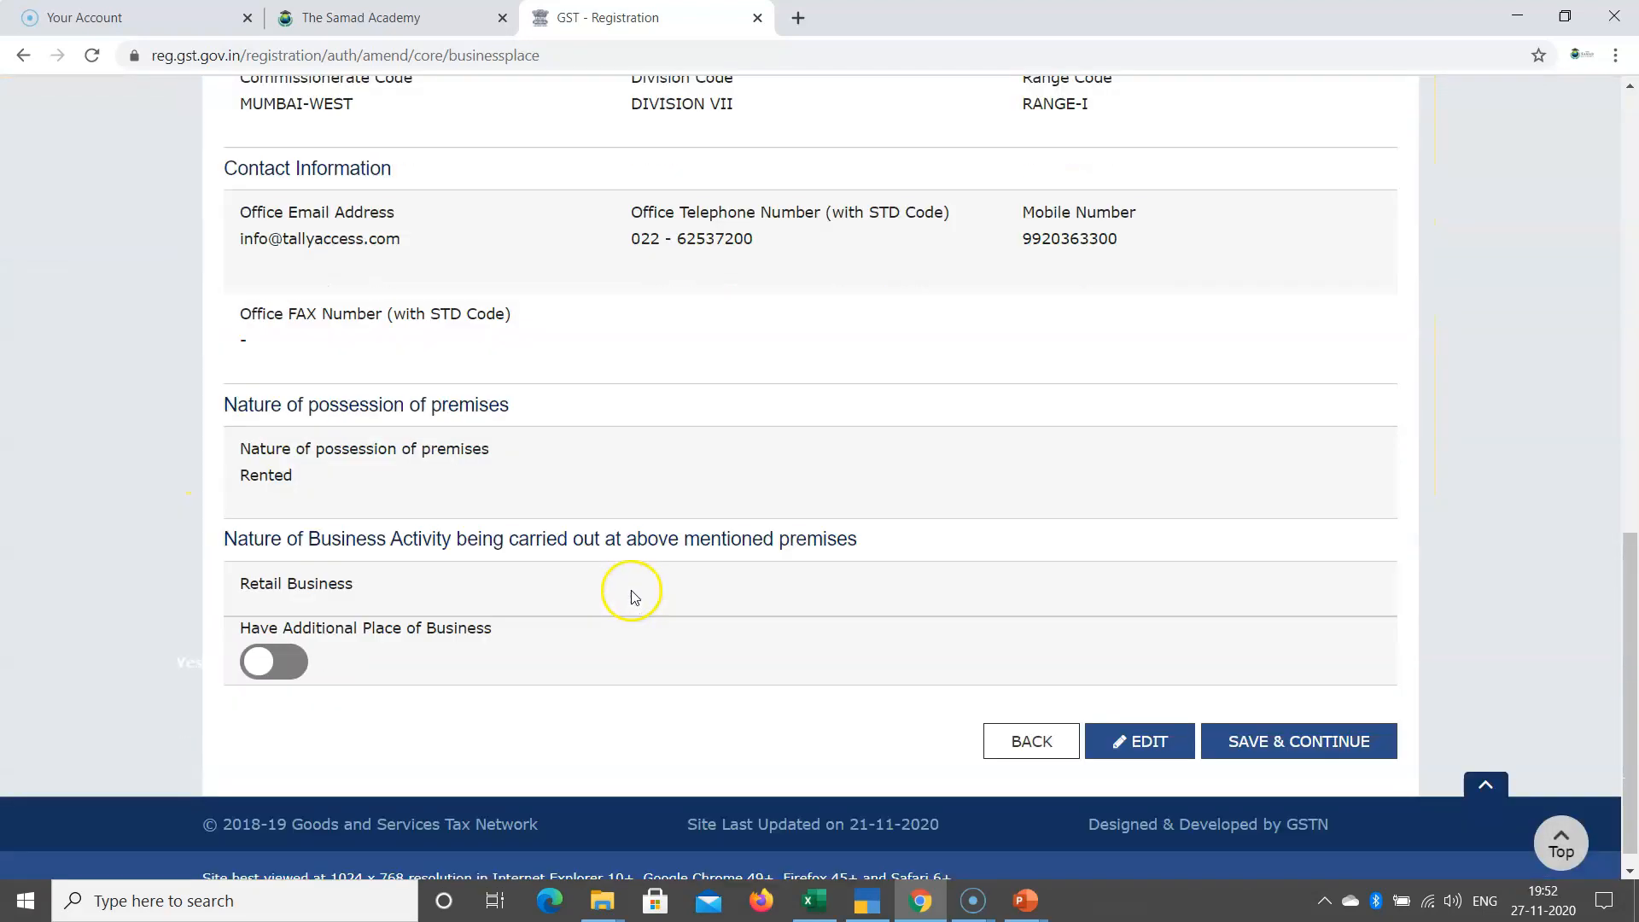
scroll(388, 423, "up", 8)
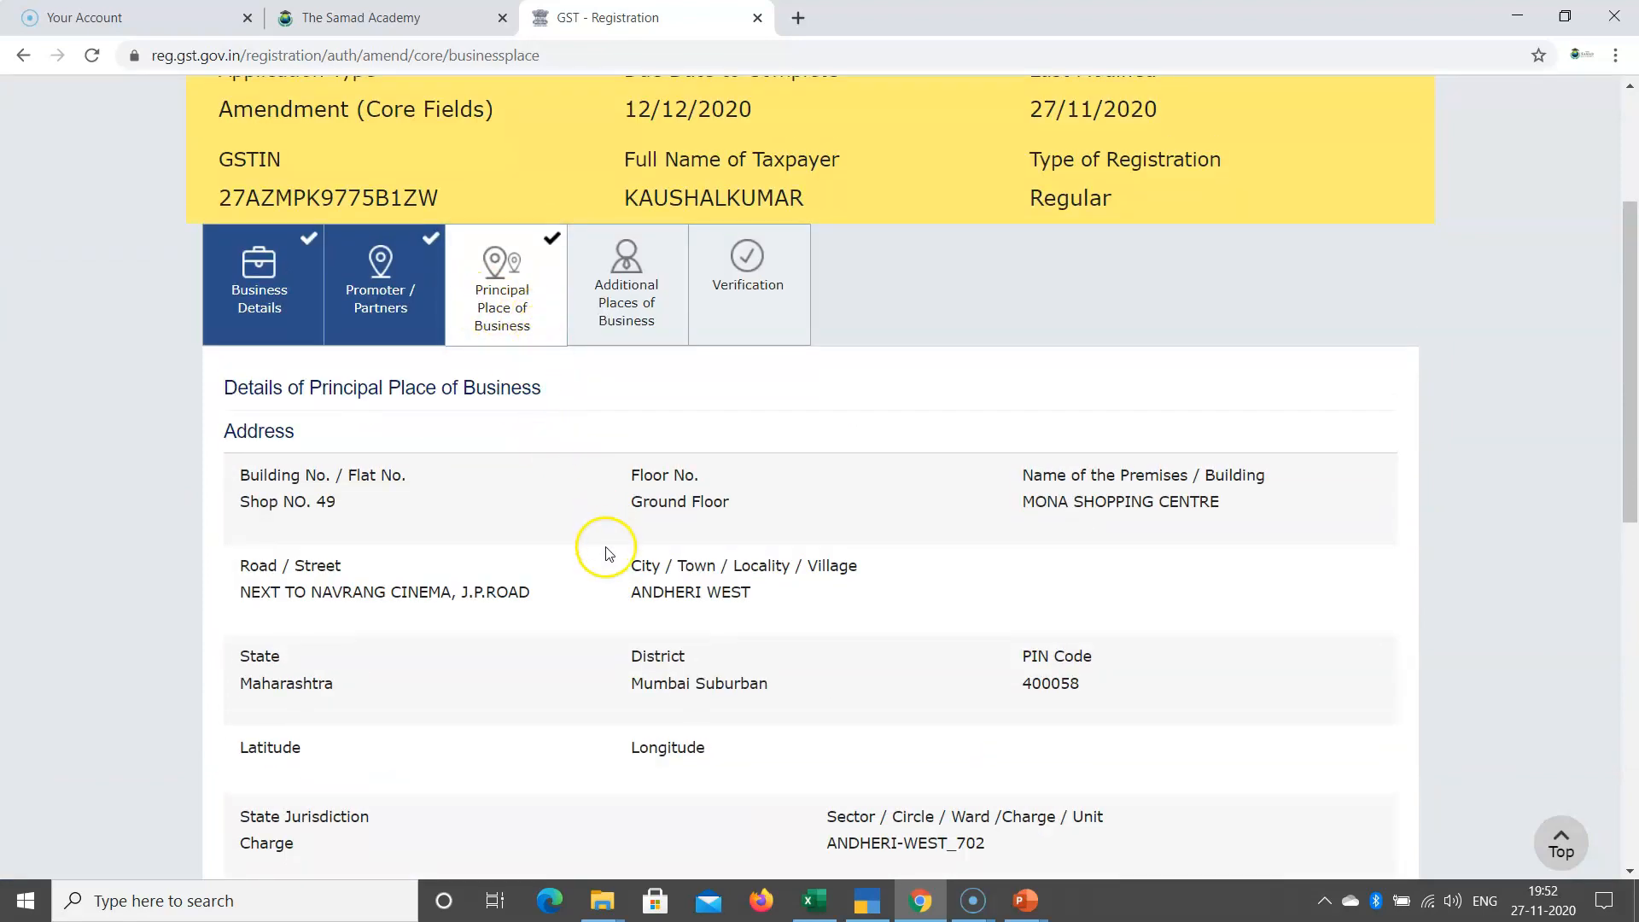
scroll(1170, 652, "down", 10)
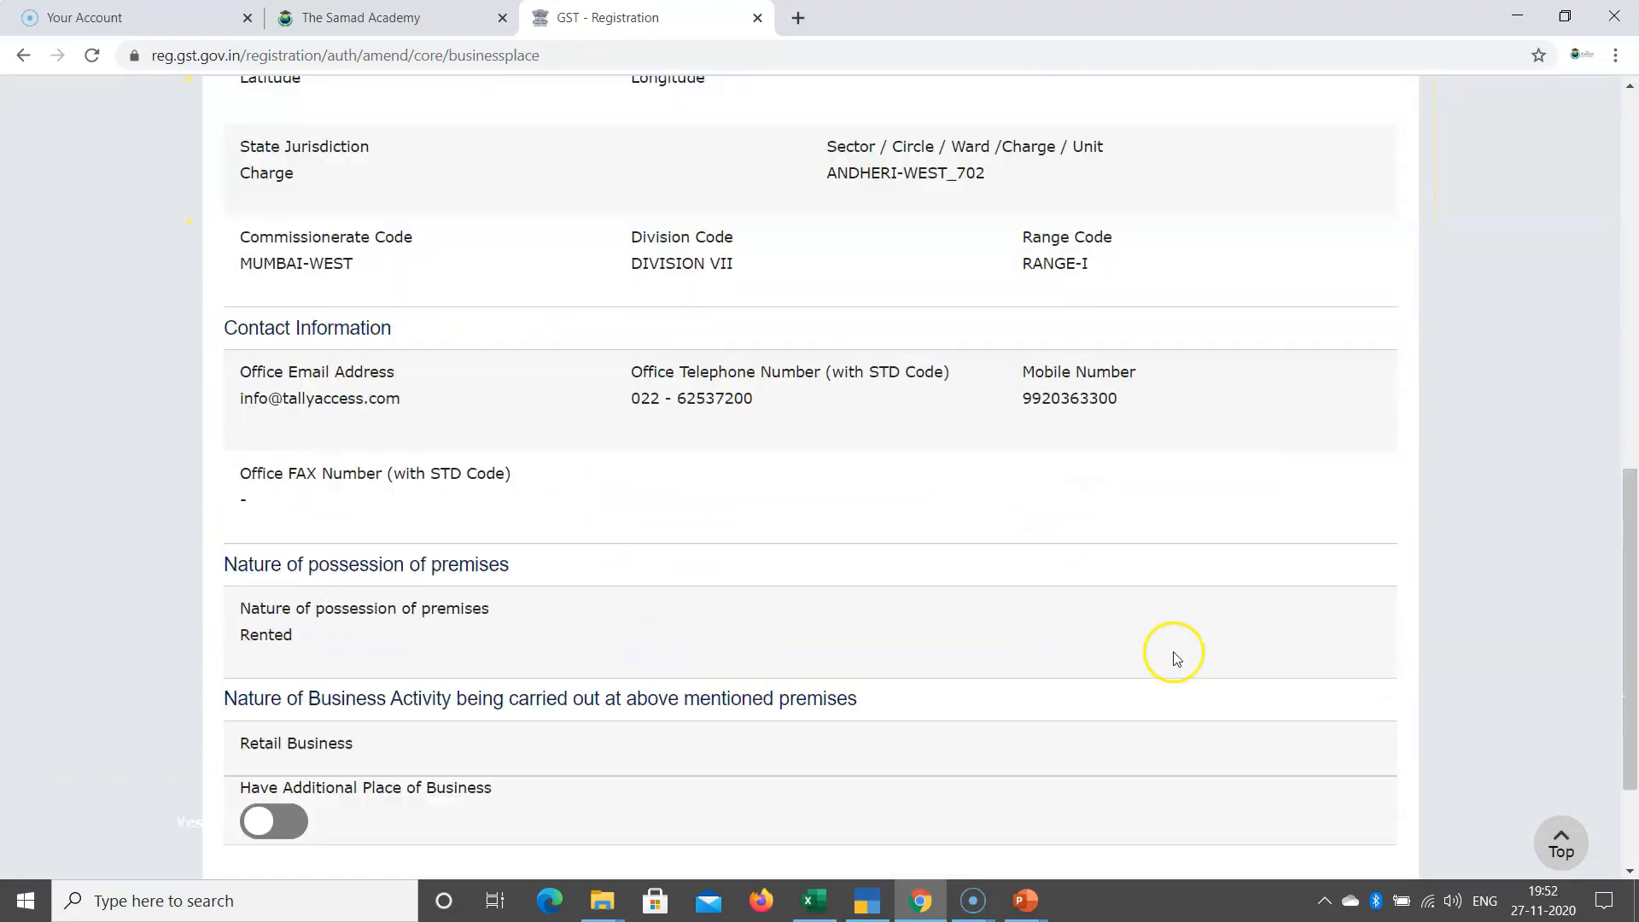
left_click(1136, 717)
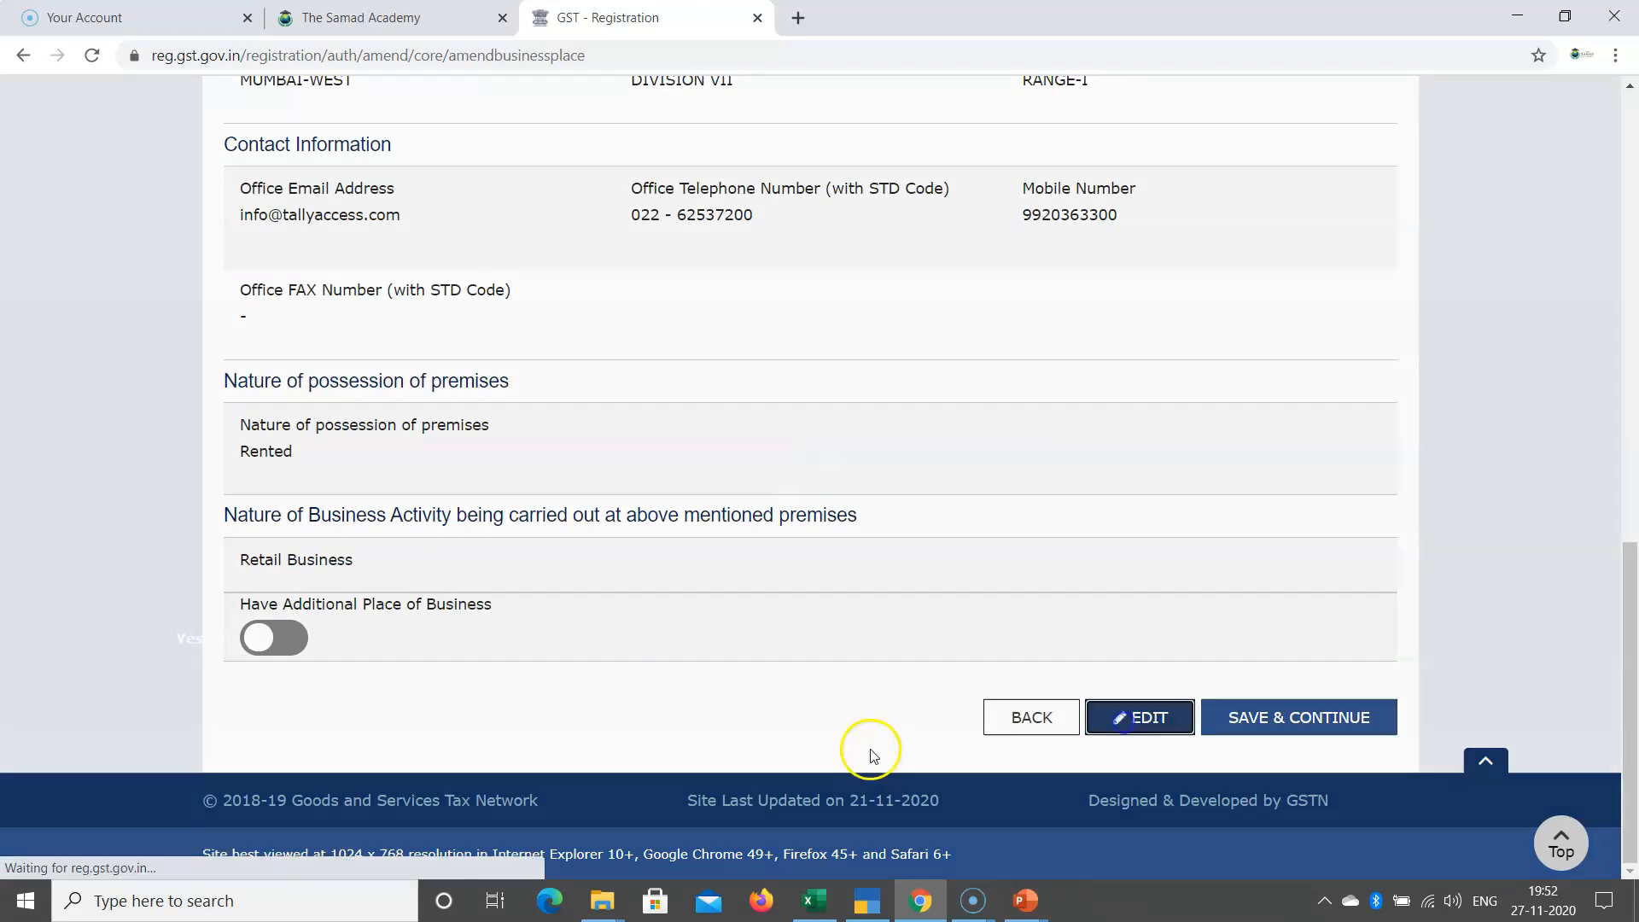
Examine the editable address fields, the business activity options, and the reasons and date of amendment fields
scroll(398, 603, "down", 4)
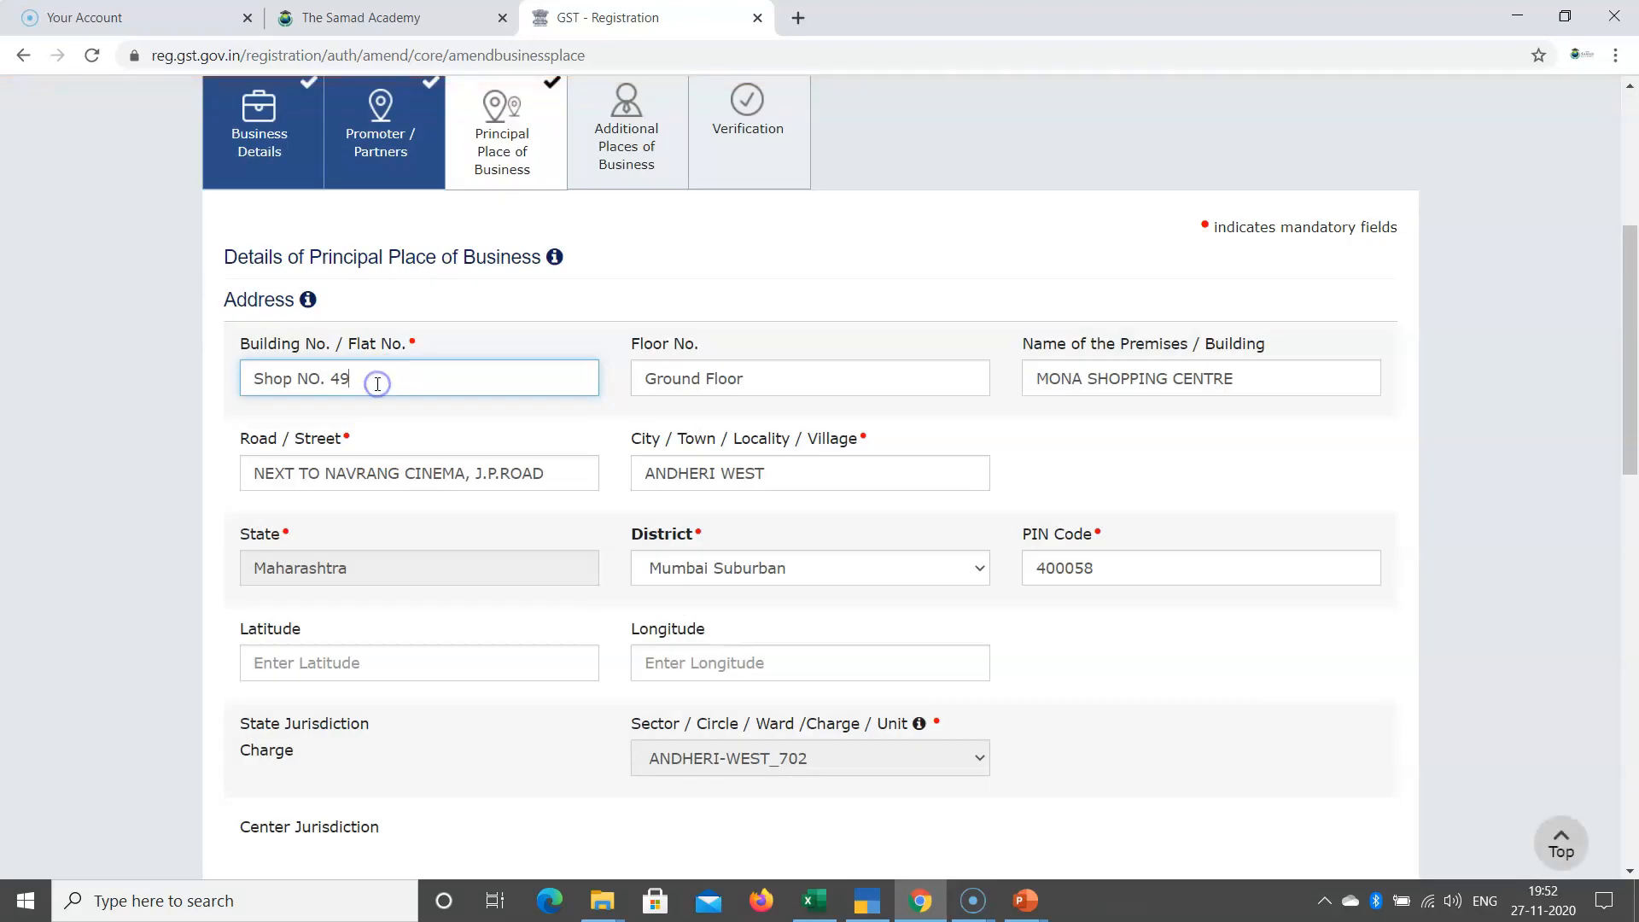
left_click_drag(363, 380, 227, 371)
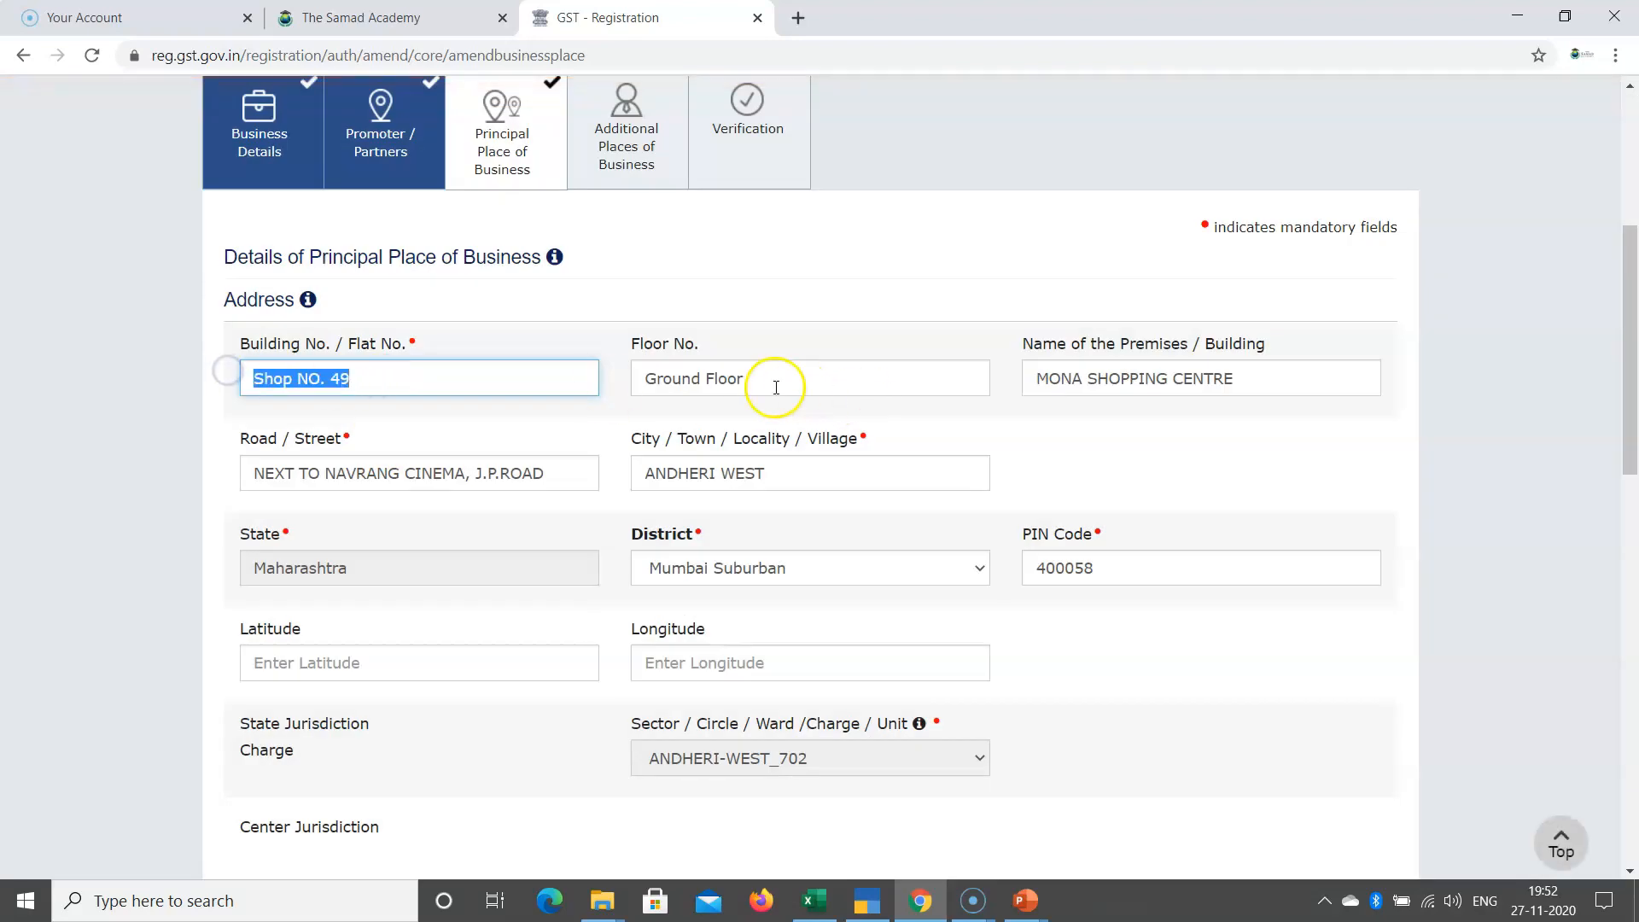
left_click_drag(776, 387, 586, 381)
scroll(1243, 504, "down", 3)
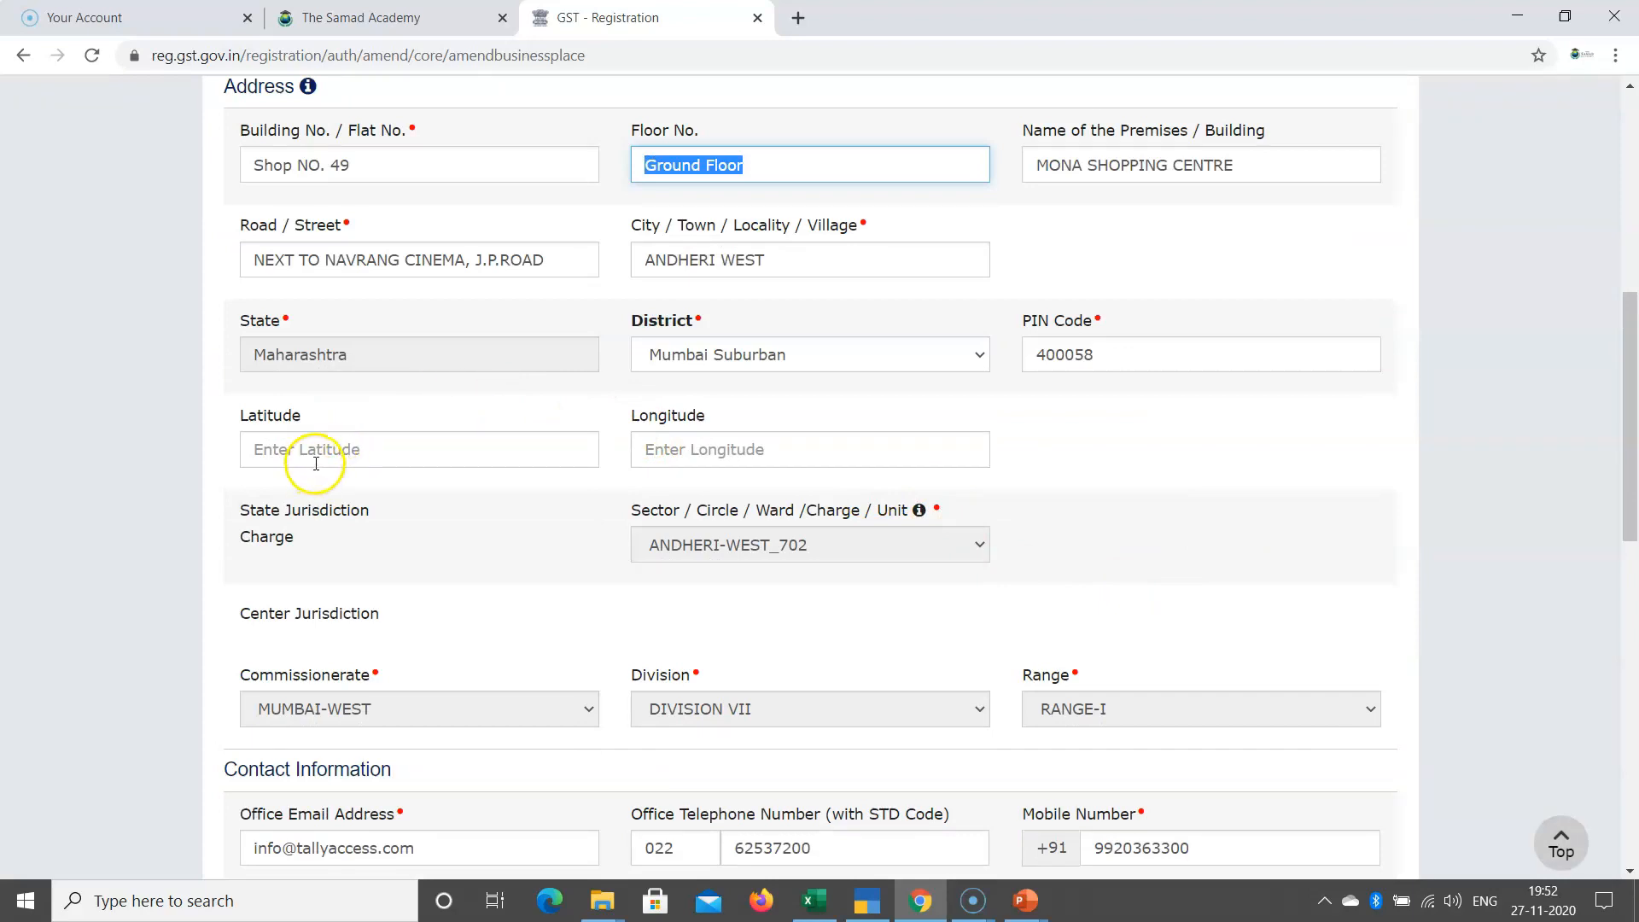
scroll(731, 437, "up", 1)
scroll(1195, 760, "down", 15)
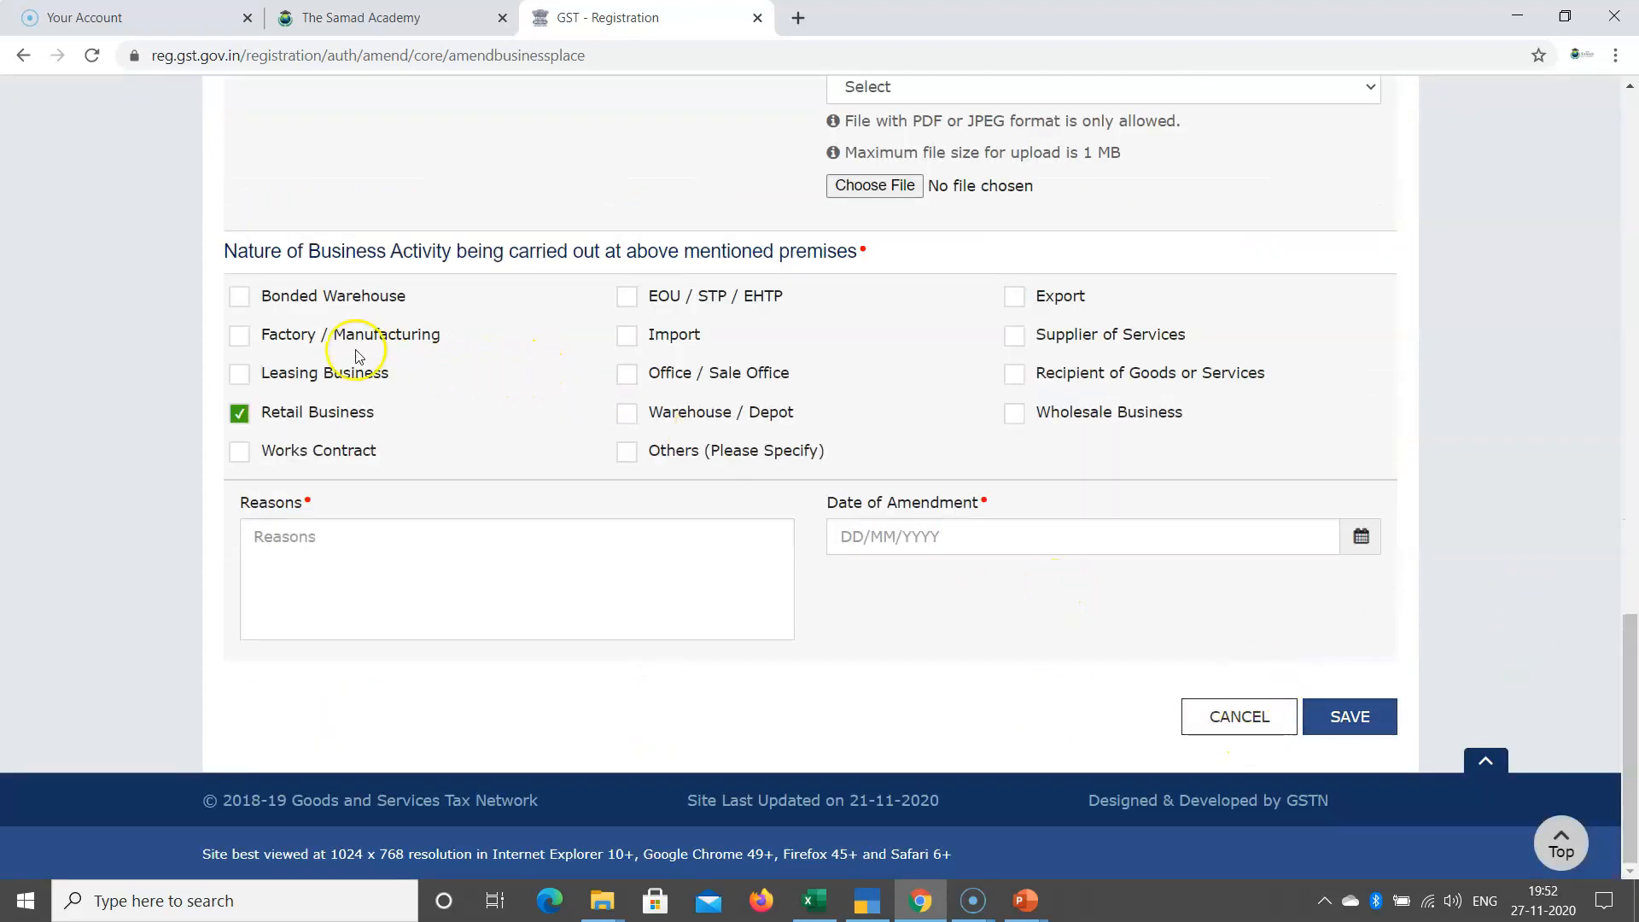
left_click_drag(263, 256, 517, 251)
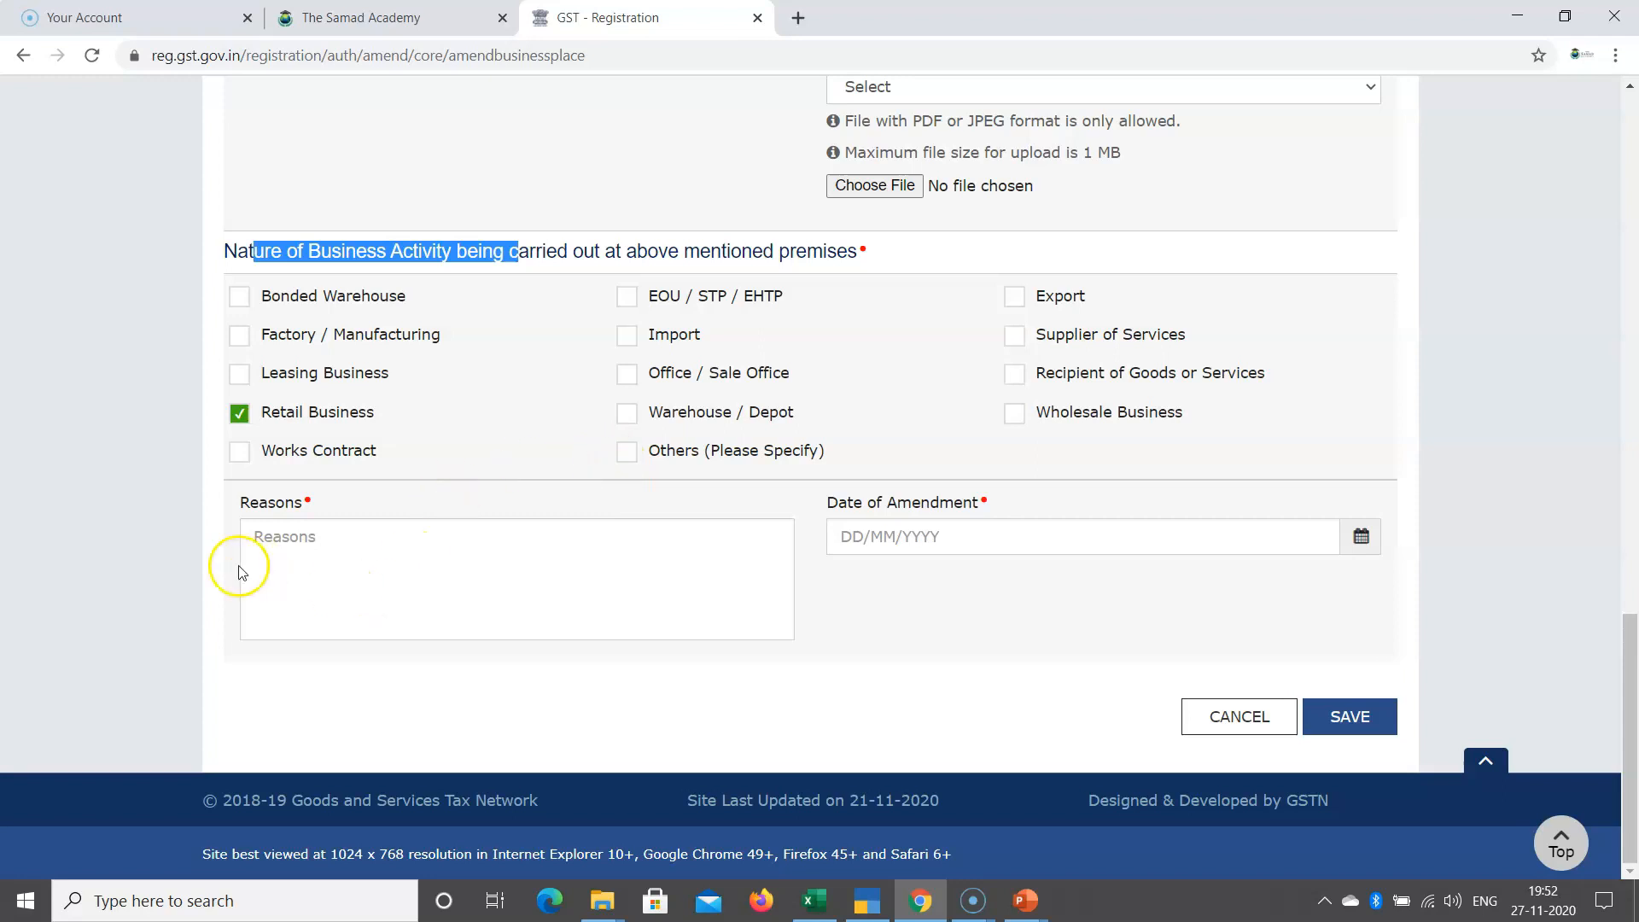
left_click(308, 546)
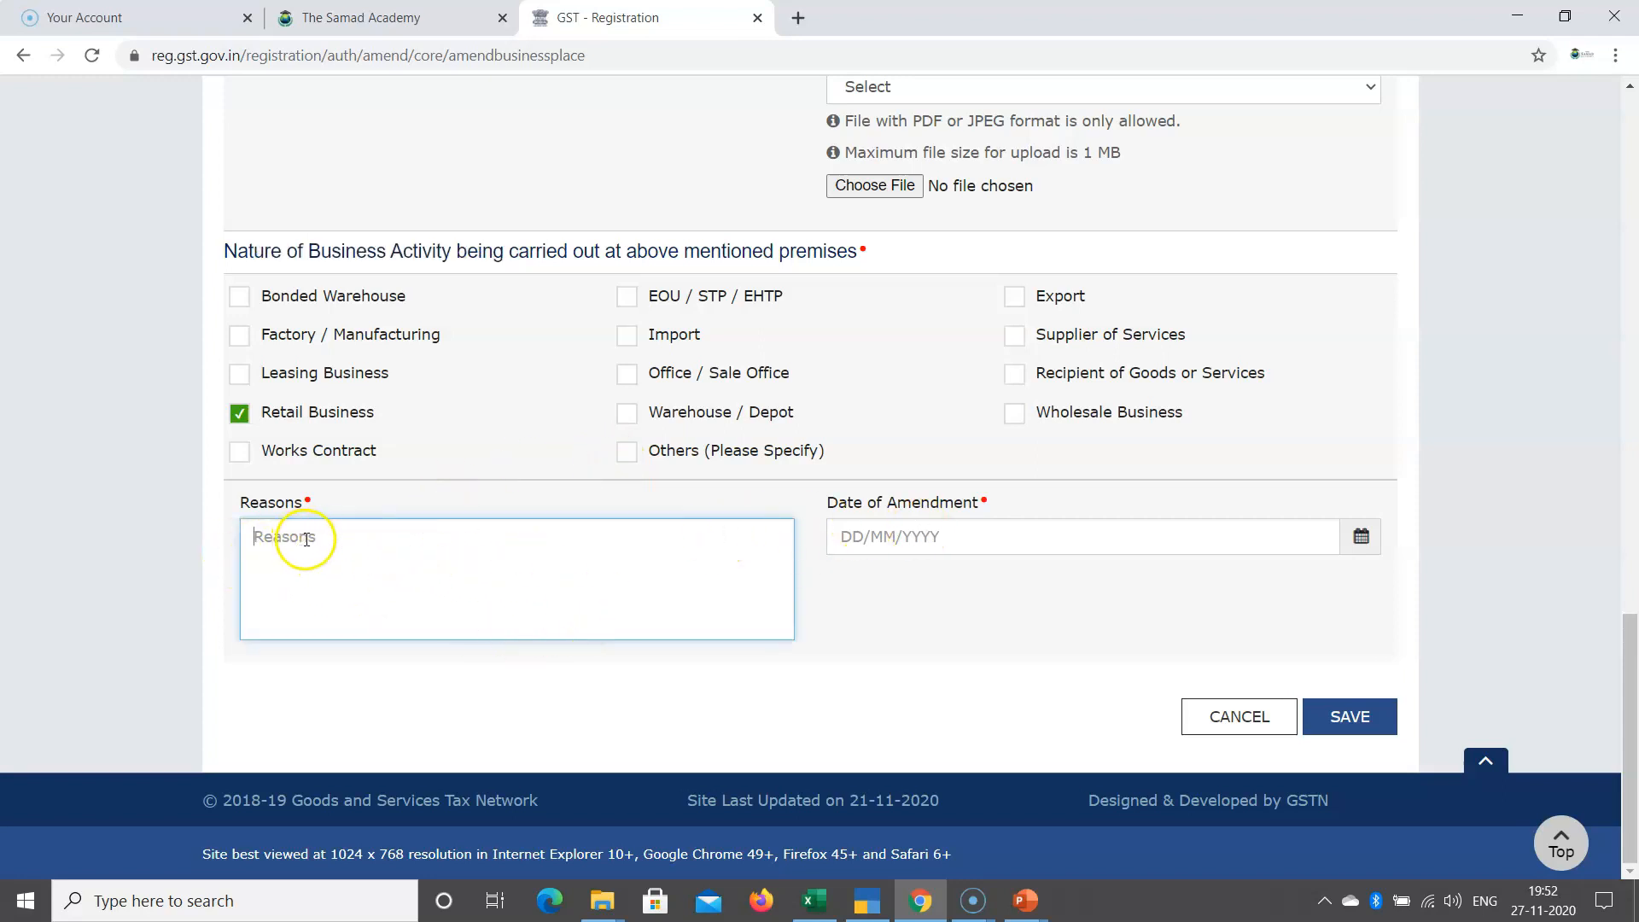
Open the Additional Places of Business section and read the instructions for adding additional places
scroll(1110, 640, "up", 15)
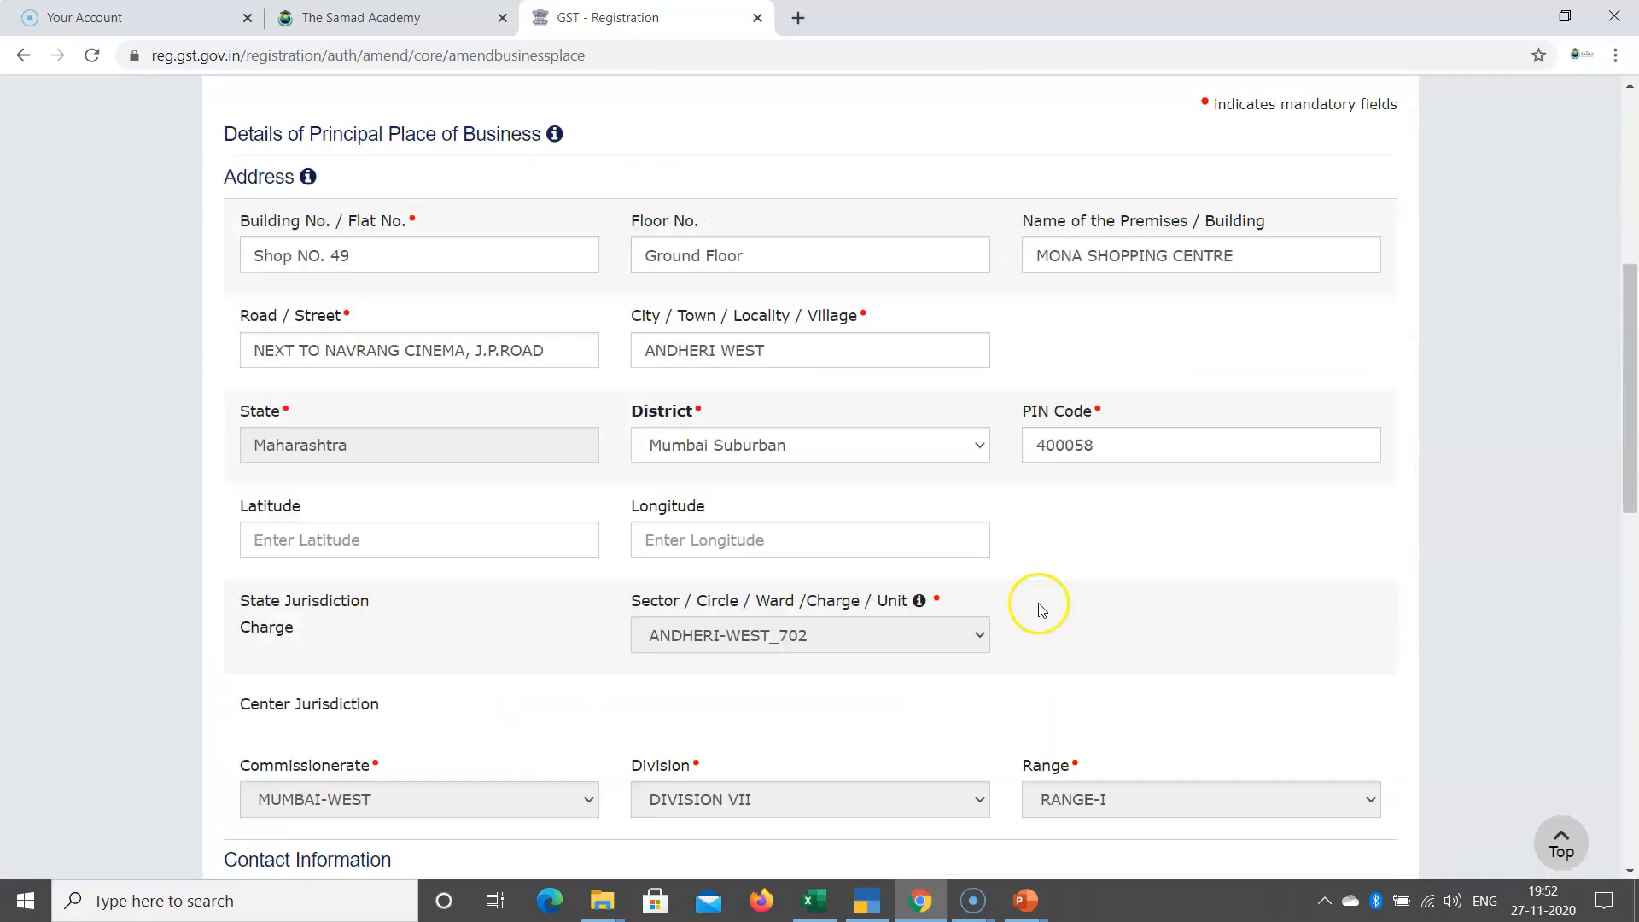
left_click(628, 373)
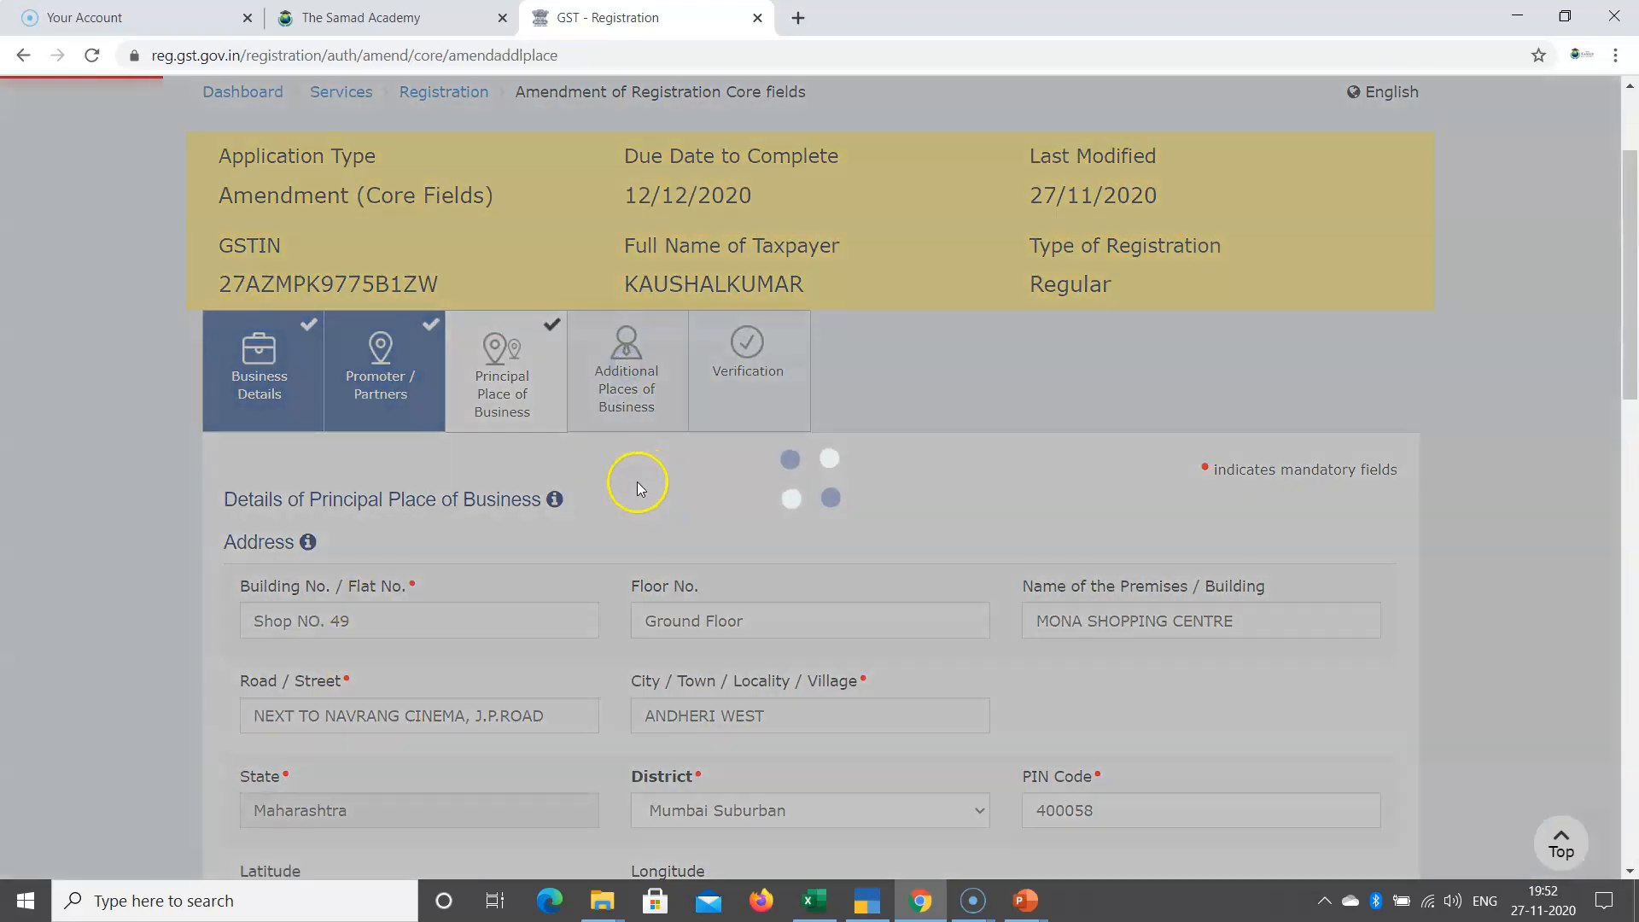
scroll(681, 645, "down", 3)
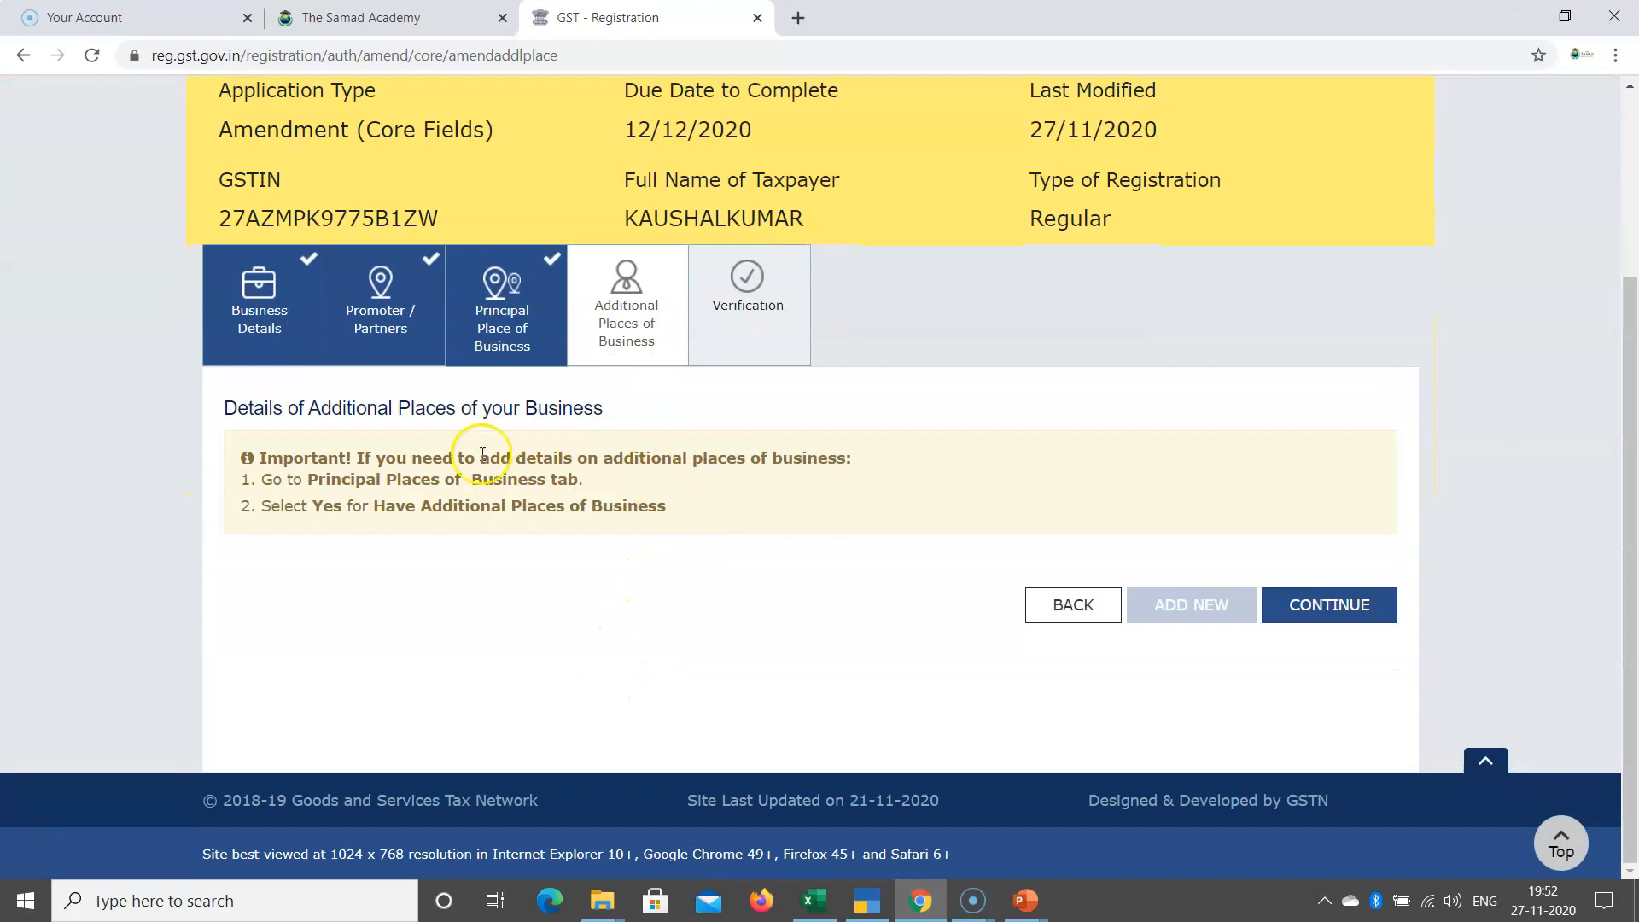
left_click_drag(263, 461, 688, 571)
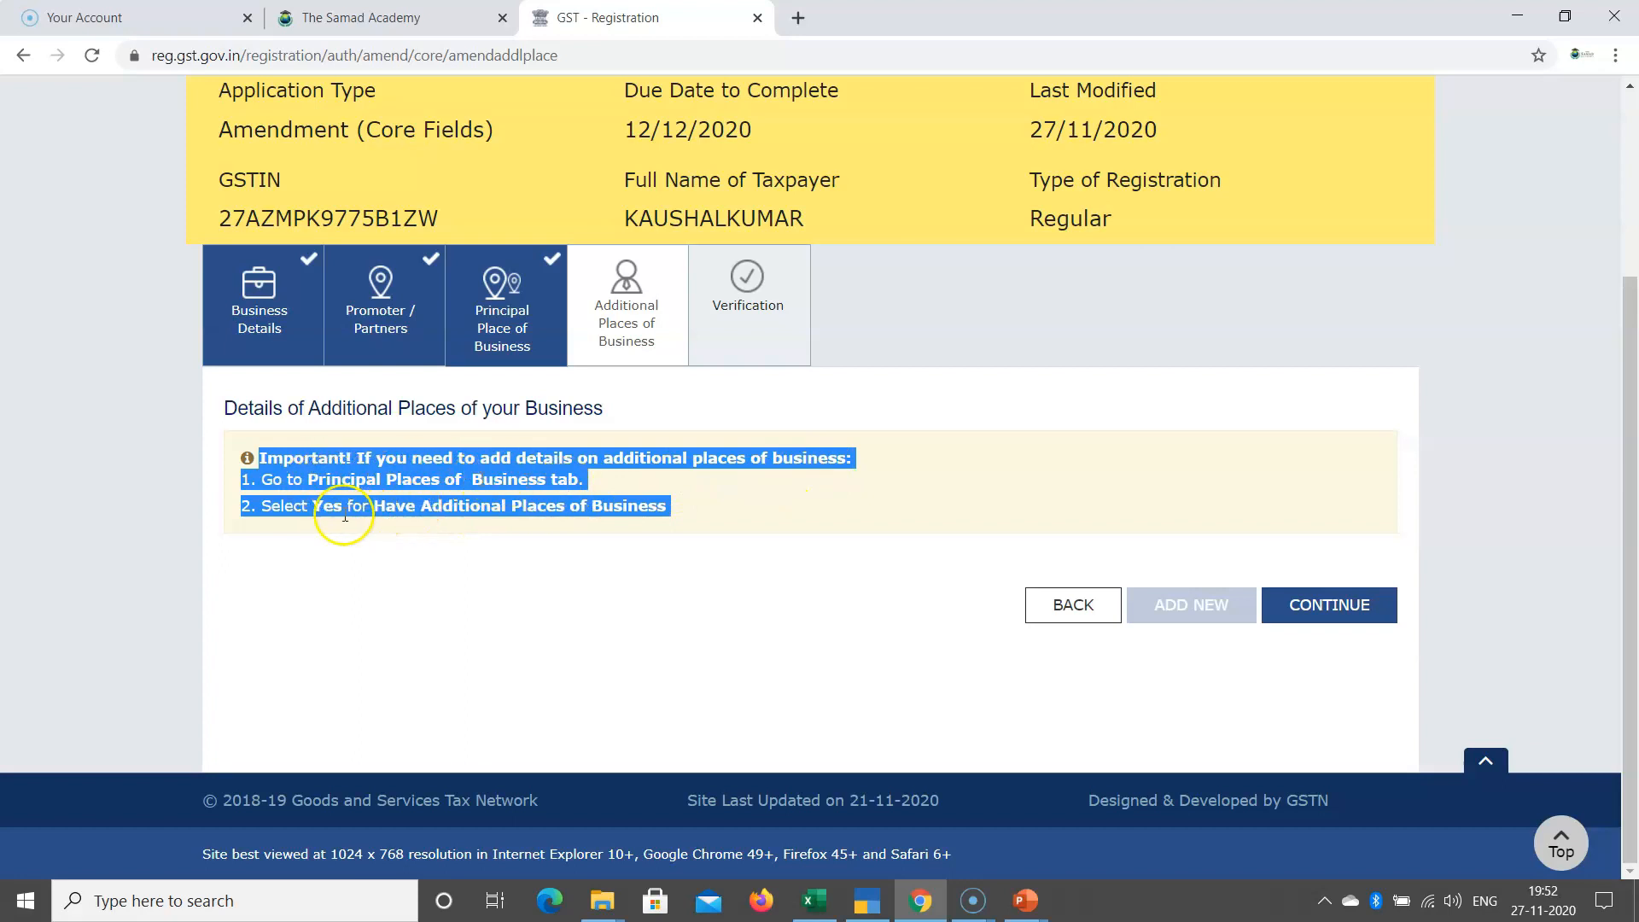
scroll(845, 687, "up", 3)
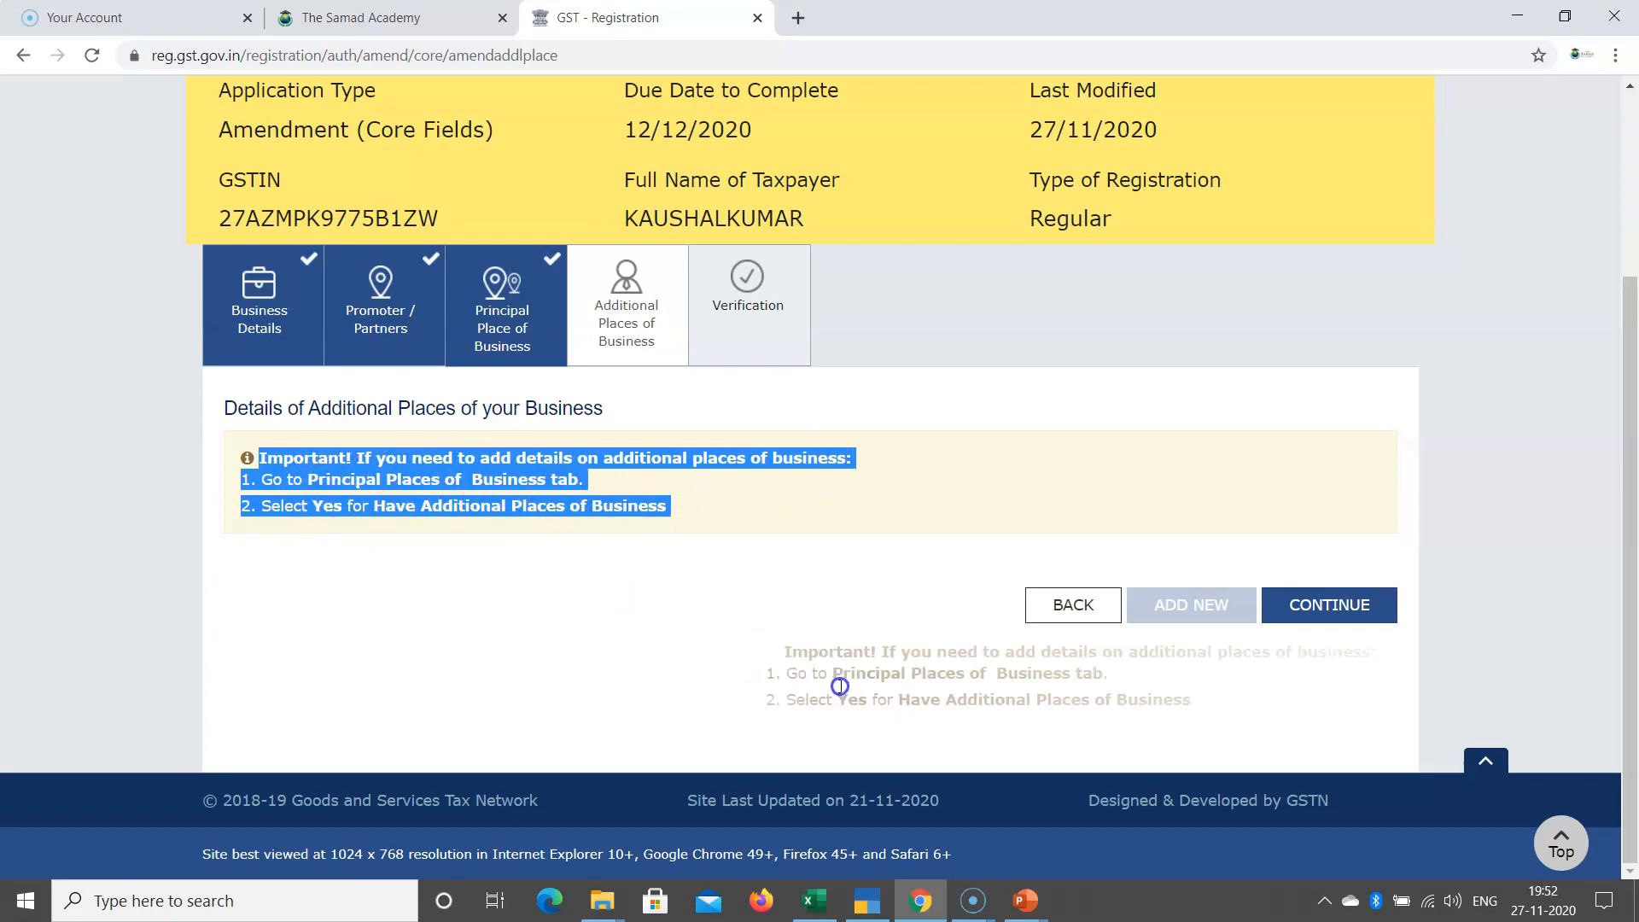
Set Have Additional Place of Business to Yes in the Principal Place of Business section and check the Additional Places of Business section
left_click(502, 573)
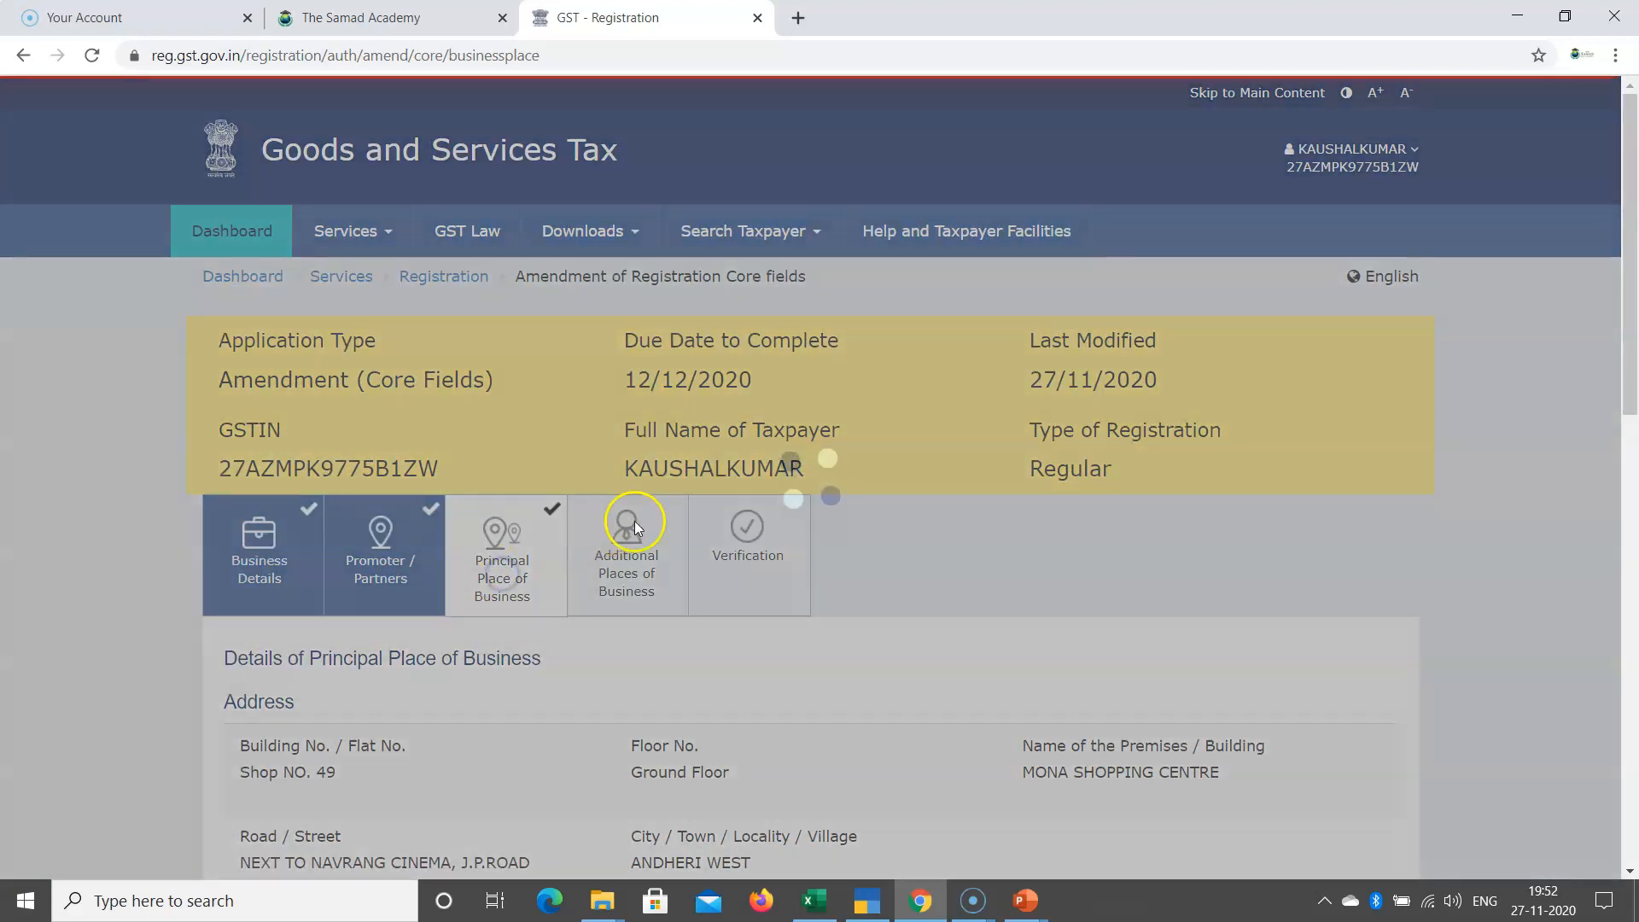
scroll(691, 570, "down", 1)
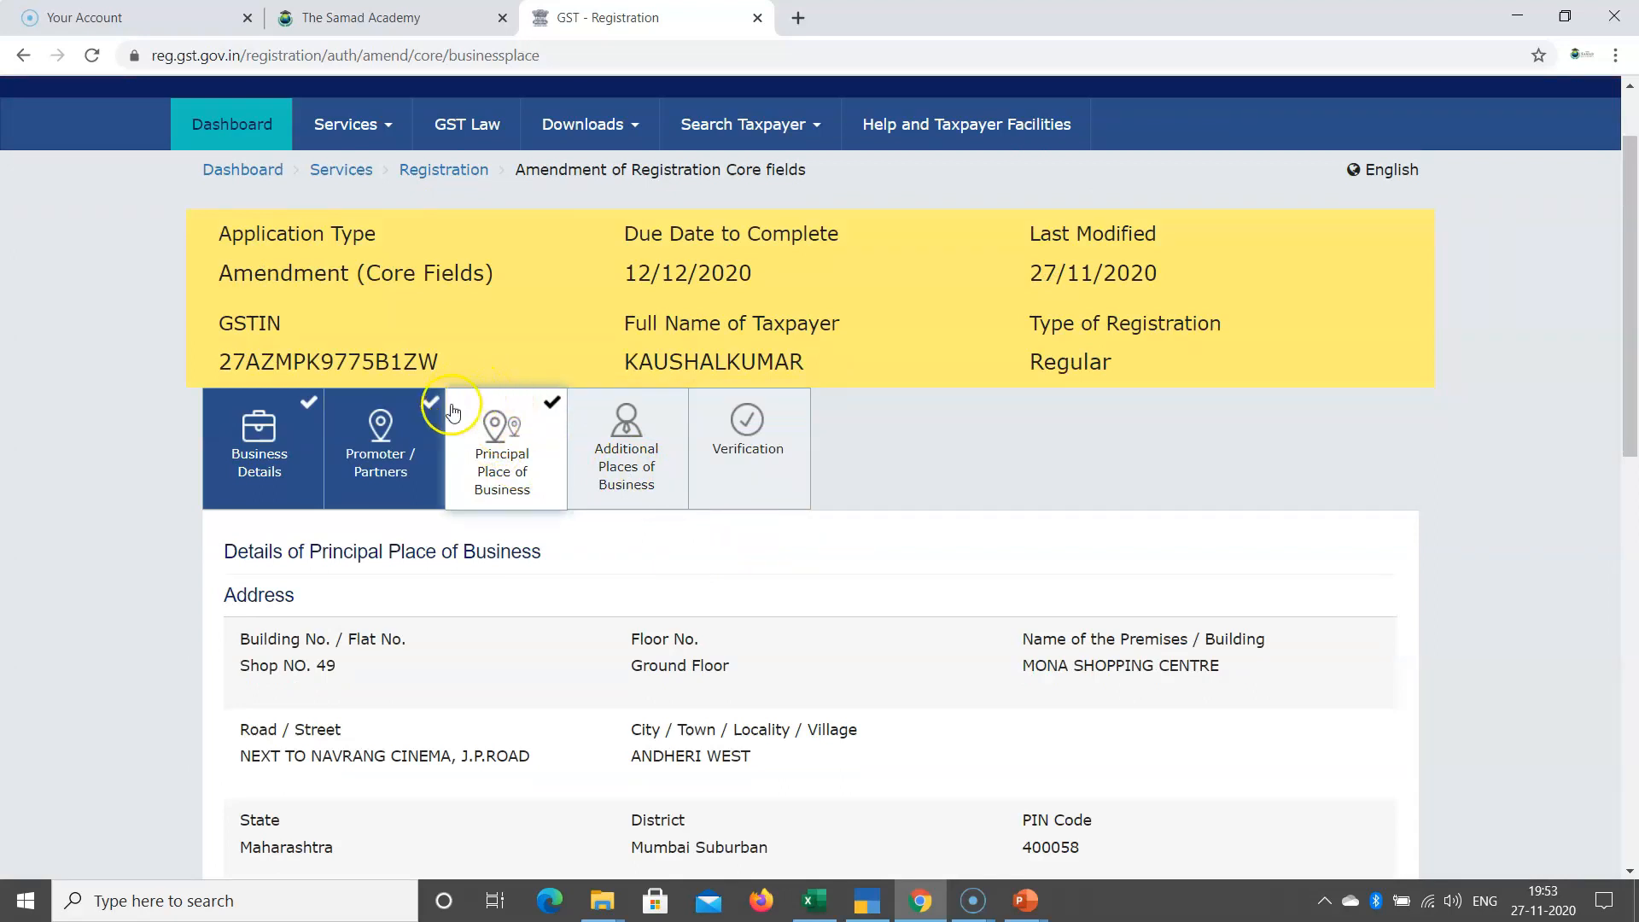
scroll(530, 505, "down", 1)
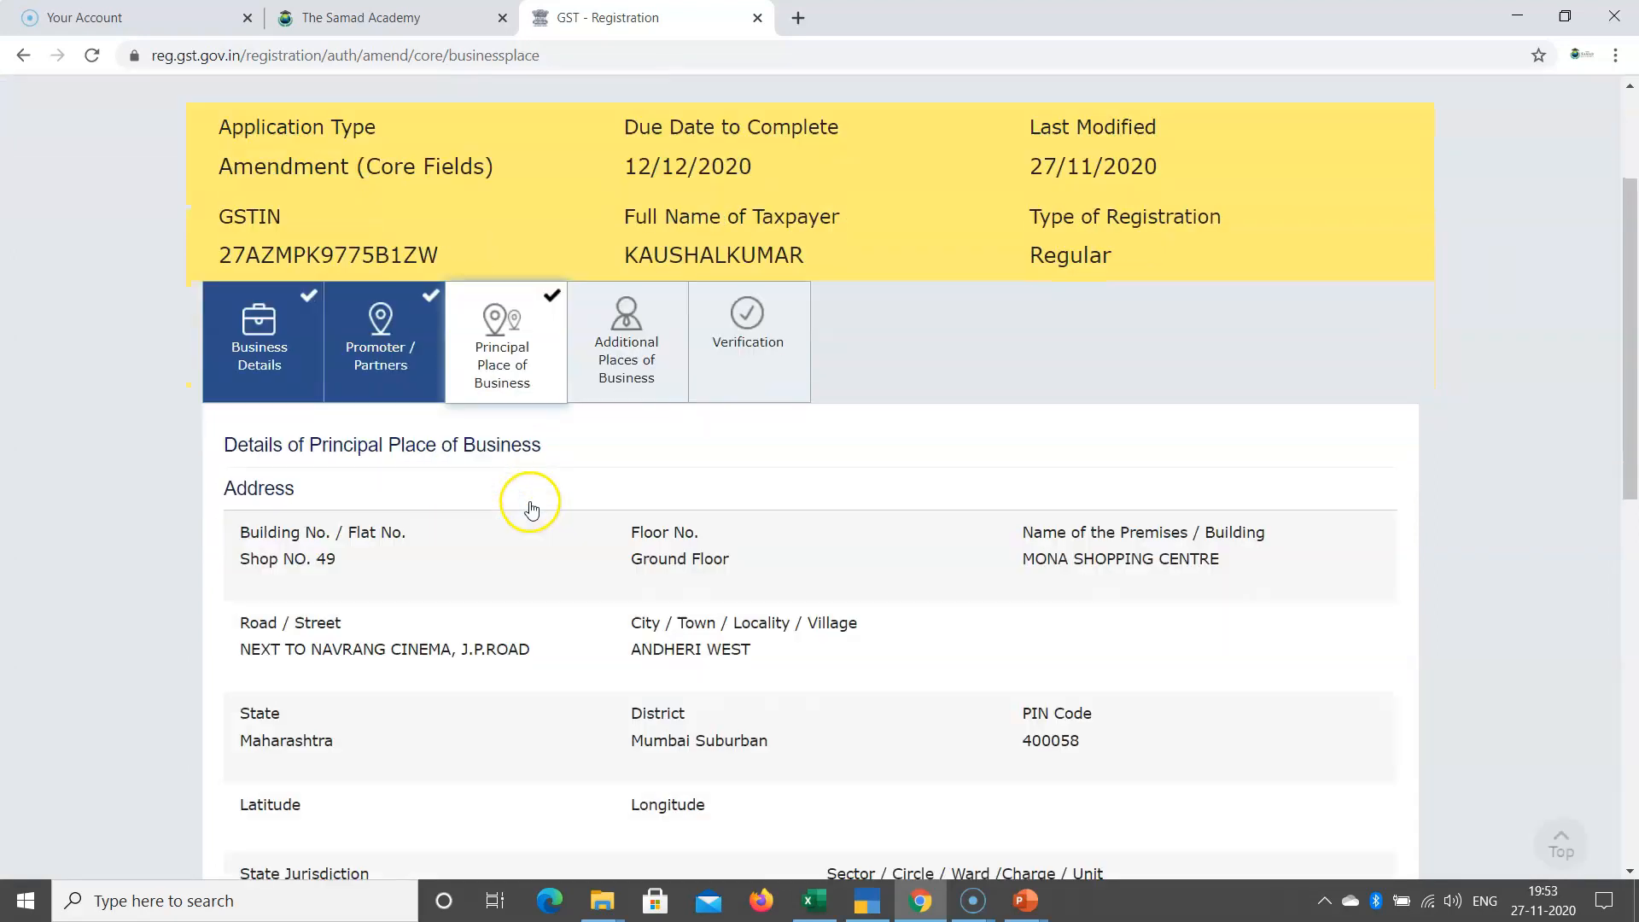
scroll(512, 403, "down", 9)
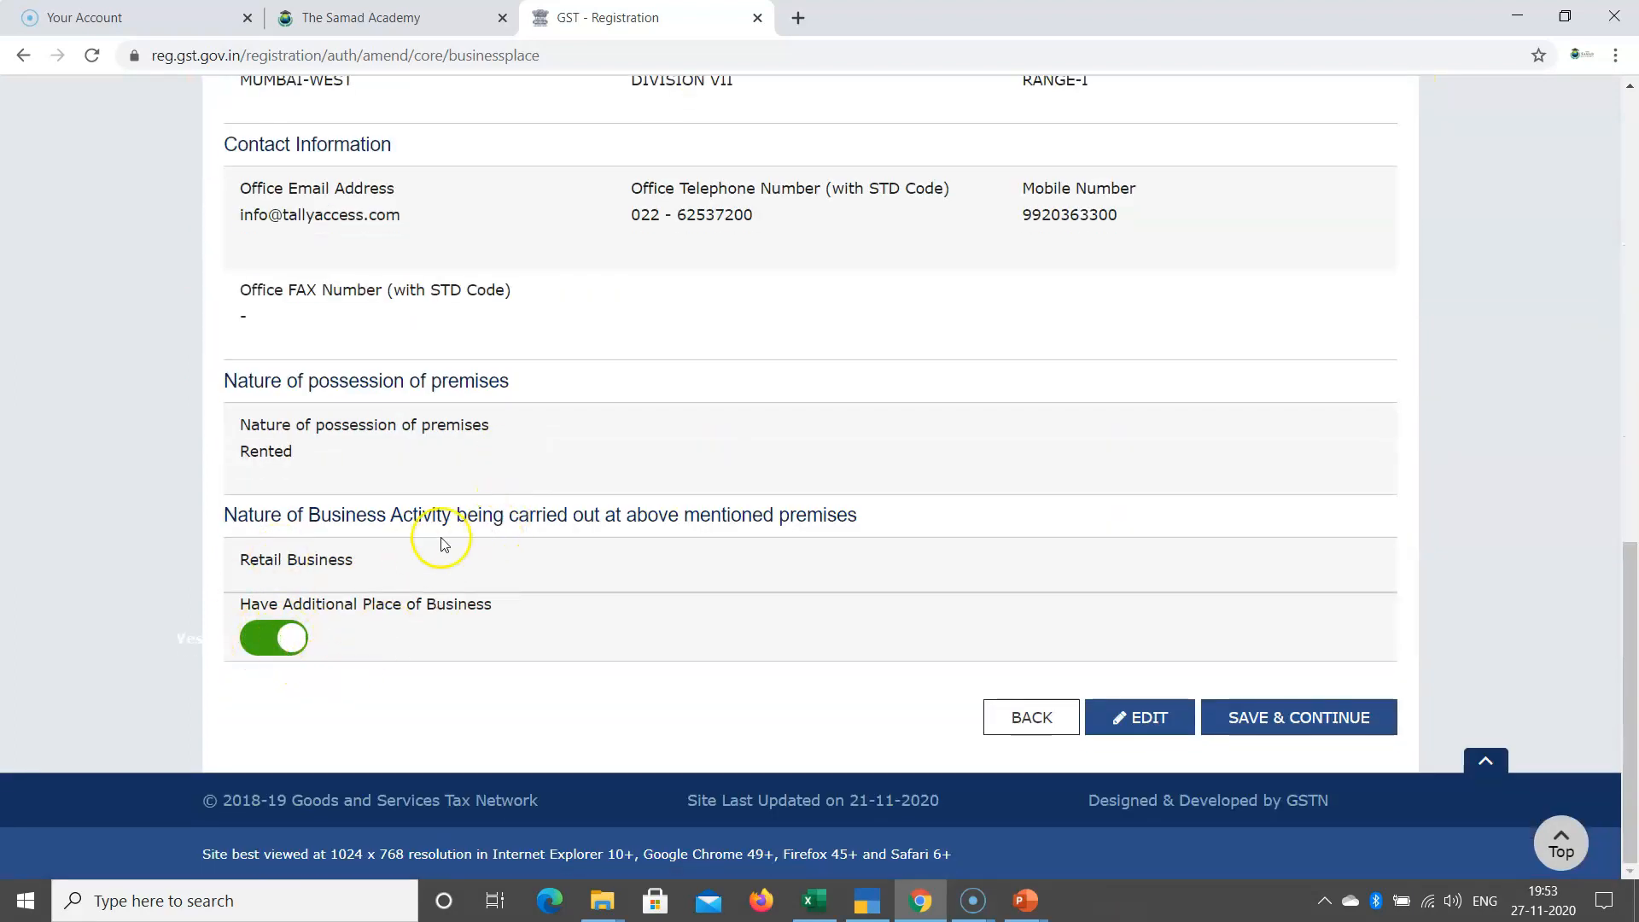
scroll(640, 402, "up", 10)
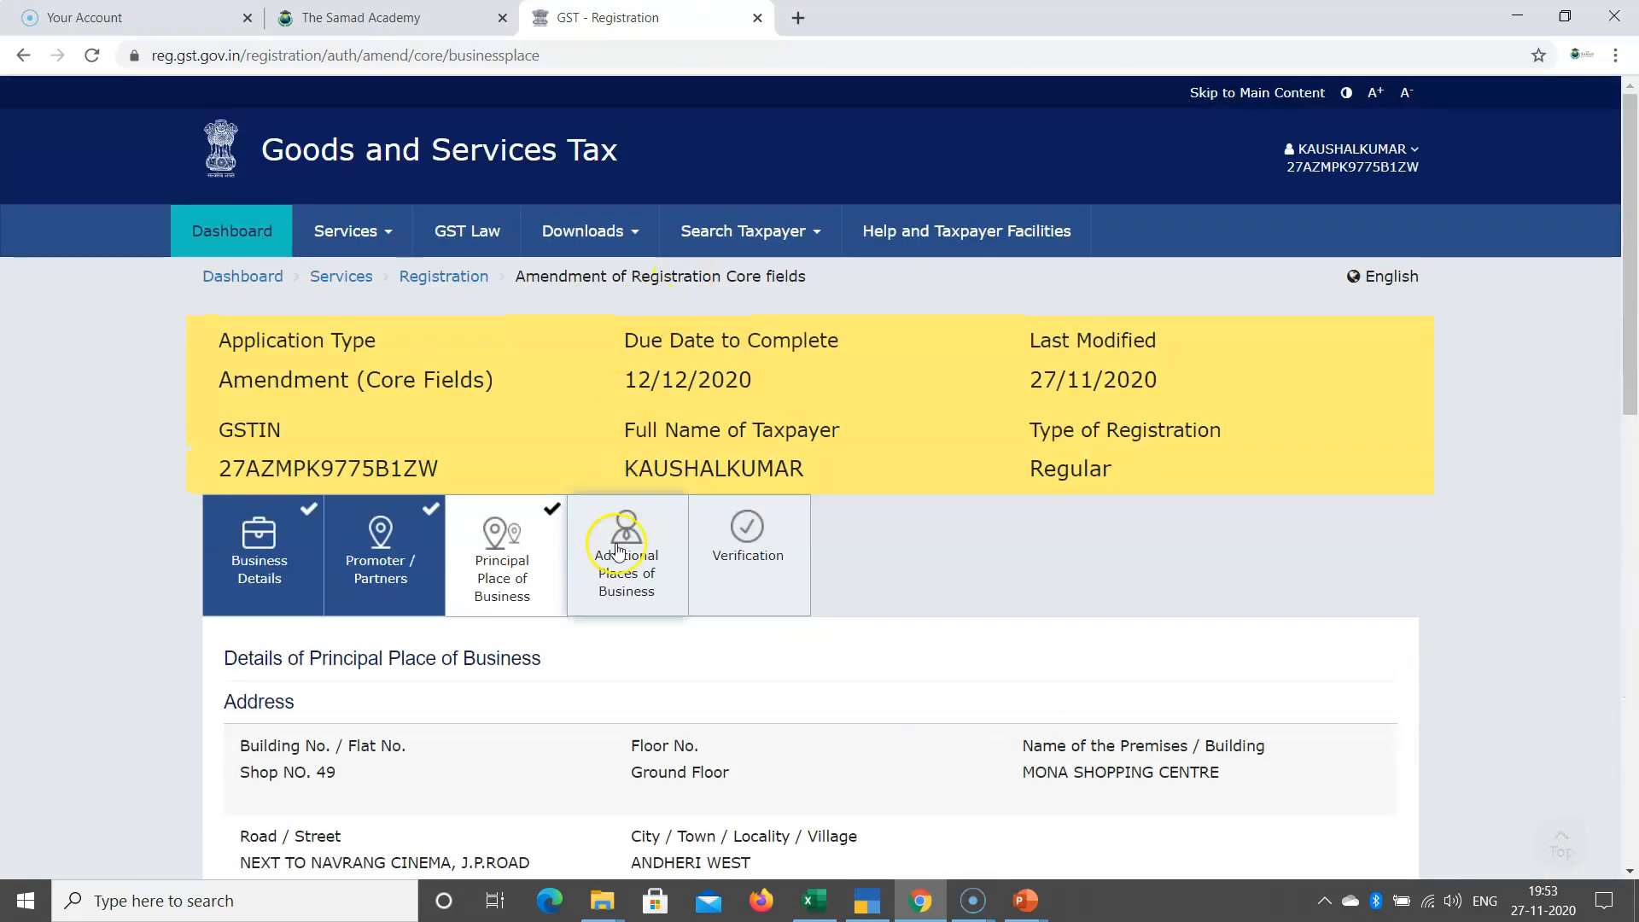
left_click(619, 549)
scroll(654, 613, "down", 3)
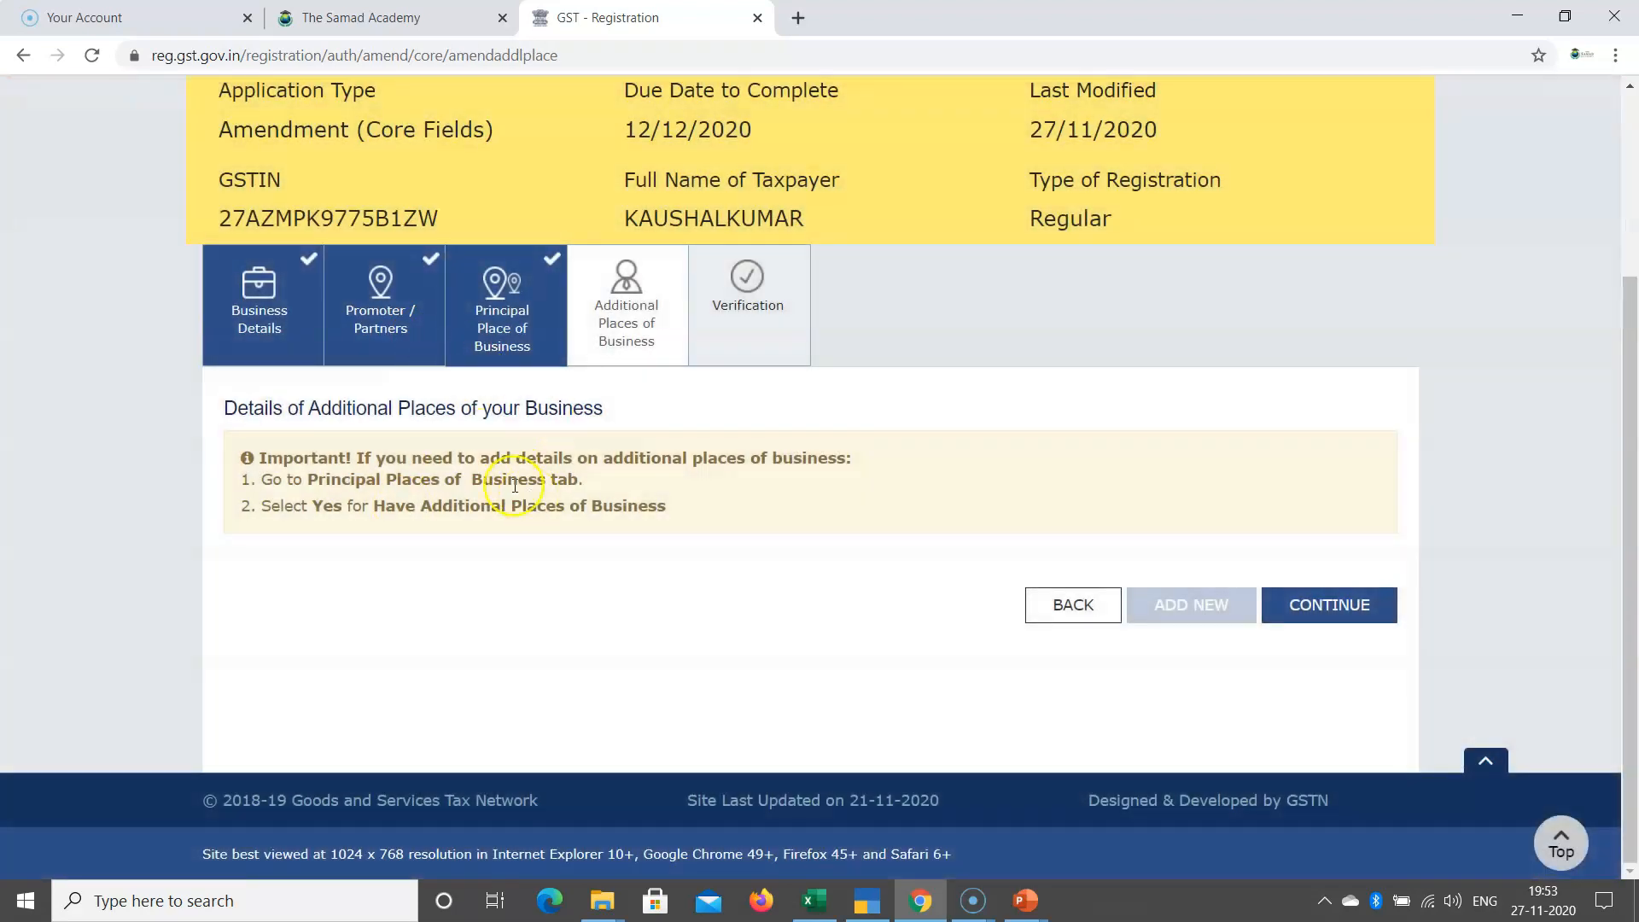
Return to the Principal Place of Business section, save it and continue to Additional Places of Business
left_click(504, 316)
scroll(1020, 543, "down", 10)
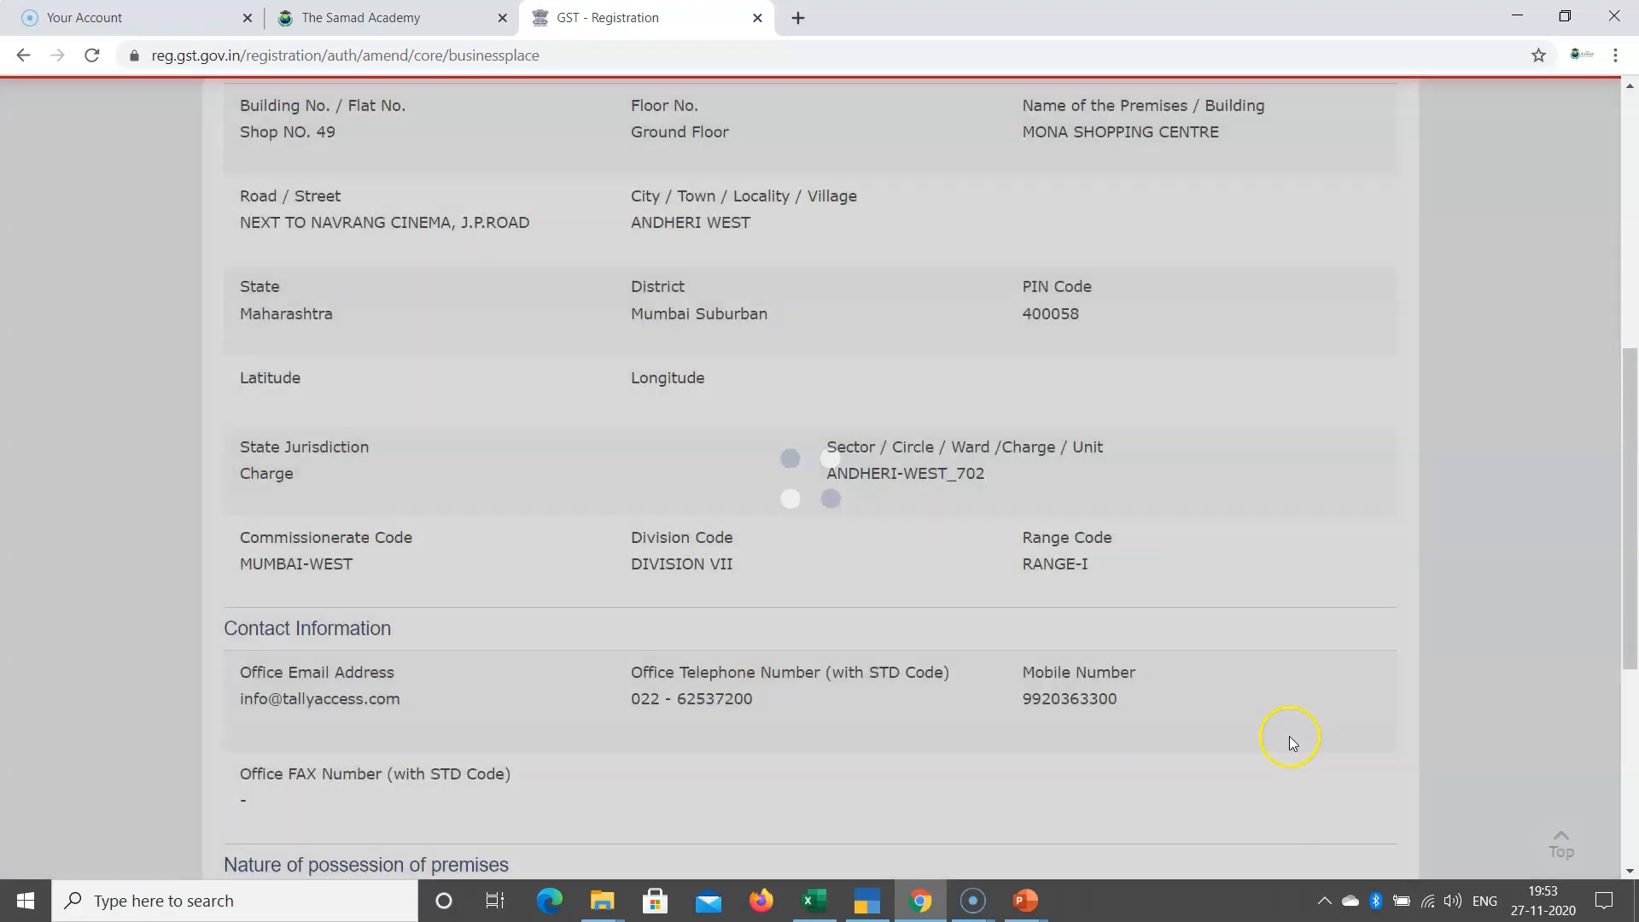
left_click(1306, 717)
scroll(616, 644, "down", 2)
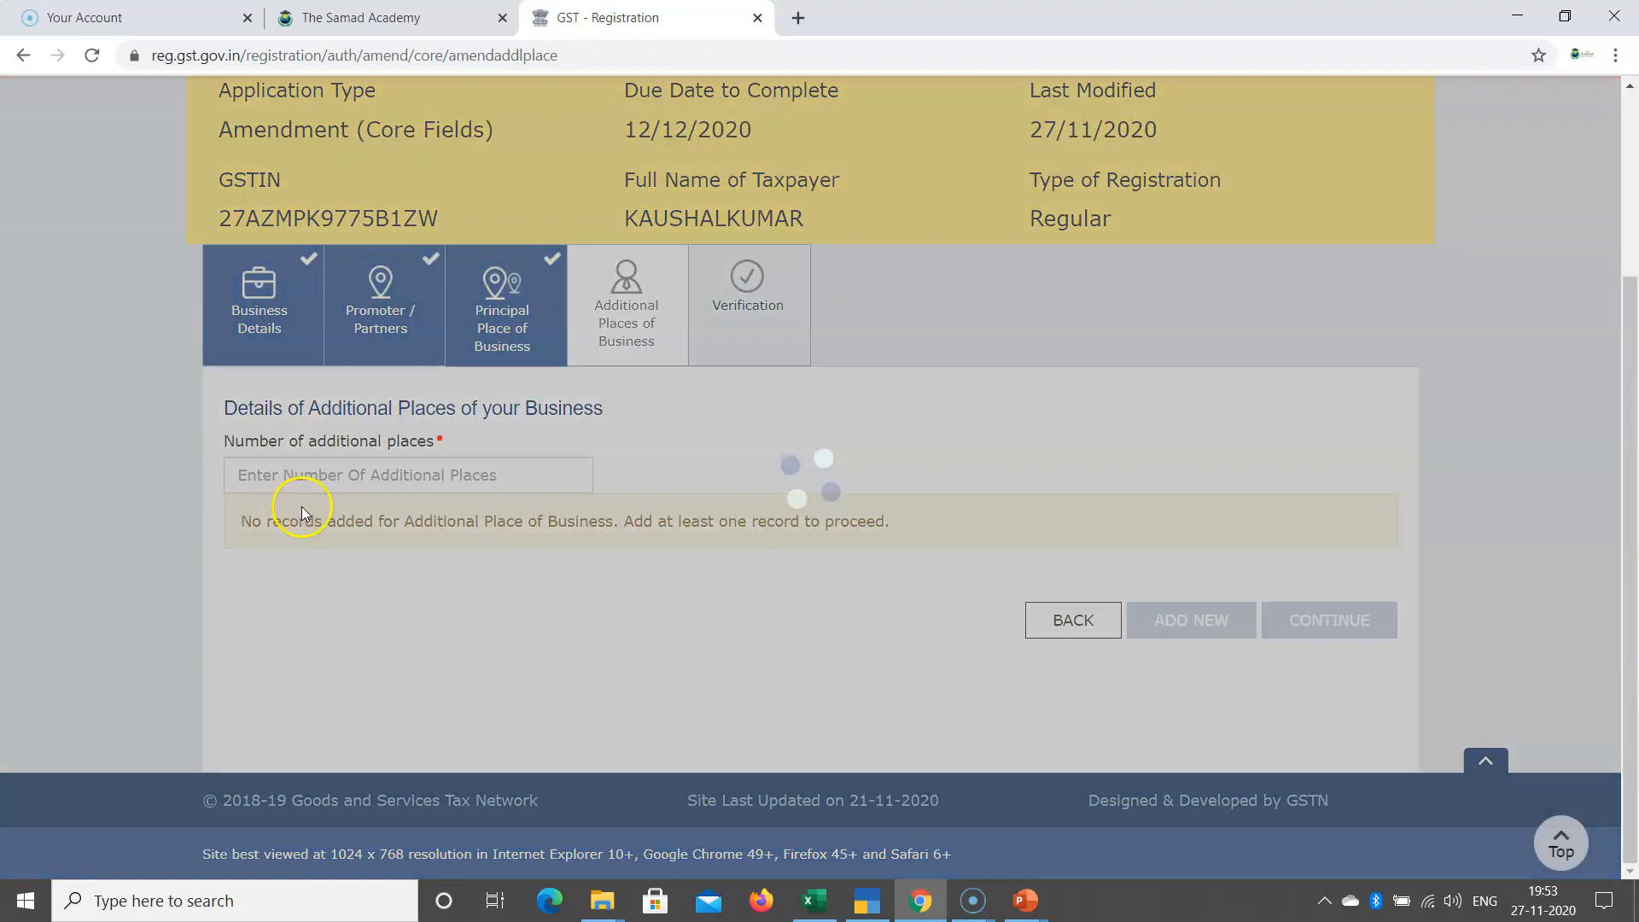
Enter 2 as the number of additional places and open a new place entry to review its address, contact and premises fields
left_click(241, 477)
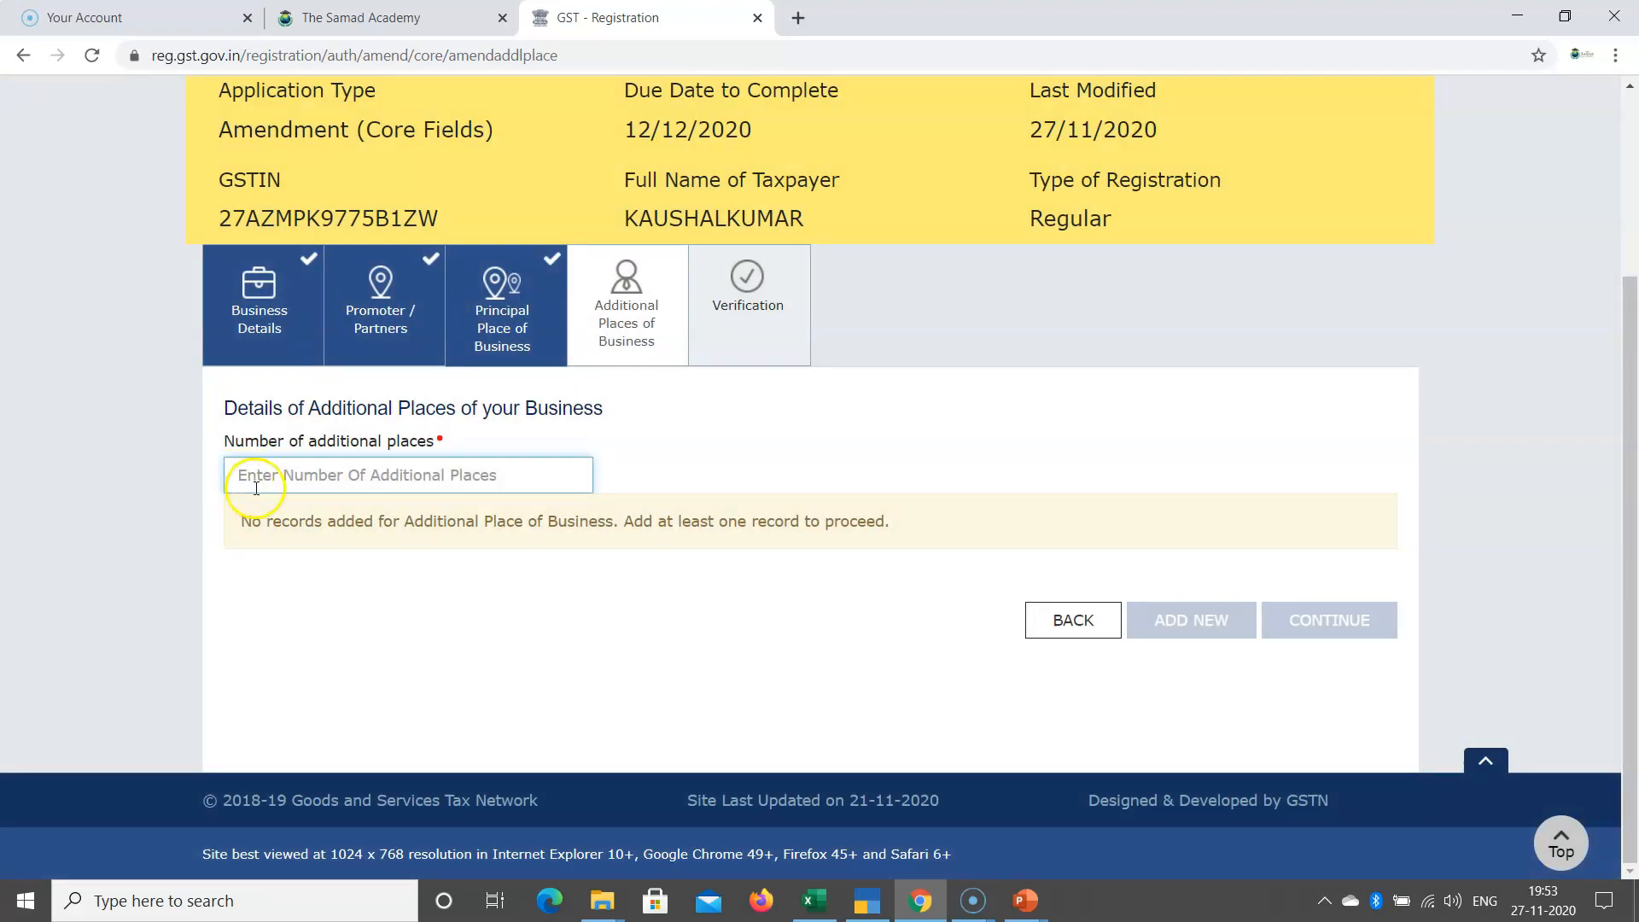
type("2")
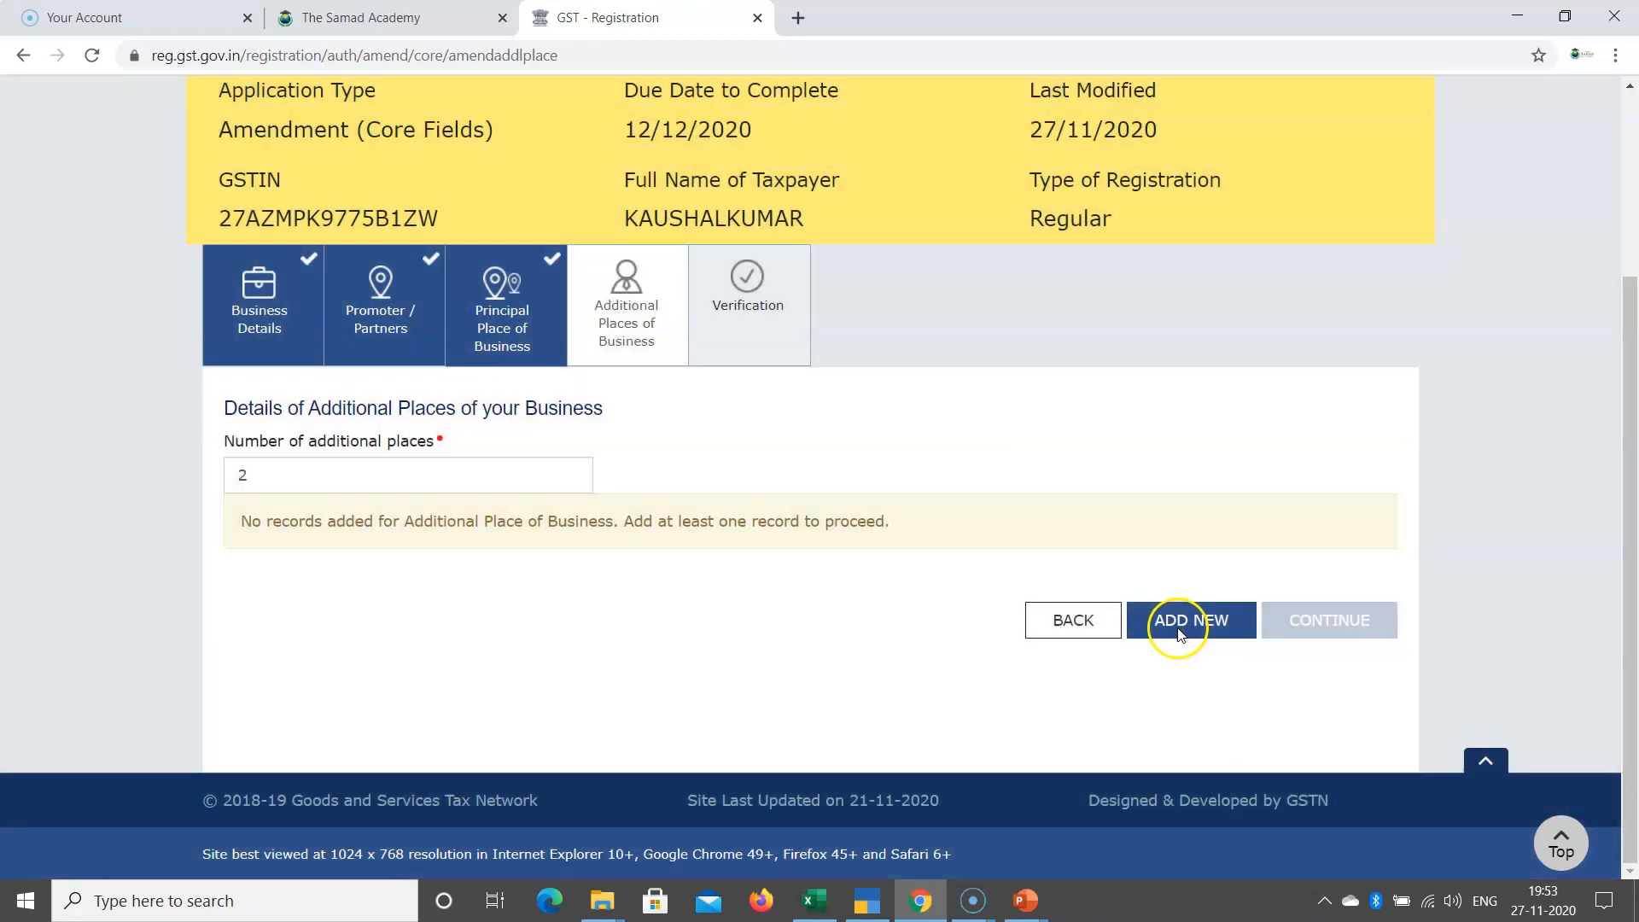
left_click(1191, 624)
scroll(890, 614, "down", 10)
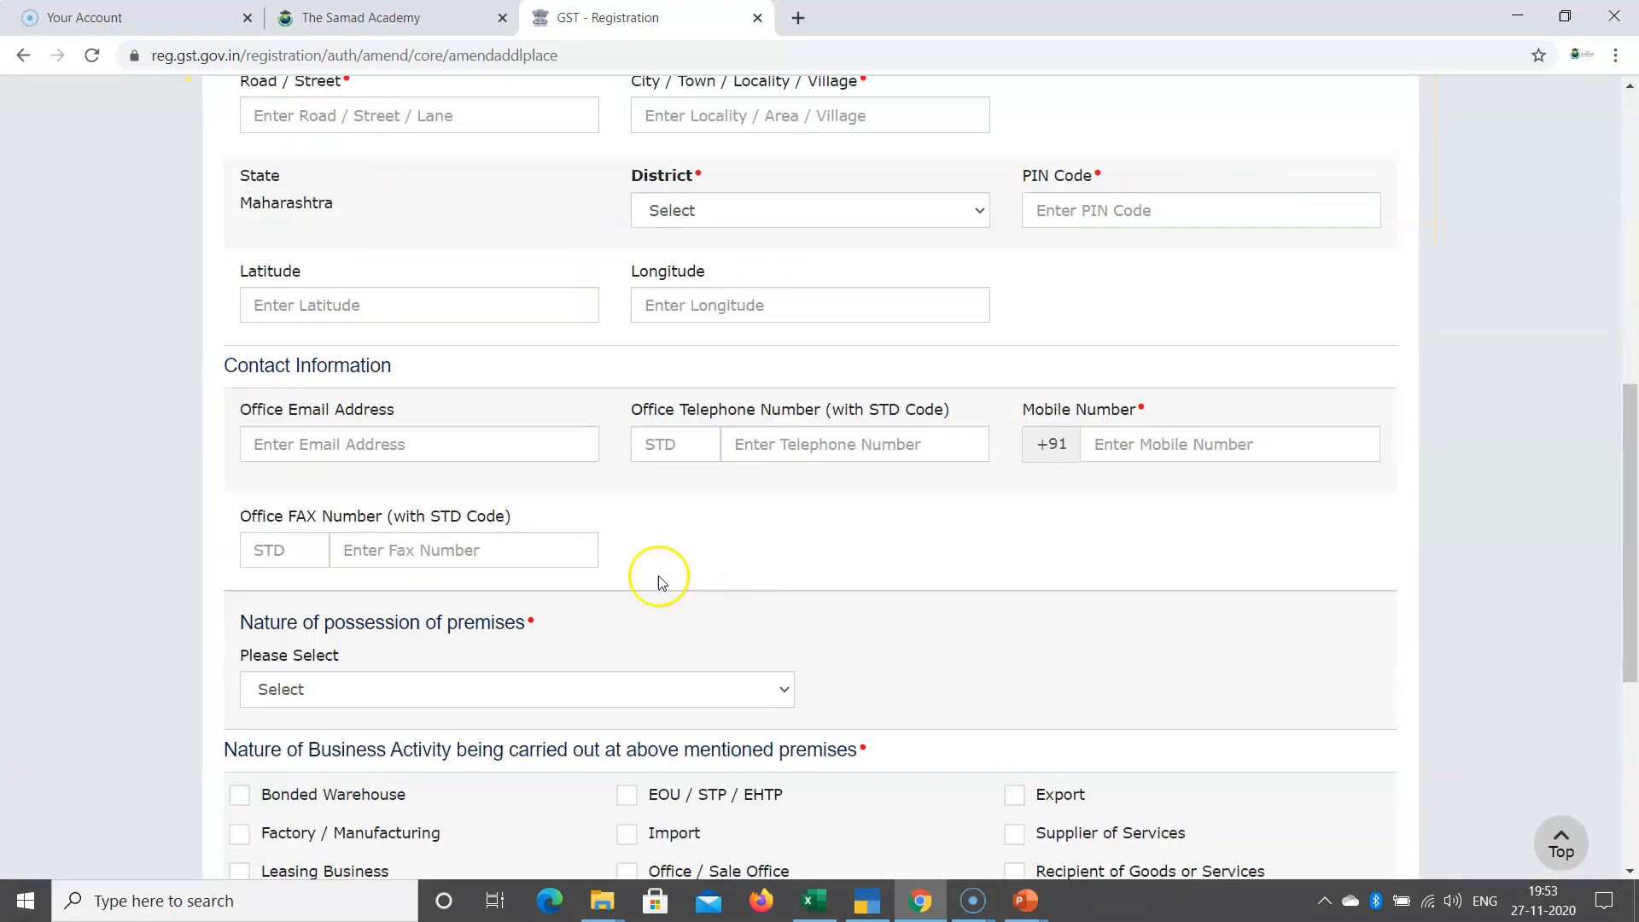
scroll(659, 574, "up", 1)
scroll(612, 548, "up", 10)
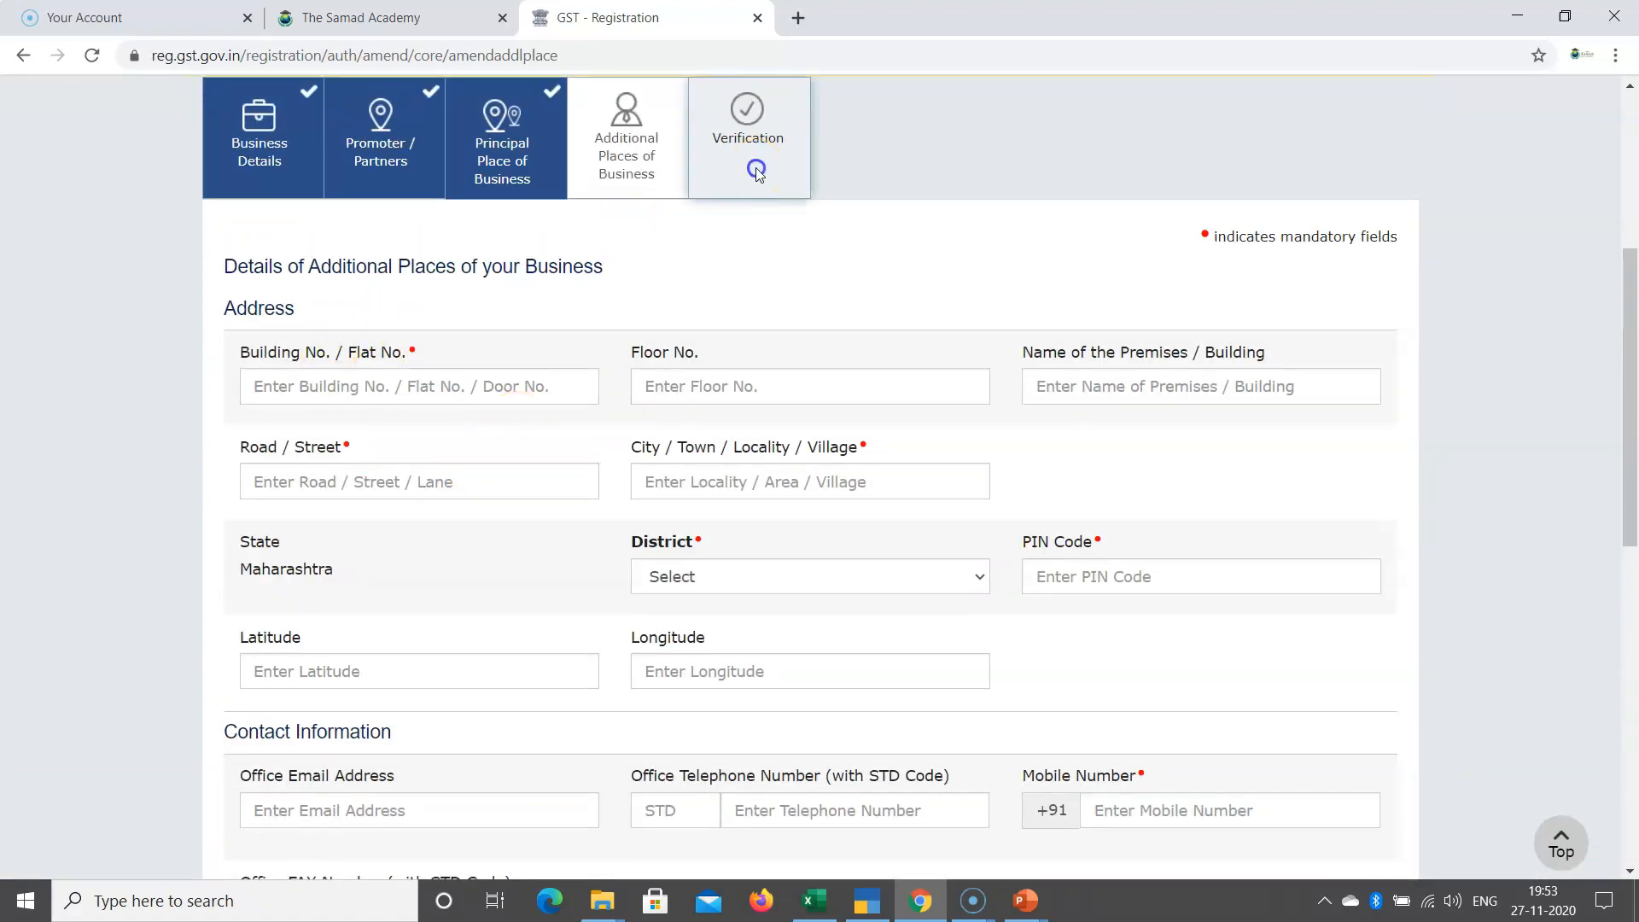
scroll(944, 392, "up", 5)
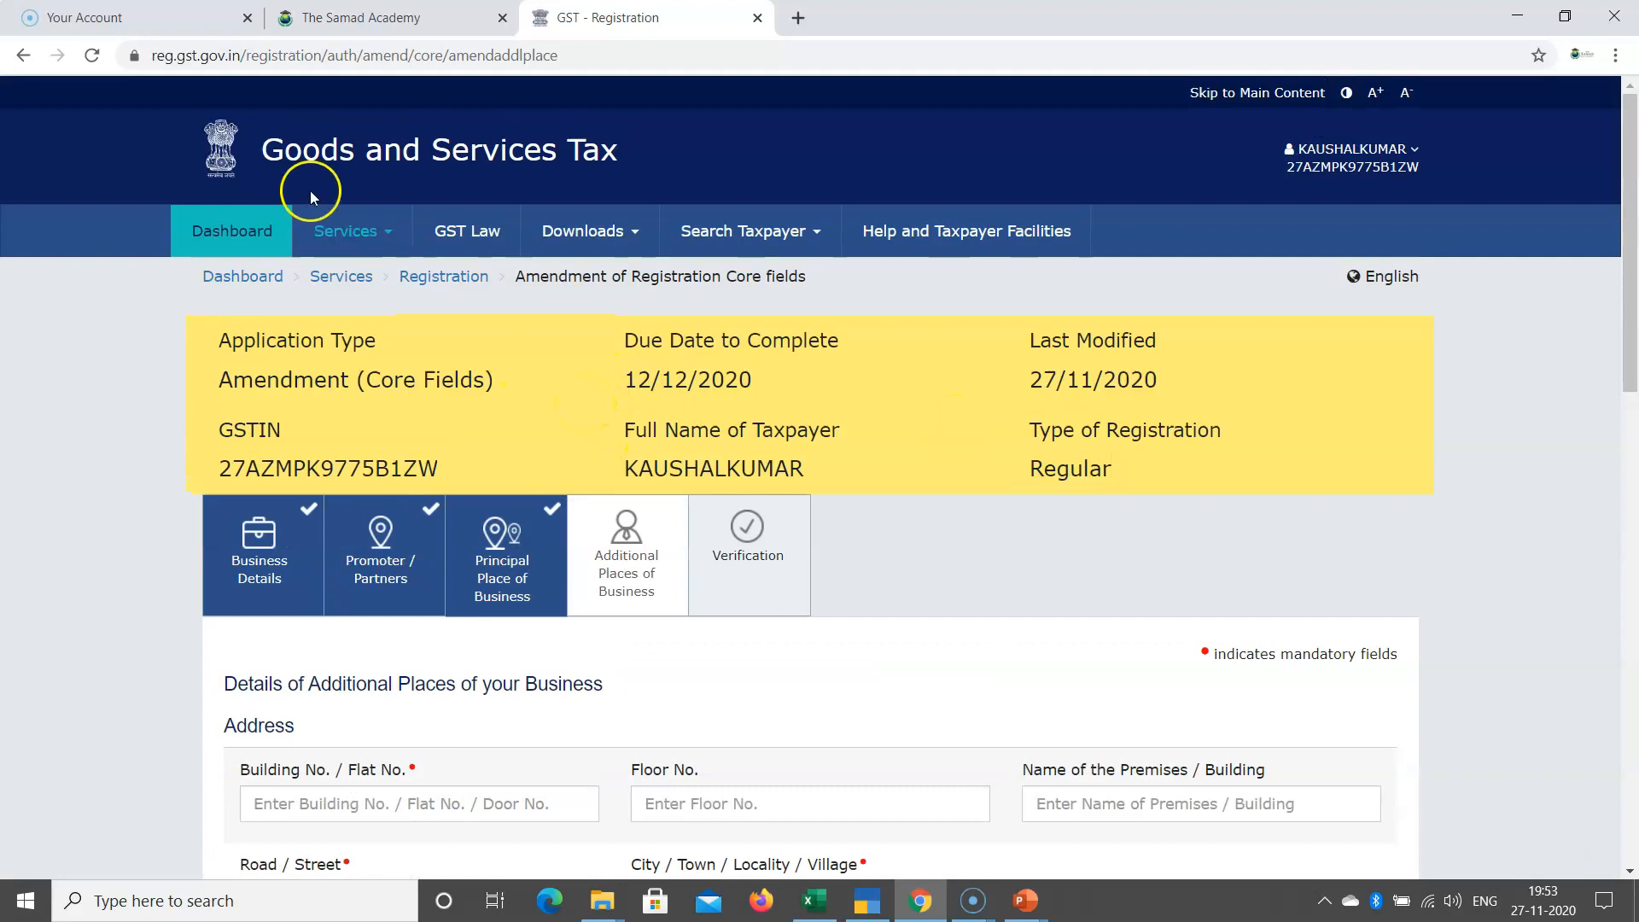
Open the Amendment of Registration Non-Core Fields application and view its Business Details section
left_click(364, 234)
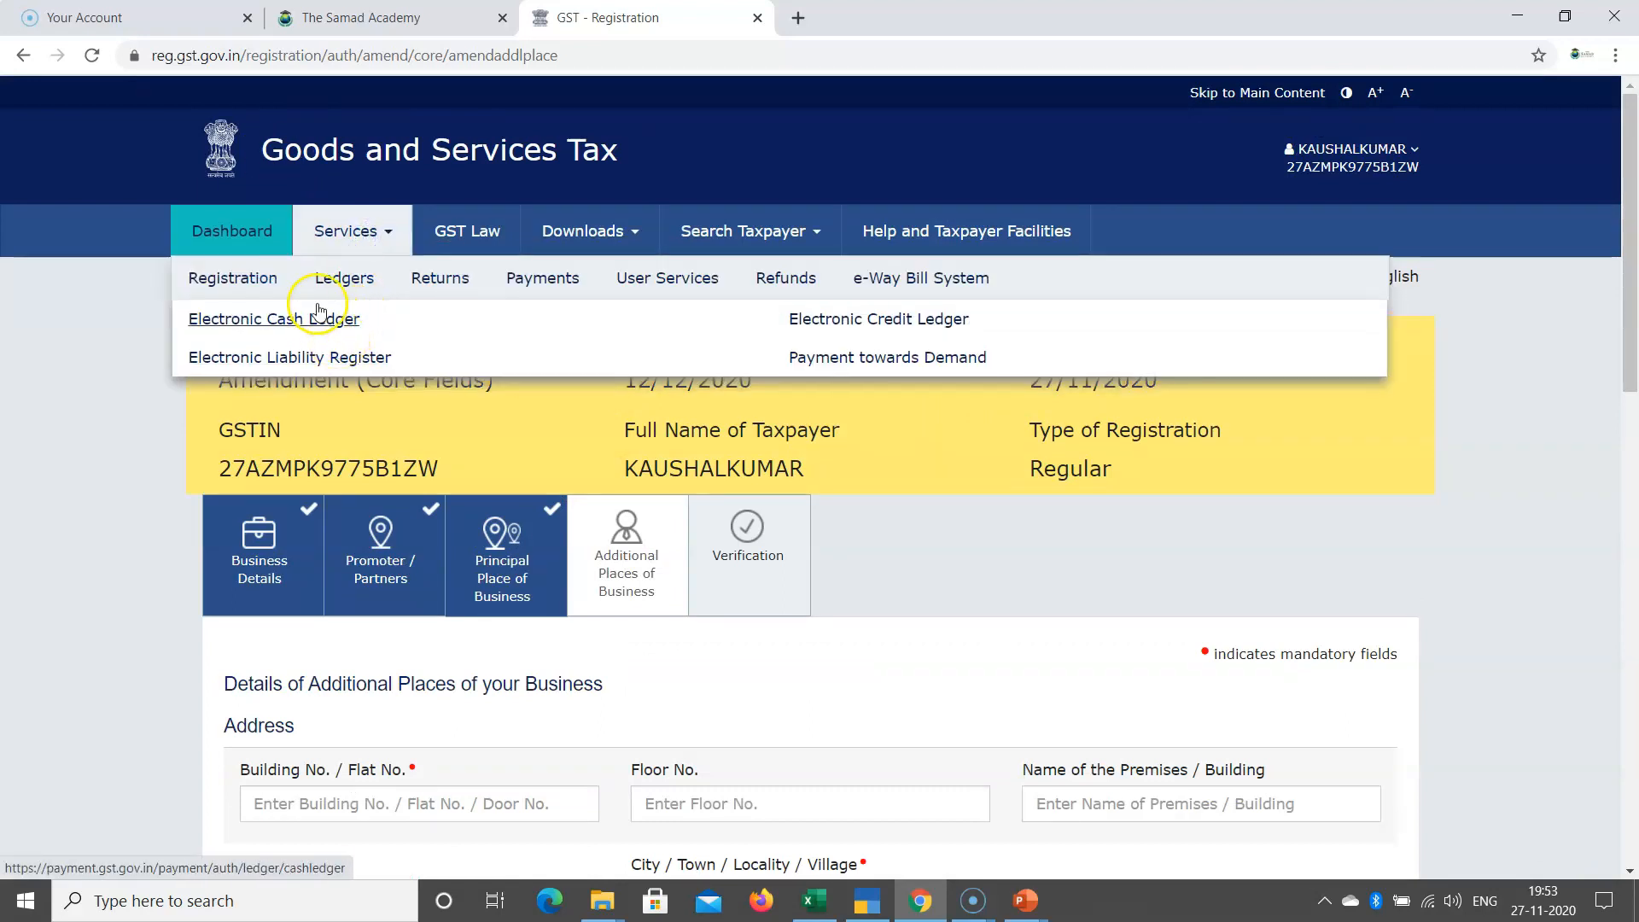
mouse_move(233, 278)
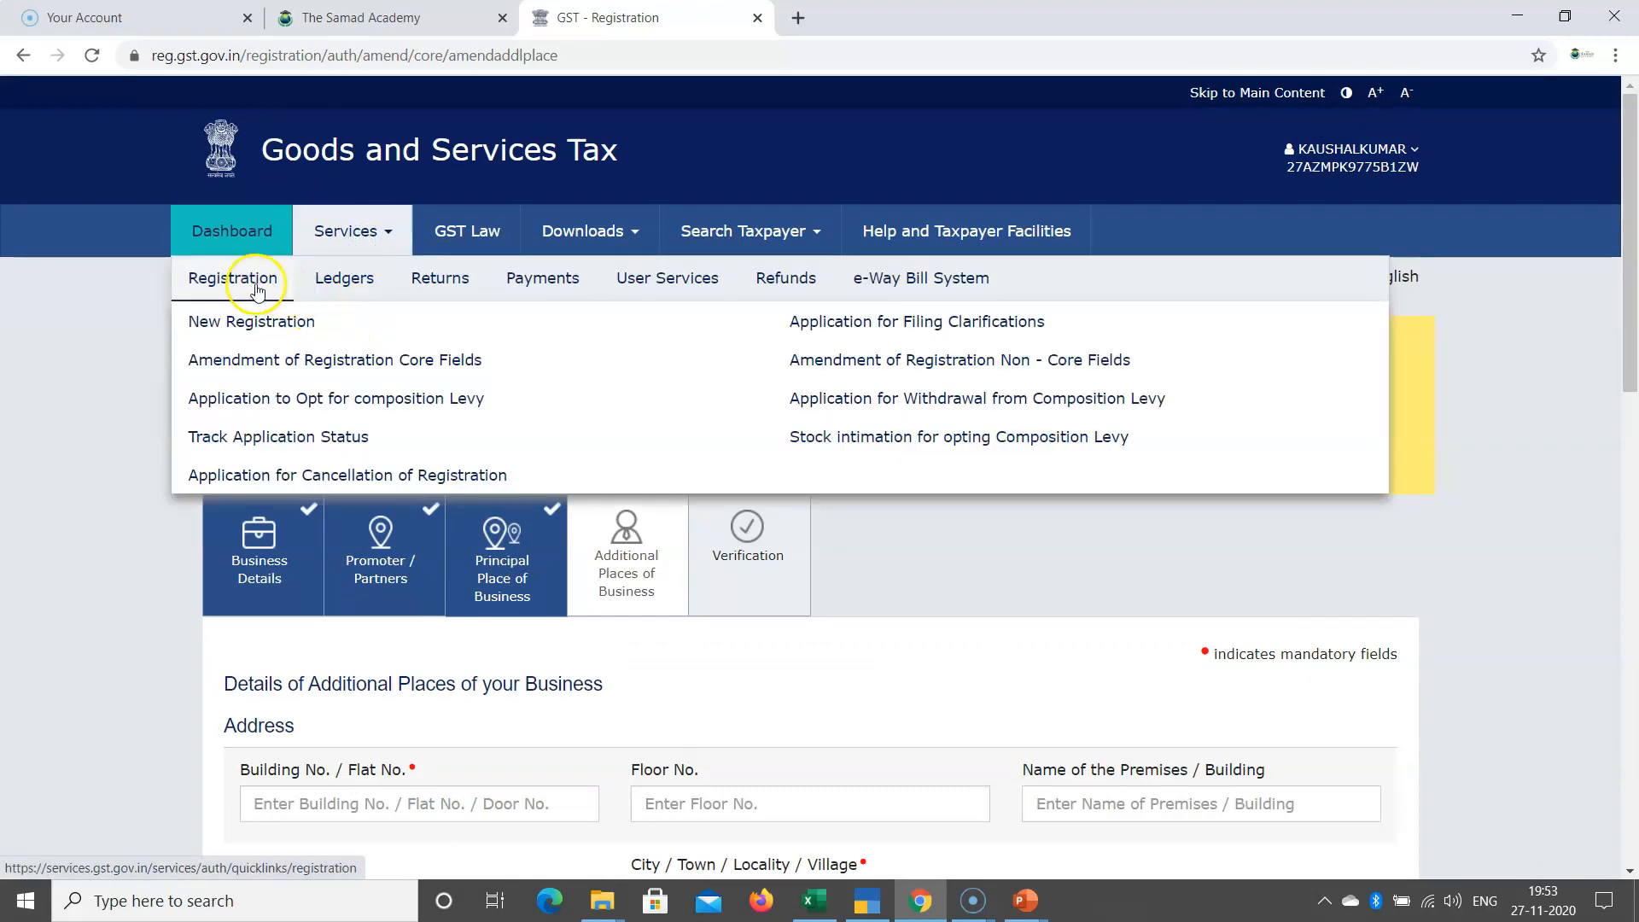
left_click(879, 361)
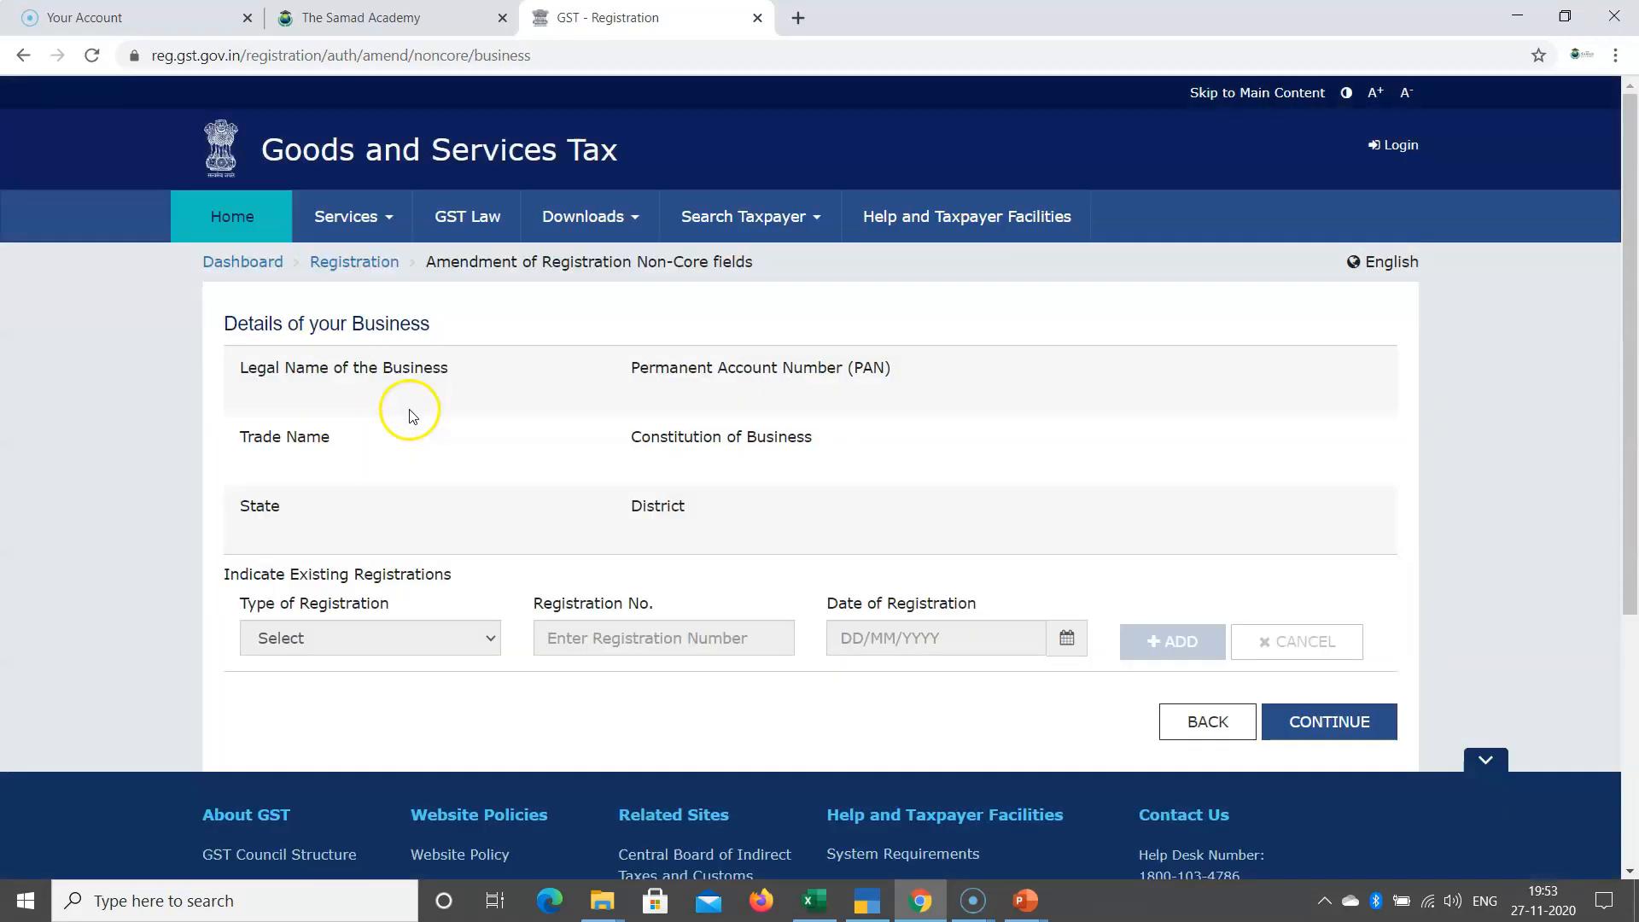
scroll(497, 443, "down", 3)
scroll(499, 441, "down", 5)
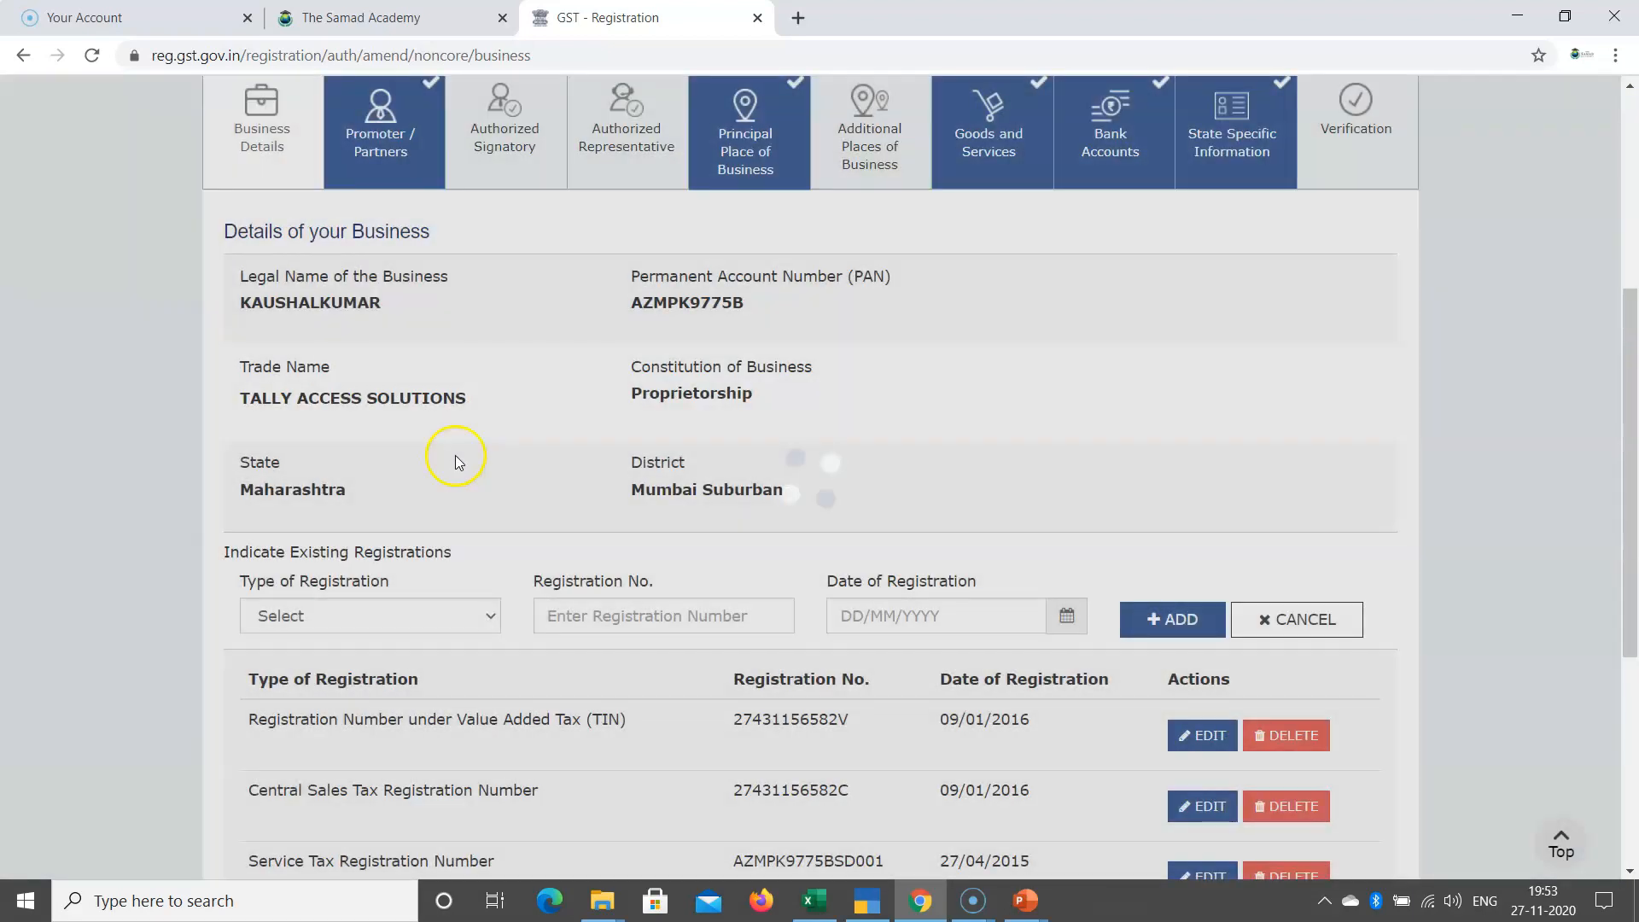
Examine the existing VAT, Central Sales Tax and Service Tax registrations, their add, edit and delete options, and the uploaded document
left_click_drag(231, 402, 629, 413)
left_click(566, 447)
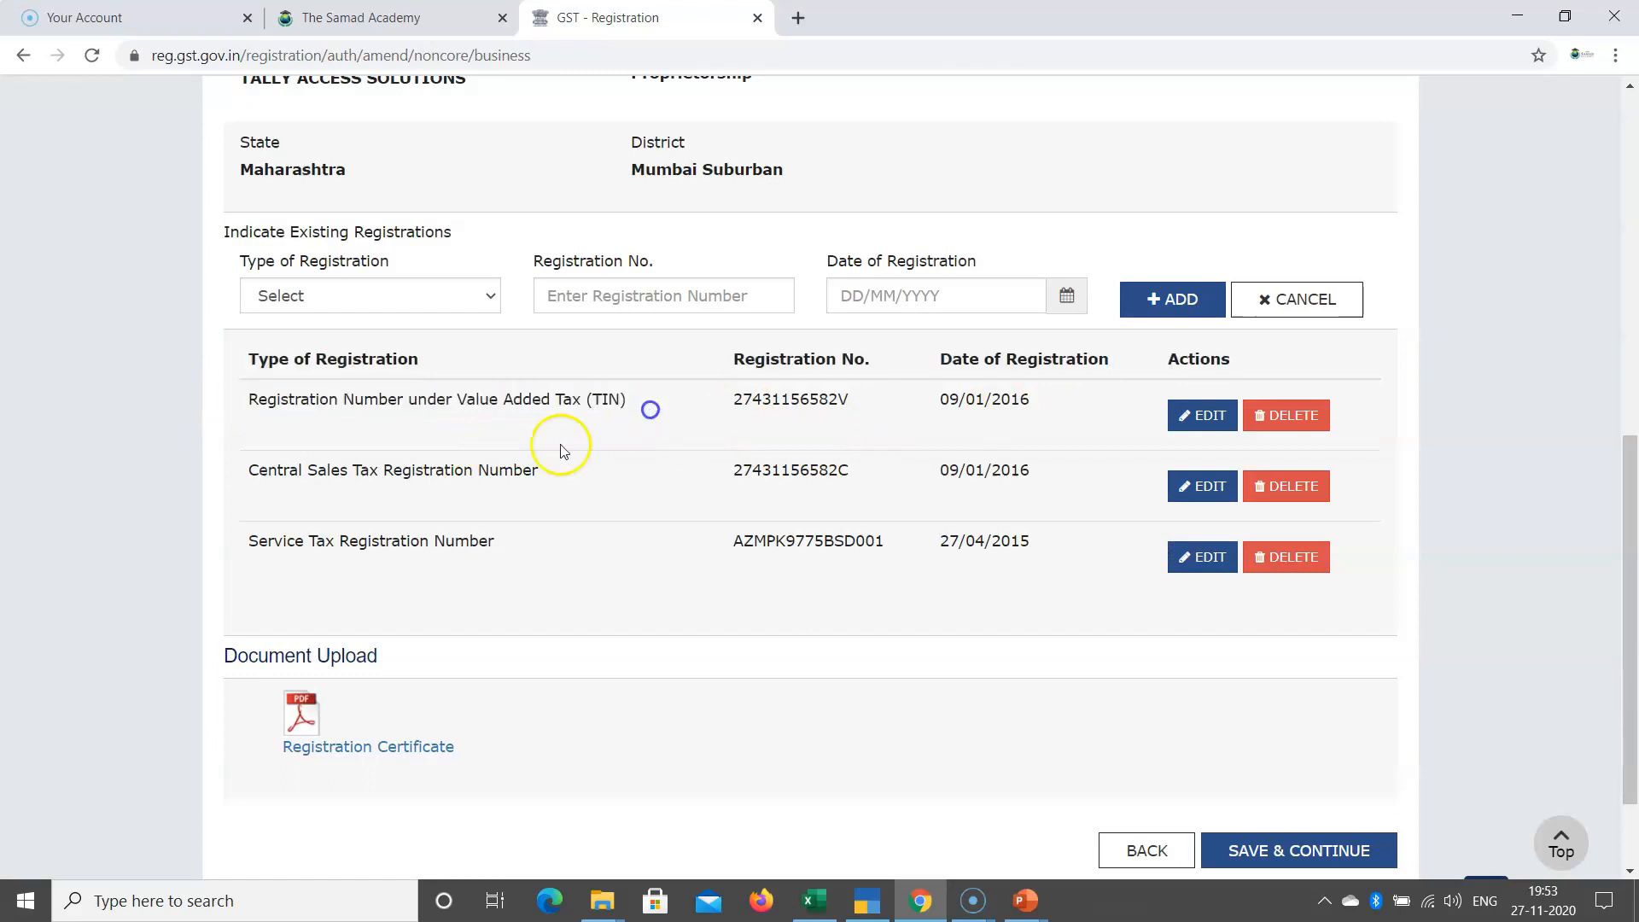
left_click_drag(258, 470, 592, 472)
left_click_drag(250, 538, 454, 547)
scroll(1127, 464, "up", 1)
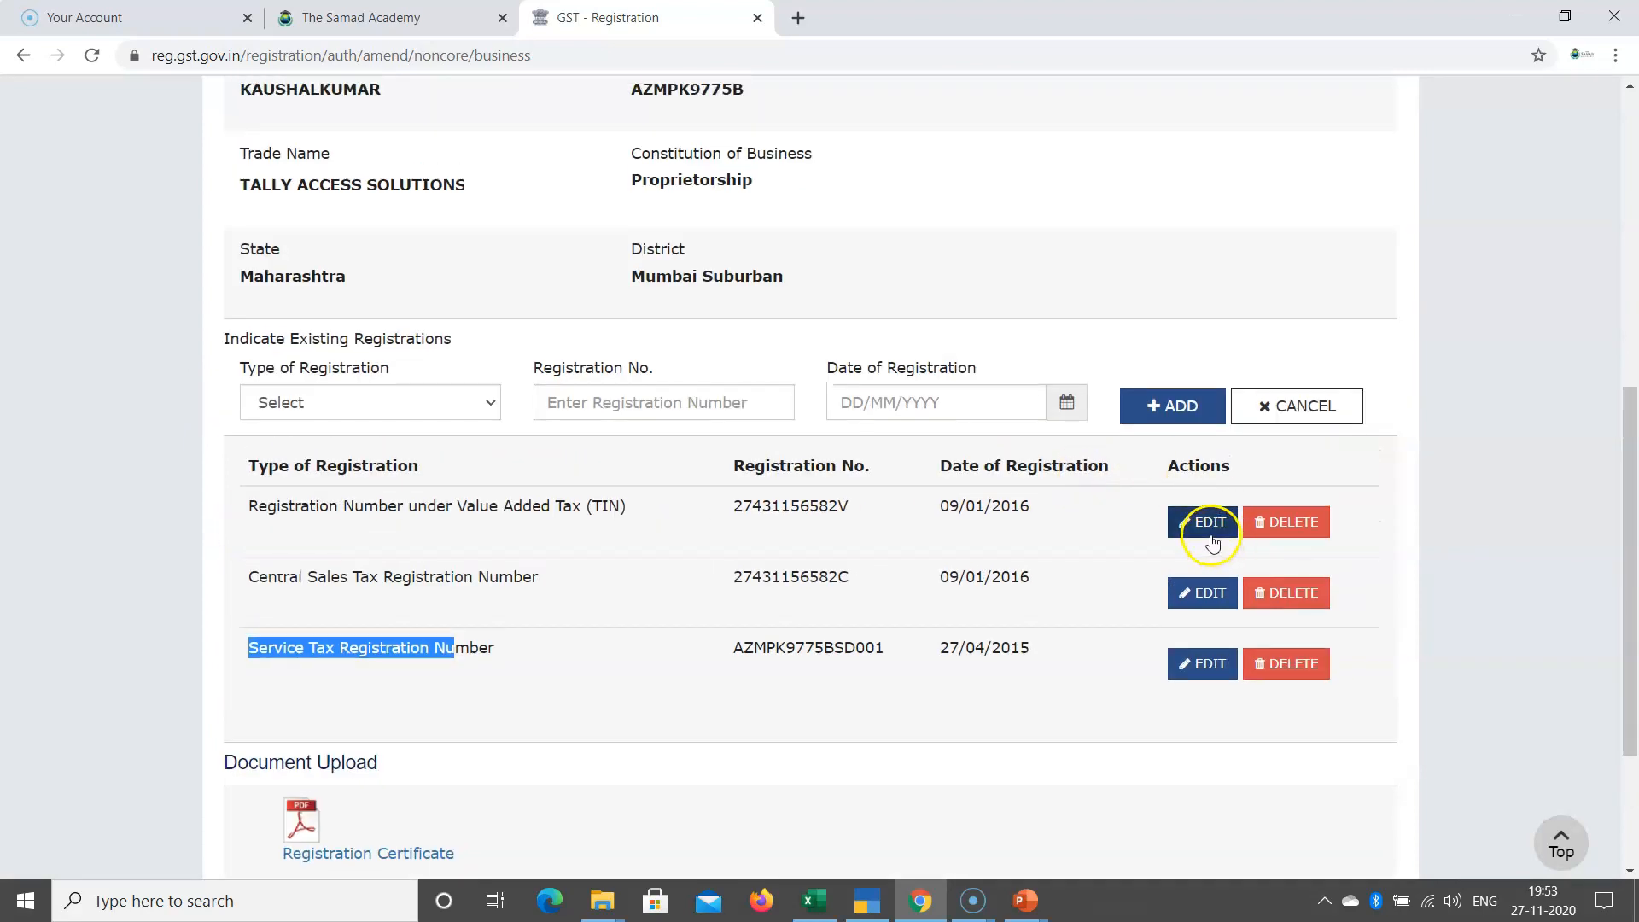
scroll(1214, 543, "up", 3)
scroll(1216, 587, "down", 3)
scroll(1214, 587, "down", 3)
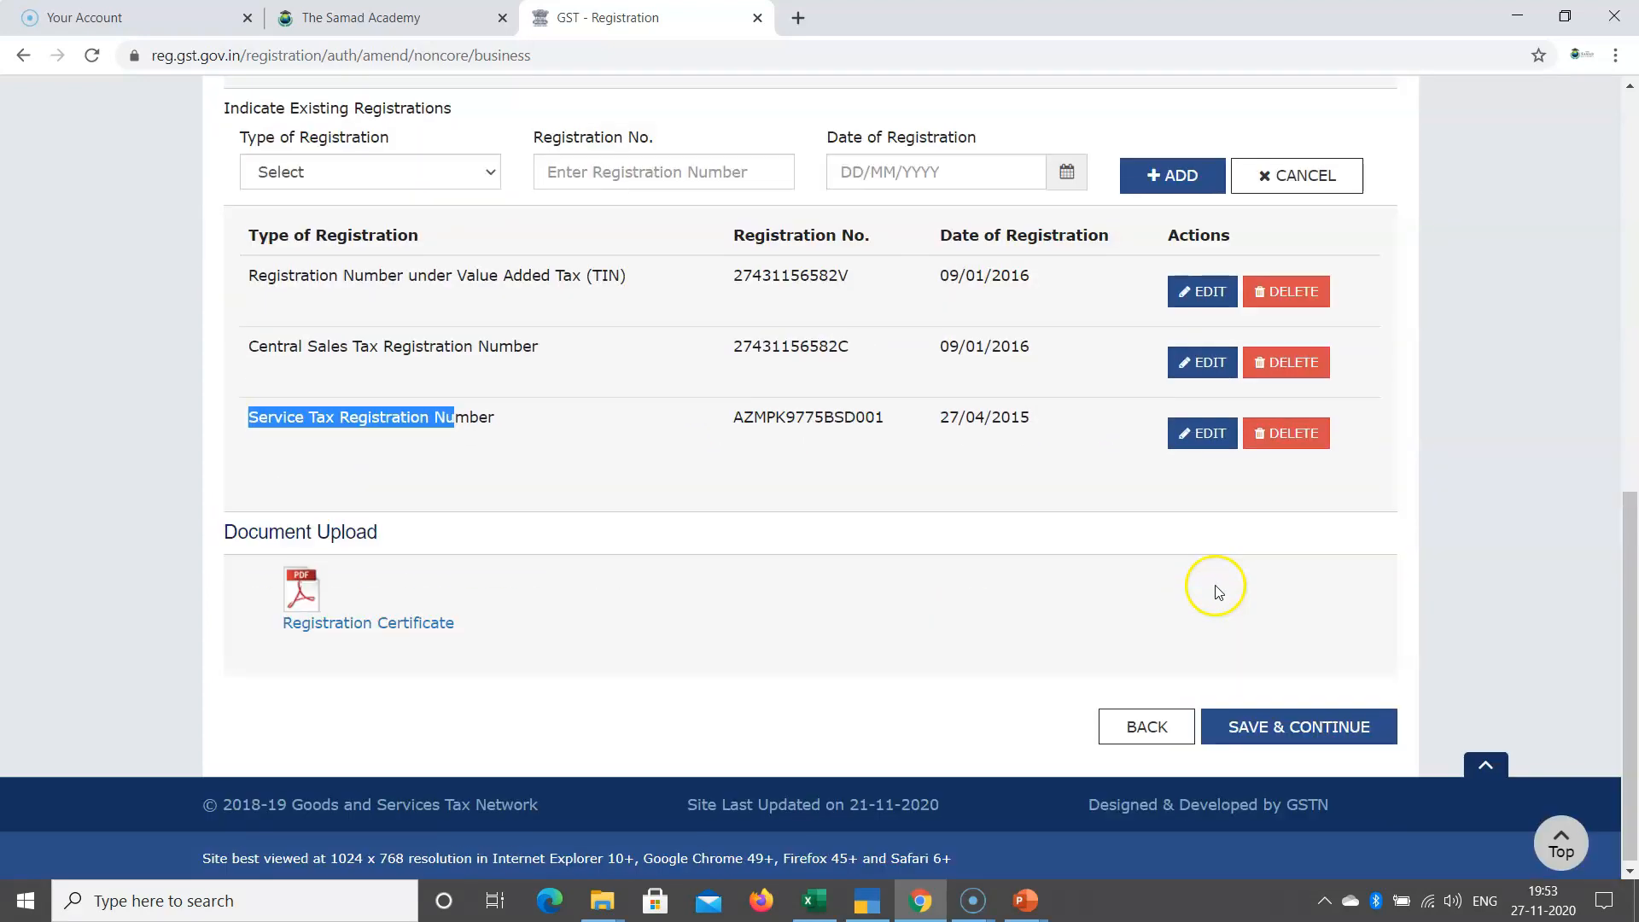
scroll(1180, 535, "up", 3)
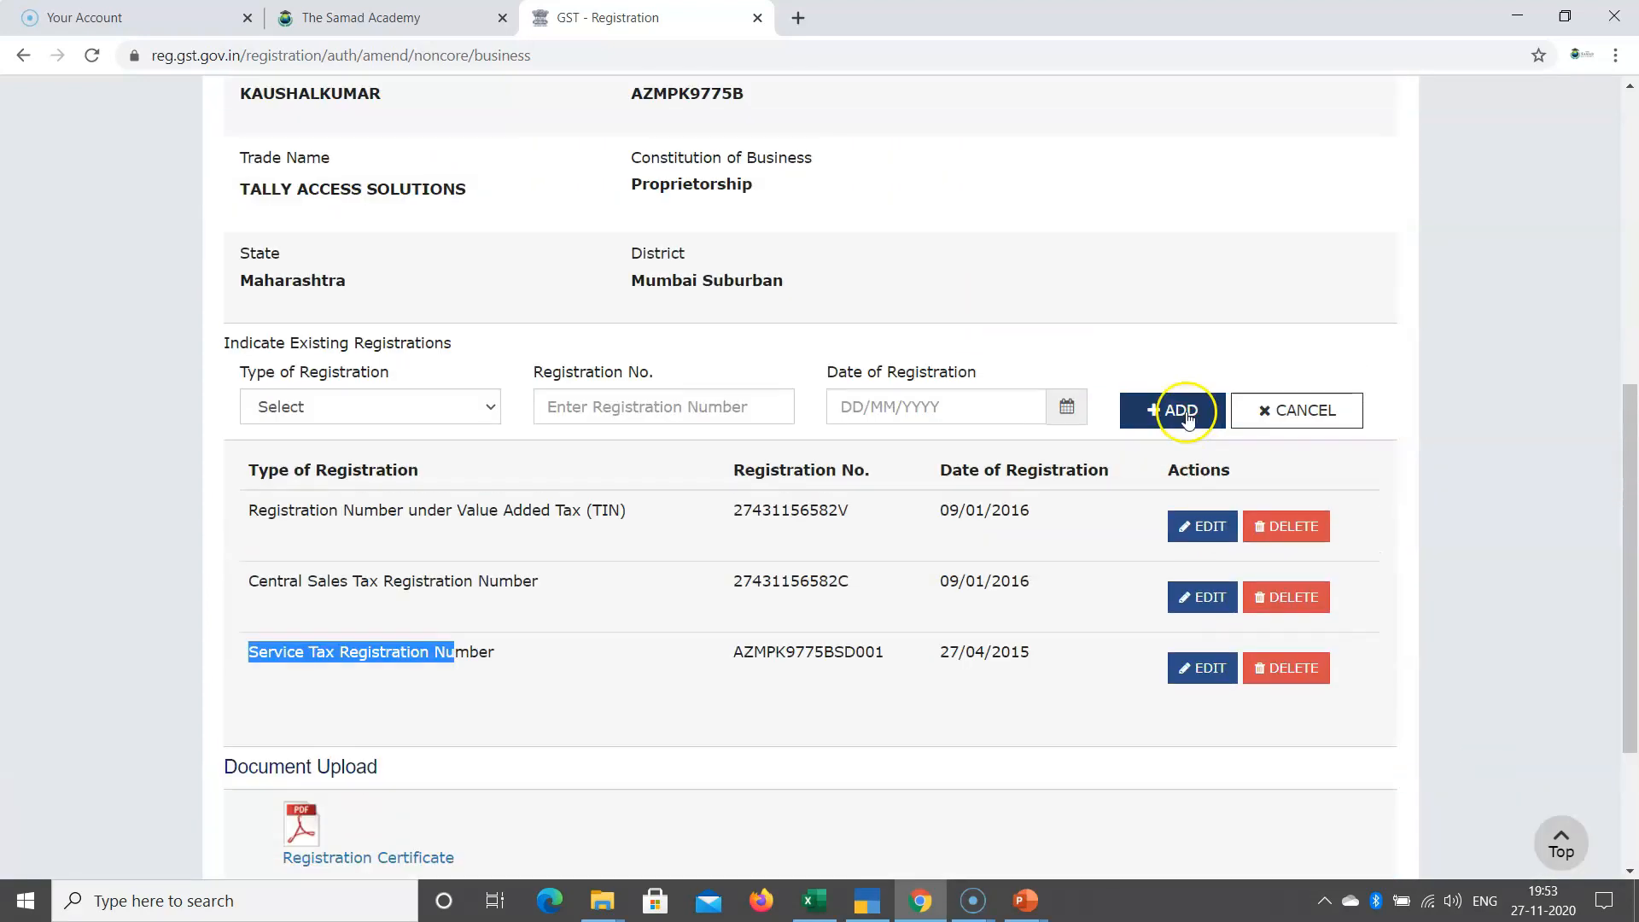
scroll(841, 439, "up", 3)
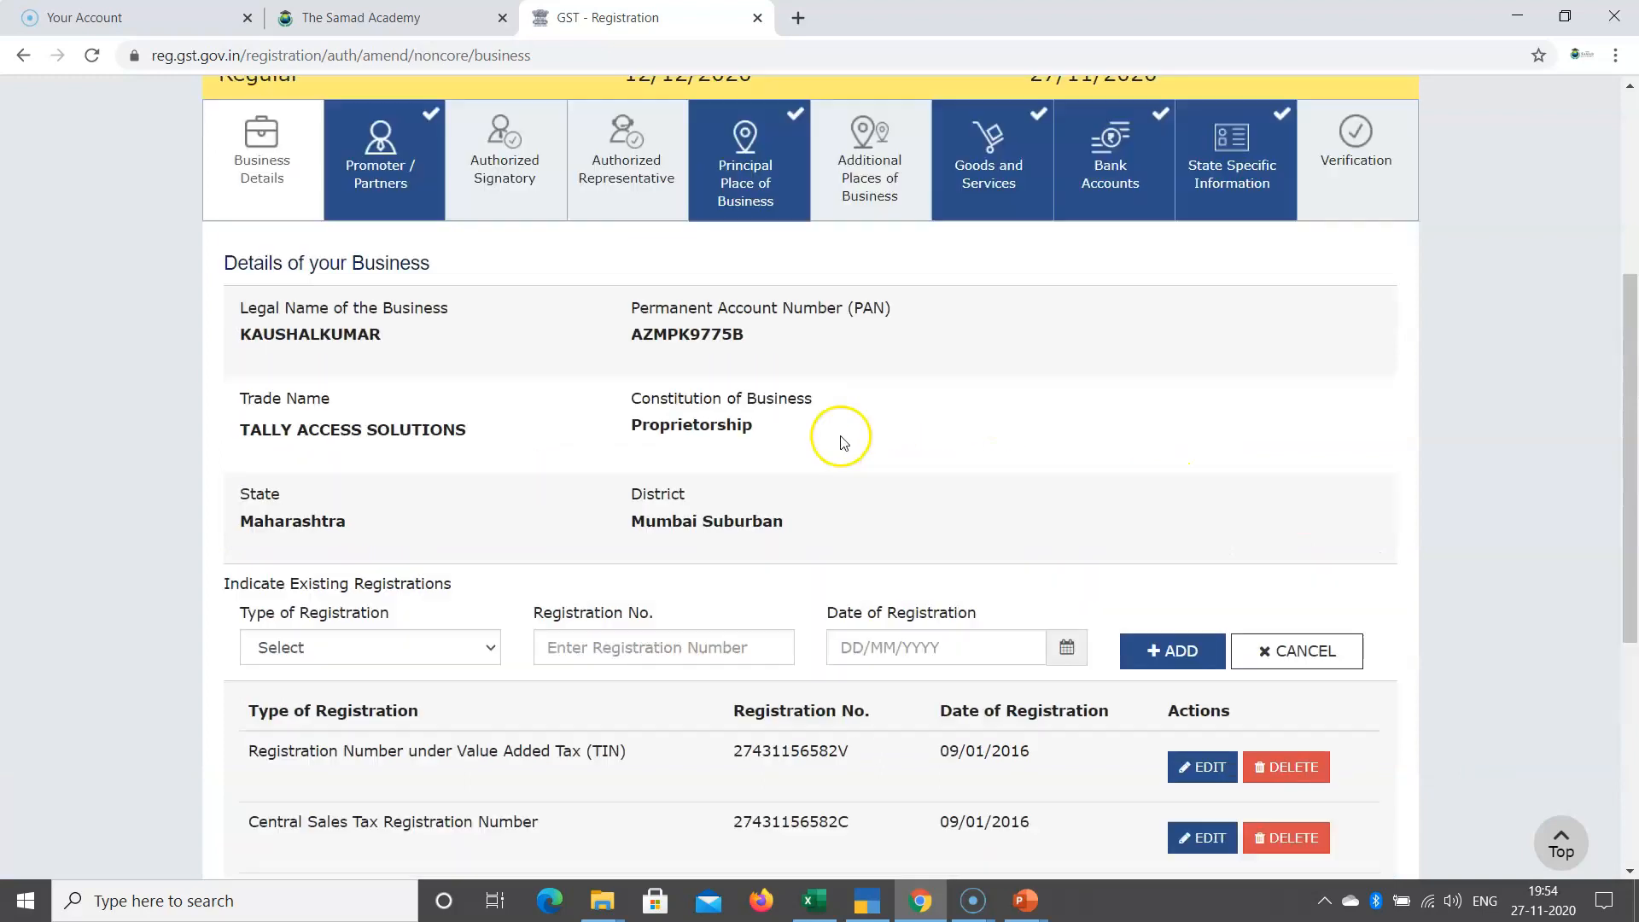
Look through the Promoter / Partners, Authorized Signatory and Authorized Representative sections of the non-core amendment
left_click(363, 337)
scroll(714, 537, "down", 3)
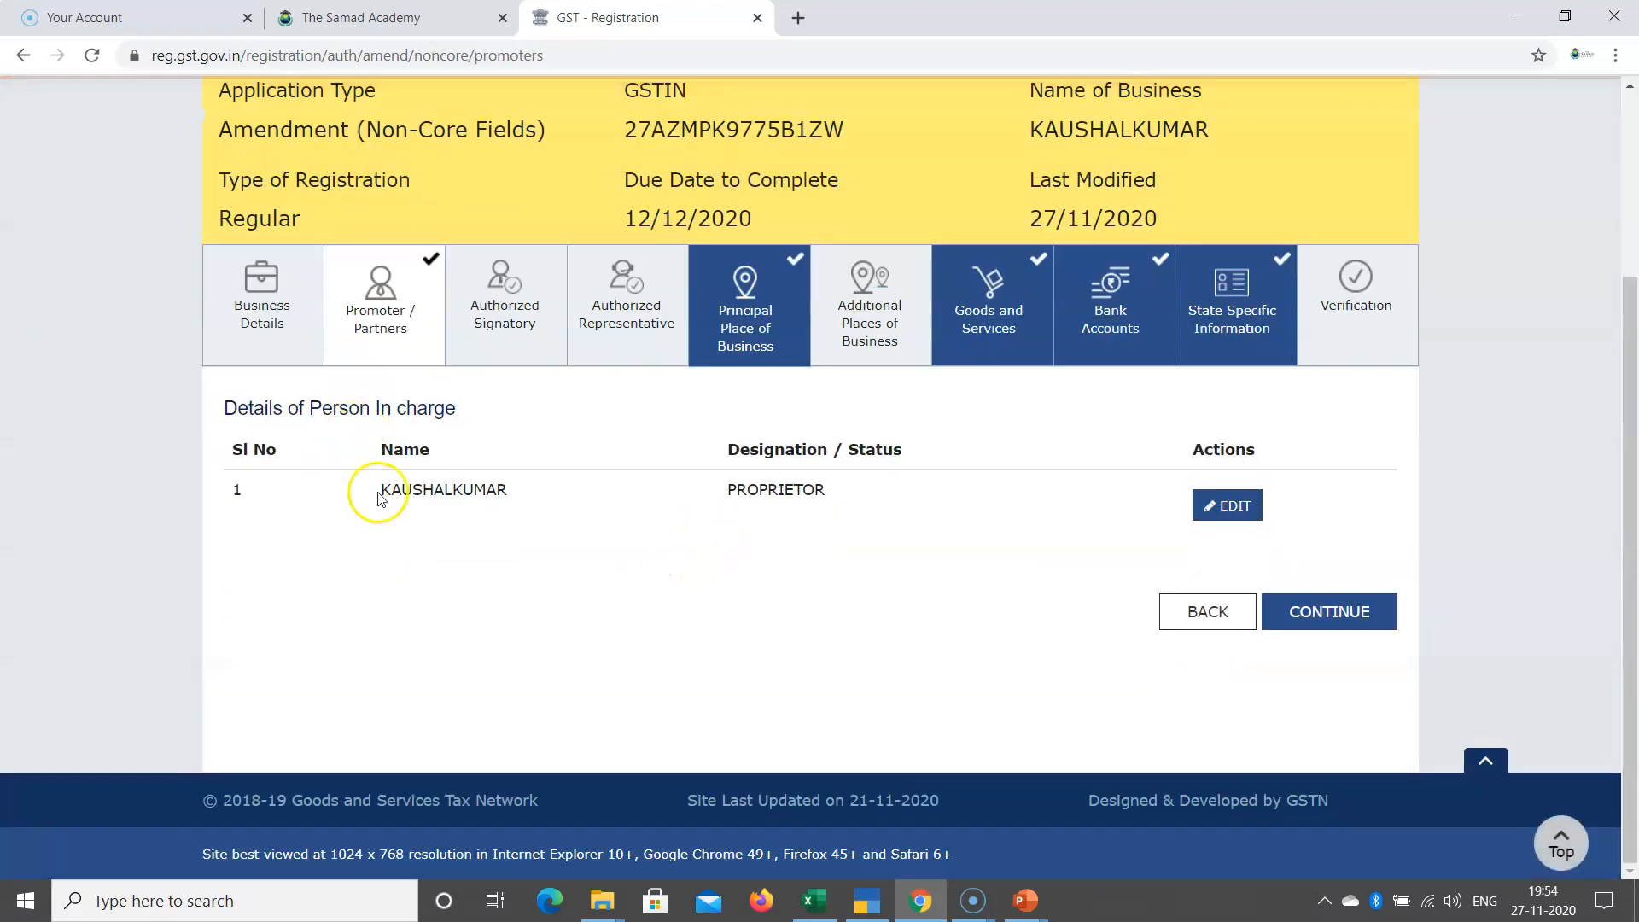
double_click(414, 493)
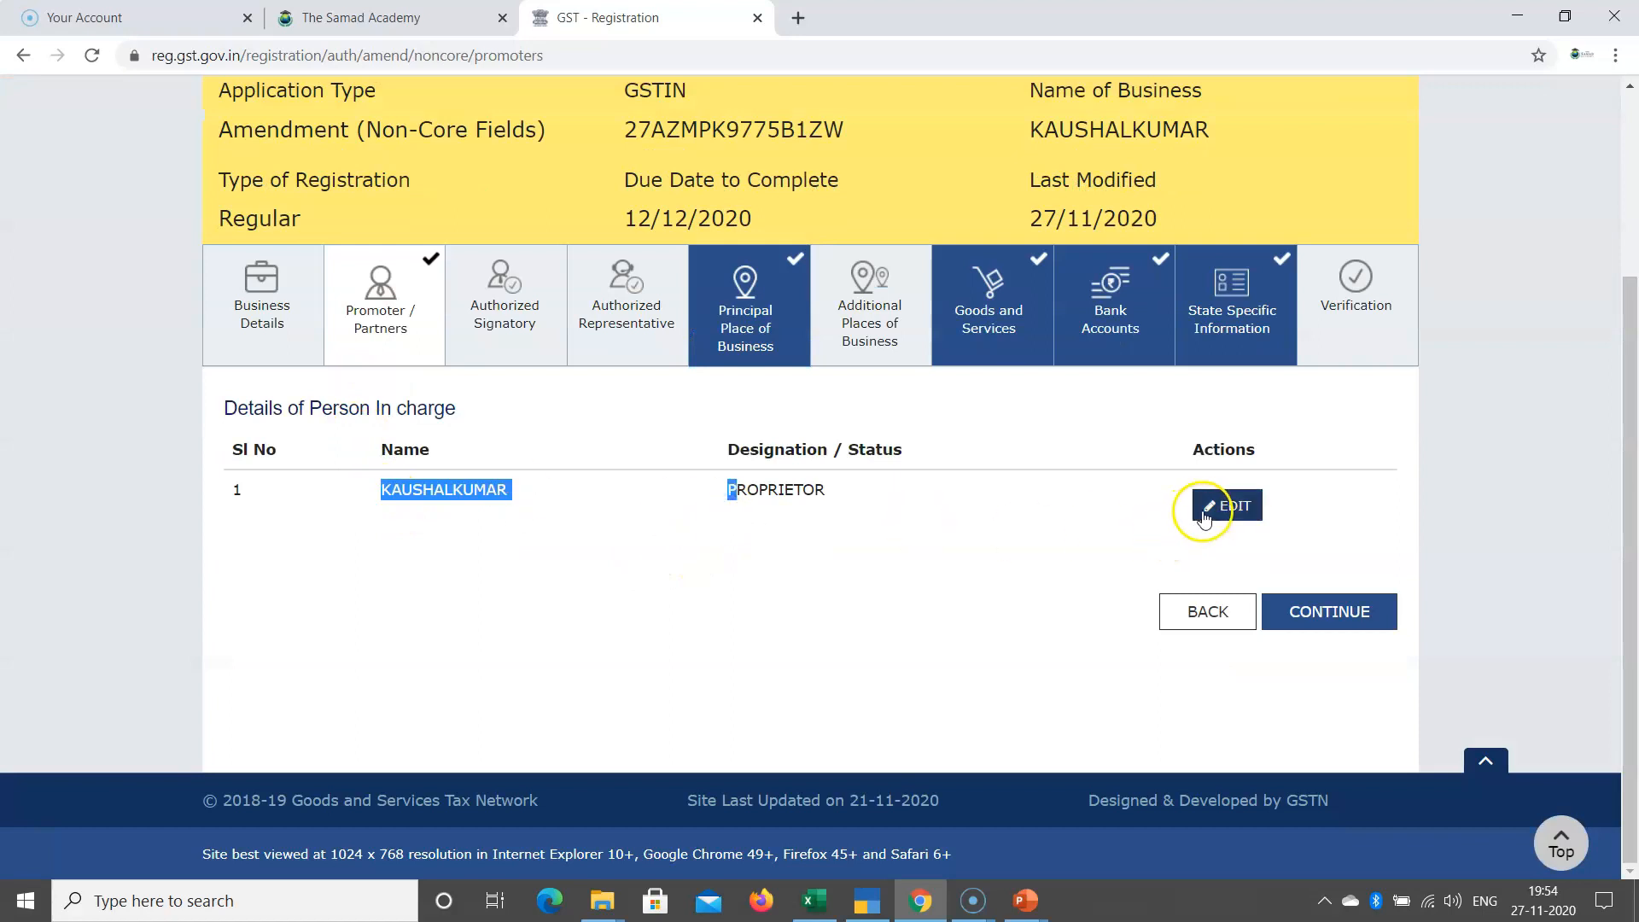
left_click(494, 332)
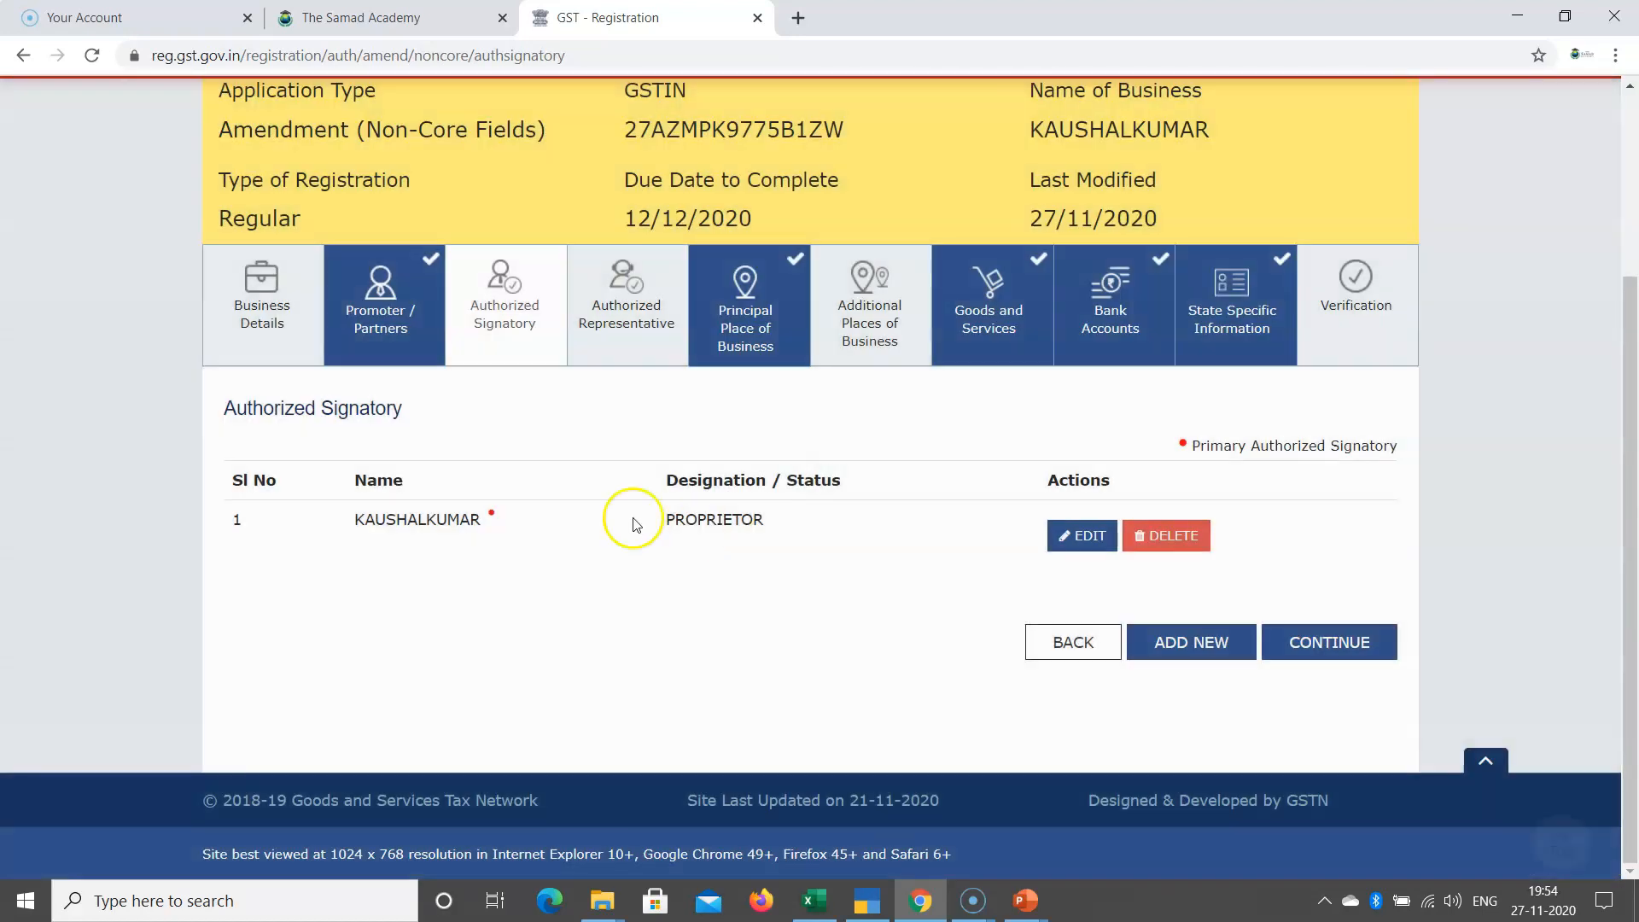
left_click(624, 315)
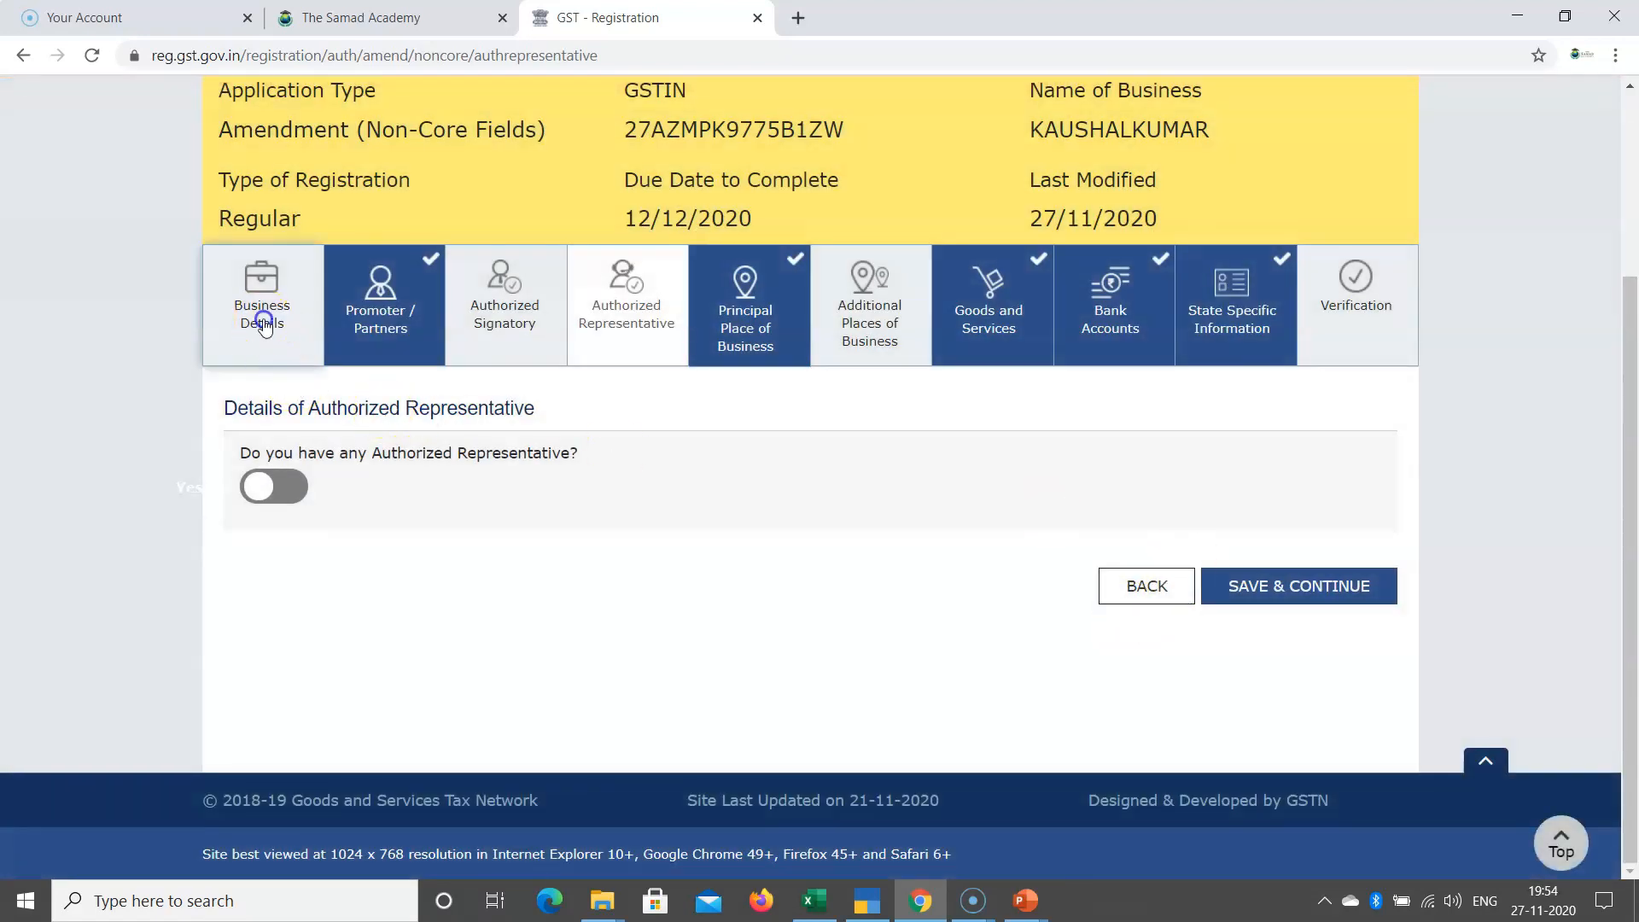
Return to the Business Details section and review the existing registrations and uploaded registration certificate again
left_click(263, 309)
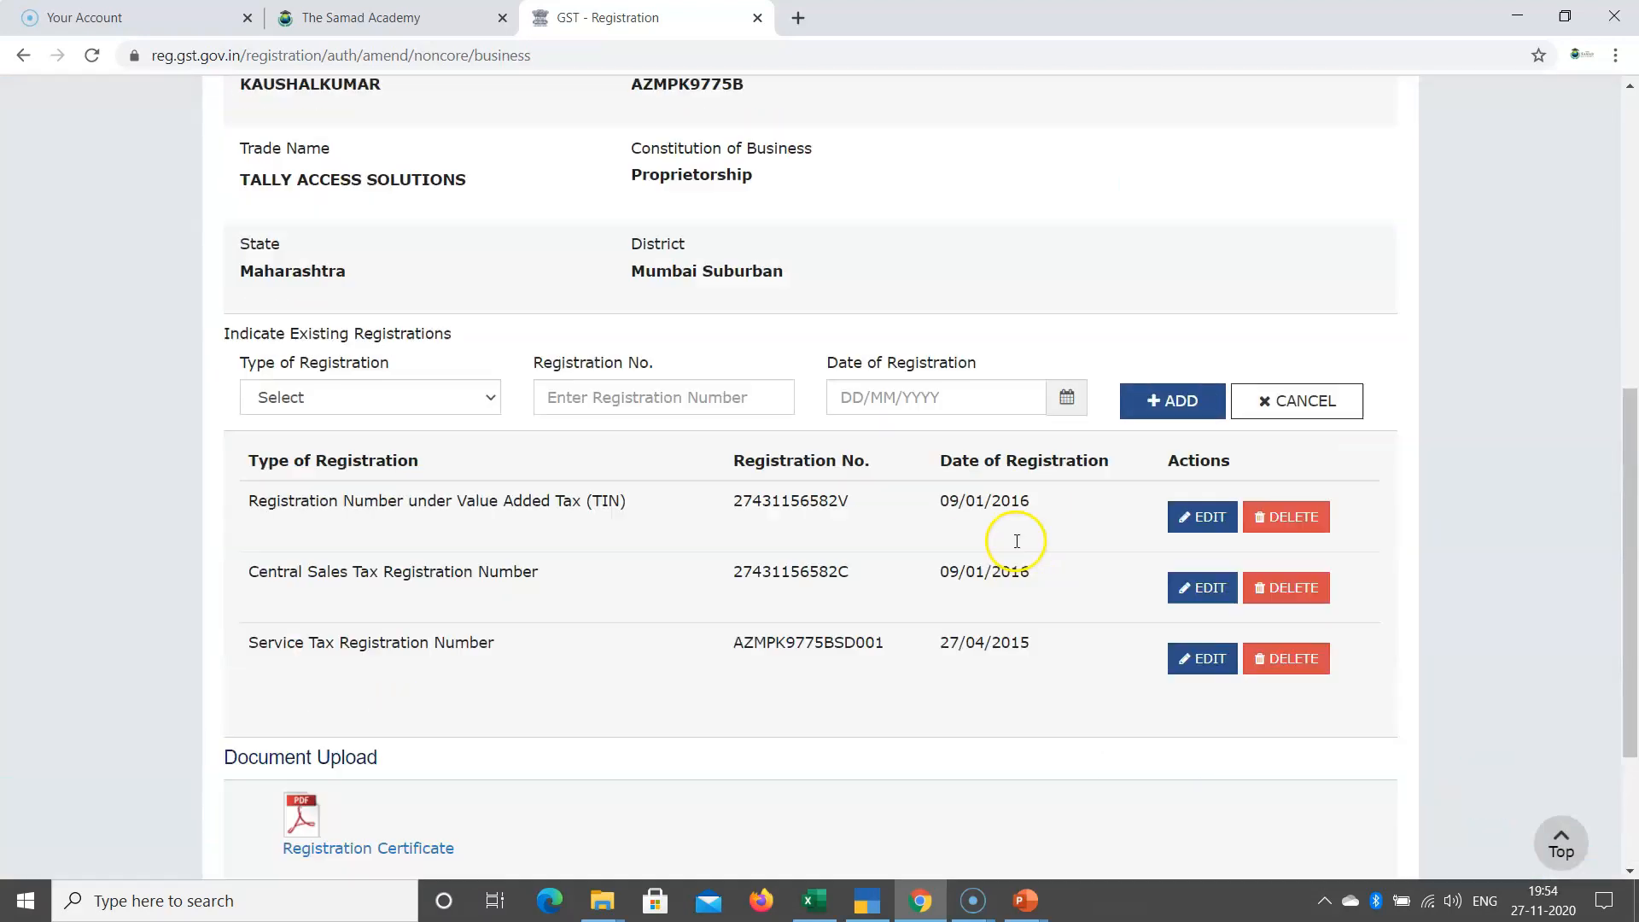
scroll(1009, 543, "down", 3)
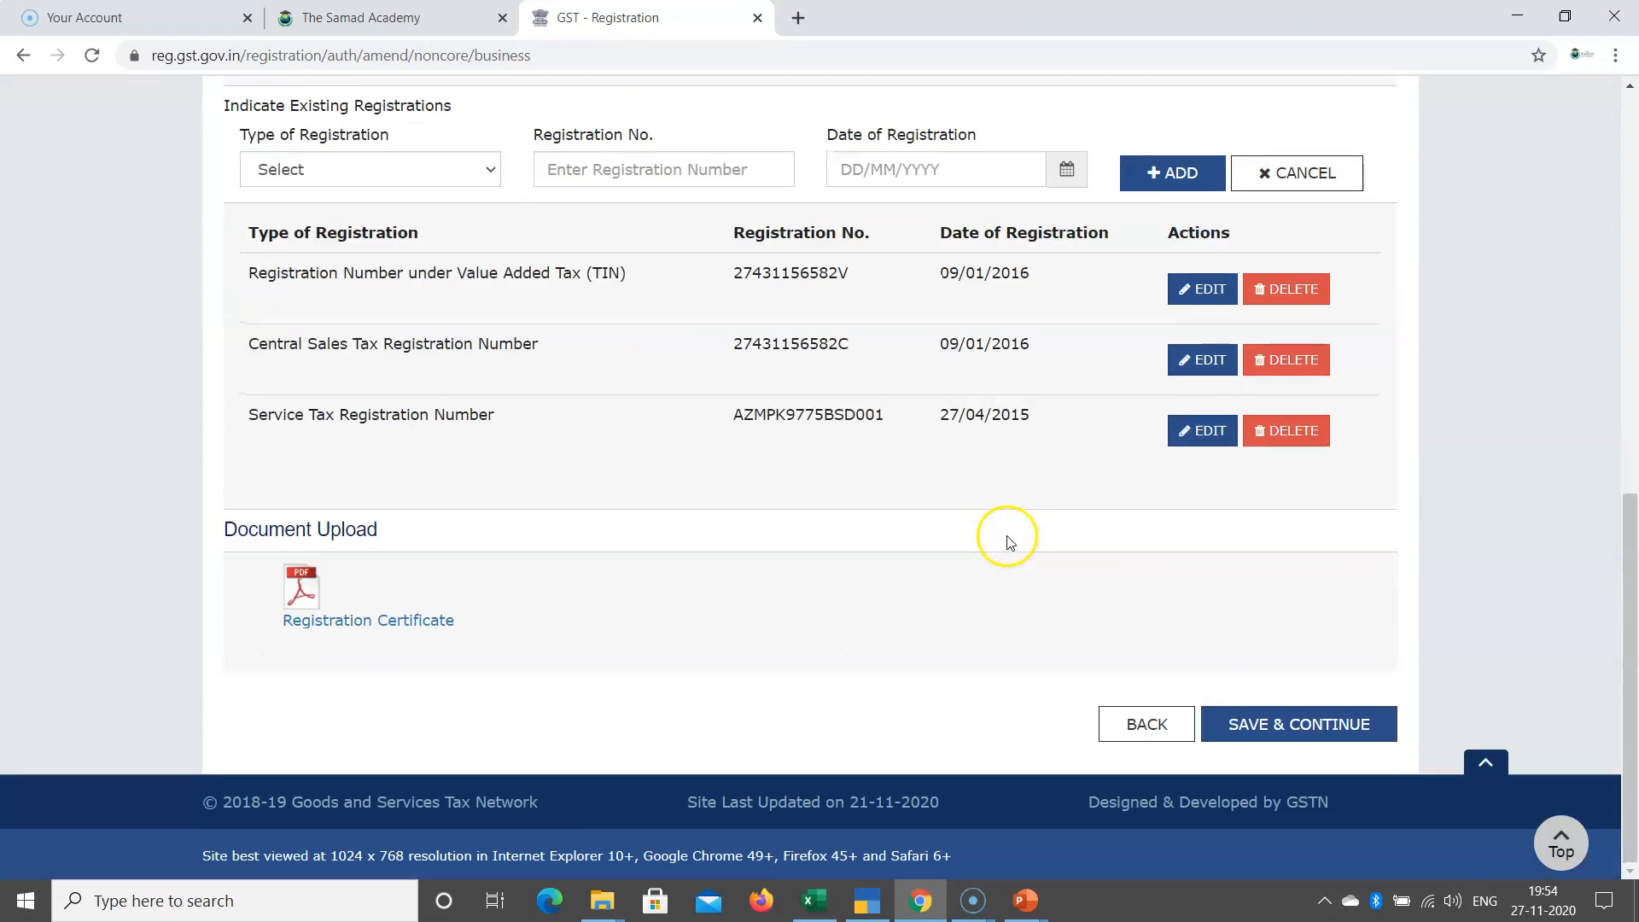
scroll(1009, 543, "up", 9)
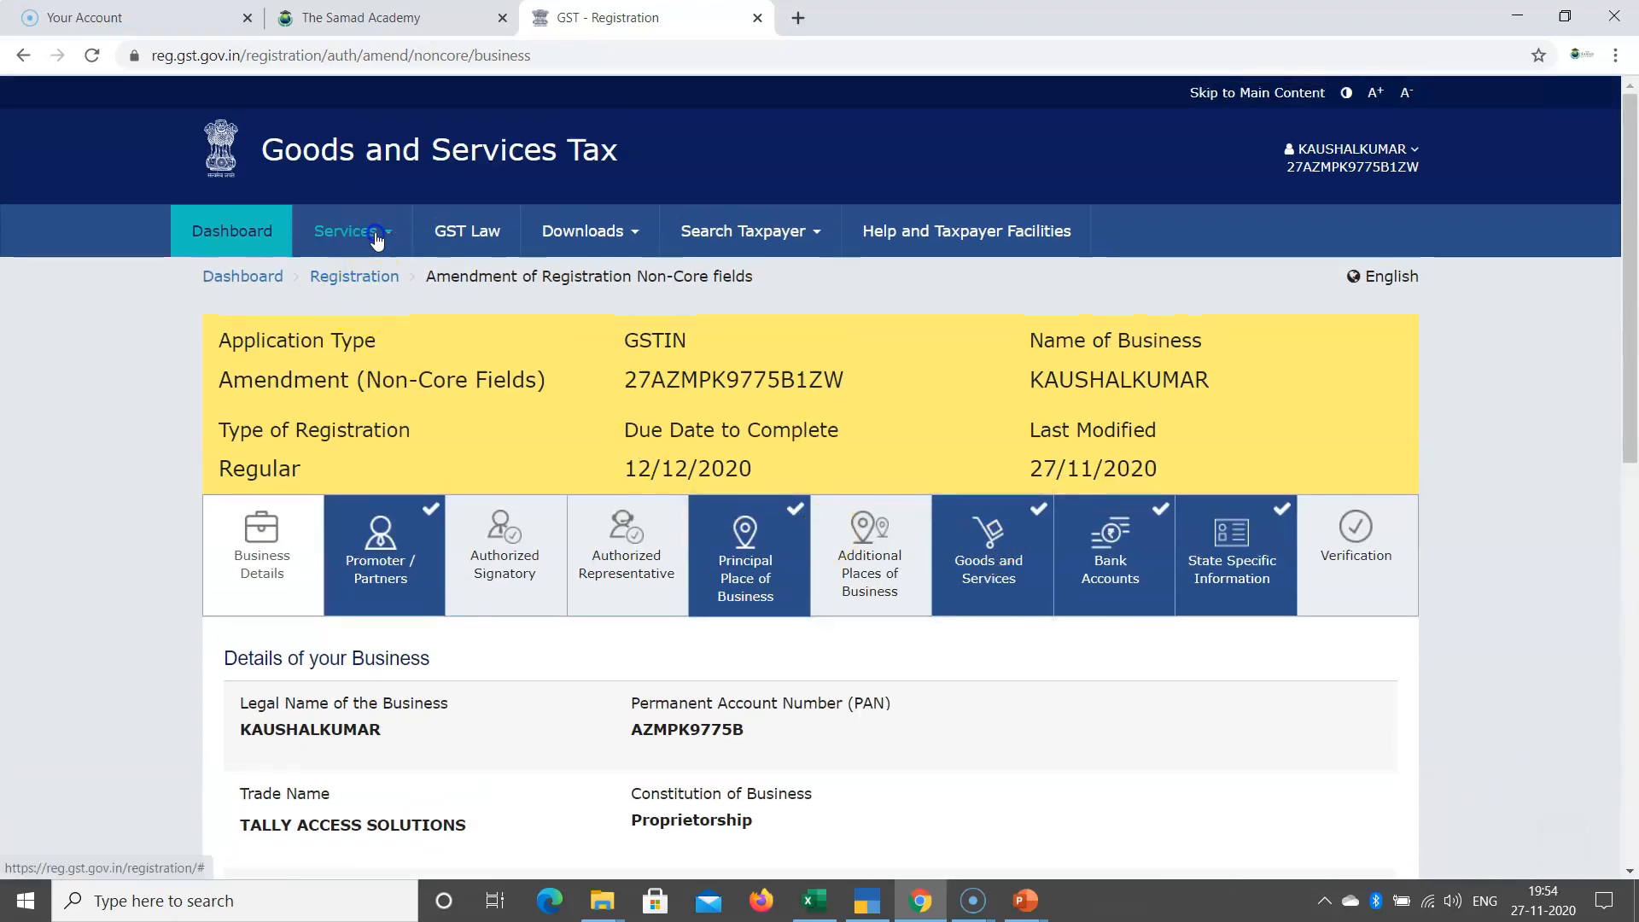
Review the registration services, including the composition levy applications and stock intimation, and the available ledger services
mouse_move(369, 241)
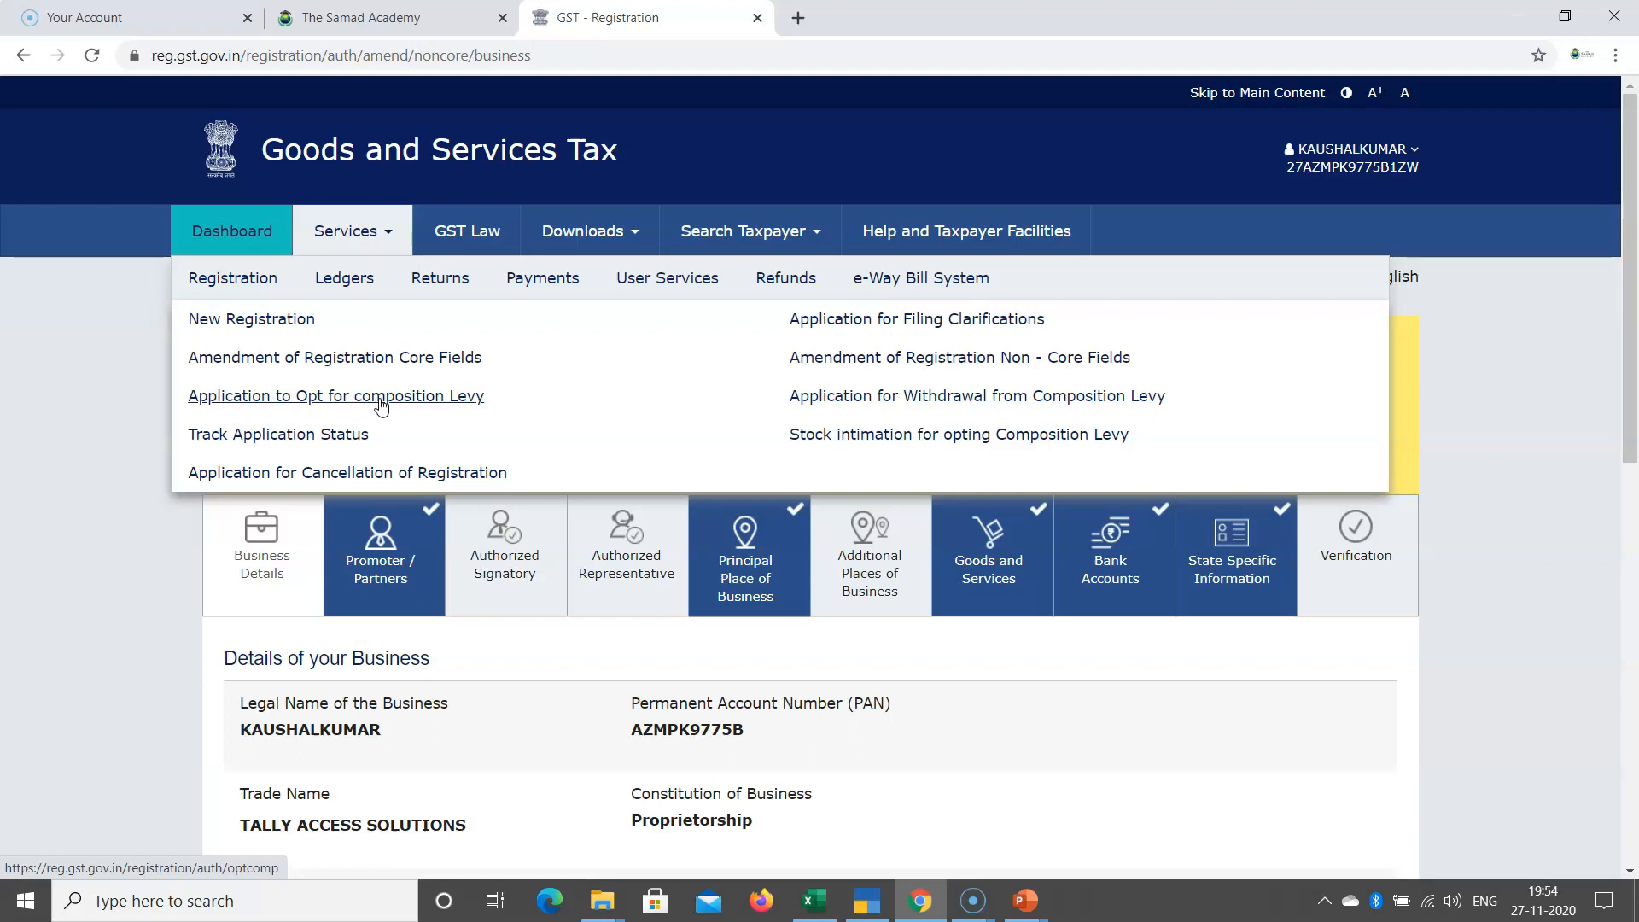
left_click(493, 414)
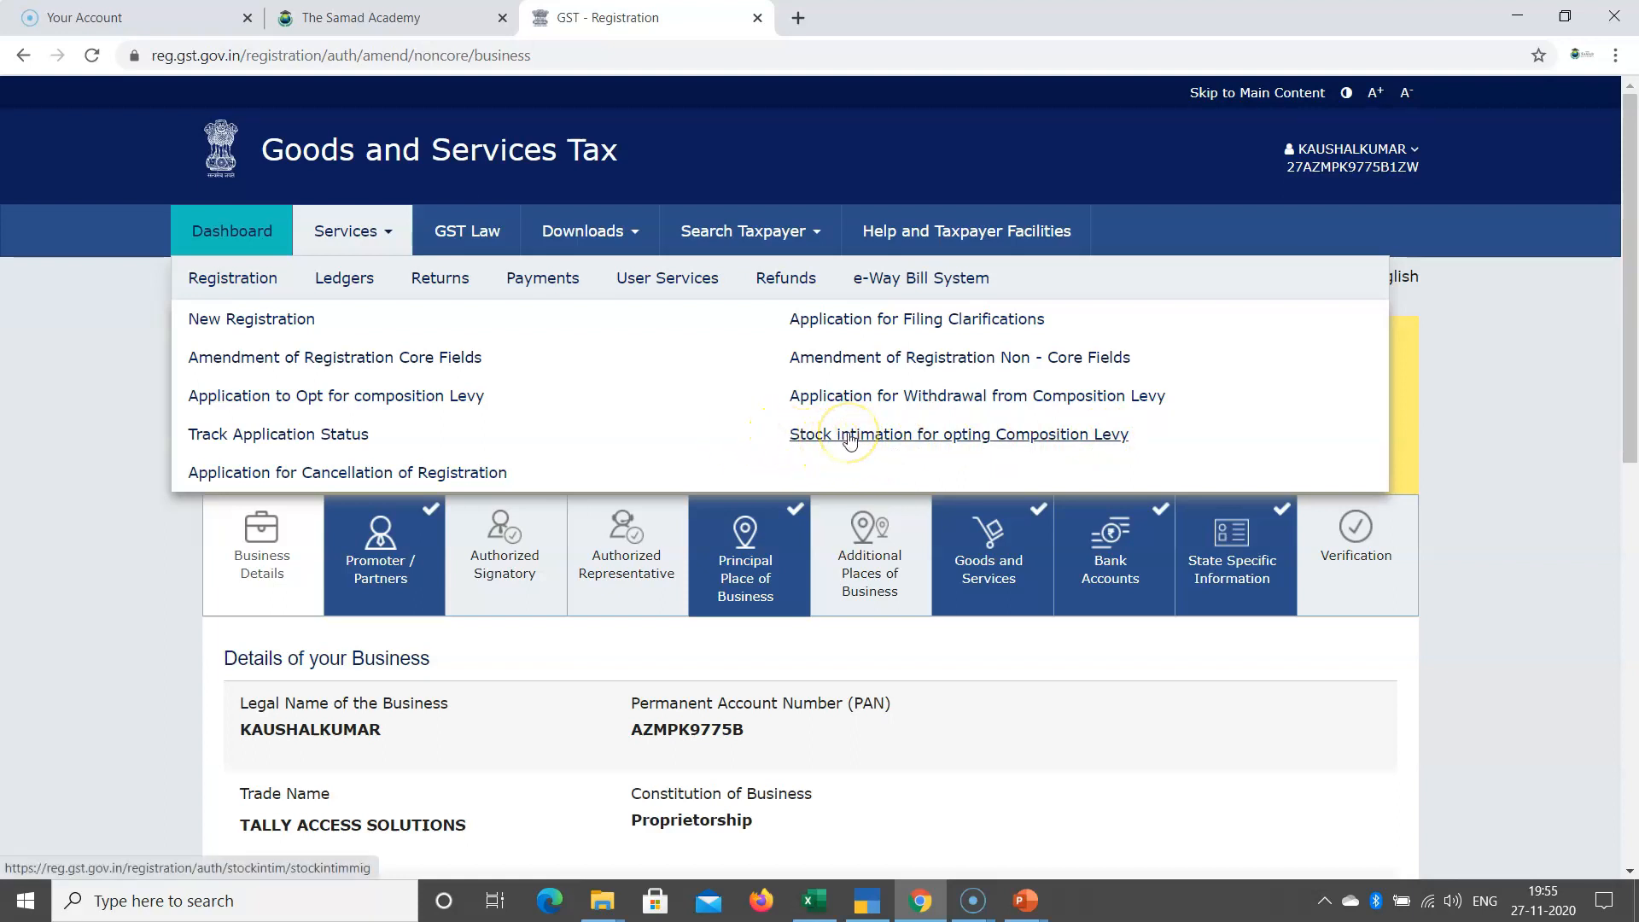
mouse_move(358, 274)
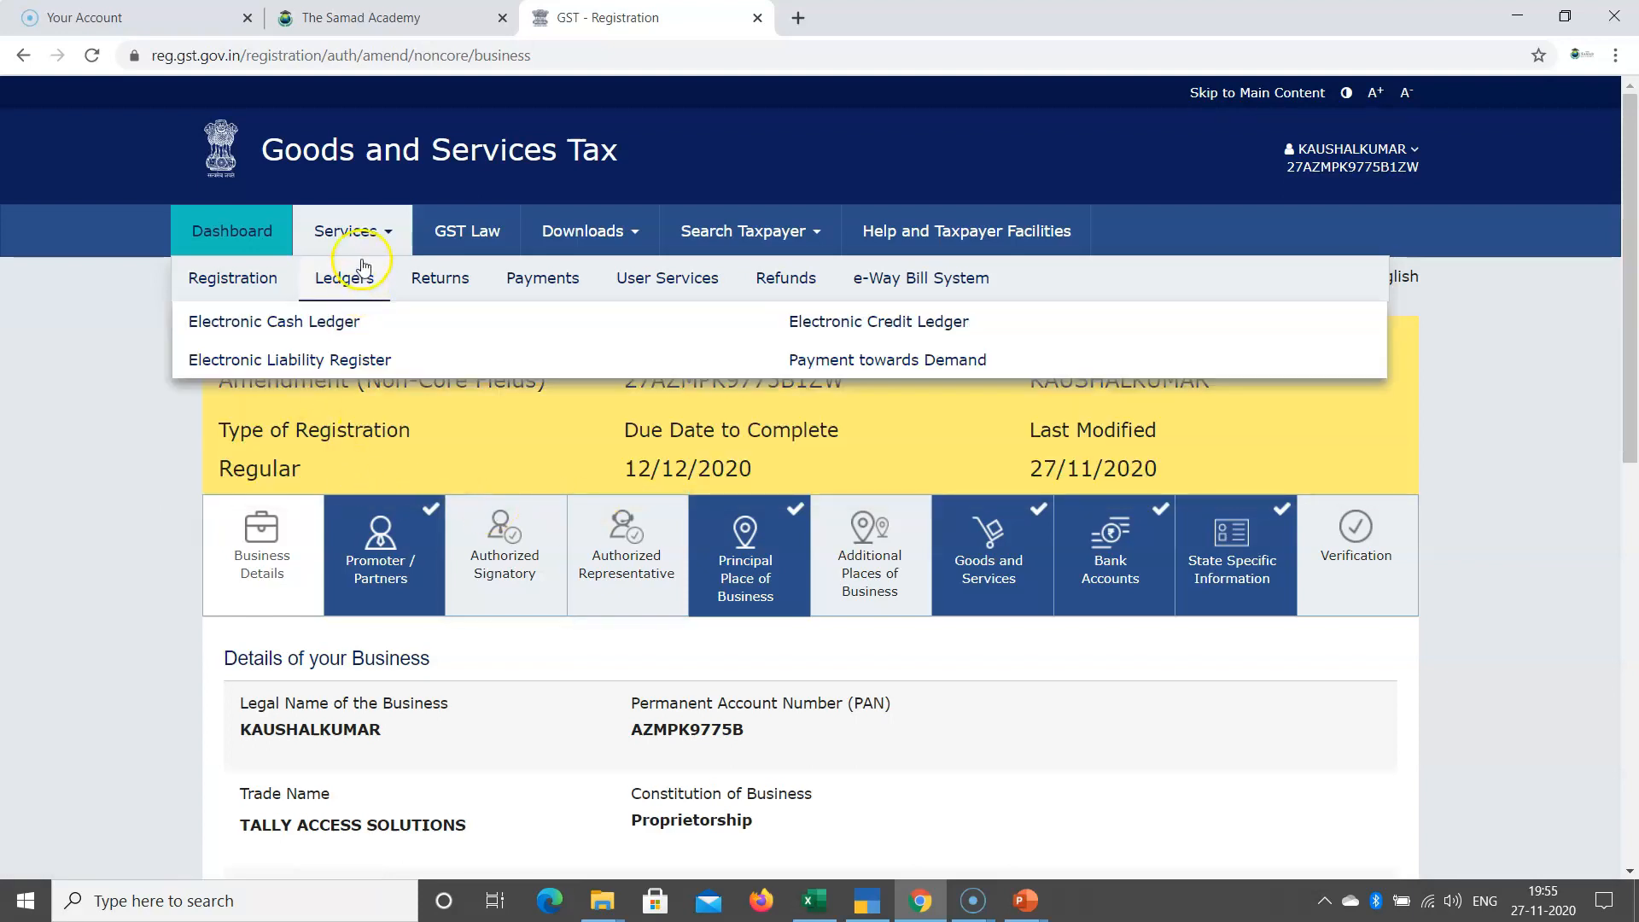
mouse_move(245, 286)
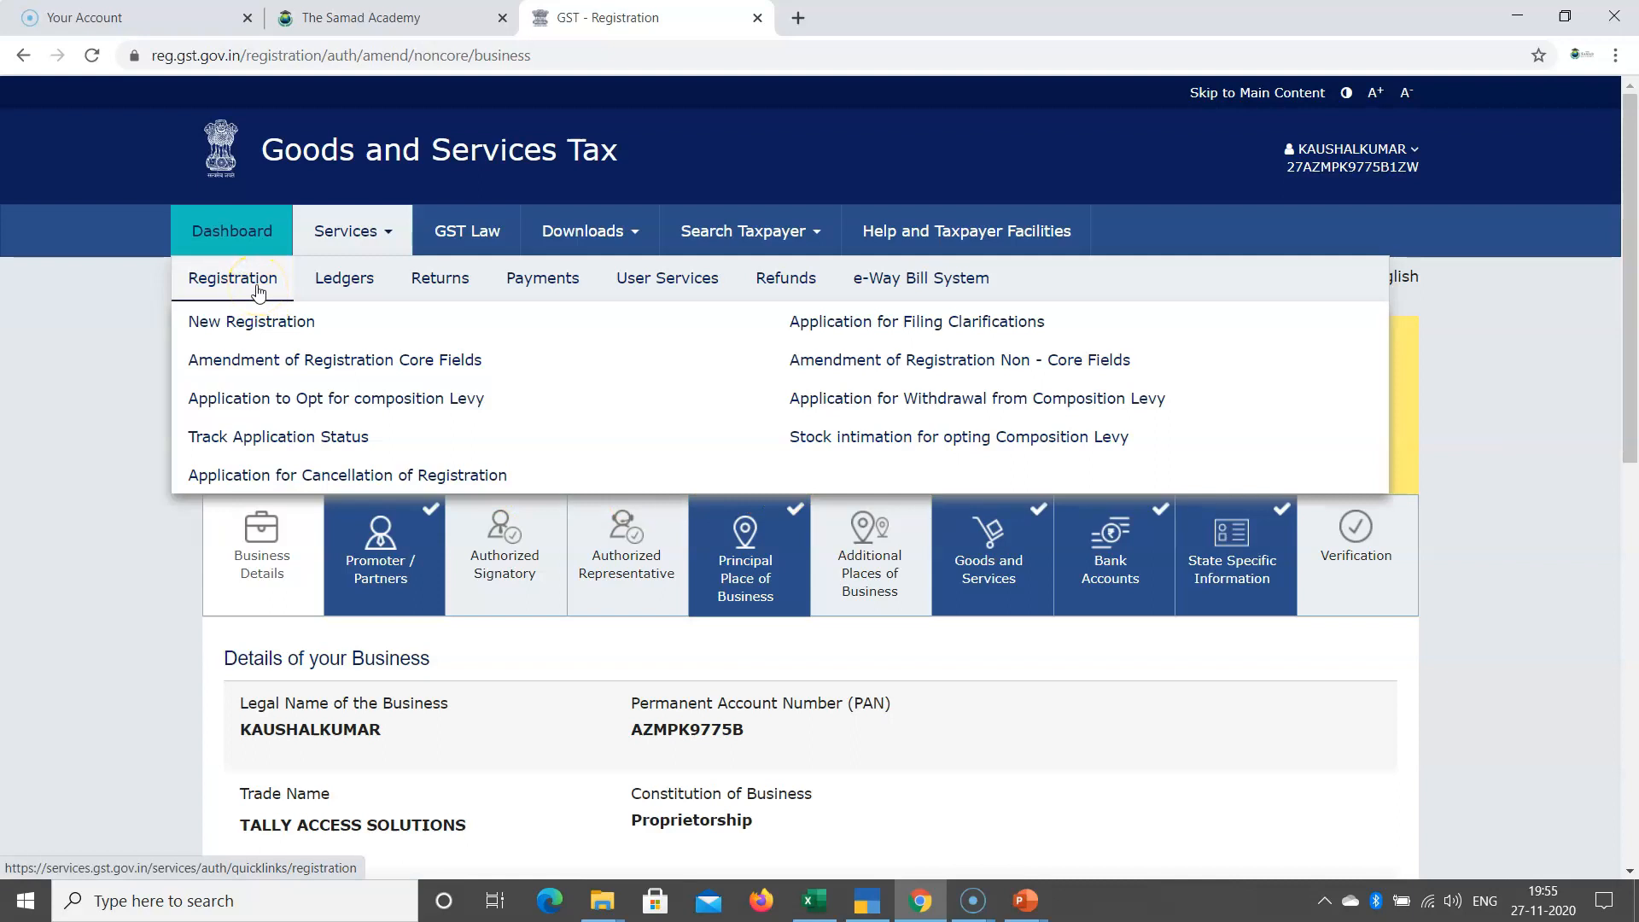
left_click(341, 295)
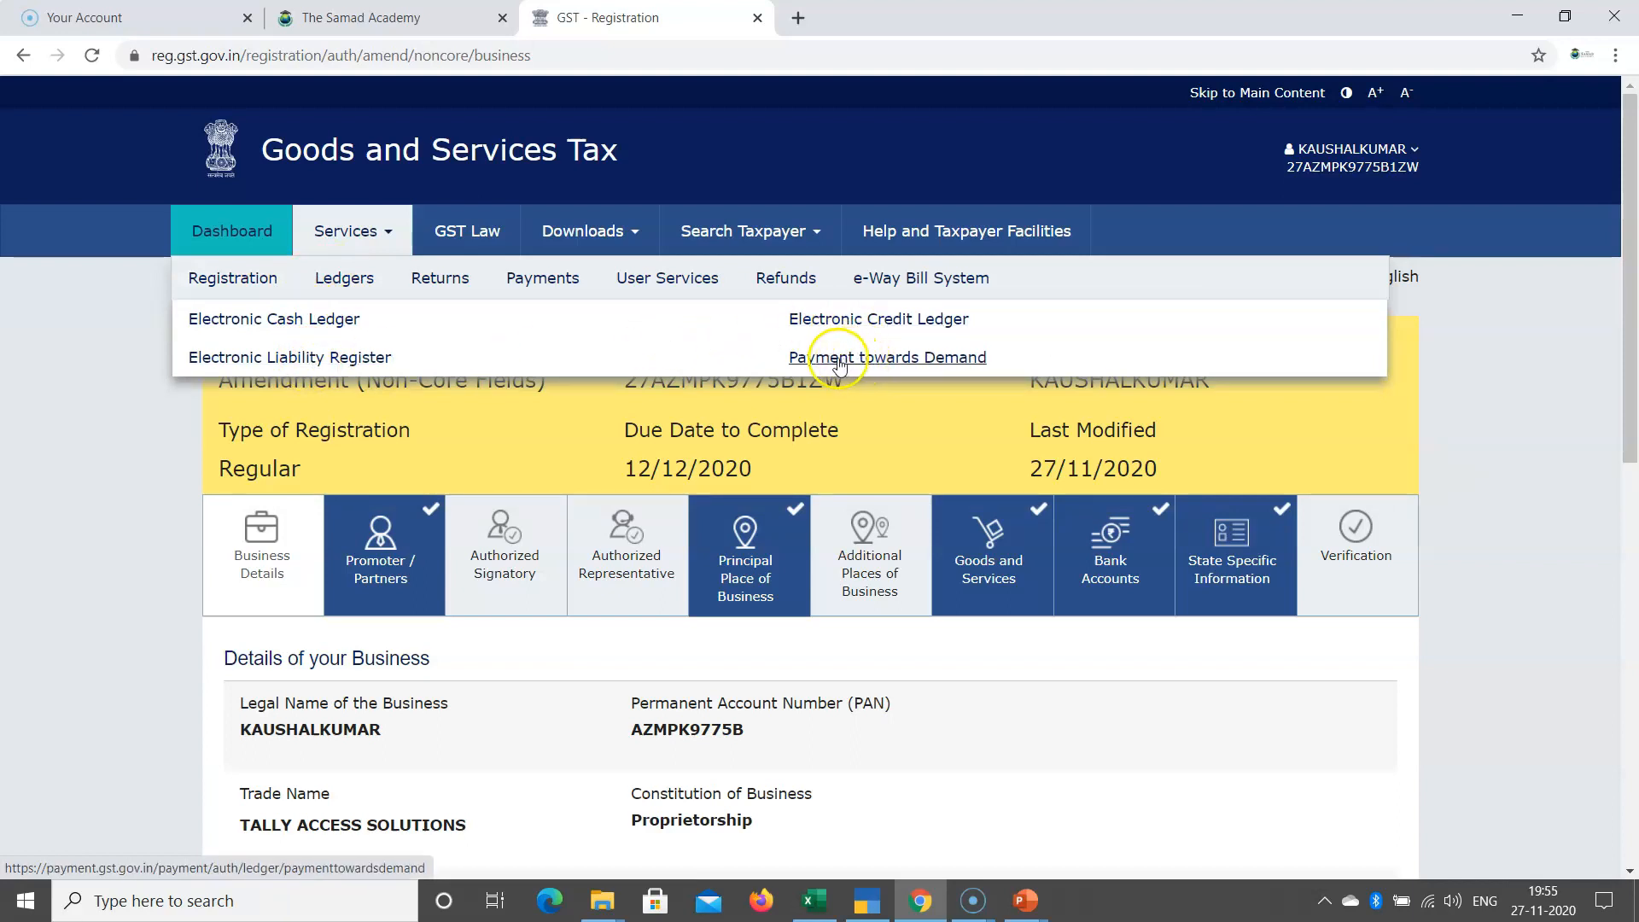
left_click(680, 334)
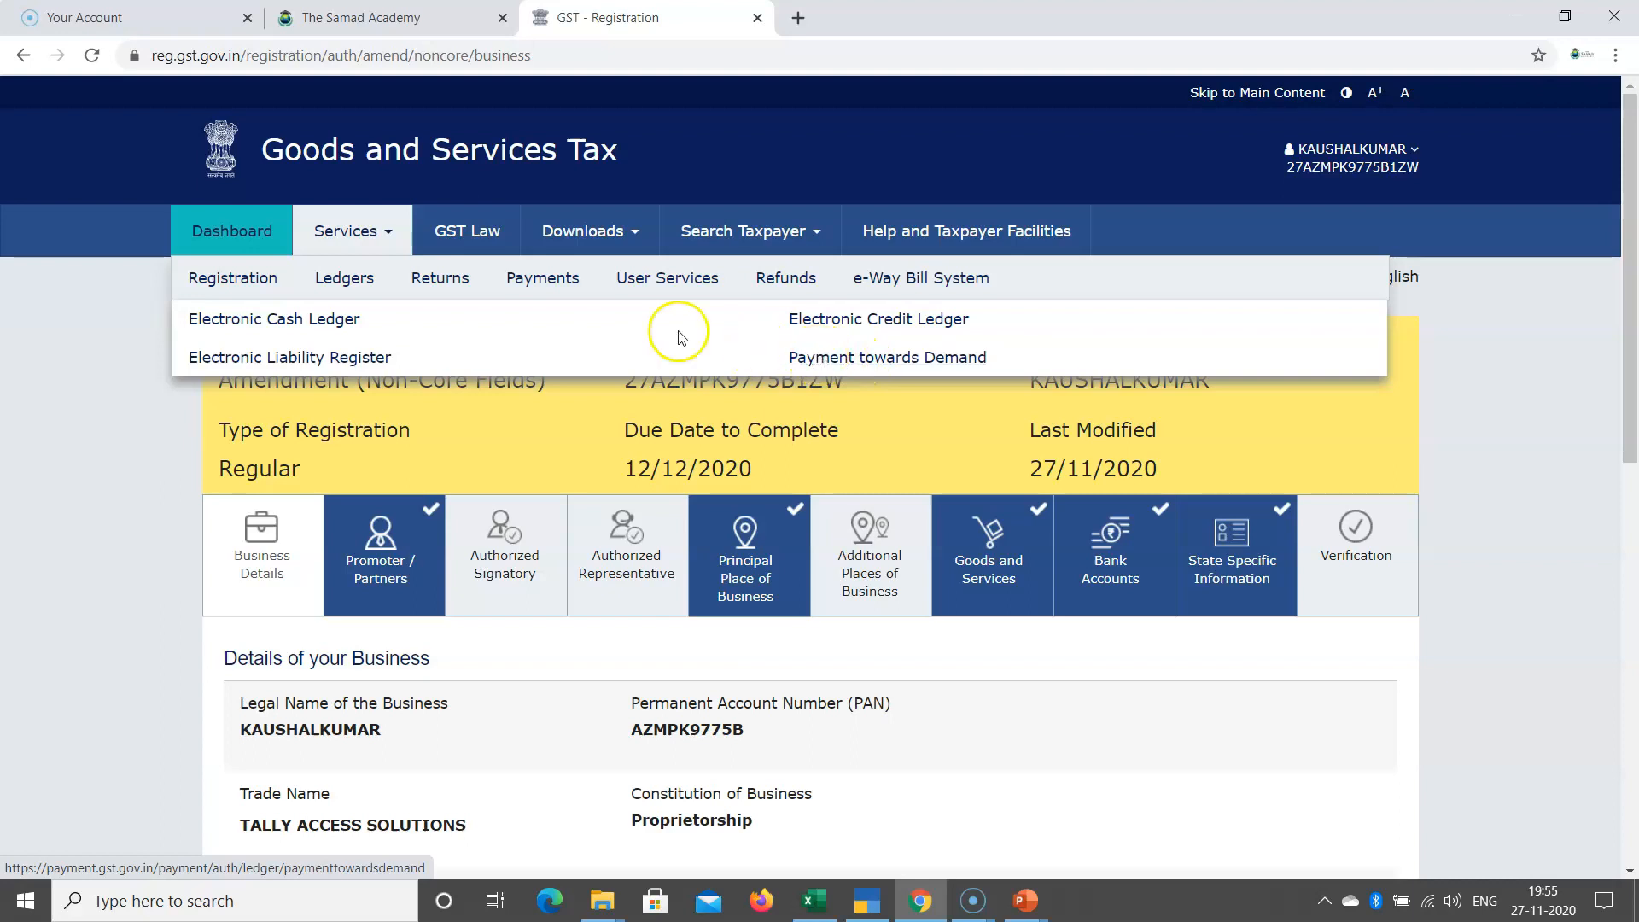
Review the available Returns, Payments, User Services, Refunds and e-Way Bill System services, and look over the Registration services again
left_click(443, 282)
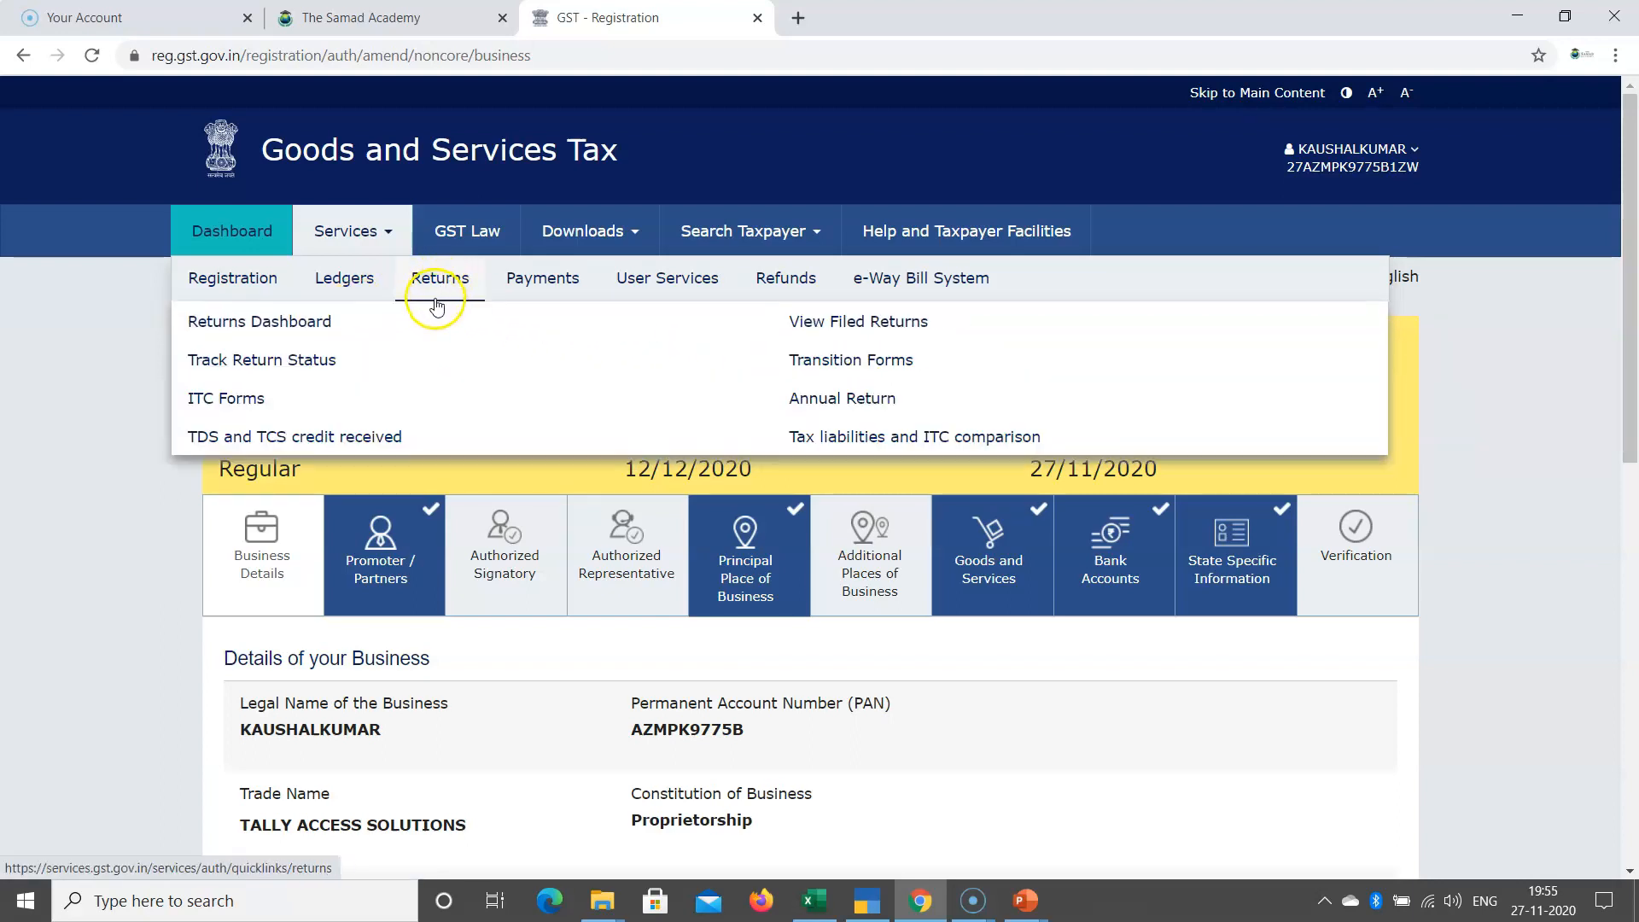
left_click(329, 367)
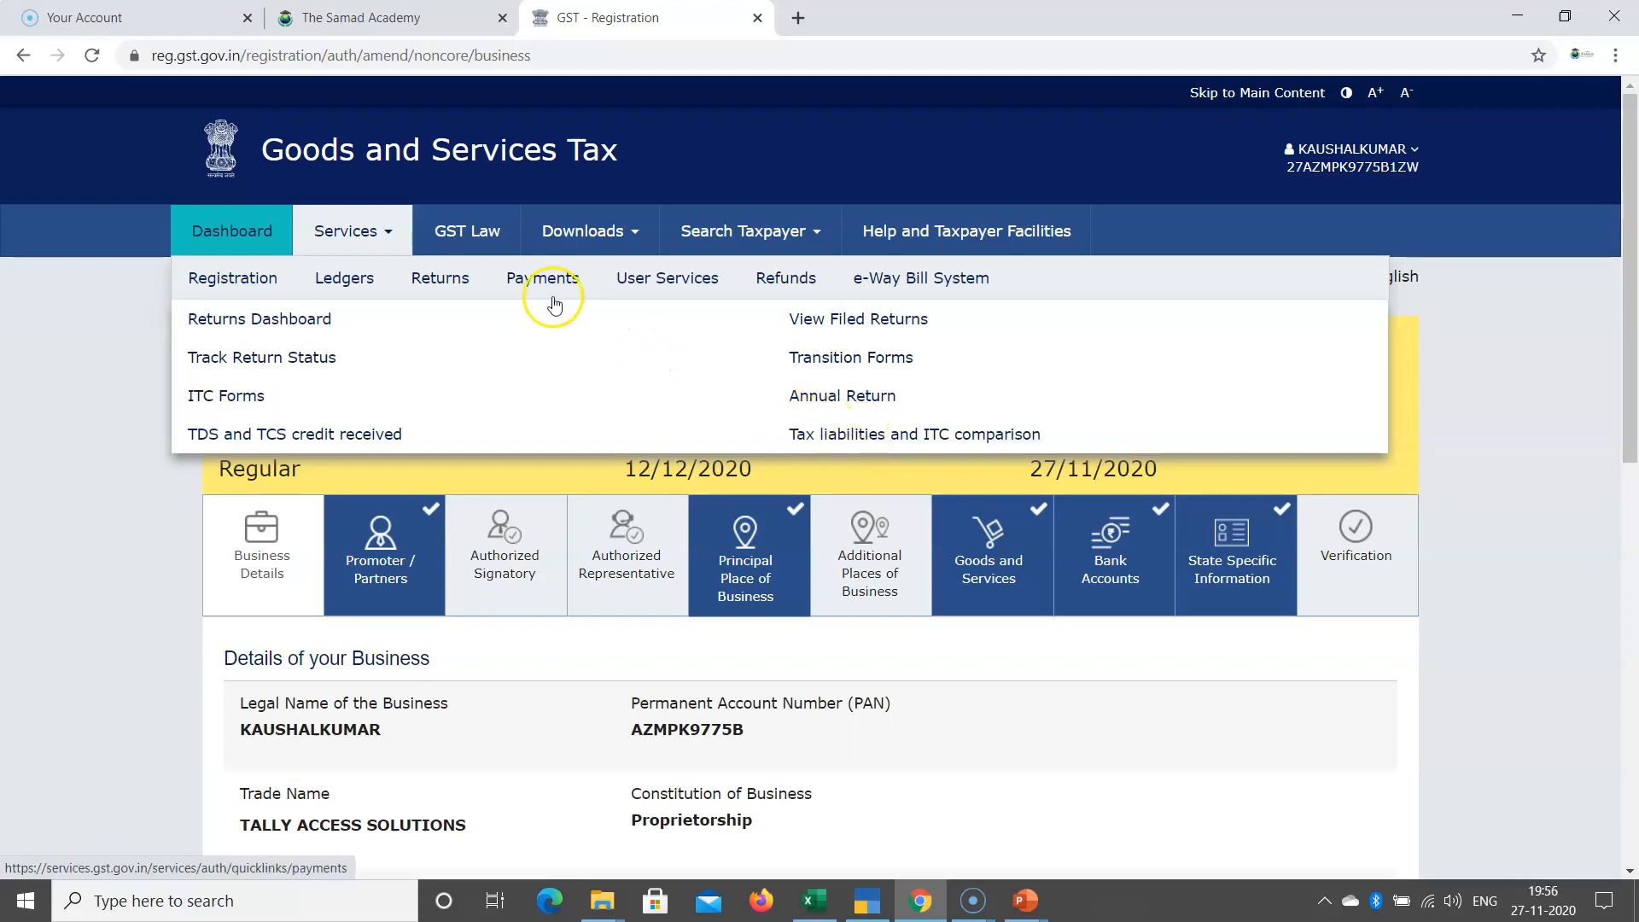
mouse_move(547, 282)
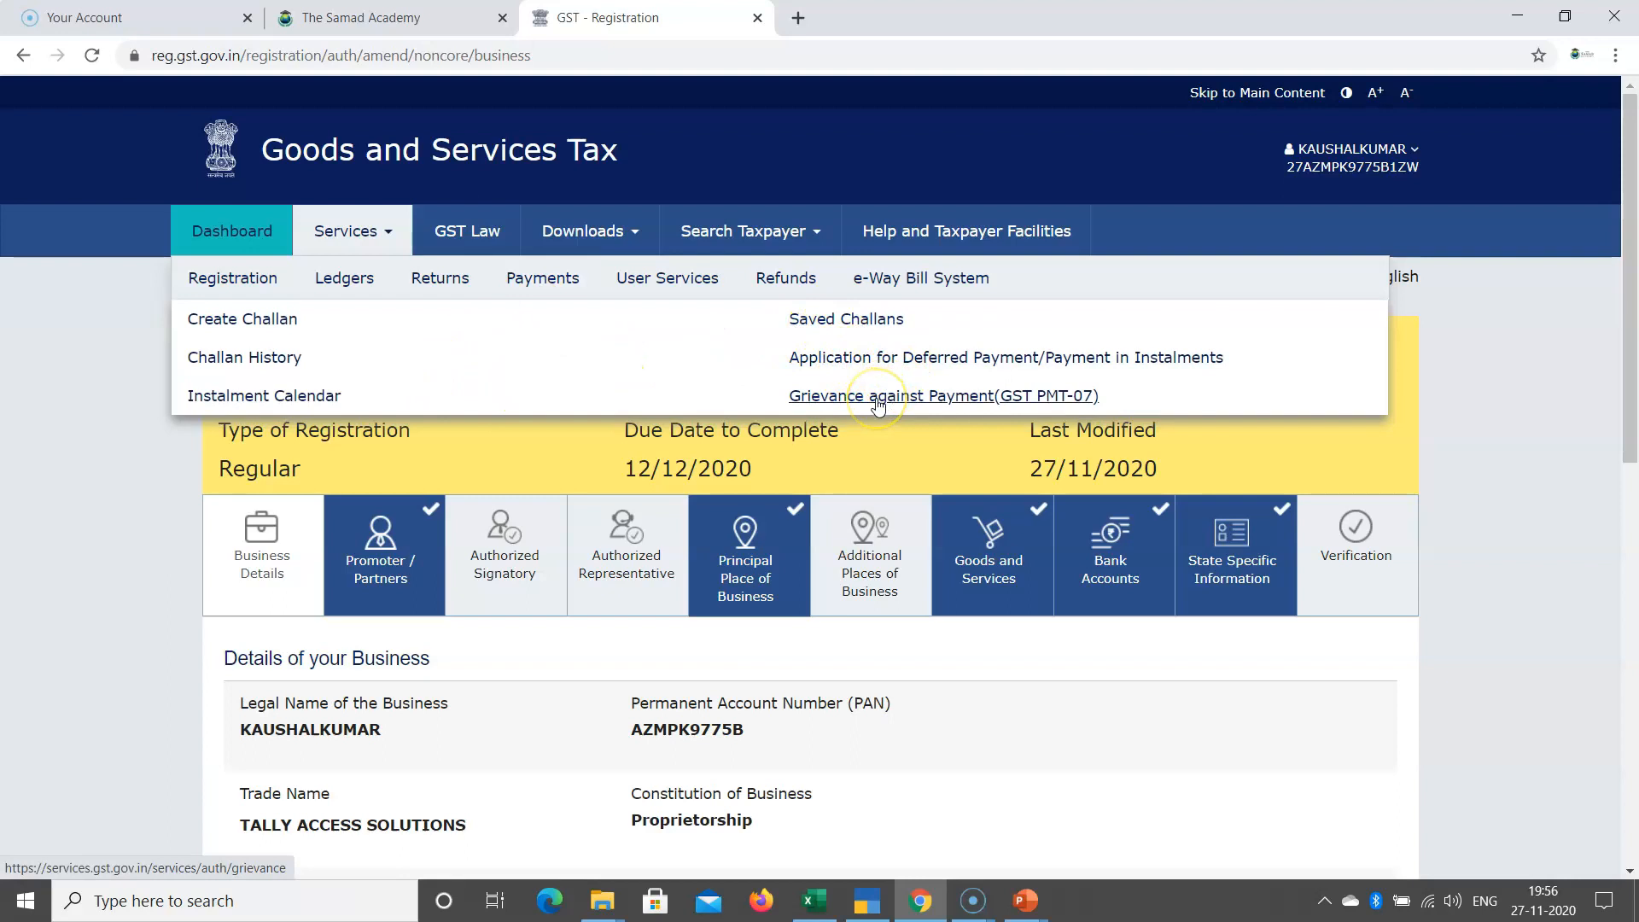
mouse_move(662, 283)
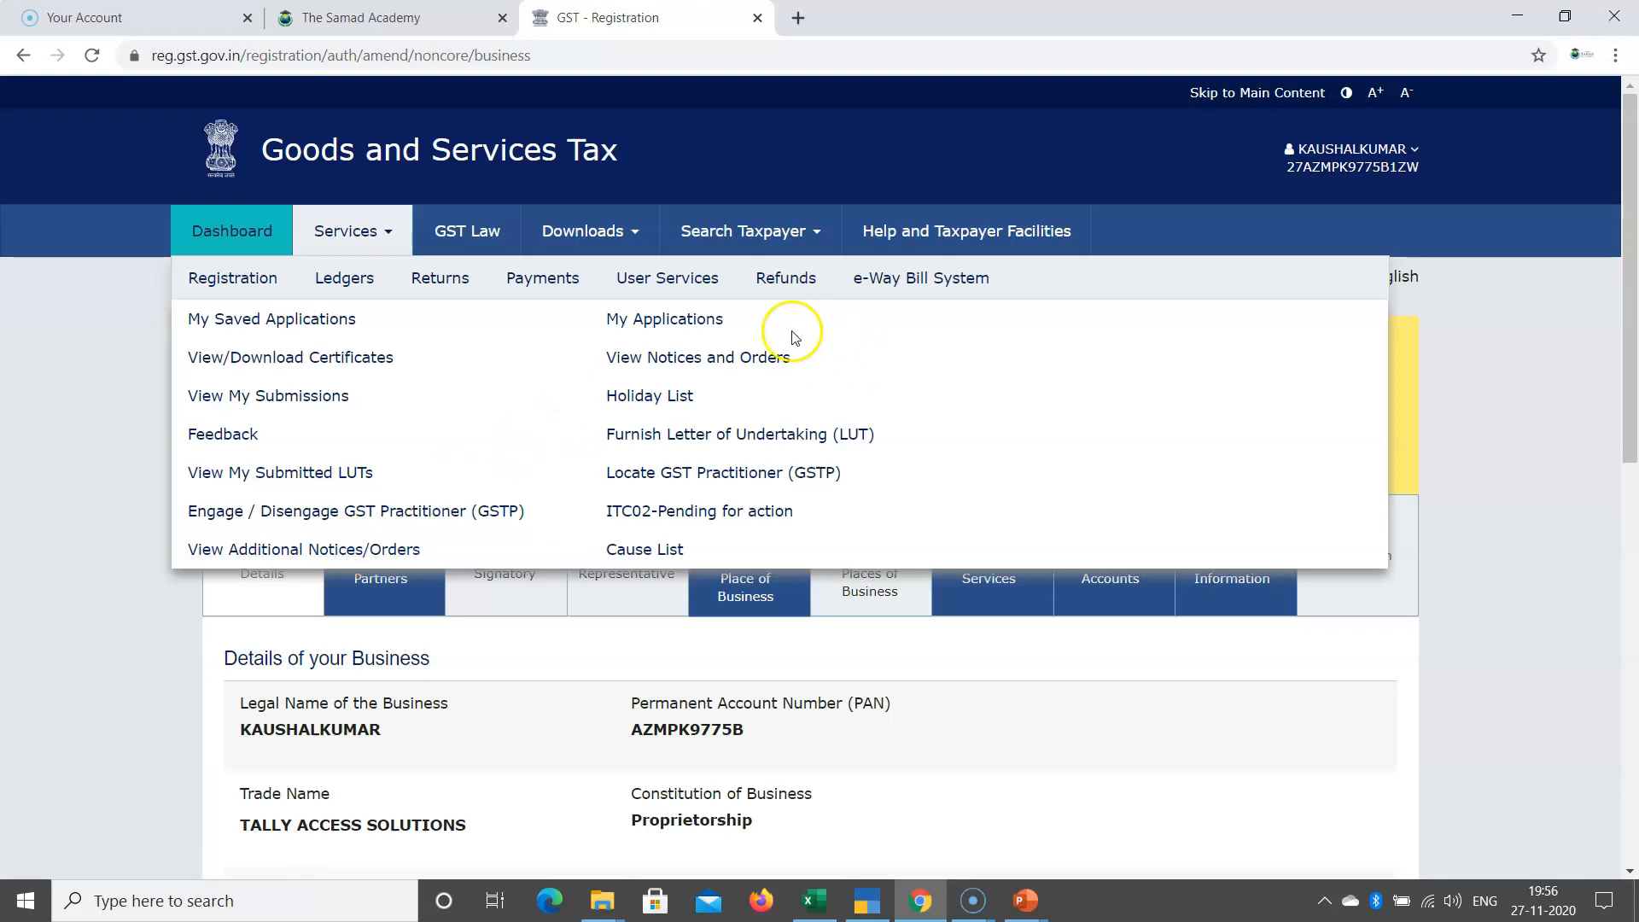
left_click(783, 289)
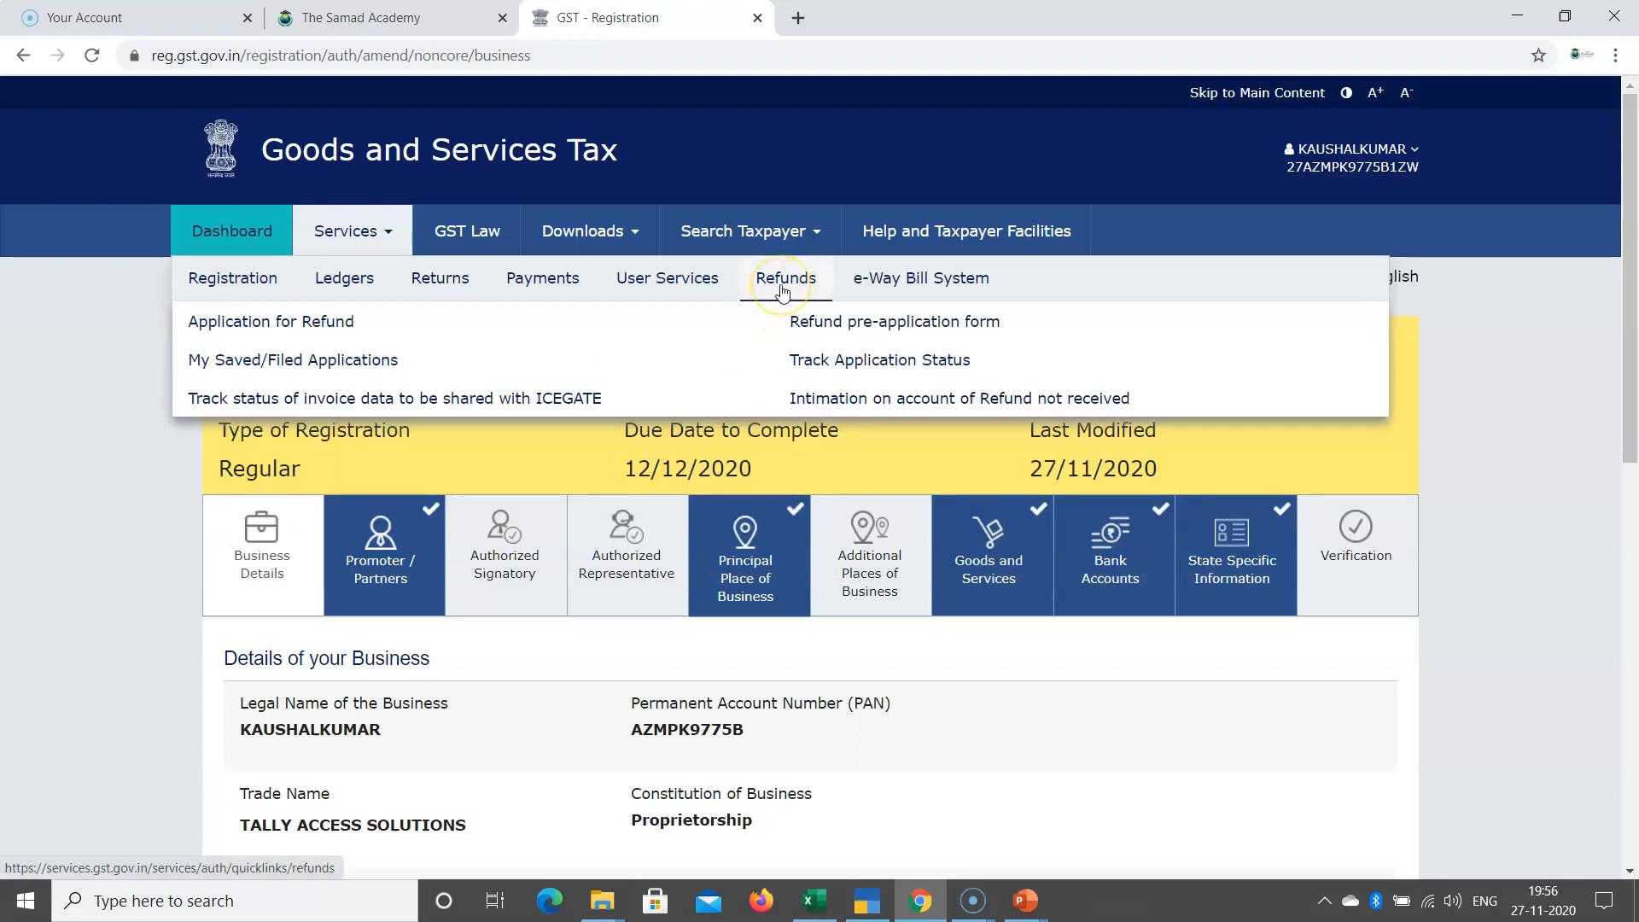
left_click(864, 287)
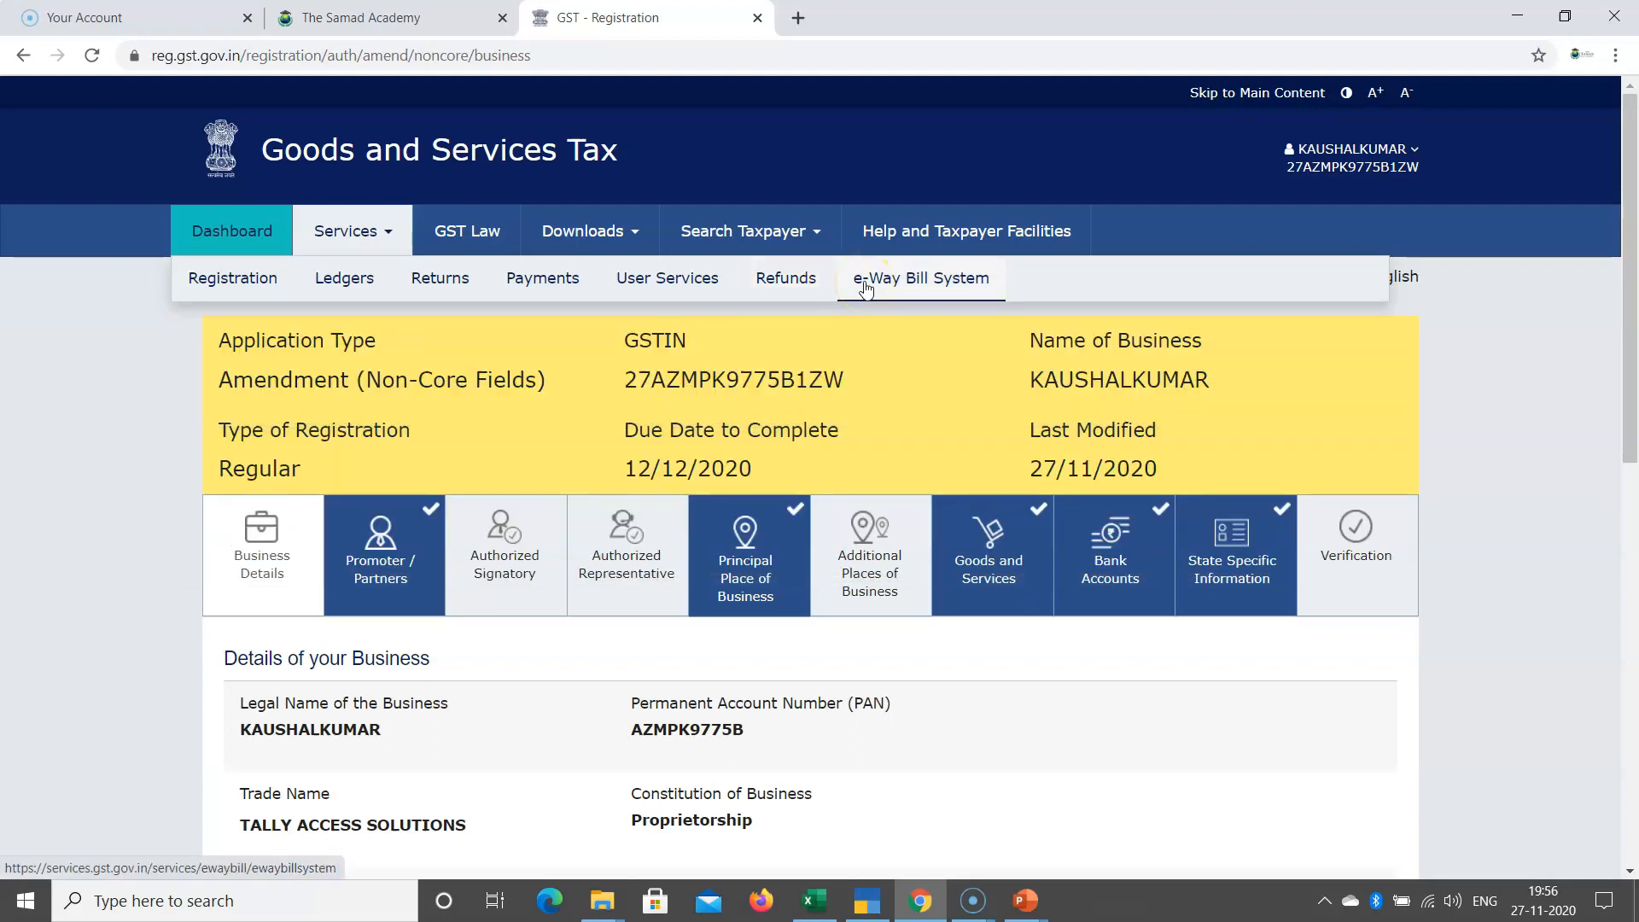
left_click(346, 239)
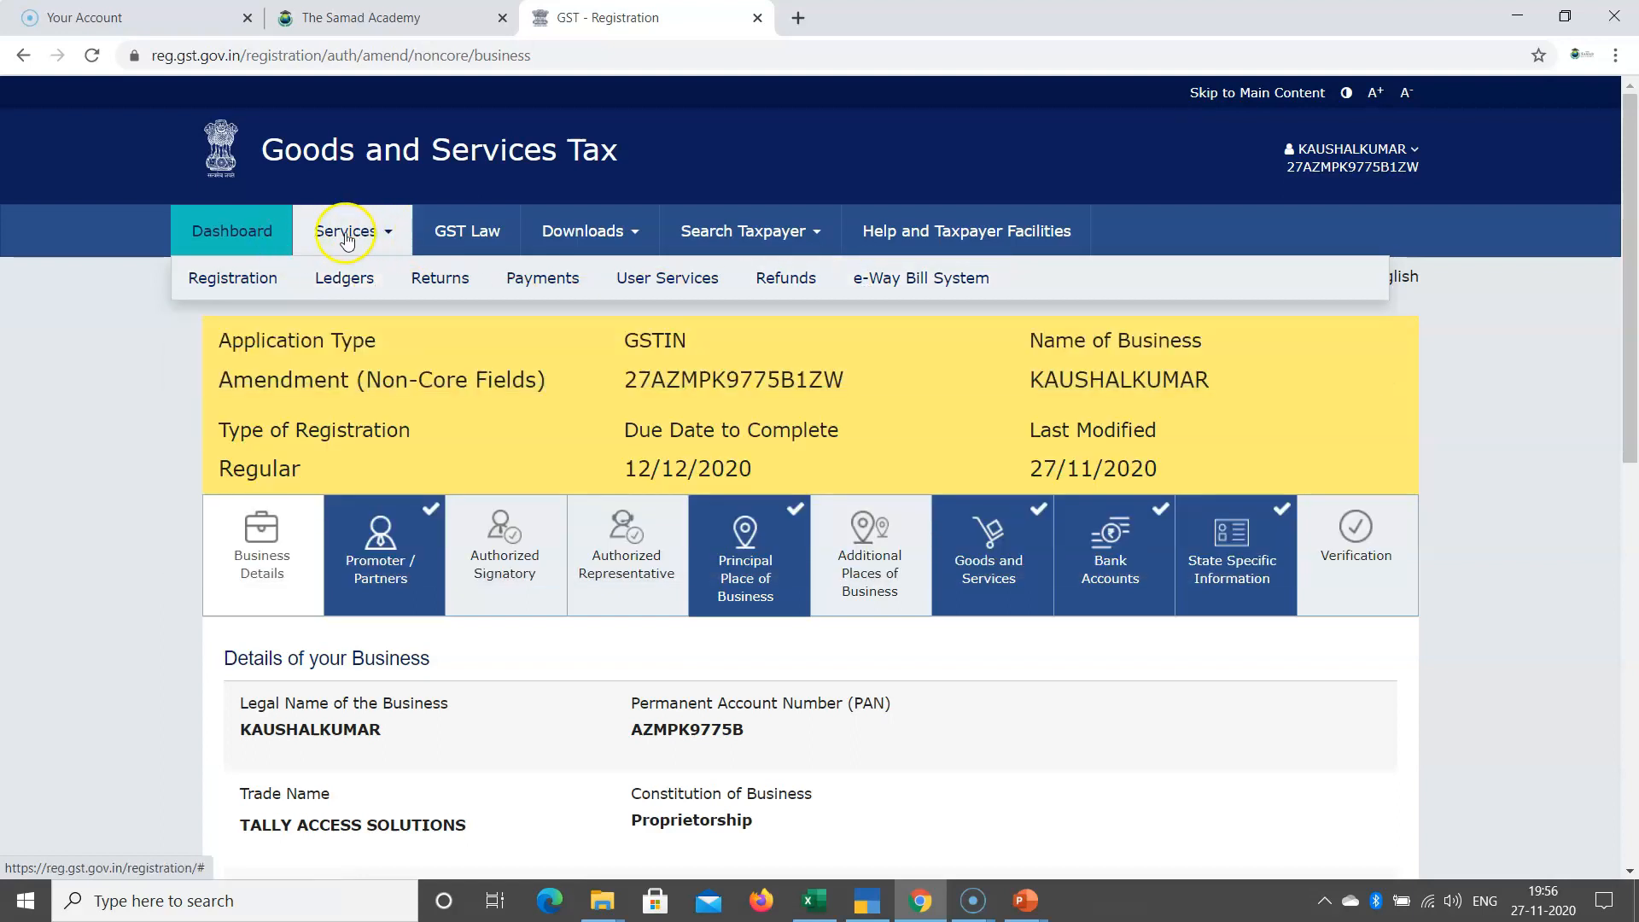
mouse_move(269, 280)
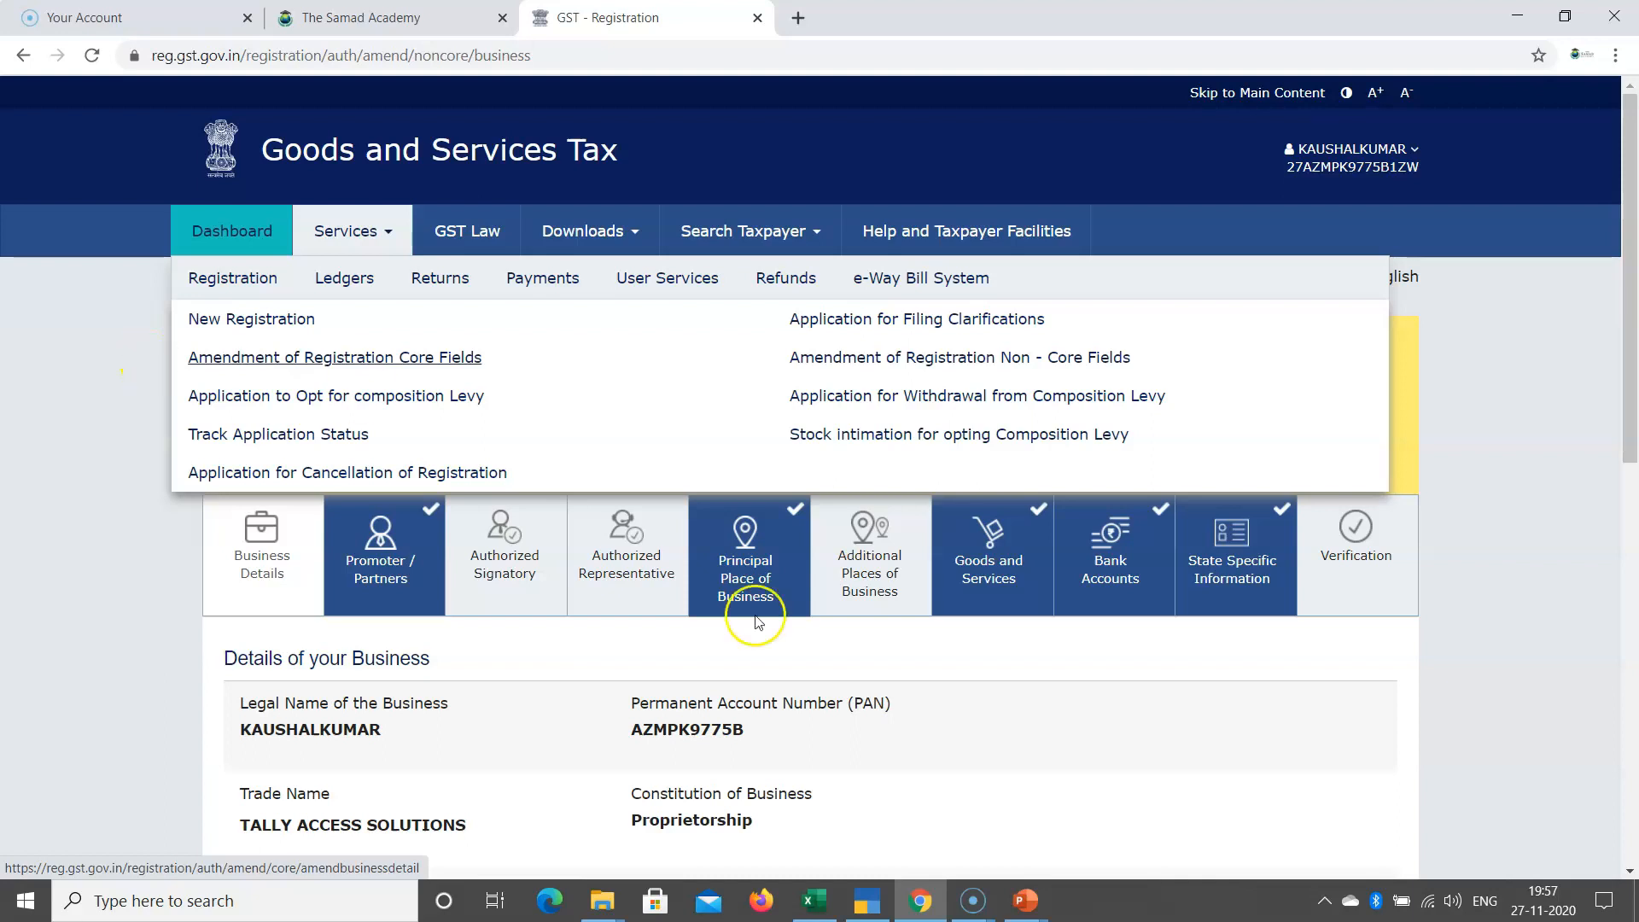
Switch to the running PowerPoint slide show with The Samad Academy's closing Thank You slide
left_click(1025, 905)
left_click(1077, 800)
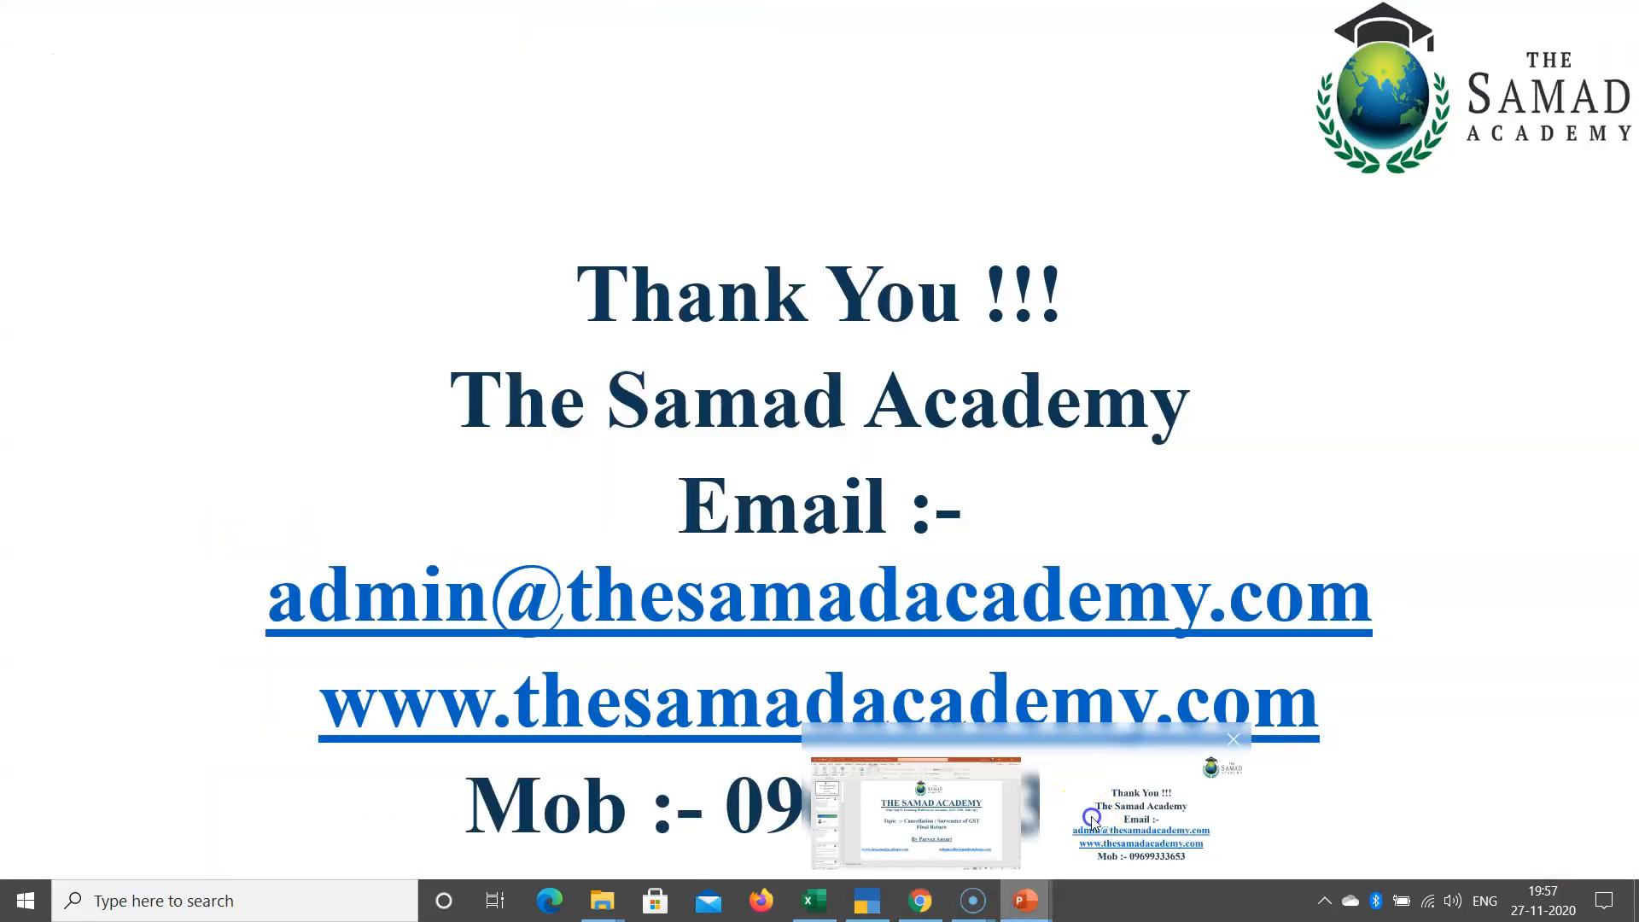
left_click(929, 738)
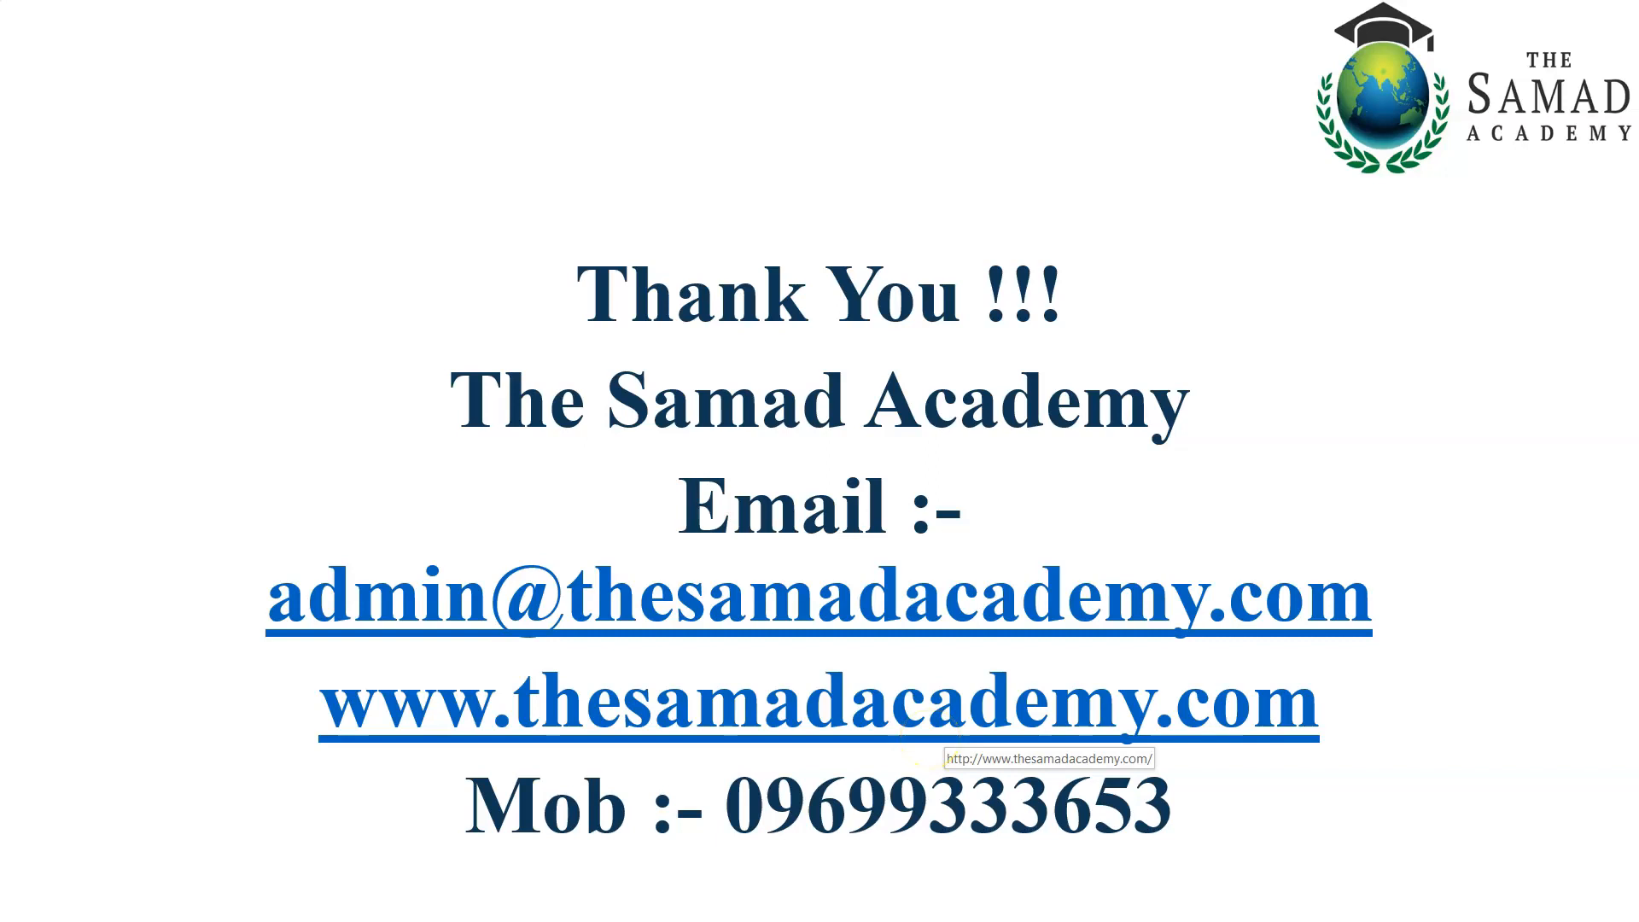